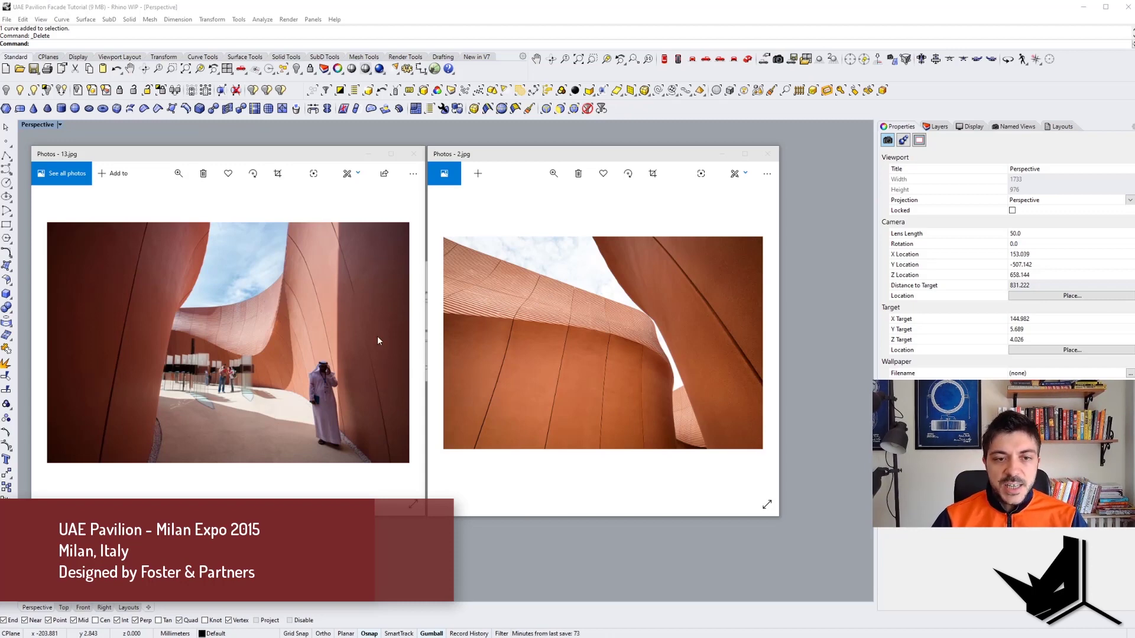
Browse the reference photos and floor plans of the UAE Pavilion in the second photo window
left_click(567, 324)
key("Right")
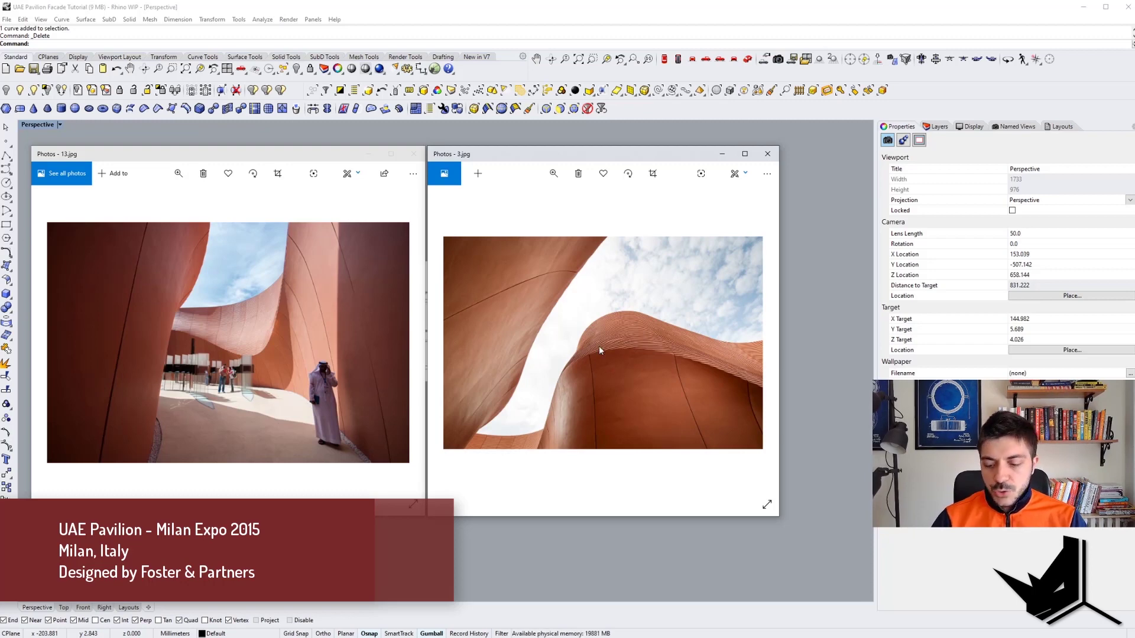
key("Right")
key("Right")
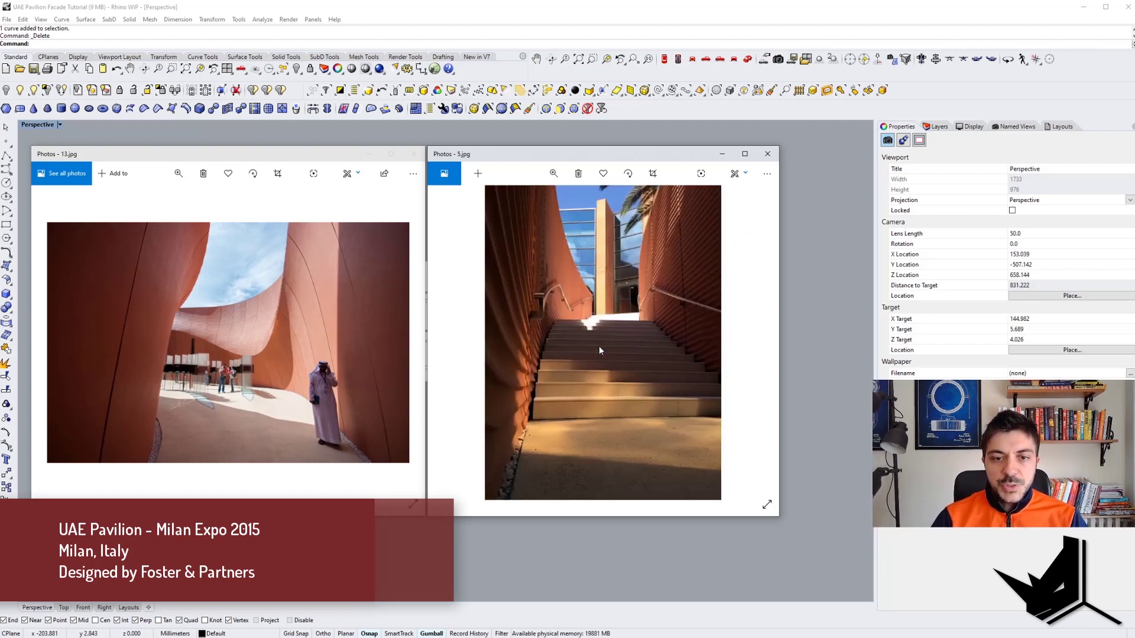
key("Right")
key("Right")
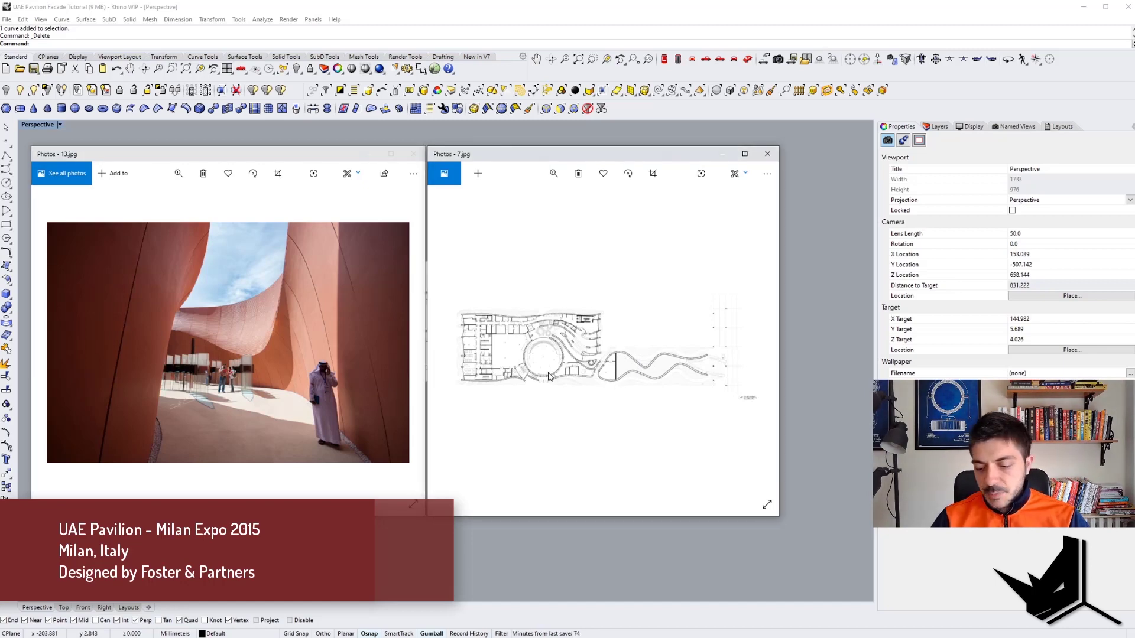
scroll(549, 377, "down", 2)
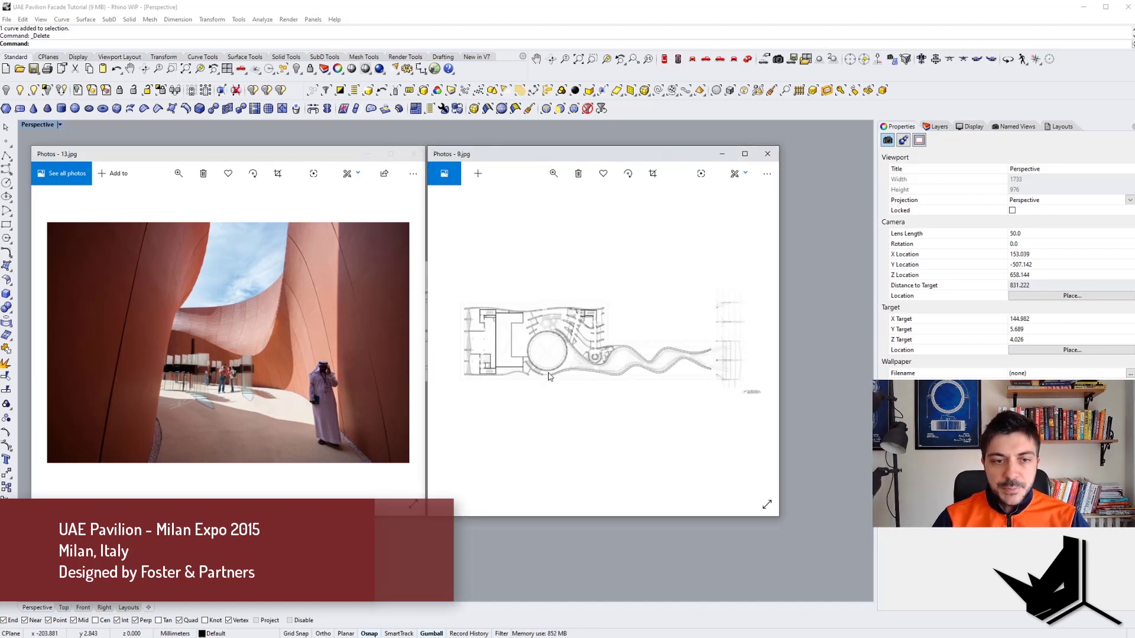
scroll(549, 377, "up", 2)
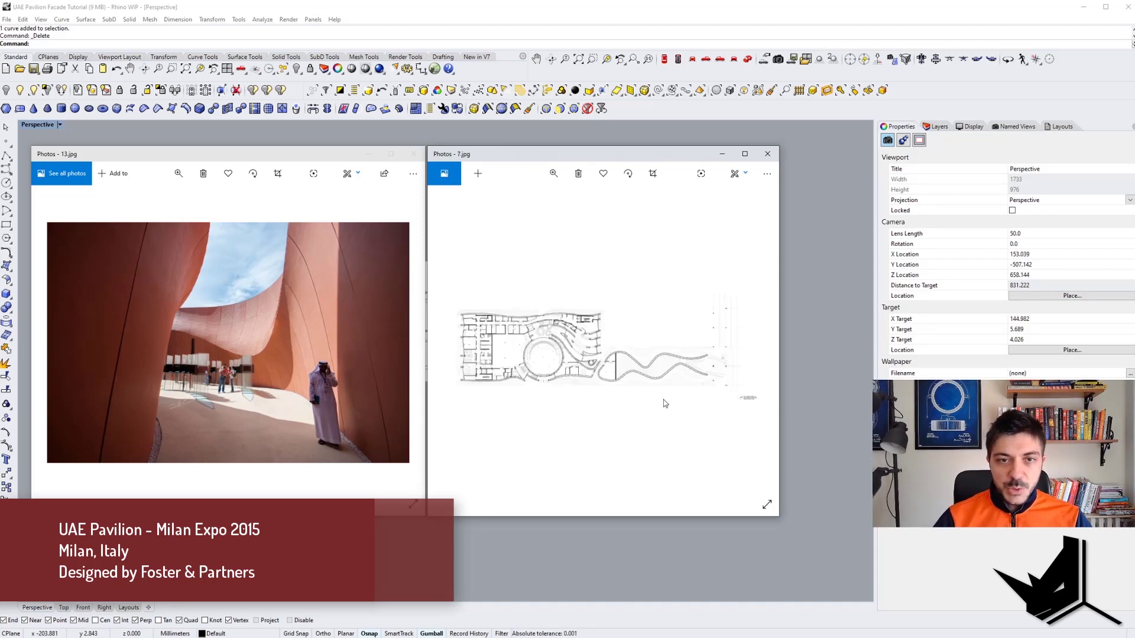
Minimize both reference photo windows and frame the section and plan drawings in the modelling viewport
left_click(722, 155)
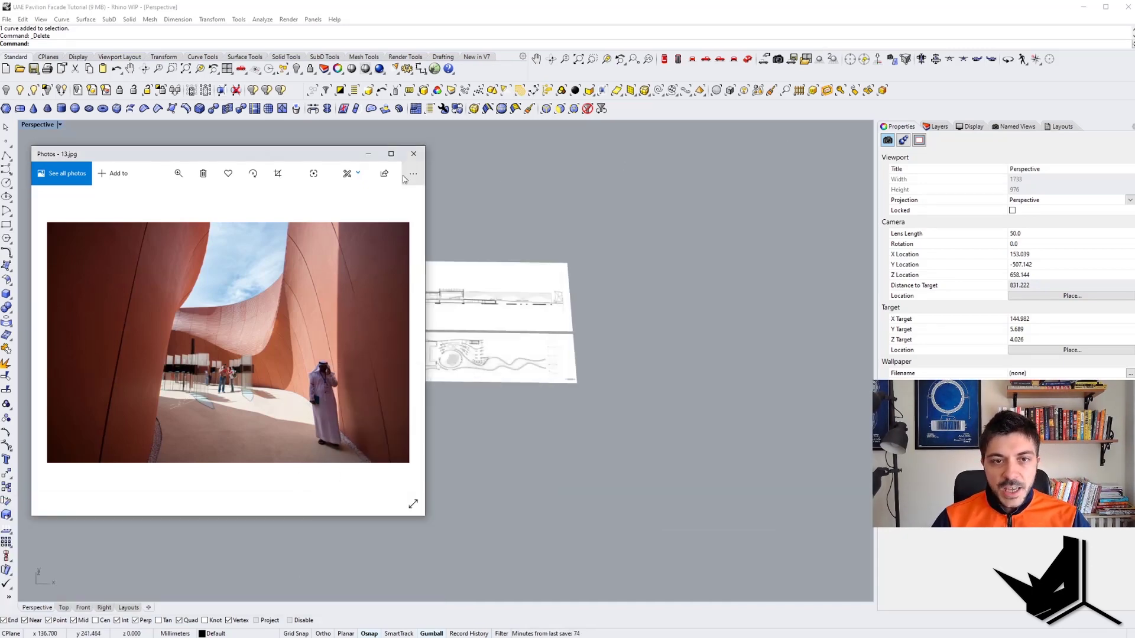
left_click(368, 154)
scroll(438, 369, "up", 5)
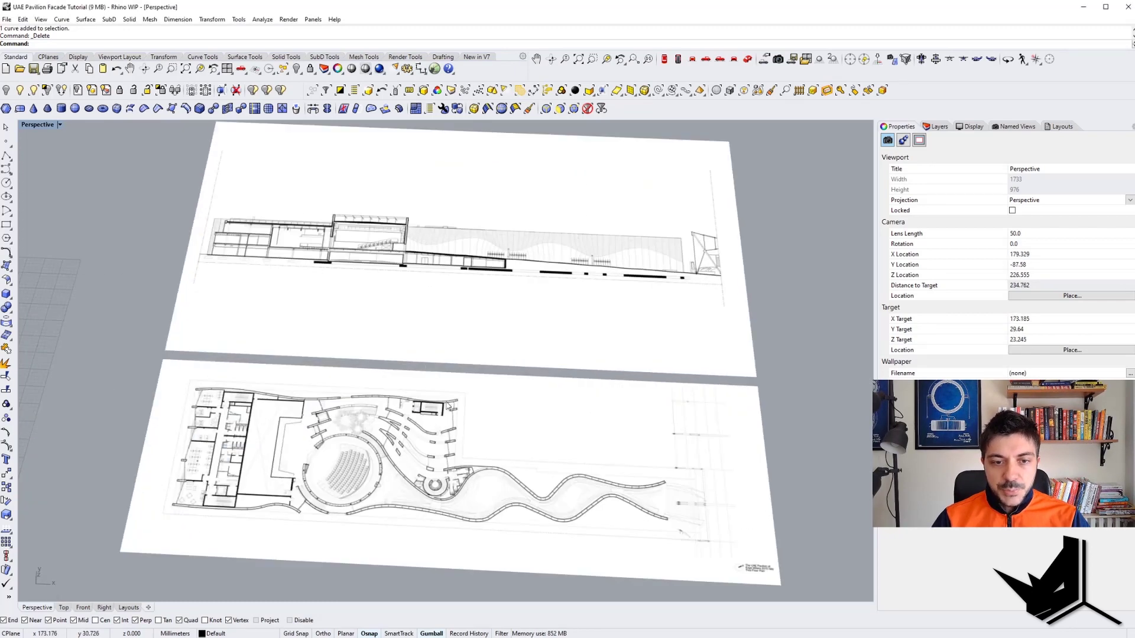
right_click_drag(448, 404, 462, 463, "shift")
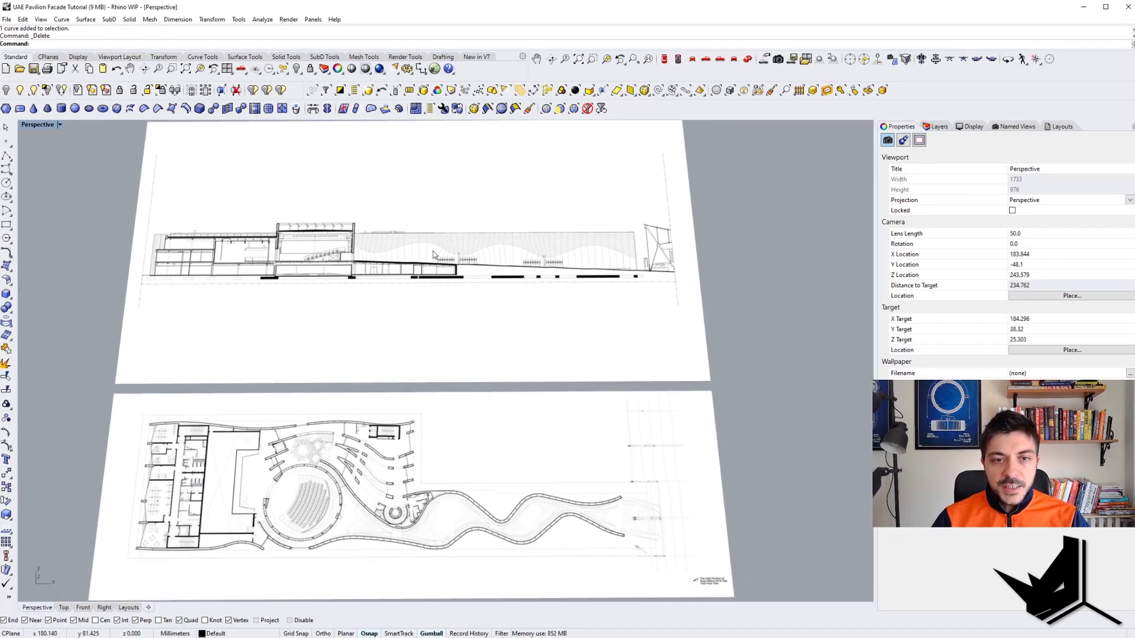
right_click_drag(433, 251, 431, 310, "shift")
right_click_drag(431, 310, 429, 341)
right_click_drag(428, 258, 420, 293, "shift")
scroll(423, 289, "down", 2)
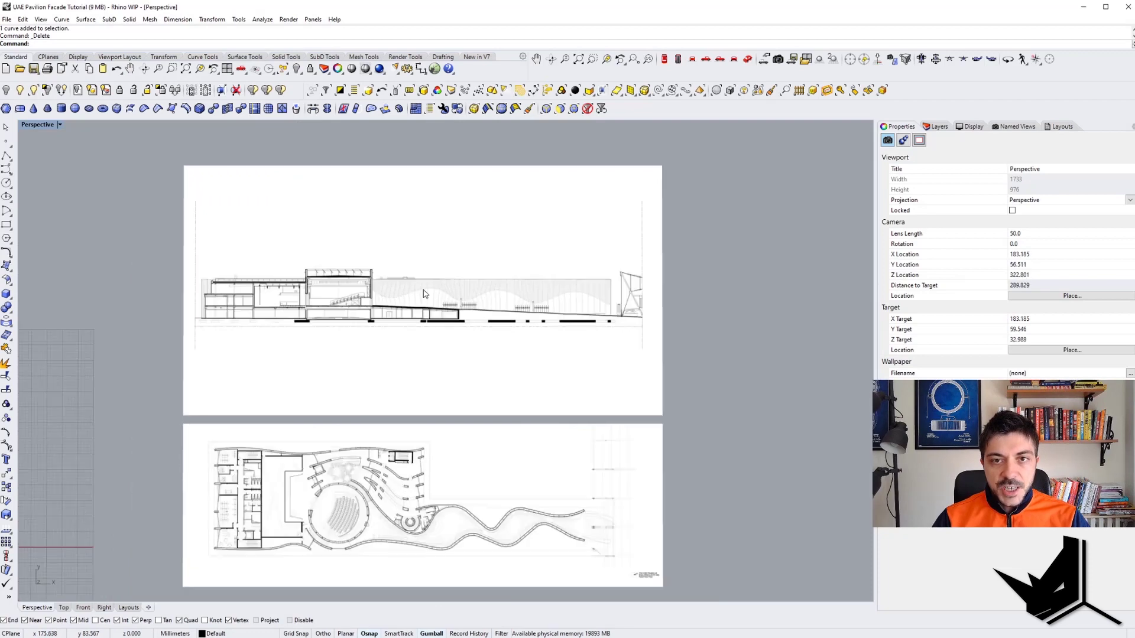
Create a SubD plane with X count 2 and Y count 2, about 8 by 13 mm, at the start of the section's wavy facade
left_click(20, 109)
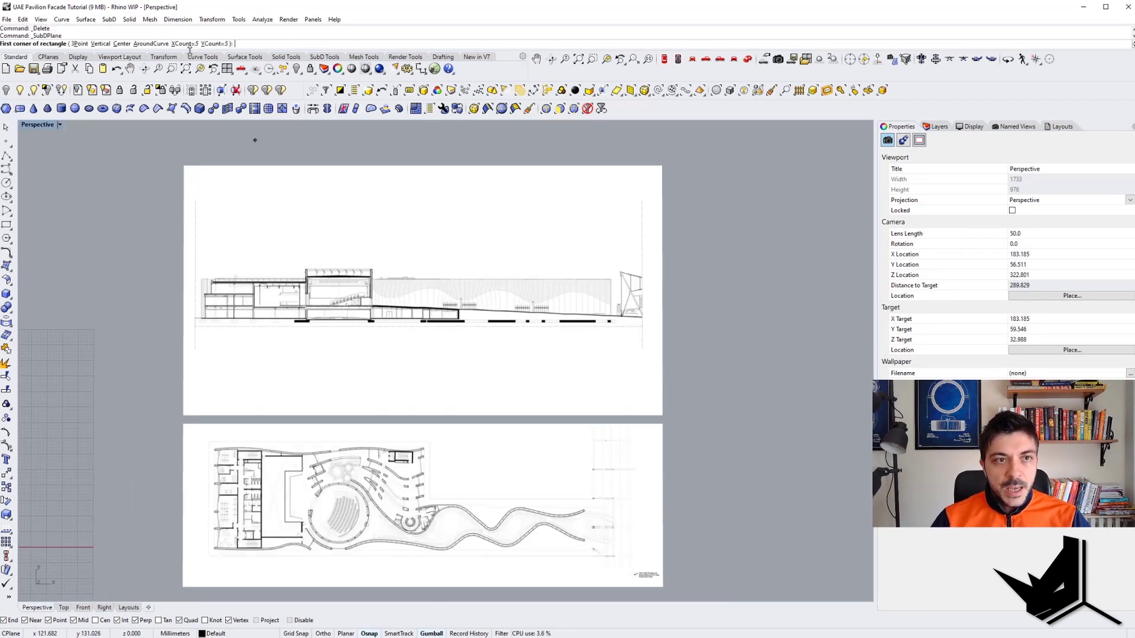
key("Return")
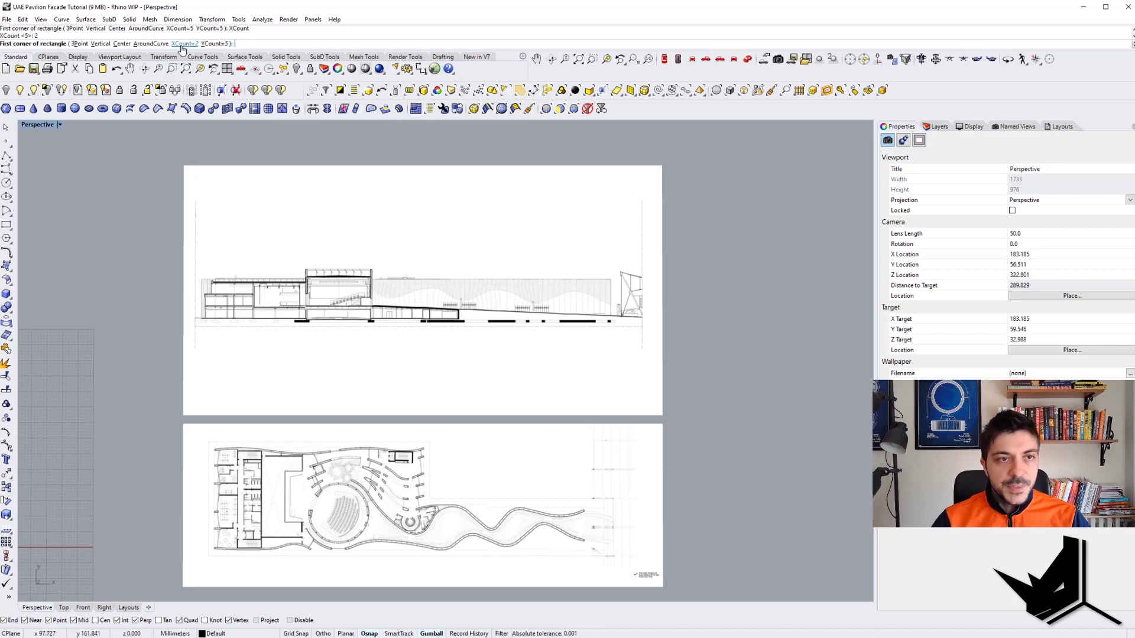
left_click(212, 44)
type("2")
key("Return")
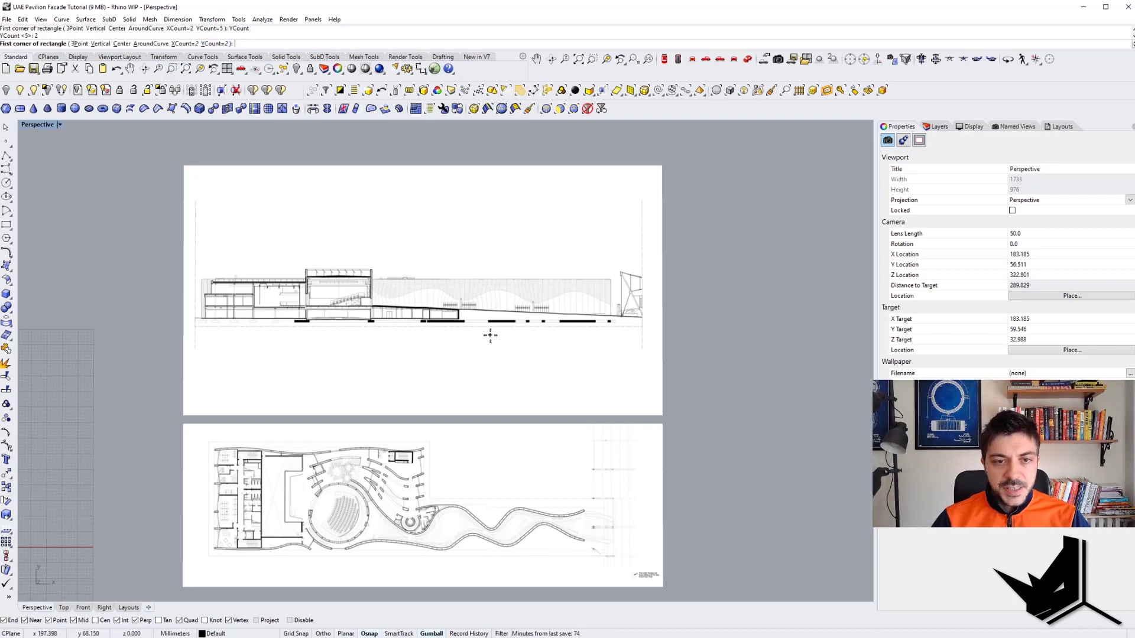
scroll(485, 342, "up", 3)
scroll(363, 322, "up", 2)
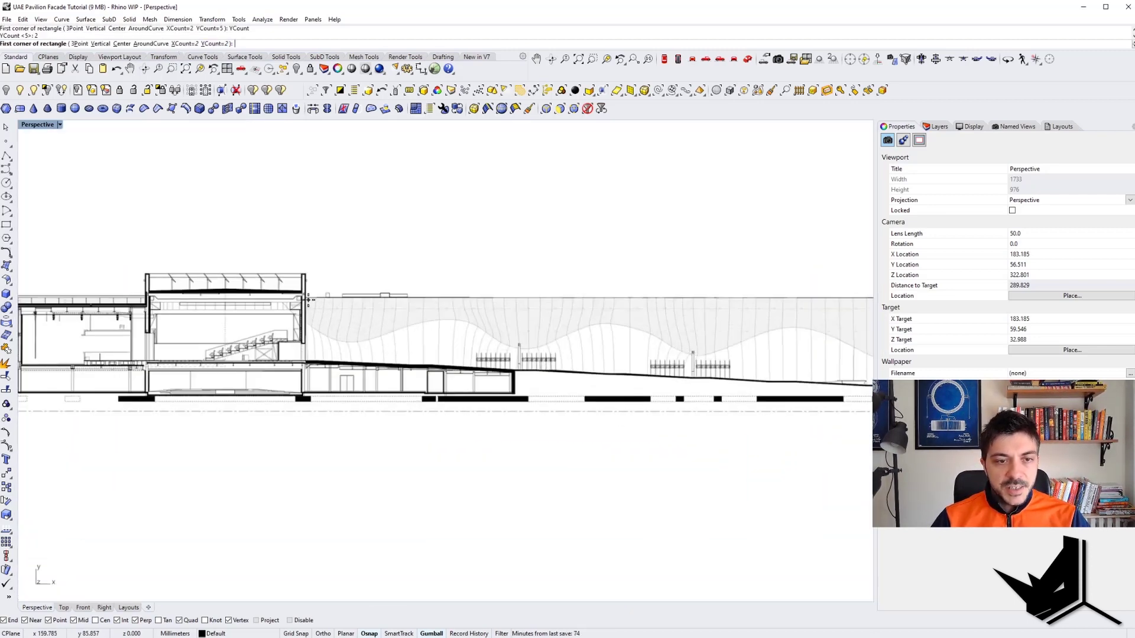
left_click(308, 300)
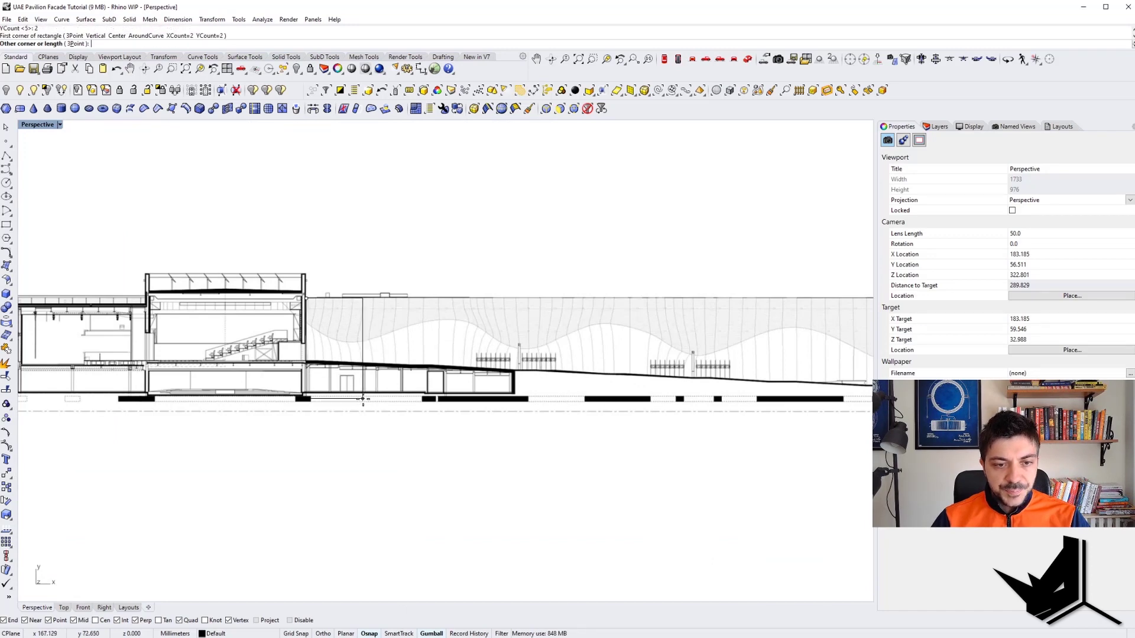
left_click(365, 396)
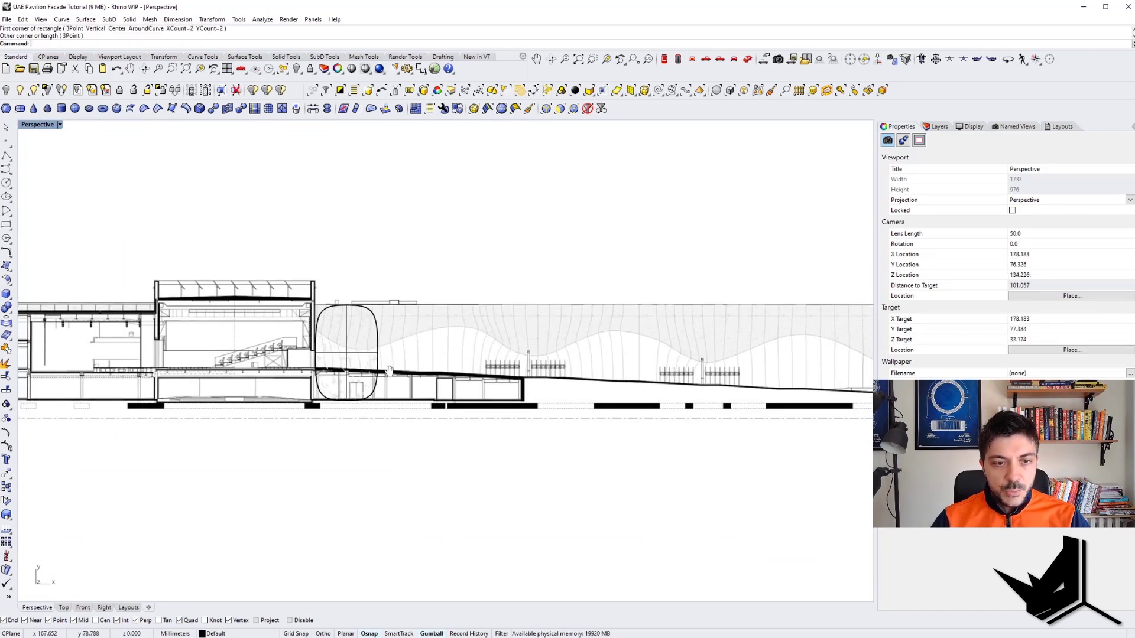
Lock the section and plan drawing surfaces
scroll(390, 372, "down", 6)
left_click_drag(547, 435, 477, 387)
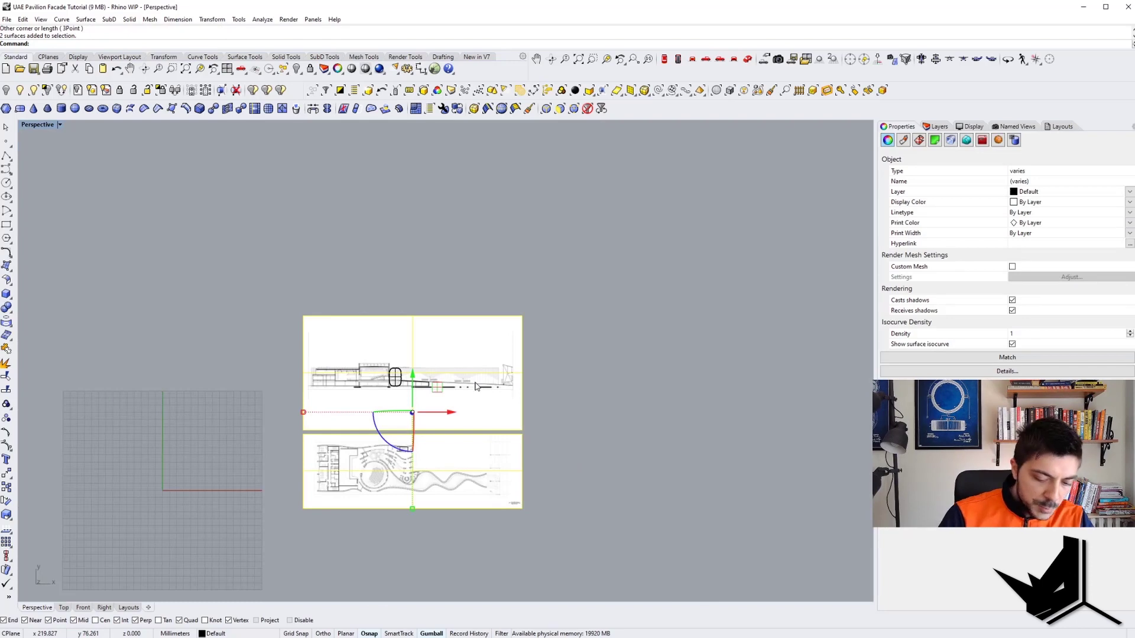
type("Lock")
key("Return")
Extrude the SubD plane's two free end edges along the section facade in successive segments, and undo the last extrusion
scroll(577, 369, "up", 5)
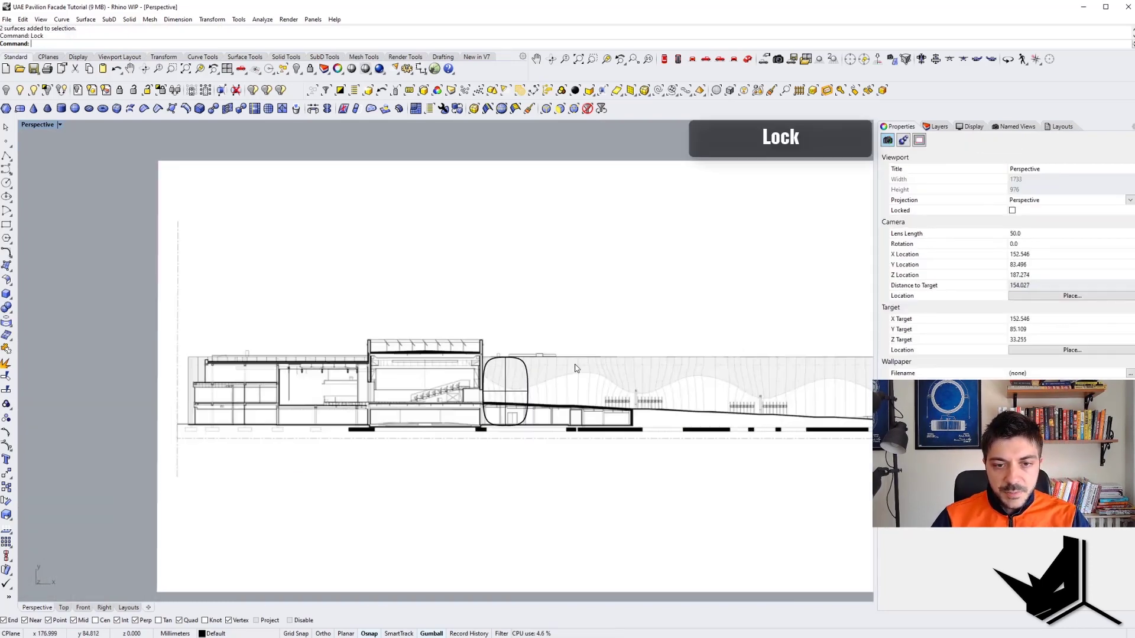
right_click_drag(576, 368, 385, 348, "shift")
left_click(442, 358)
key("Escape")
scroll(441, 359, "up", 2)
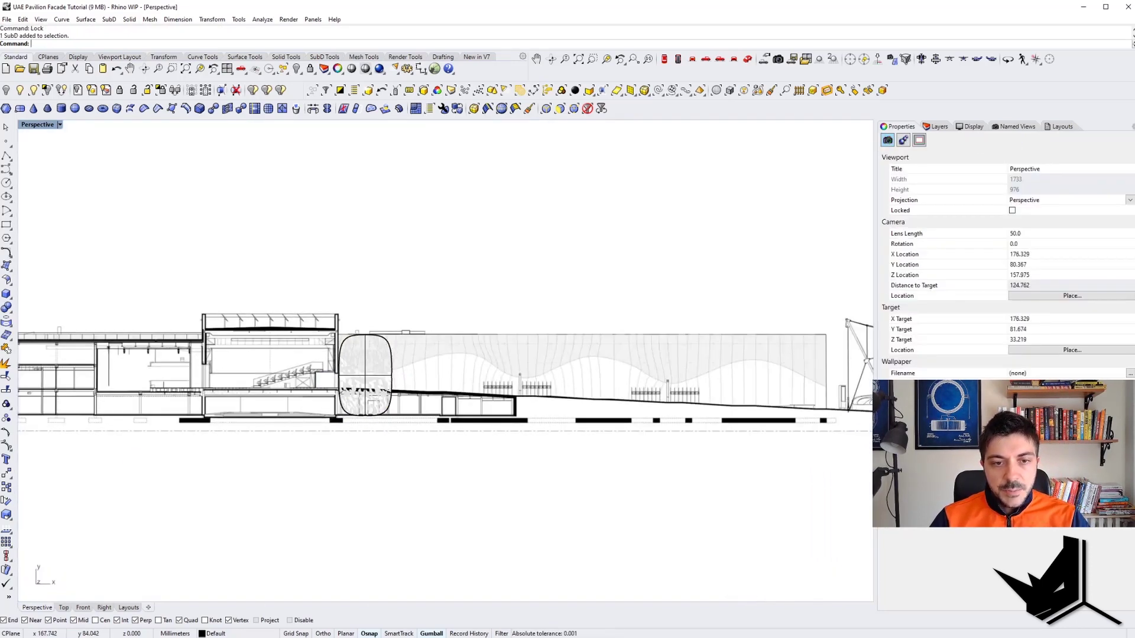
left_click(390, 347, "ctrl+shift")
left_click(390, 401, "ctrl+shift")
scroll(411, 378, "up", 4)
left_click_drag(403, 375, 440, 379)
right_click_drag(441, 378, 381, 368, "shift")
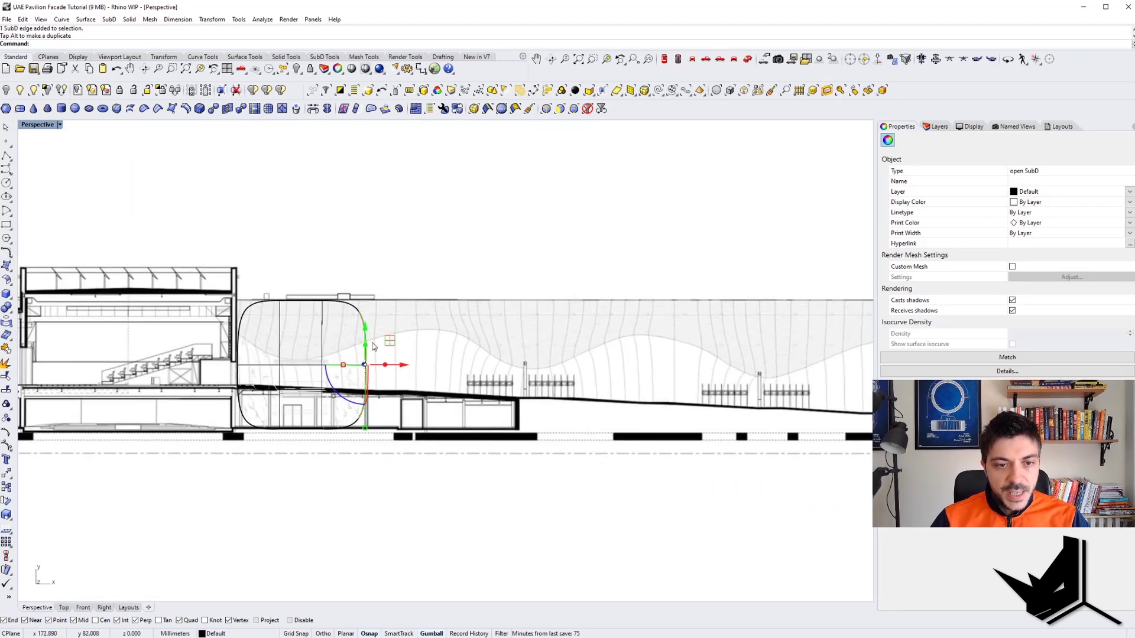
left_click_drag(386, 369, 517, 371)
right_click_drag(489, 370, 409, 364, "shift")
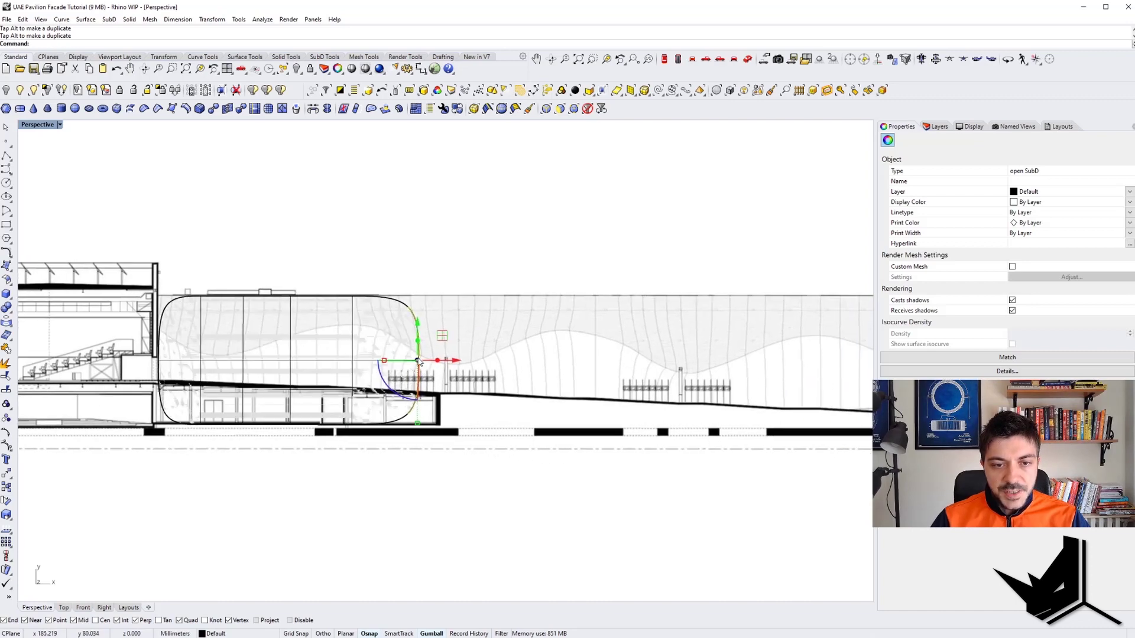
key("ctrl+z")
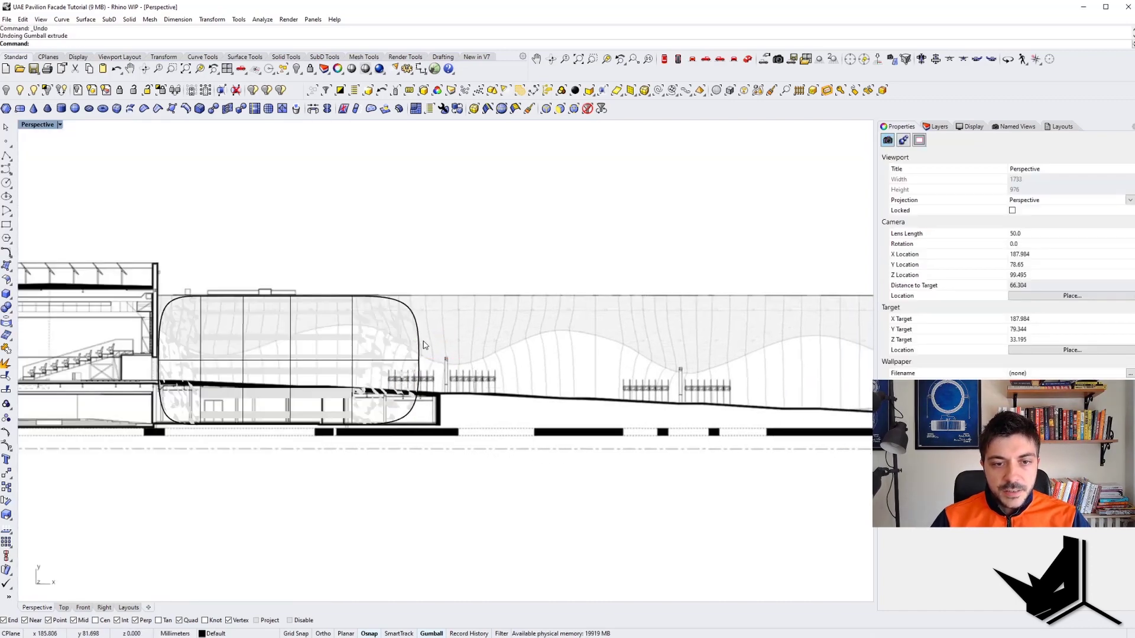
Extrude the SubD's two end edges in further segments until the strip reaches close to the facade's far end
left_click(418, 343, "ctrl+shift")
left_click(419, 374, "ctrl+shift")
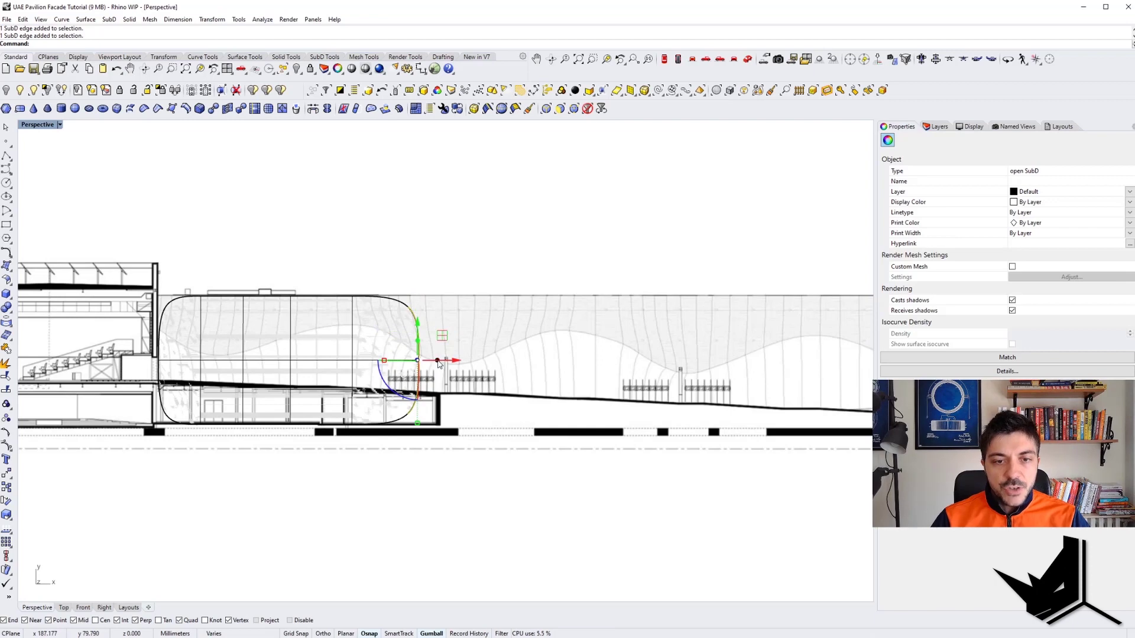
left_click_drag(438, 360, 503, 361)
right_click_drag(533, 380, 451, 387, "shift")
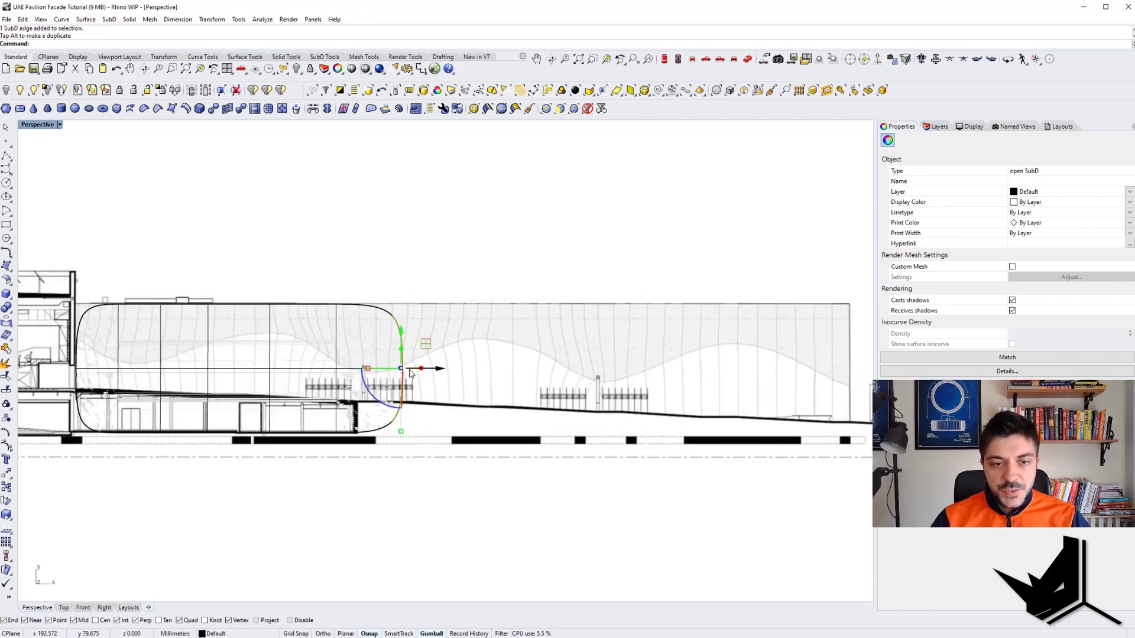
left_click_drag(420, 368, 559, 376)
right_click_drag(559, 376, 461, 382, "shift")
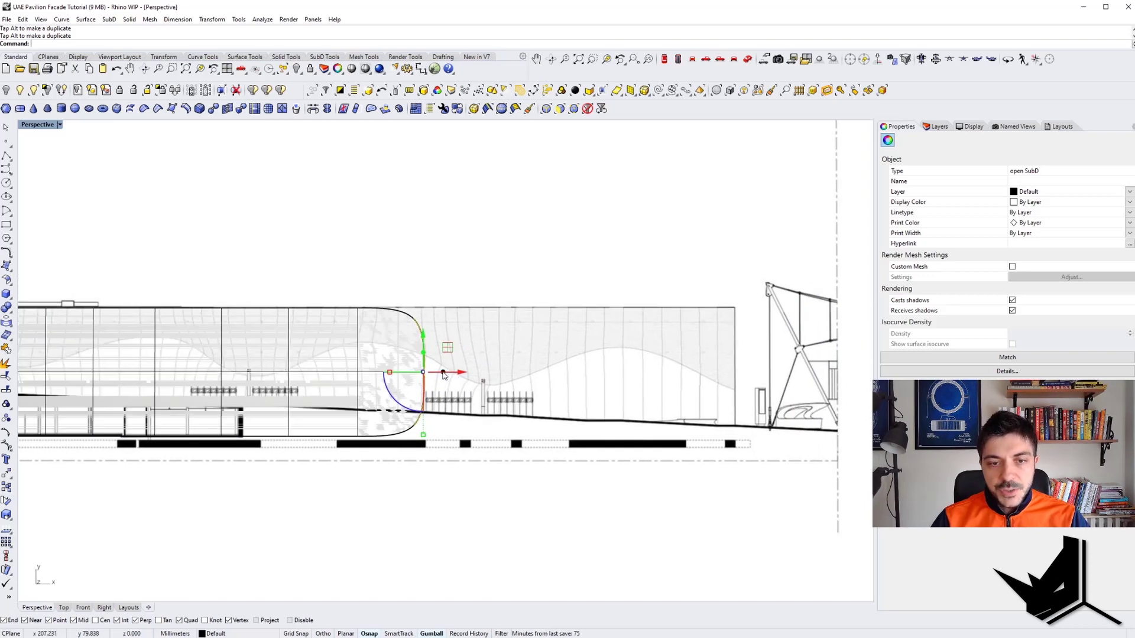
left_click_drag(444, 374, 578, 374)
right_click_drag(563, 382, 483, 387, "shift")
left_click_drag(501, 380, 639, 380)
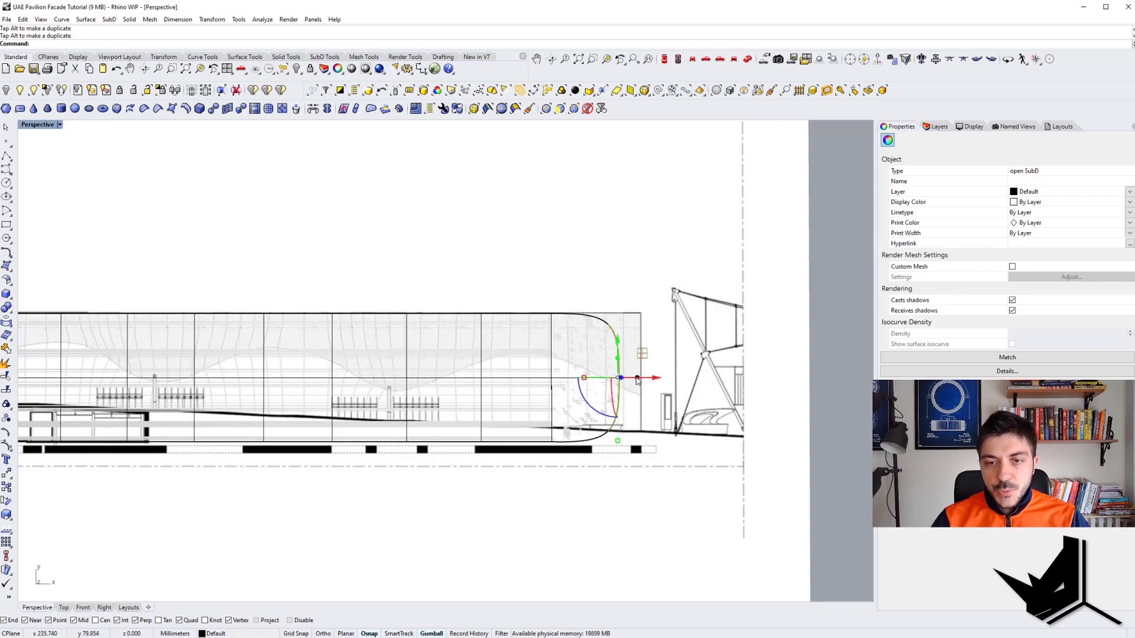
Switch the viewport to the Top view and toggle the SubD display from smooth to flat
right_click_drag(637, 380, 434, 380)
right_click_drag(430, 455, 463, 317, "shift")
right_click_drag(399, 278, 471, 357)
scroll(393, 332, "up", 5)
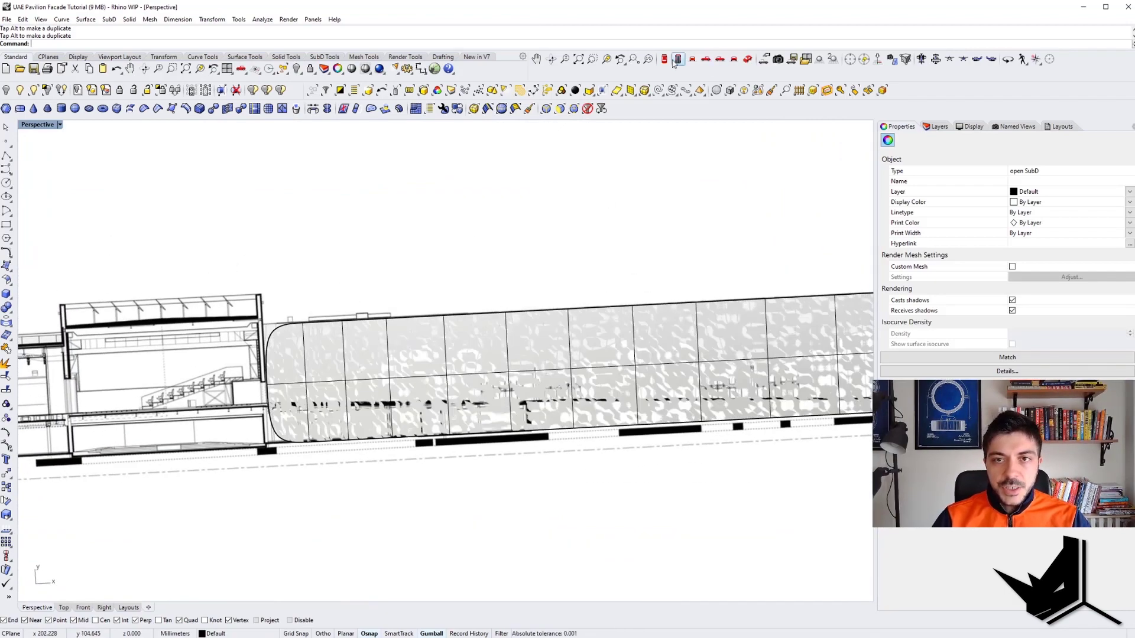
left_click(677, 59)
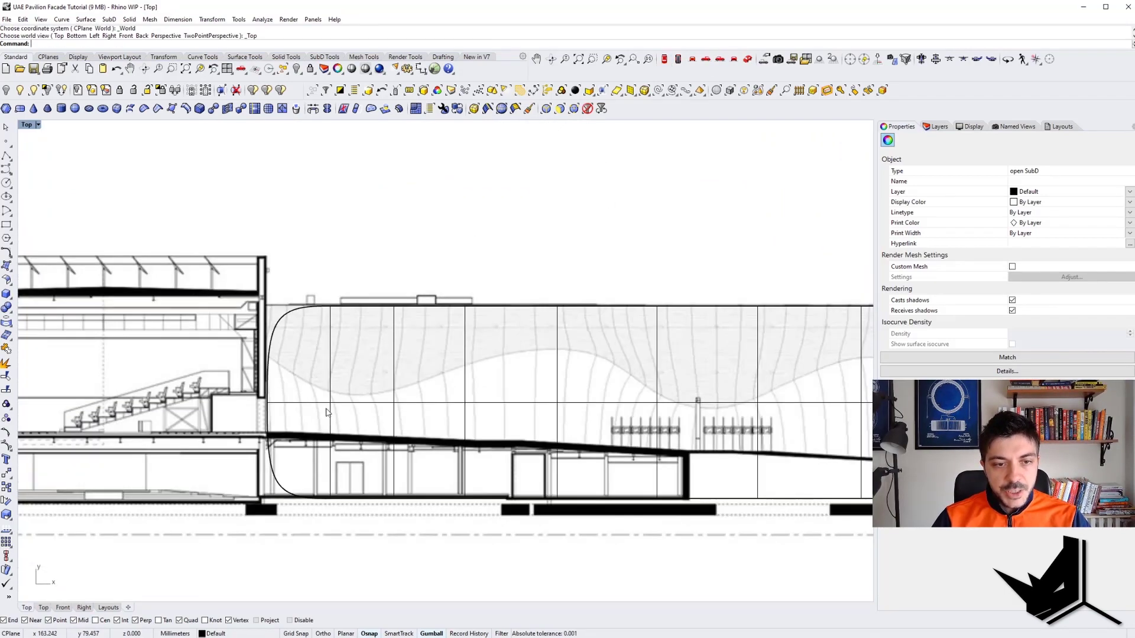
left_click(330, 404, "ctrl+shift")
scroll(332, 413, "up", 1)
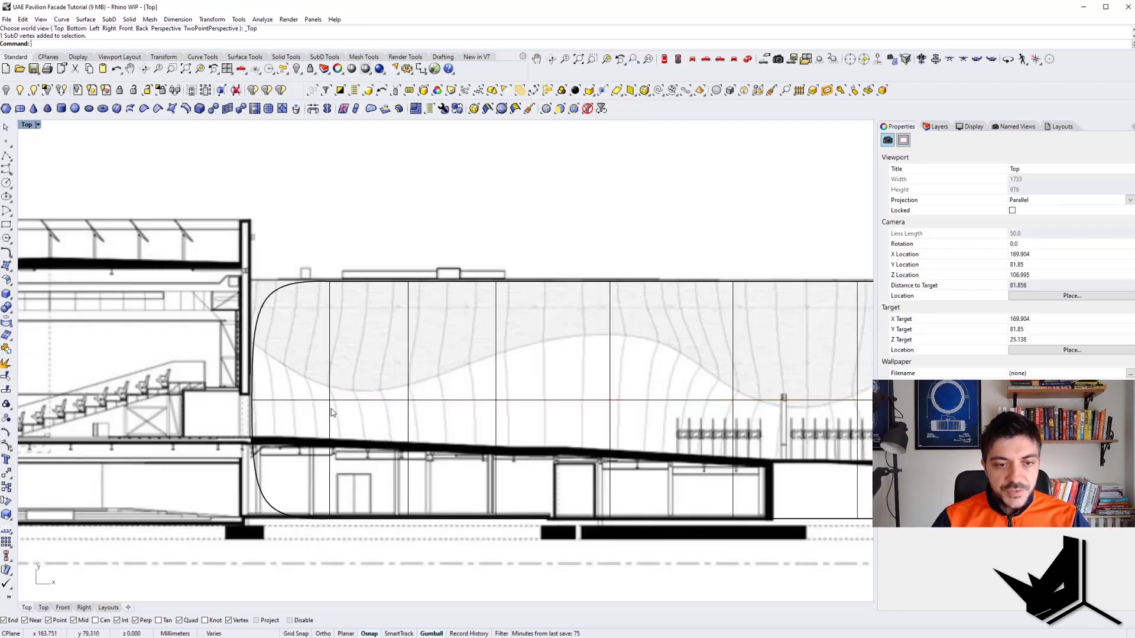
key("Tab")
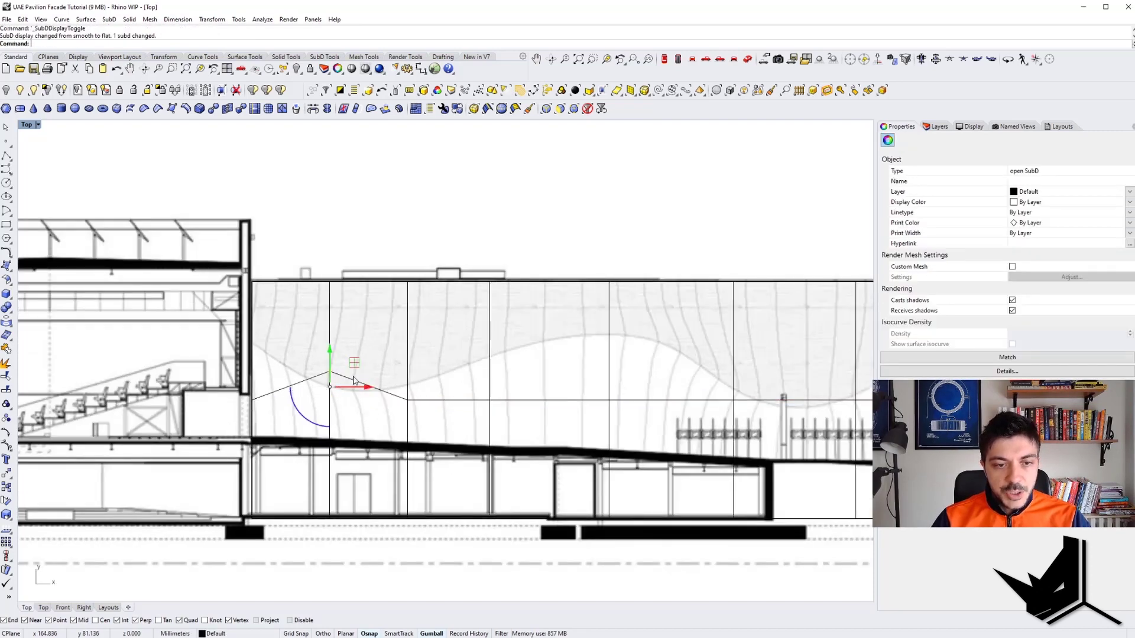
Move the first two inner midline vertices of the SubD vertically to match the facade wave's first low point
key("Escape")
left_click(329, 372, "ctrl+shift")
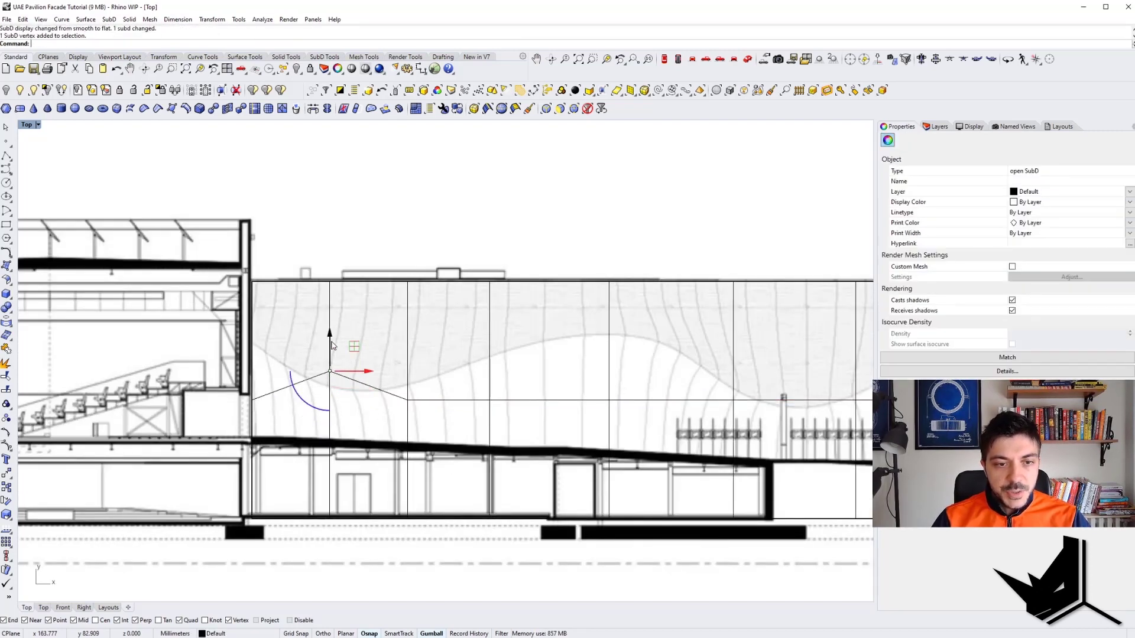
left_click_drag(330, 341, 330, 355)
key("Escape")
left_click(408, 400, "ctrl+shift")
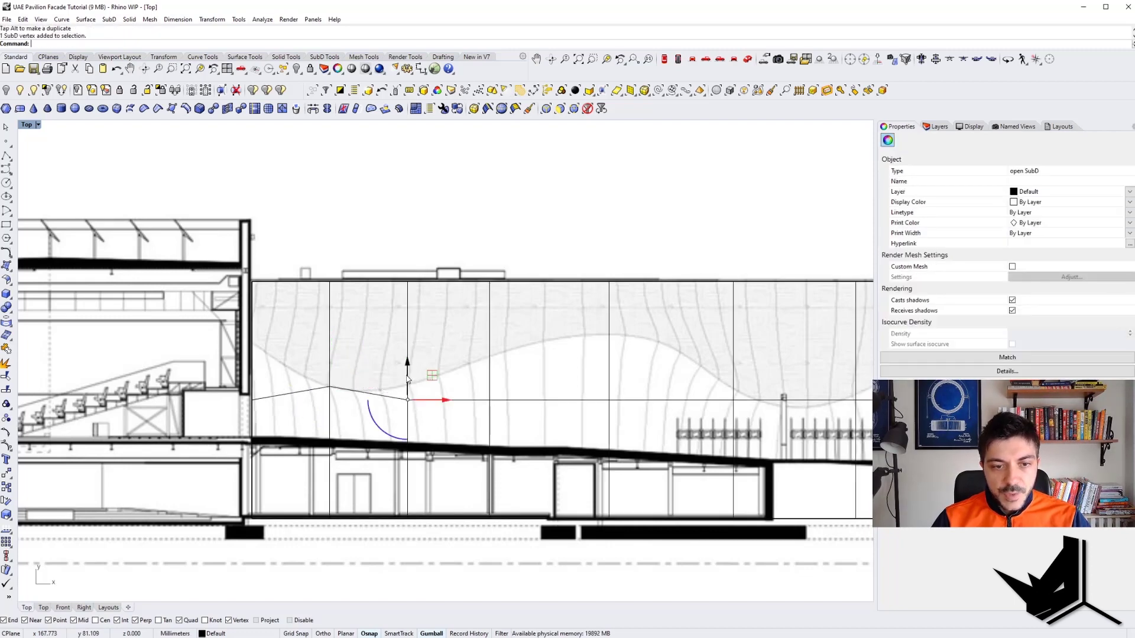
left_click_drag(407, 369, 407, 354)
key("Escape")
Raise the third and fourth inner midline vertices of the SubD to follow the wave up to its first crest
left_click(490, 401, "ctrl+shift")
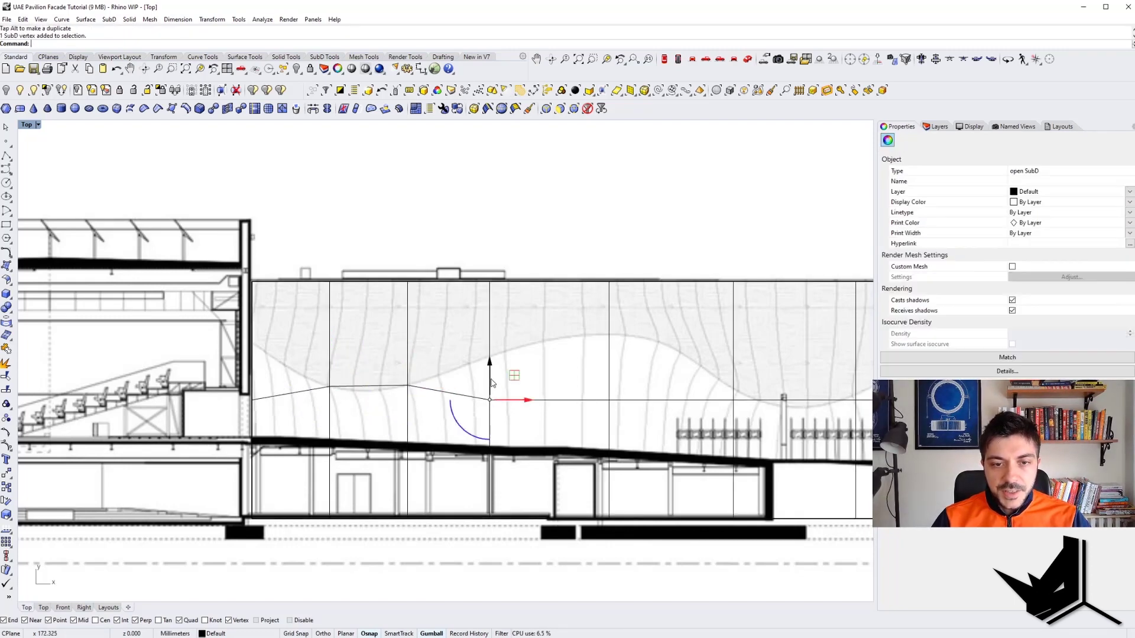
left_click_drag(490, 367, 490, 322)
right_click_drag(629, 392, 455, 394)
key("Escape")
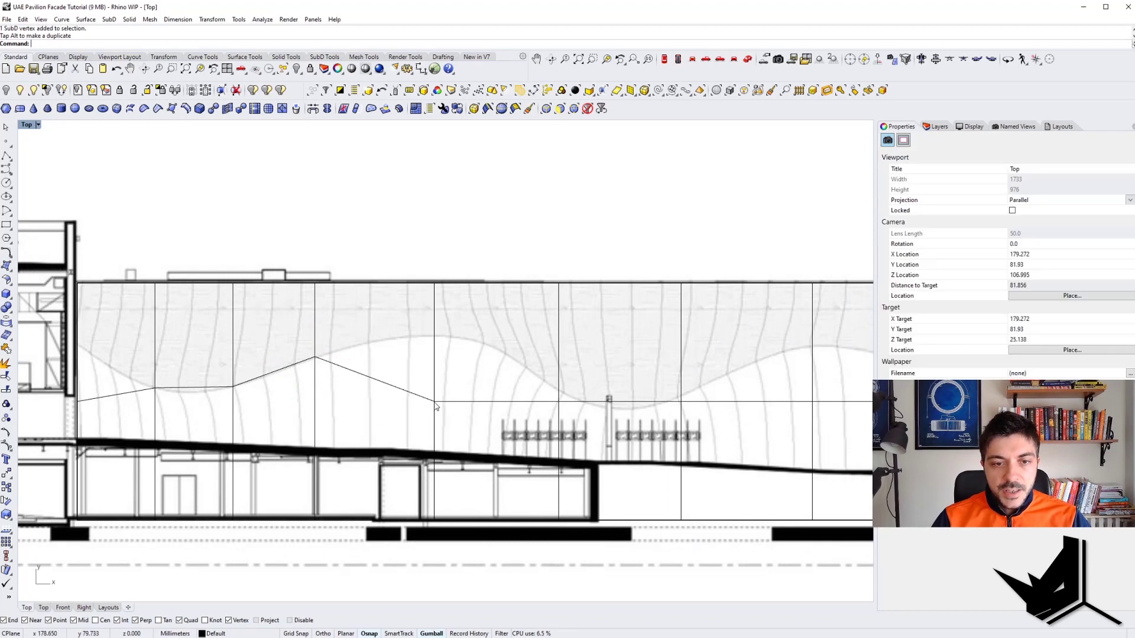
left_click(434, 401, "ctrl+shift")
left_click_drag(434, 368, 439, 306)
right_click_drag(438, 313, 286, 306)
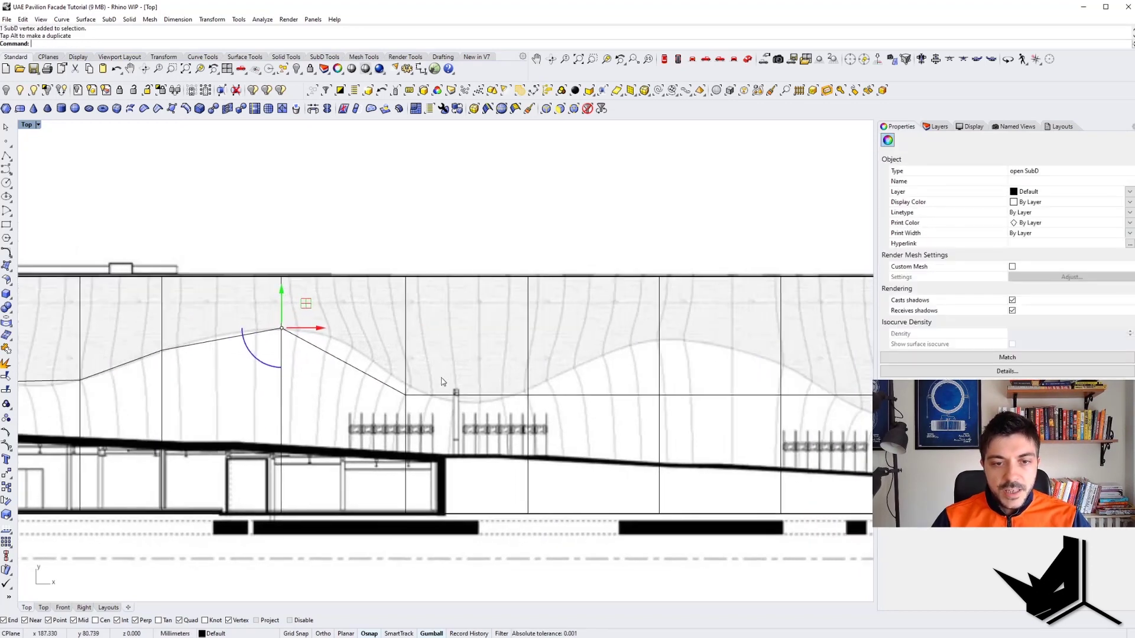
Raise the fifth inner midline vertex slightly onto the wave line descending from the first crest
key("Escape")
left_click(407, 393, "ctrl+shift")
left_click_drag(408, 378, 409, 361)
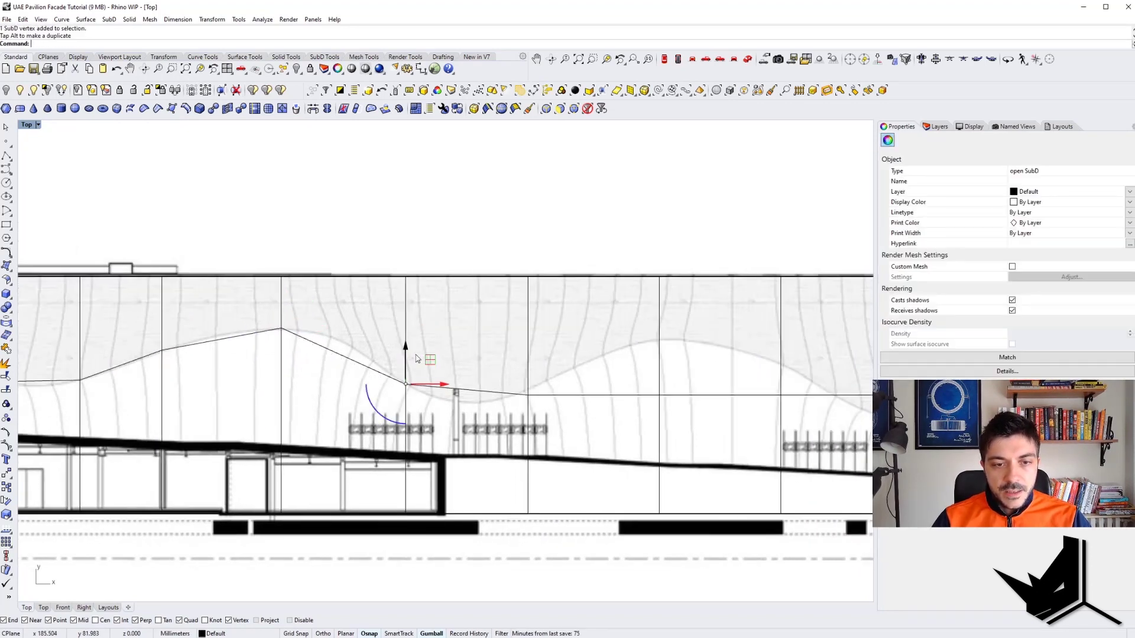
Raise the sixth inner midline vertex slightly toward the wave line and lift the seventh up to the wave's second crest
right_click_drag(555, 400, 473, 406)
key("Escape")
left_click(448, 401, "ctrl+shift")
left_click_drag(448, 384, 448, 379)
right_click_drag(590, 404, 489, 413)
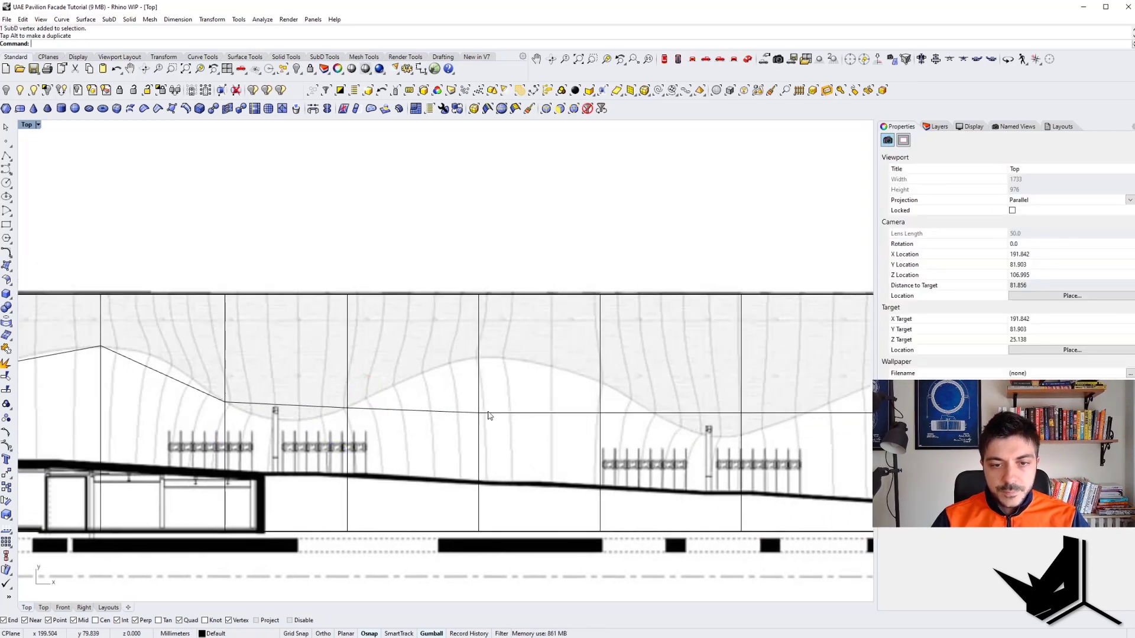
left_click(477, 410, "ctrl+shift")
left_click_drag(478, 377, 481, 321)
Raise the eighth inner midline vertex onto the descending wave line and lower the ninth about 1.3 mm to the third low point
right_click_drag(608, 408, 441, 420)
left_click(432, 420, "ctrl+shift")
left_click_drag(434, 408, 433, 377)
key("Escape")
left_click(573, 422, "ctrl+shift")
left_click_drag(573, 390, 572, 414)
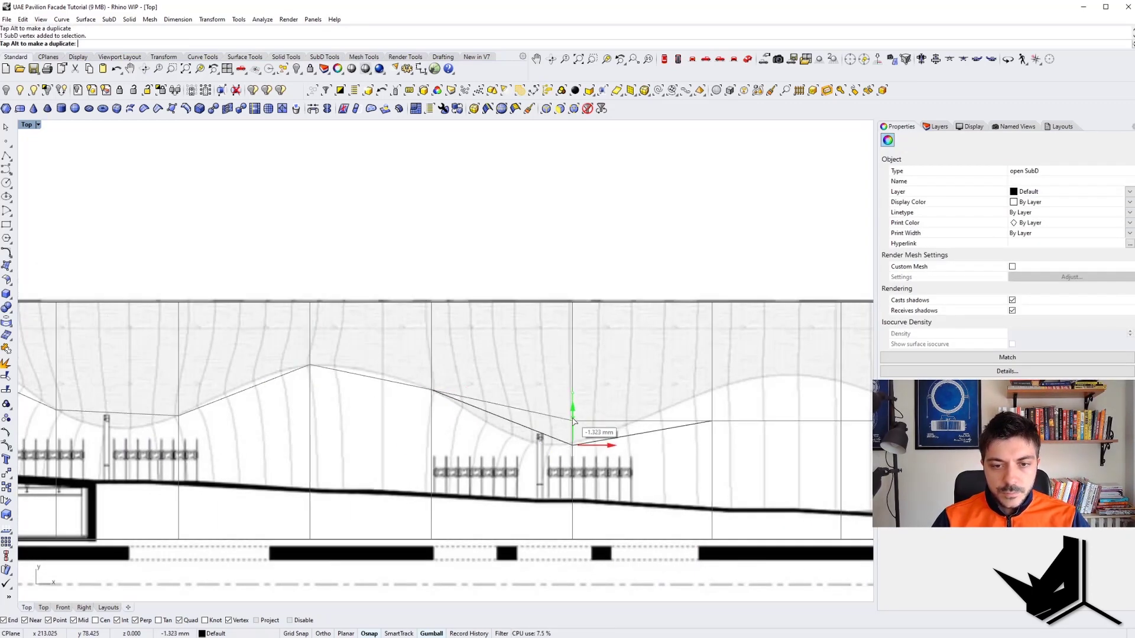
Raise the tenth and eleventh inner midline vertices to follow the wave on both sides of its third crest
right_click_drag(693, 424, 501, 434)
key("Escape")
left_click(521, 432, "ctrl+shift")
left_click_drag(521, 395, 522, 365)
right_click_drag(652, 436, 556, 460)
key("Escape")
left_click(555, 457, "ctrl+shift")
left_click_drag(552, 419, 552, 380)
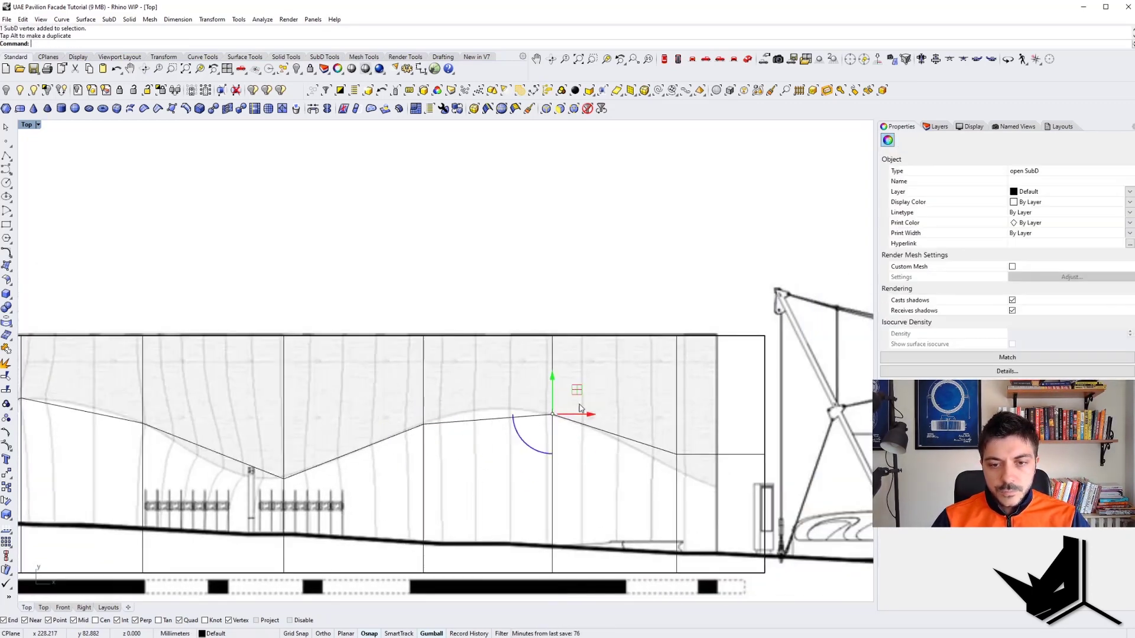
Lower the twelfth inner midline vertex and the midline vertex at the SubD's right end to follow the final descending wave
left_click(677, 455, "ctrl+shift")
left_click_drag(676, 420, 677, 437)
left_click(764, 455, "ctrl+shift")
left_click_drag(764, 421, 764, 471)
Compare the SubD's smooth and flat displays with the traced wave line along the facade, checking the first crest closely
mouse_move(412, 452)
right_mouse_down()
mouse_move(709, 461)
mouse_move(416, 460)
right_mouse_up()
key("Tab")
key("Tab")
scroll(709, 460, "down", 2)
right_click_drag(274, 463, 454, 478)
scroll(454, 478, "down", 4)
key("Tab")
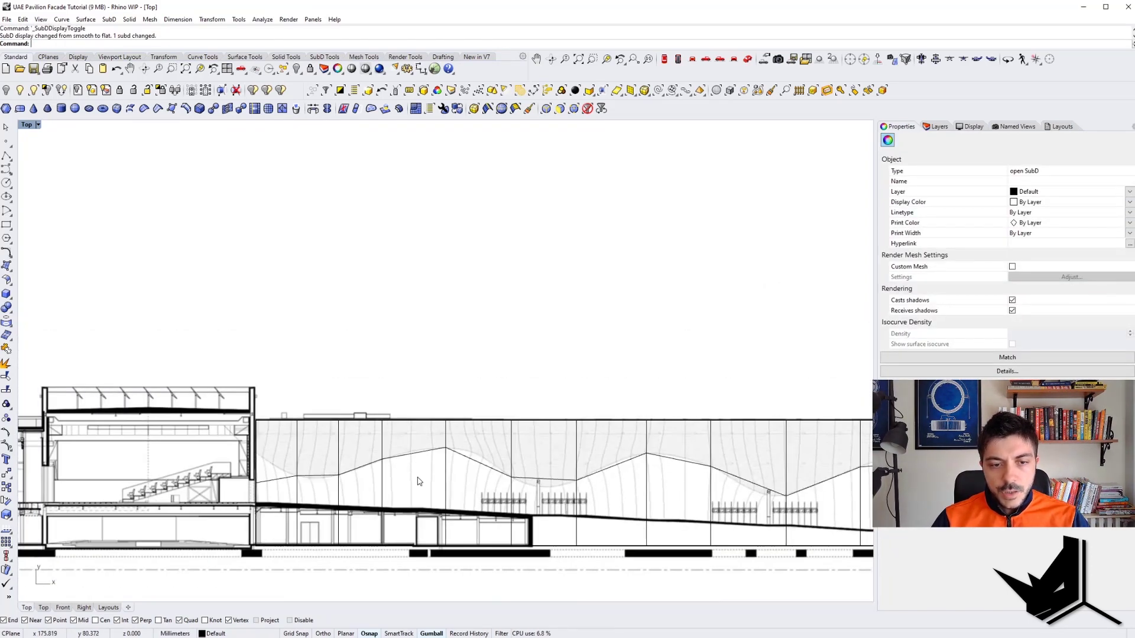
scroll(374, 472, "up", 3)
scroll(423, 478, "down", 2)
key("Tab")
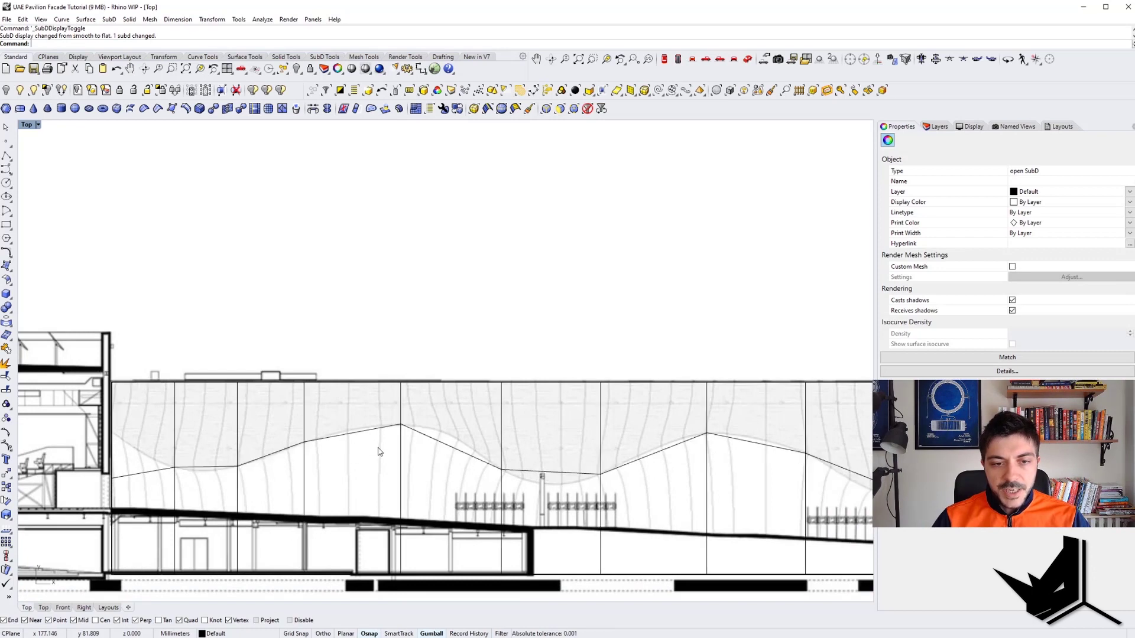
scroll(392, 444, "up", 2)
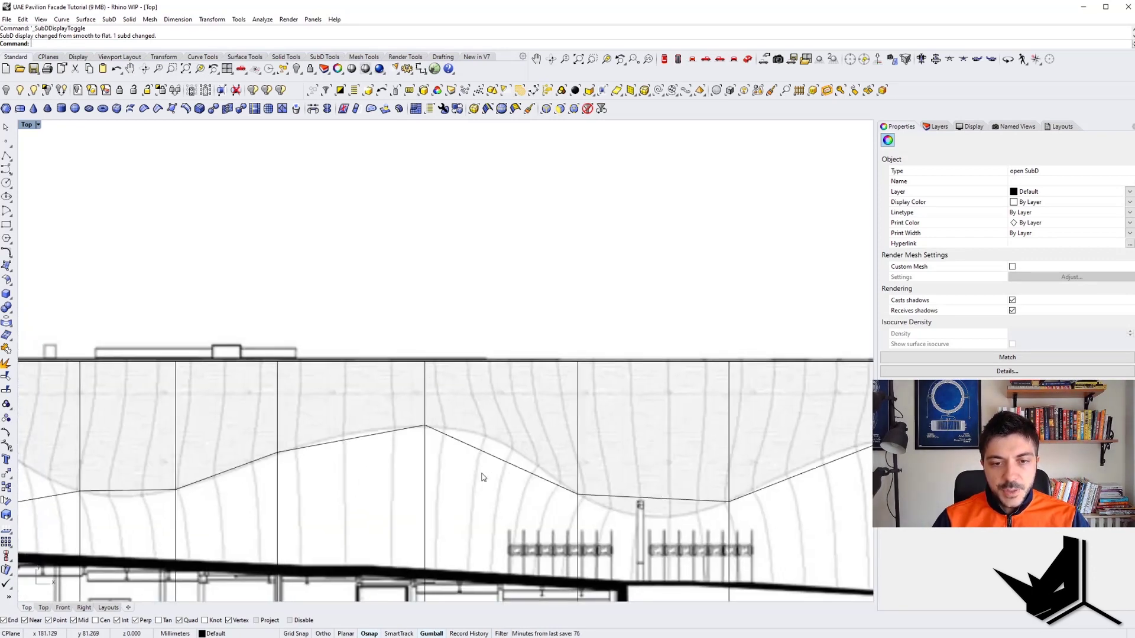
scroll(473, 464, "up", 1)
left_click(424, 421, "ctrl+shift")
key("Escape")
scroll(459, 461, "down", 4)
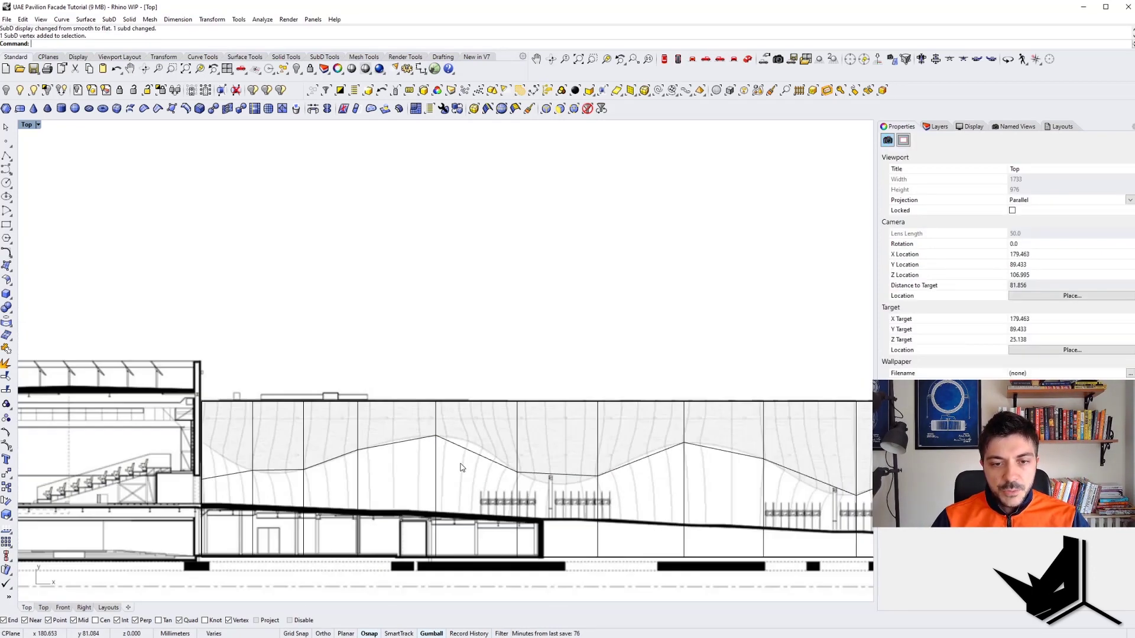
Raise the midline vertex at the SubD's left end to the start of the wave and toggle the display to smooth
right_click_drag(488, 430, 463, 391)
right_click_drag(277, 430, 417, 450)
scroll(338, 468, "up", 4)
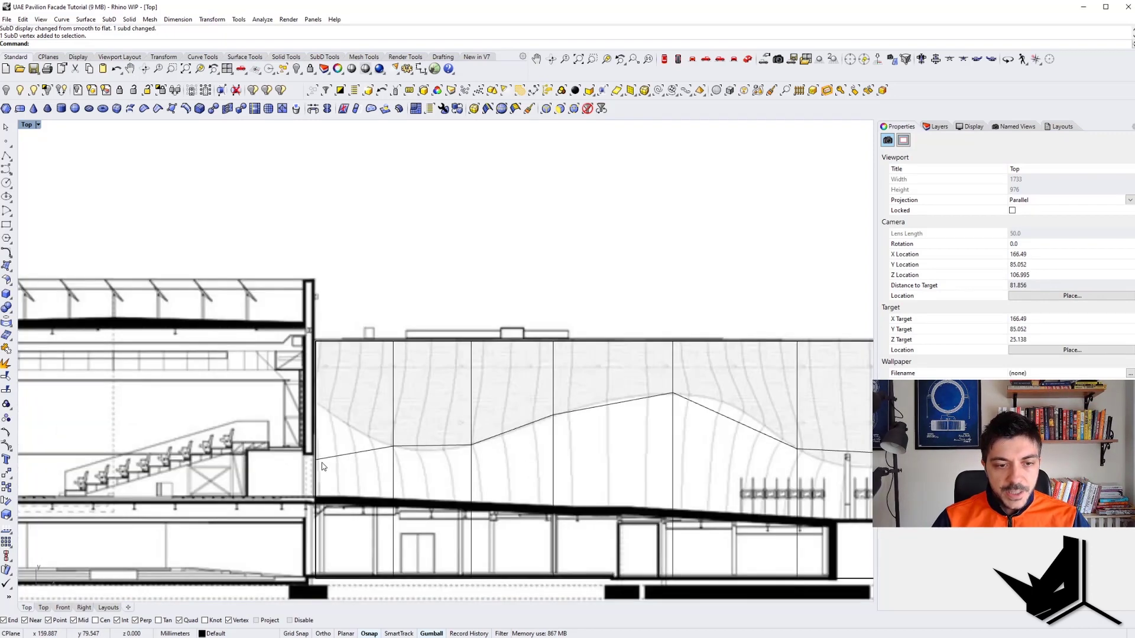
left_click(316, 461, "ctrl+shift")
left_click_drag(317, 420, 324, 378)
key("Tab")
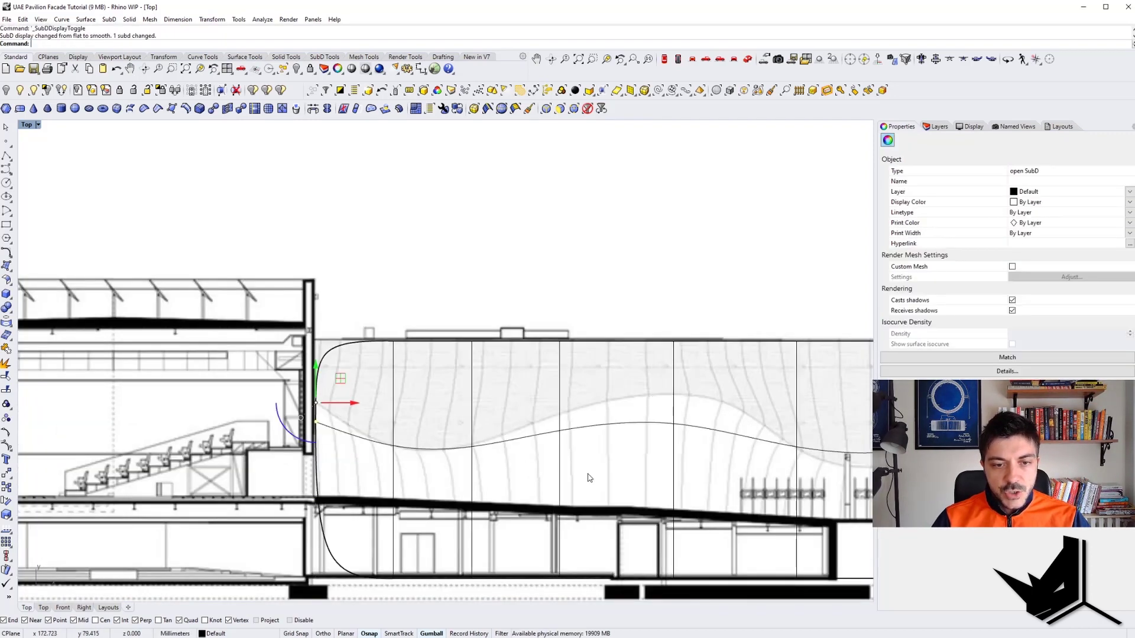
Raise the first crest's midline vertex above the wave line in flat display, then return to the smooth display
right_click_drag(683, 414, 484, 436)
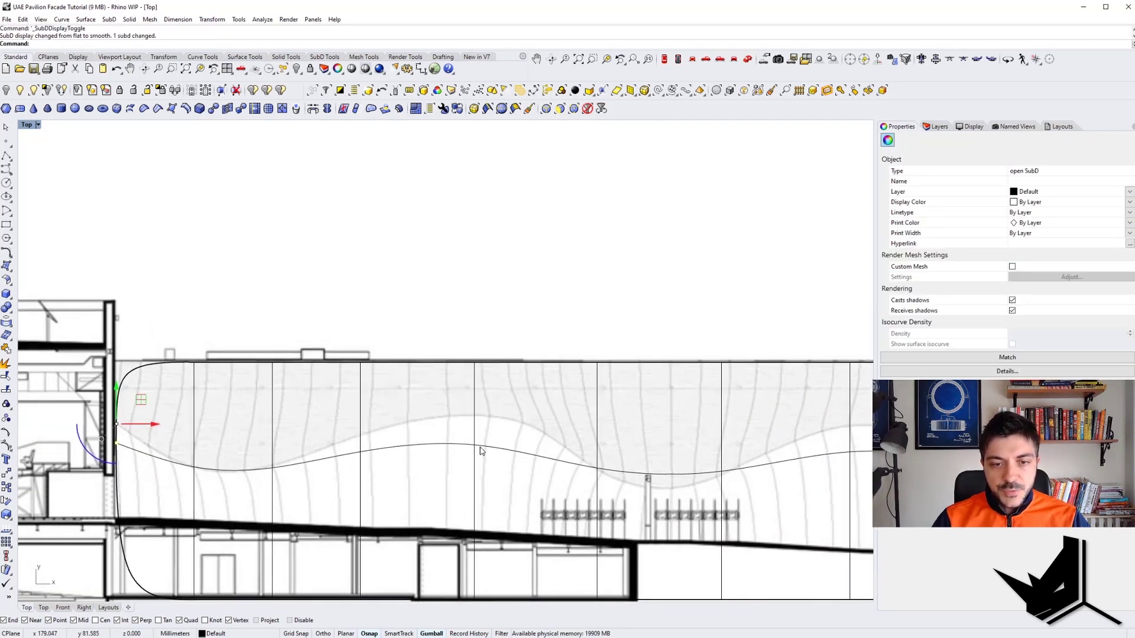
key("Tab")
left_click(475, 416, "ctrl+shift")
left_click_drag(476, 403, 480, 358)
key("Tab")
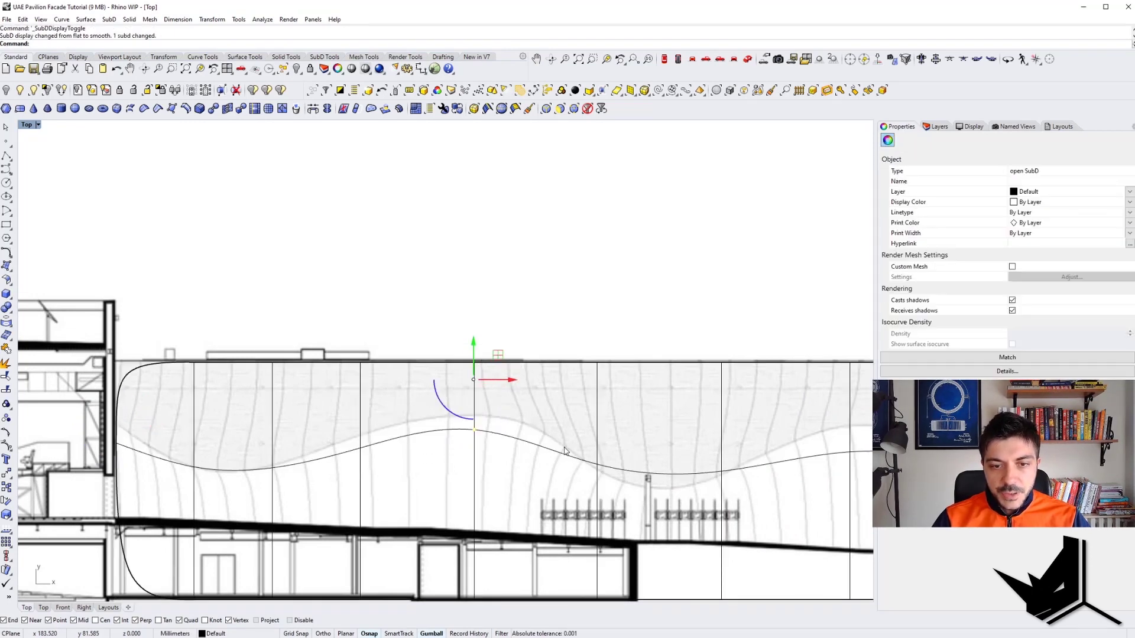
Raise the first crest's midline vertex further toward the facade's top edge and check the resulting curve in smooth display
key("Tab")
right_click_drag(646, 479, 457, 457)
left_click(498, 460)
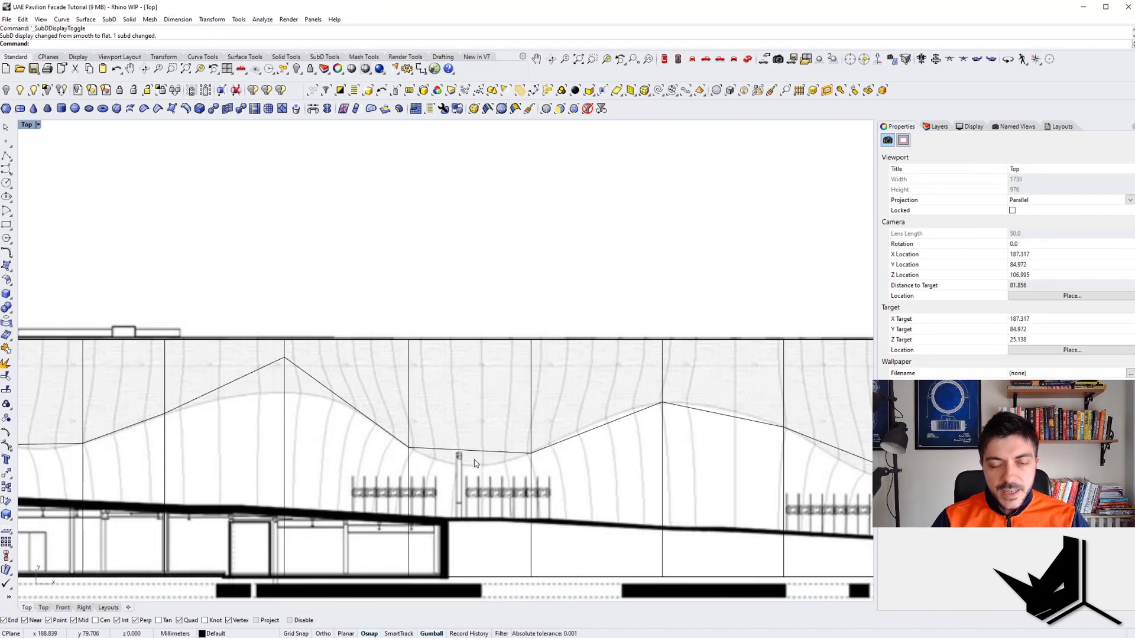
right_click_drag(353, 409, 477, 442)
left_click(411, 393)
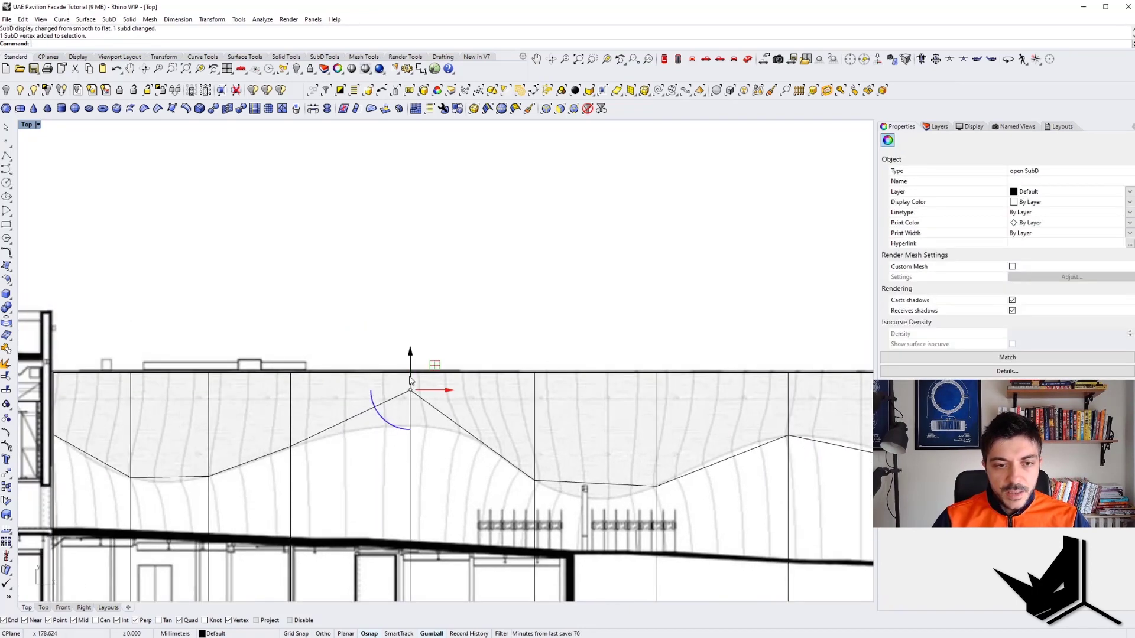
left_click_drag(410, 394, 410, 382)
key("Tab")
right_click_drag(523, 473, 435, 457)
key("Tab")
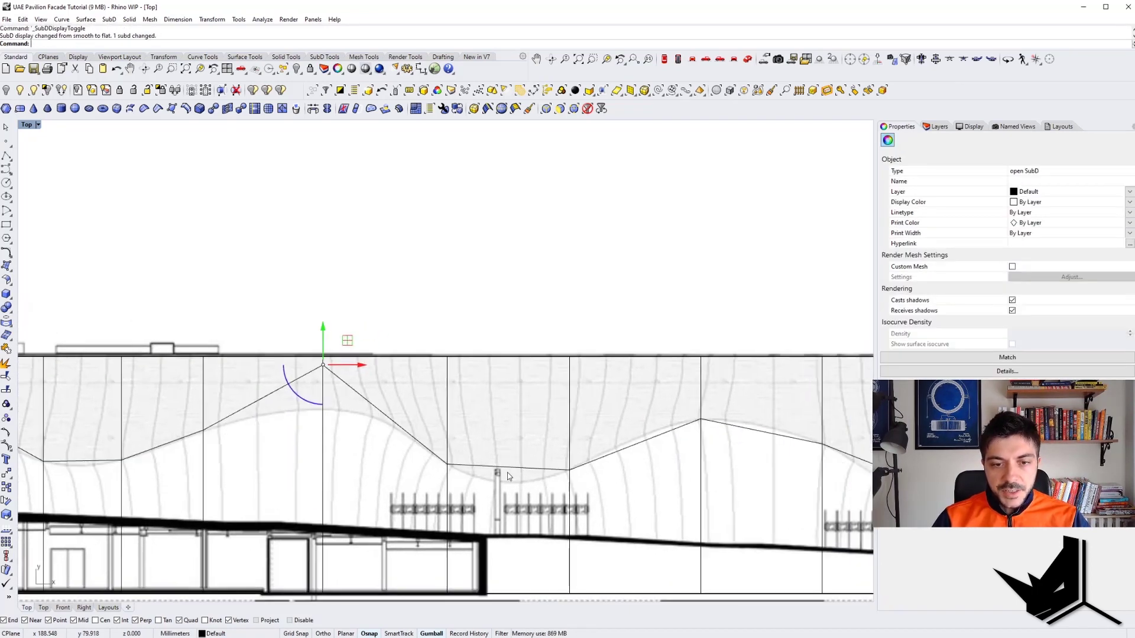
Use InsertEdge to add a vertical edge across the SubD midway between the two vertices flanking the second low point
right_click_drag(323, 415, 454, 420)
right_click_drag(553, 431, 427, 420)
left_click(512, 419)
left_click_drag(537, 293, 514, 568)
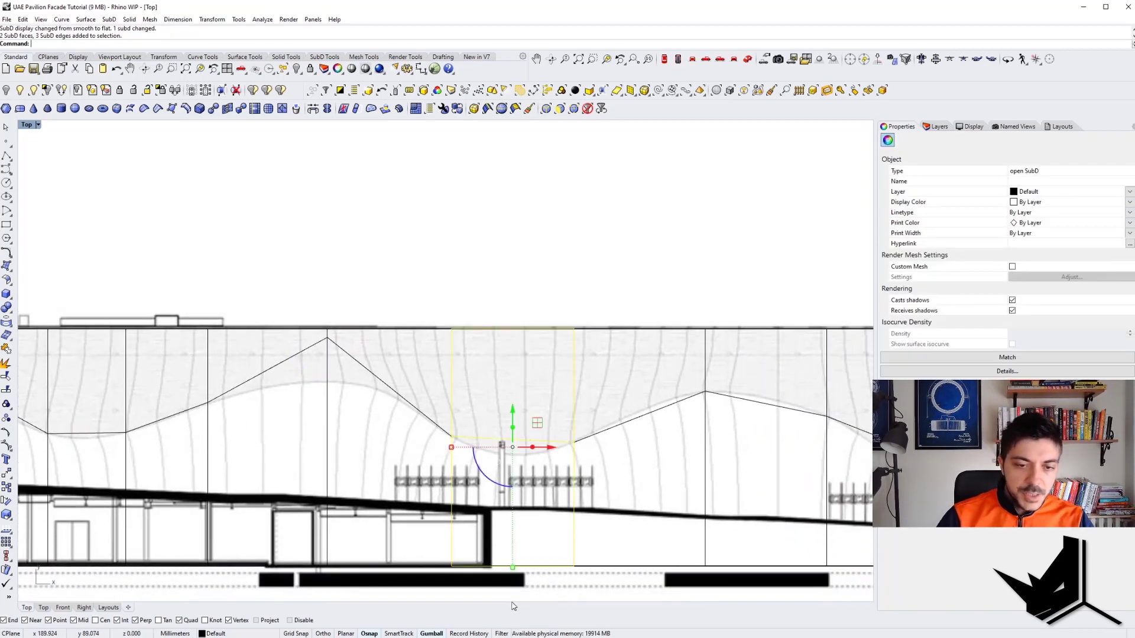
key("Escape")
right_click_drag(534, 390, 490, 320)
left_click(461, 259, "ctrl+shift")
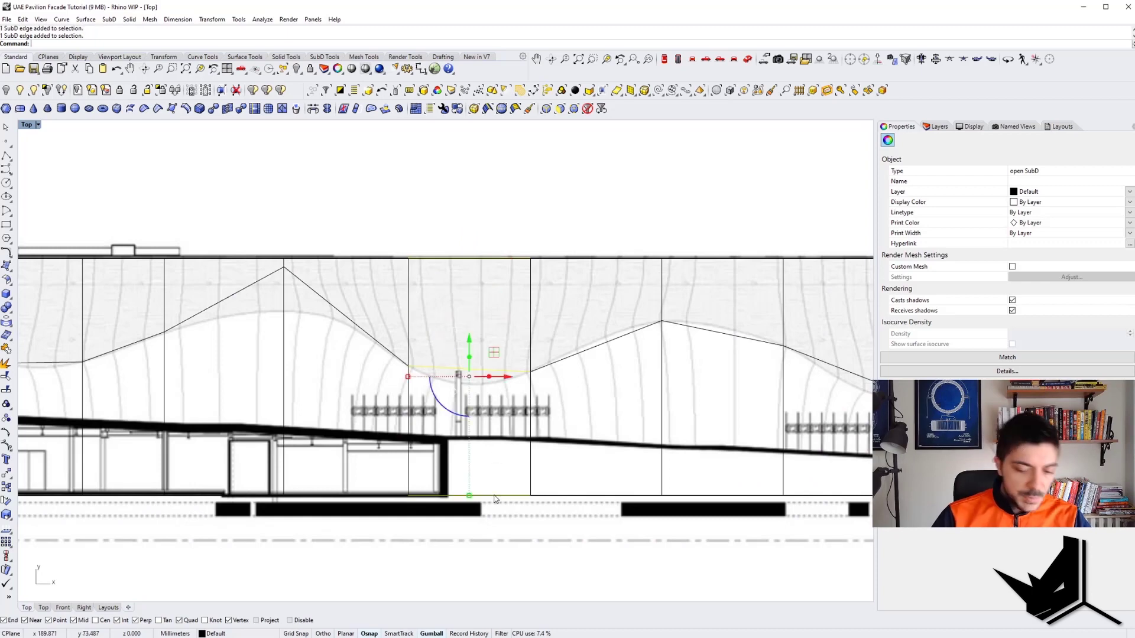
type("I")
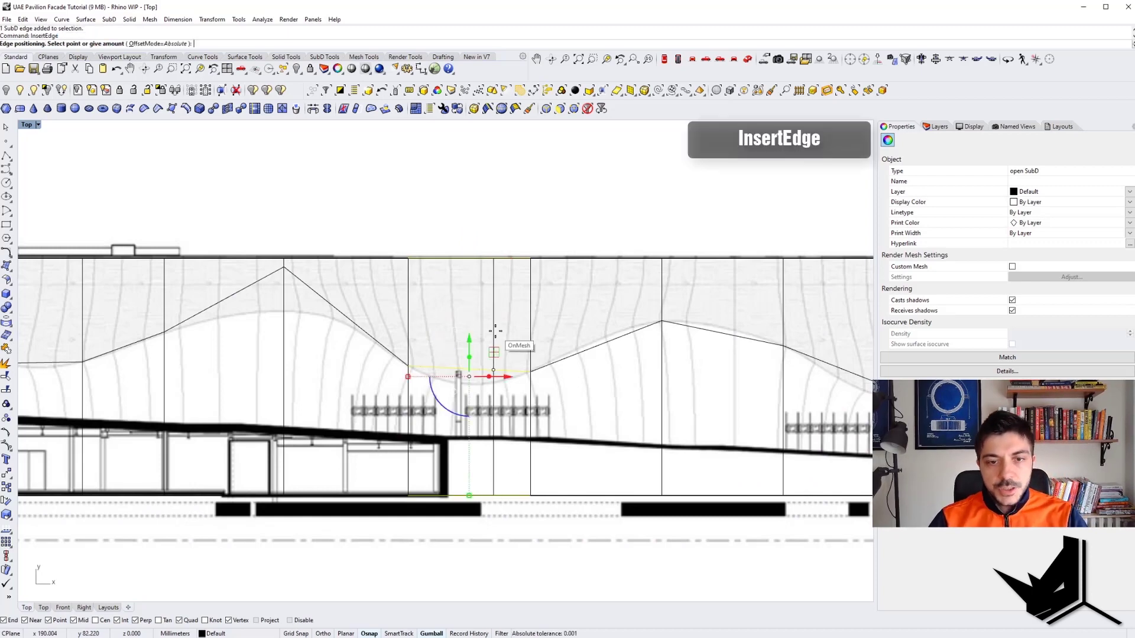
left_click(473, 369)
Lower the new edge's midline vertex to the second low point of the wave and toggle the SubD to smooth
left_click(470, 369, "ctrl+shift")
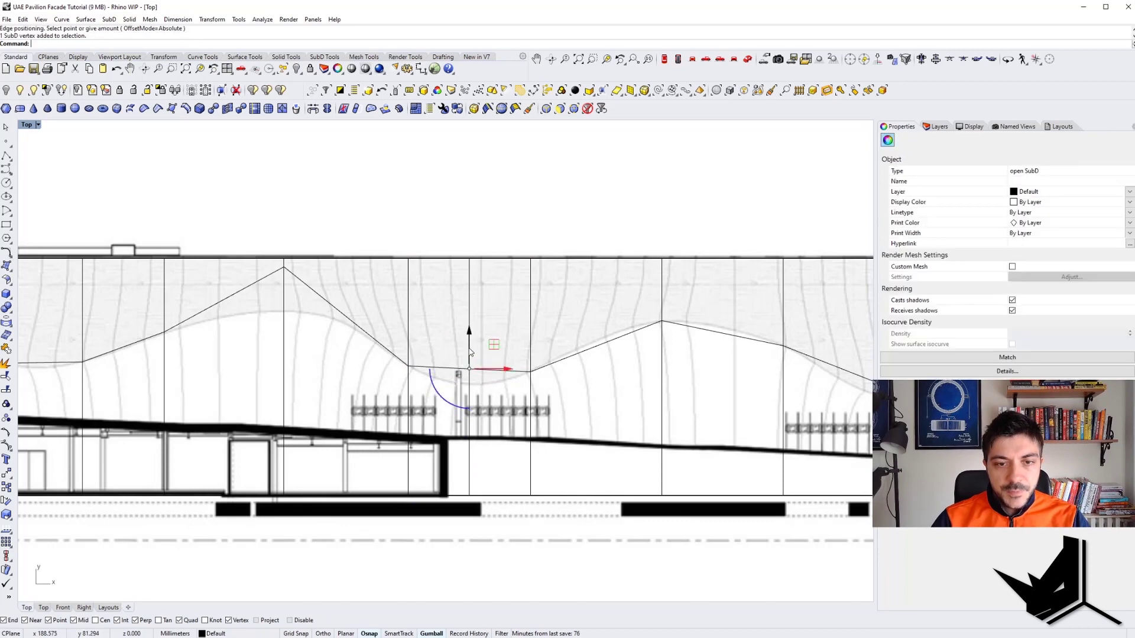
left_click_drag(469, 345, 486, 363)
key("Tab")
right_click_drag(525, 359, 518, 370)
right_click_drag(208, 323, 440, 369)
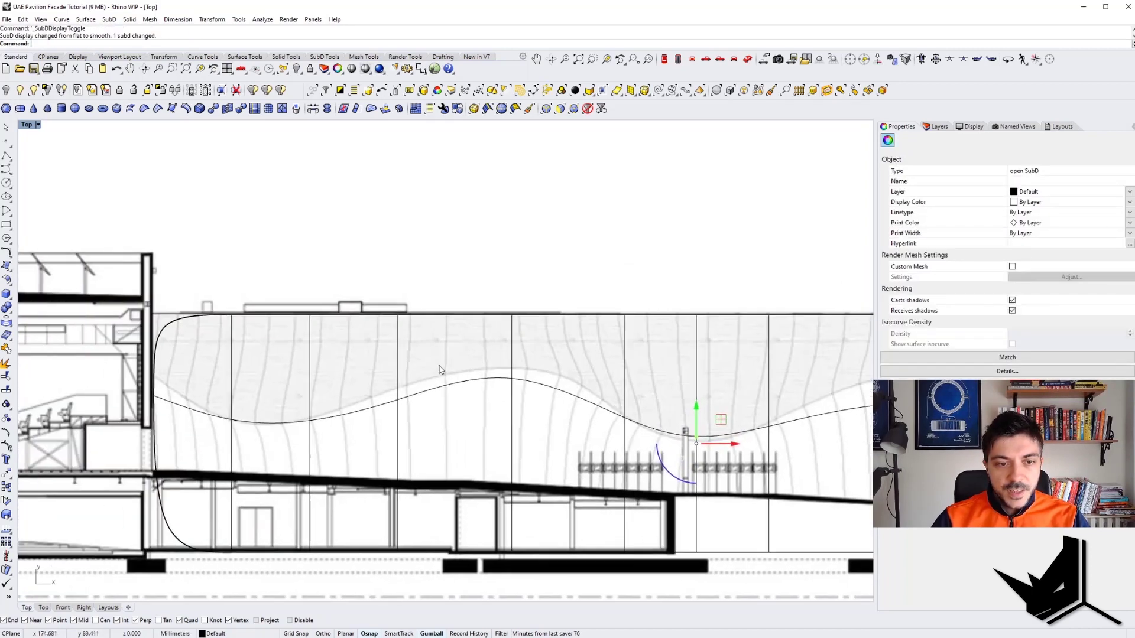
Insert a vertical edge with proportional offset across the SubD midway between the first crest and the next vertex down the slope
key("Tab")
right_click_drag(591, 407, 521, 385)
left_click(492, 274)
left_click_drag(476, 573, 476, 572, "ctrl+shift")
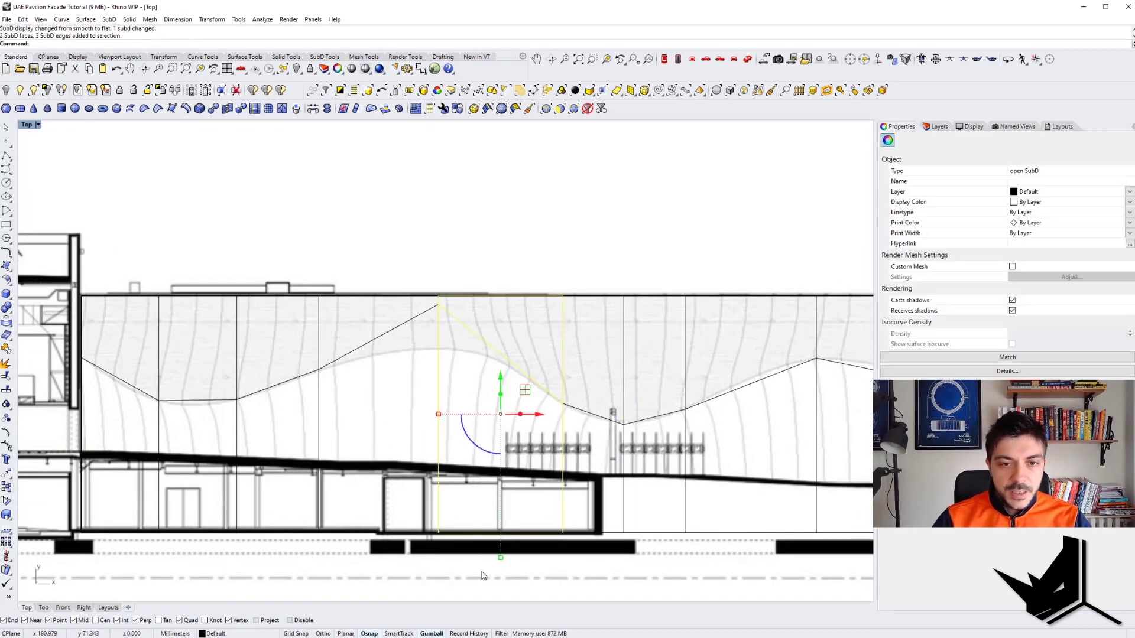
left_click(556, 286)
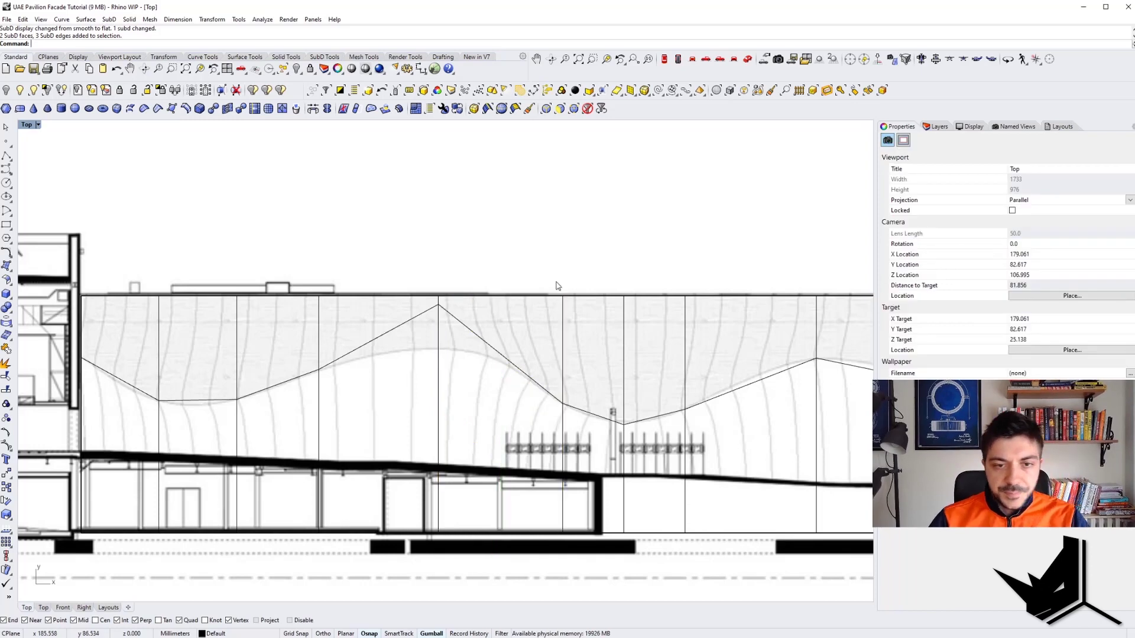
left_click(525, 298, "ctrl+shift")
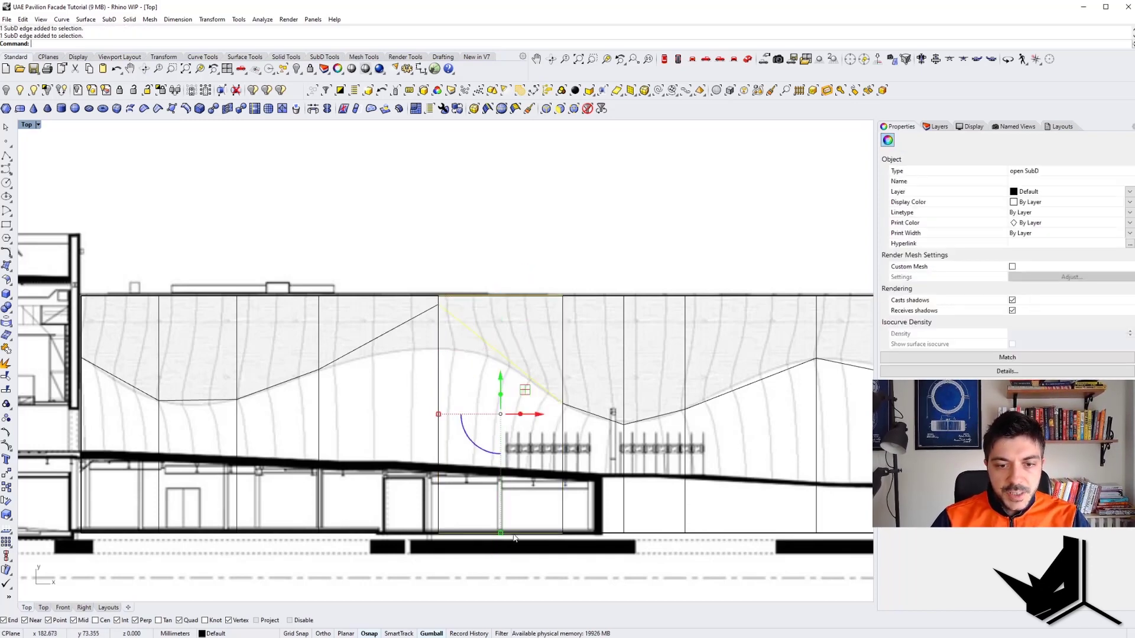
type("Ins")
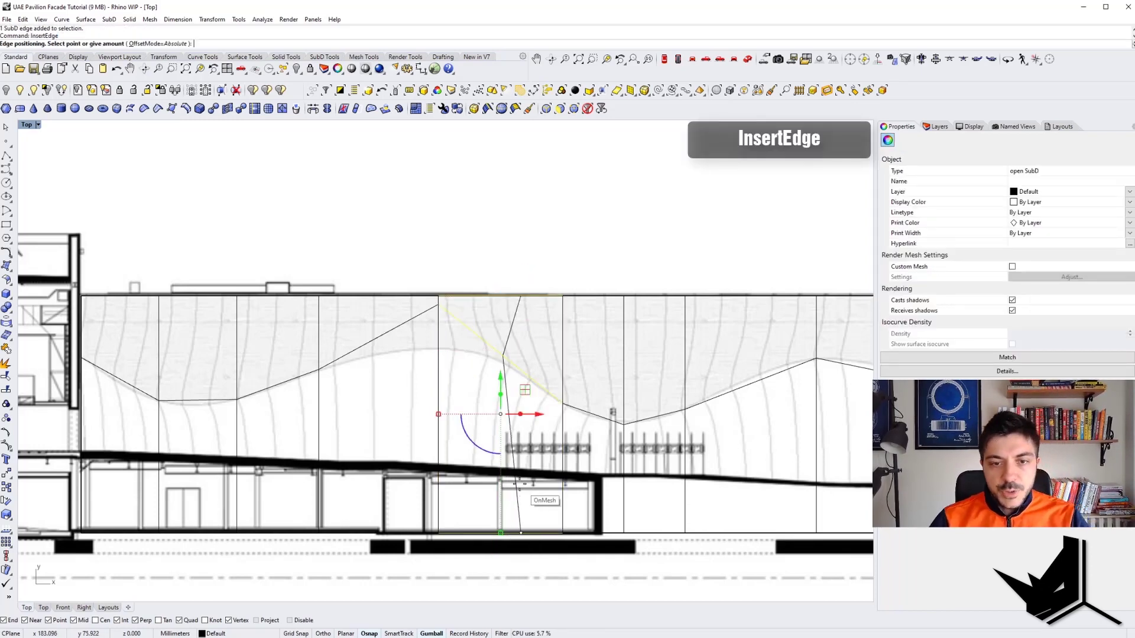
left_click(508, 362)
Lower the new edge's midline vertex slightly, lower the first crest's vertex, and check the curve in smooth display
left_click(509, 361, "ctrl+shift")
left_click_drag(510, 327, 512, 333)
key("Escape")
left_click(438, 305, "ctrl+shift")
left_click_drag(439, 269, 440, 284)
key("Tab")
right_click_drag(418, 332, 498, 358)
Insert another vertical edge across the SubD midway along the slope rising to the first crest, working in flat display
key("Tab")
key("Escape")
left_click_drag(478, 230, 475, 523)
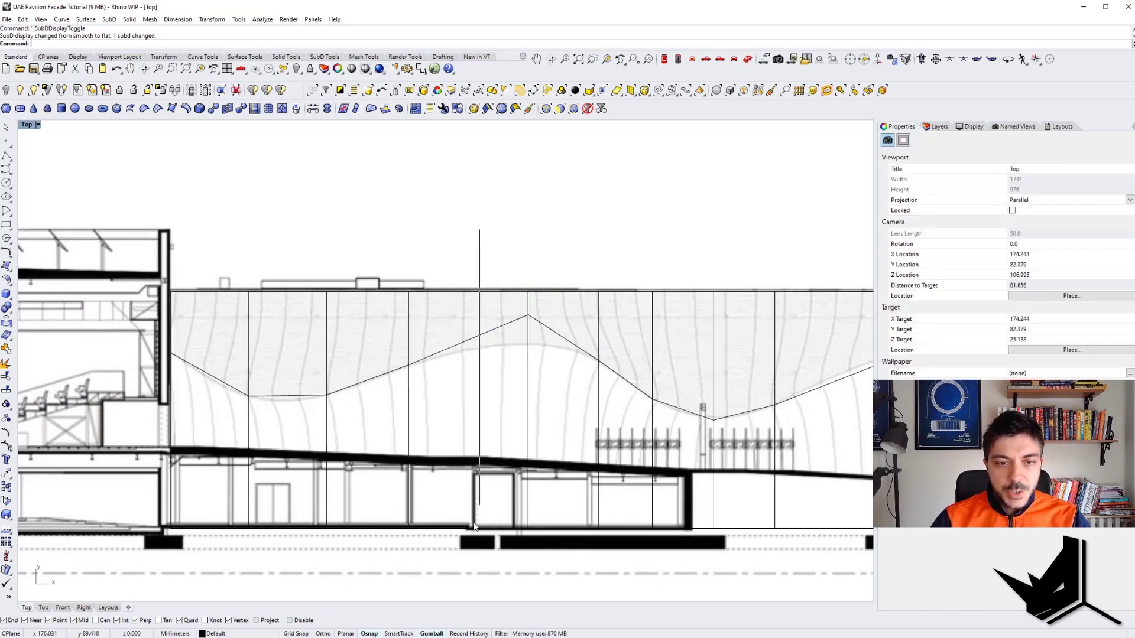
left_click(476, 292, "ctrl+shift")
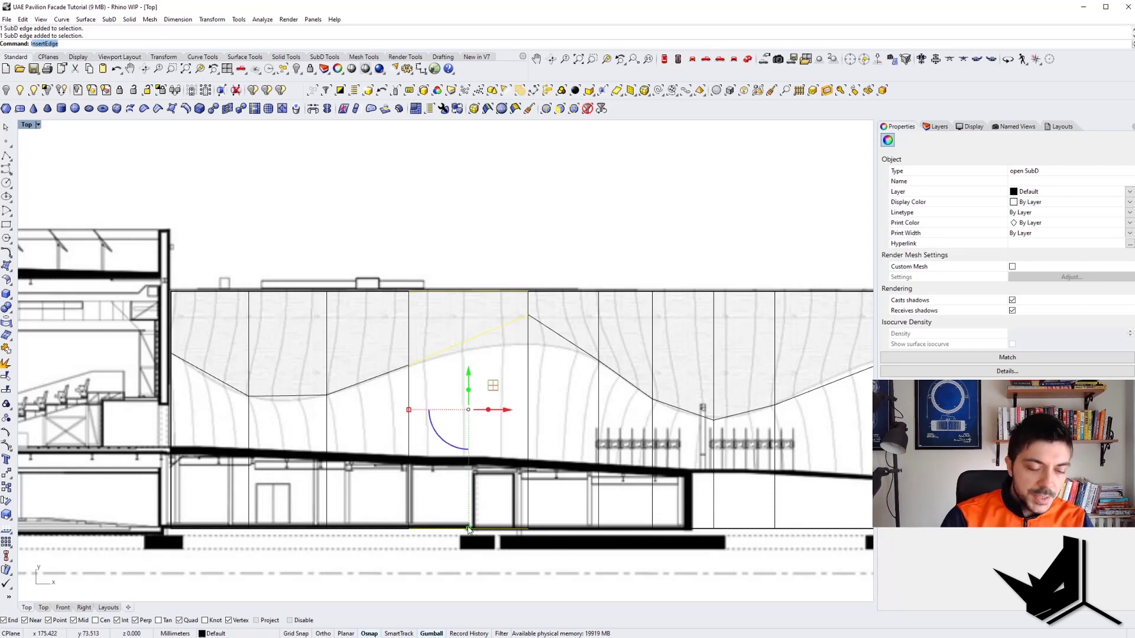
key("Return")
left_click(468, 340)
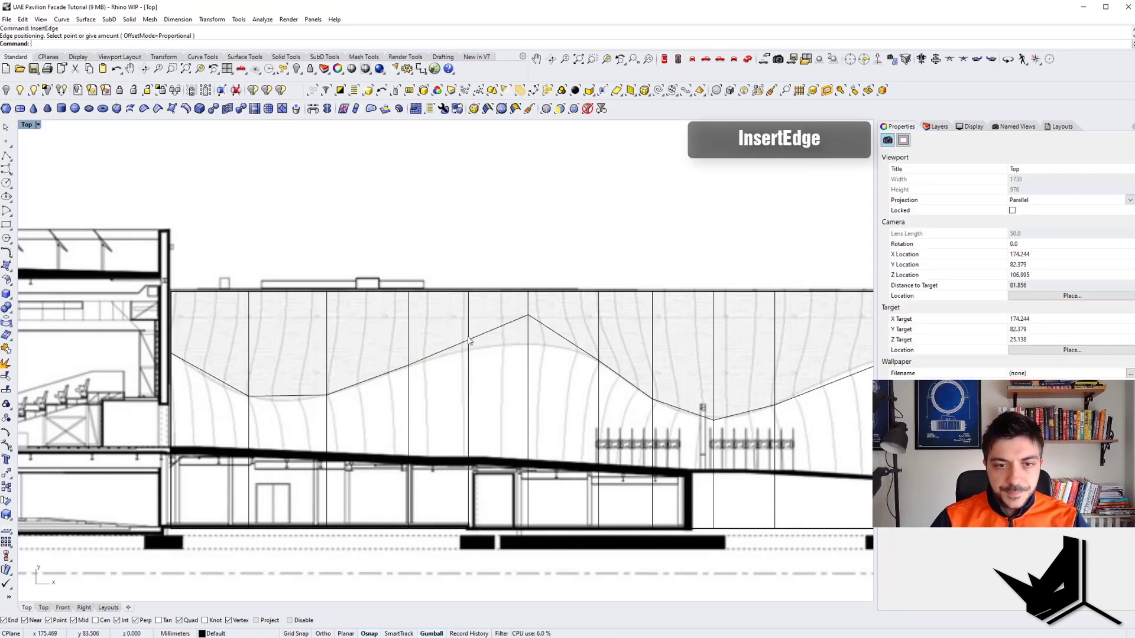
Lower the new edge's midline vertex onto the rising wave line and lower the first crest's vertex, with the SubD displayed smooth
left_click(469, 341, "ctrl+shift")
left_click_drag(470, 314, 472, 329)
key("Escape")
key("Tab")
left_click(530, 355, "ctrl+shift")
left_click_drag(531, 293, 532, 319)
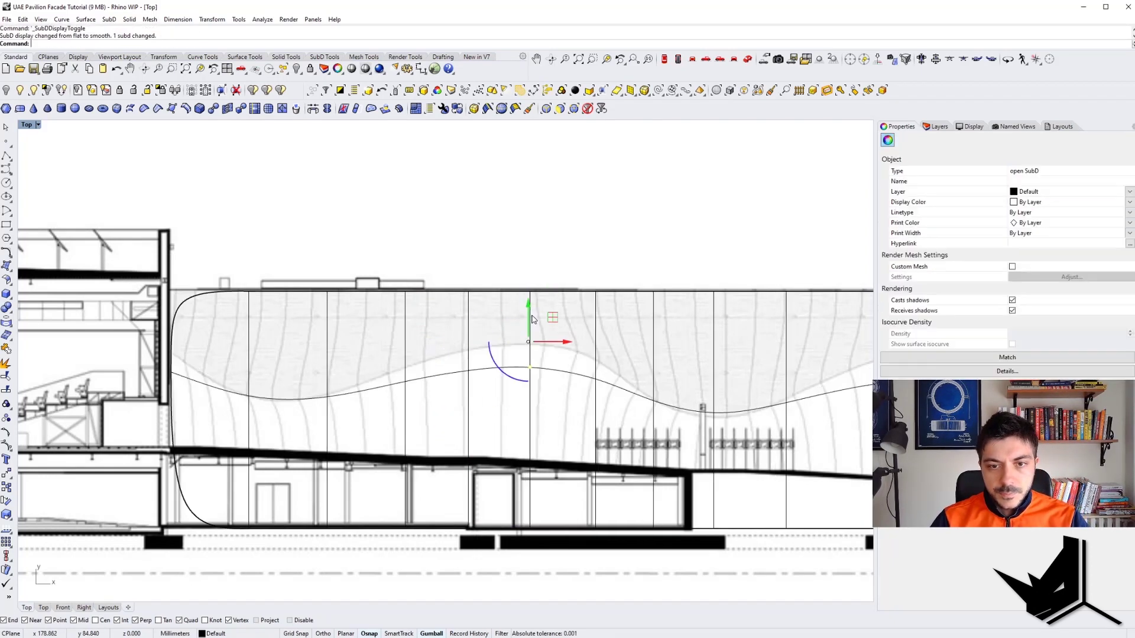
Adjust the second crest's midline vertex in smooth display and lower the third low point's vertex to match the traced wave
scroll(532, 319, "down", 4)
key("Tab")
right_click_drag(758, 356, 494, 372)
key("Tab")
key("Escape")
left_click(469, 362, "ctrl+shift")
right_click_drag(609, 373, 481, 359)
left_click(514, 375, "ctrl+shift")
left_click_drag(514, 339, 515, 356)
Raise the midline vertex on the slope before the third crest and lower the right end vertex slightly
right_click_drag(603, 361, 528, 371)
left_click(528, 371, "ctrl+shift")
left_click_drag(527, 335, 527, 326)
right_click_drag(704, 373, 591, 364)
left_click(640, 395, "ctrl+shift")
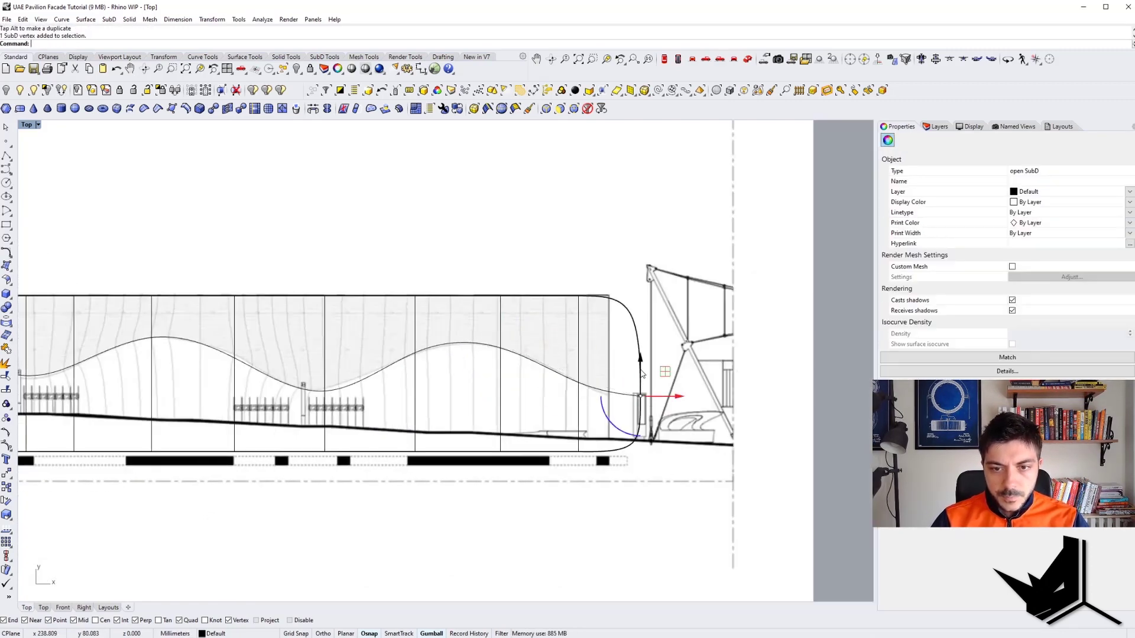
left_click_drag(642, 374, 643, 378)
key("Escape")
Shift the third low point's midline vertex left toward the wave's lowest point and fine-tune the neighbouring vertices toward the second crest
right_click_drag(321, 391, 465, 413)
scroll(466, 413, "up", 4)
left_click(473, 413, "ctrl+shift")
left_click_drag(474, 412, 453, 408)
left_click(432, 390, "ctrl+shift")
right_click_drag(348, 359, 535, 376)
left_click(455, 384, "ctrl+shift")
left_click_drag(456, 363, 478, 361)
Nudge the second low point's midline vertex slightly down and raise the first crest's vertex about 1.75 mm onto the wave
right_click_drag(278, 360, 609, 354)
left_click(532, 421, "ctrl+shift")
left_click_drag(533, 393, 534, 397)
right_click_drag(354, 378, 424, 406)
left_click(423, 405, "ctrl+shift")
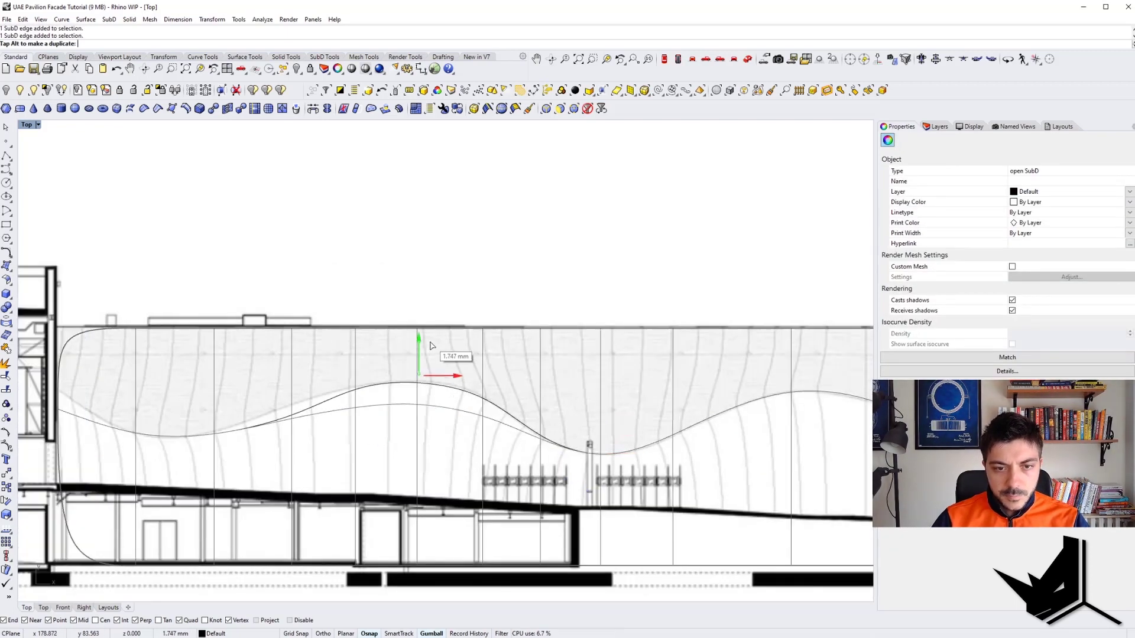
Raise the midline vertex at the SubD's left end so the smooth curve meets the start of the wave
right_click_drag(294, 417, 487, 413)
left_click(486, 414)
left_click(544, 387, "ctrl+shift")
left_click(529, 274)
right_click_drag(331, 331, 446, 324)
left_click(364, 397, "ctrl+shift")
left_click_drag(368, 363, 374, 343)
left_click(440, 419, "ctrl+shift")
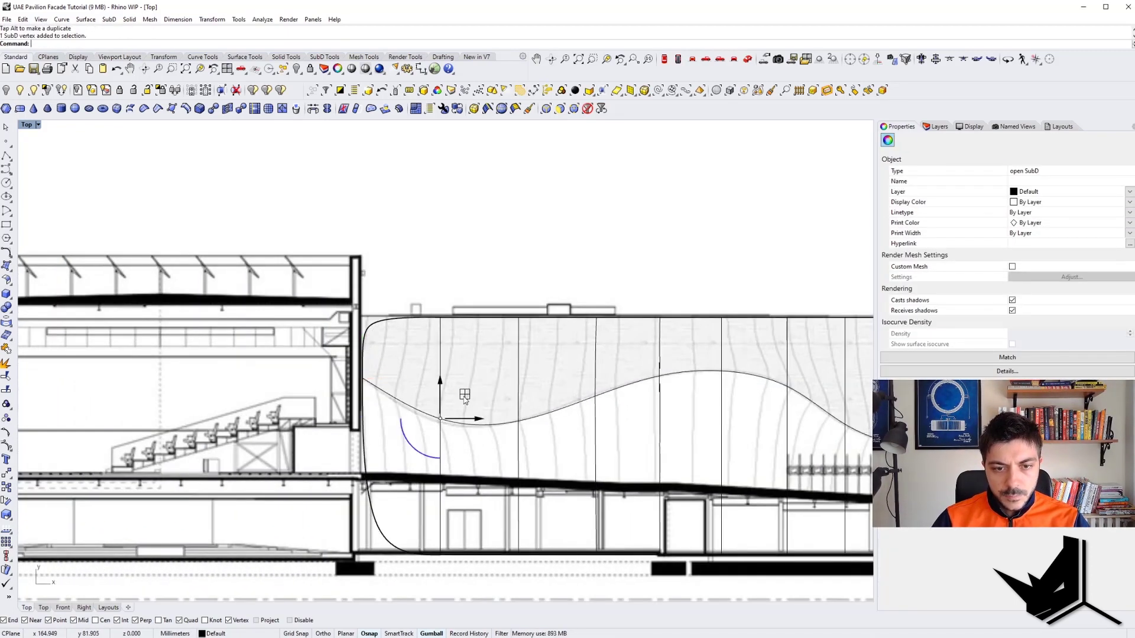
Nudge the third low point's midline vertex slightly upward onto the traced wave line
key("Escape")
scroll(464, 399, "down", 6)
right_click_drag(711, 395, 295, 376)
left_click(598, 385, "ctrl+shift")
scroll(611, 379, "up", 6)
key("Escape")
left_click(441, 446, "ctrl+shift")
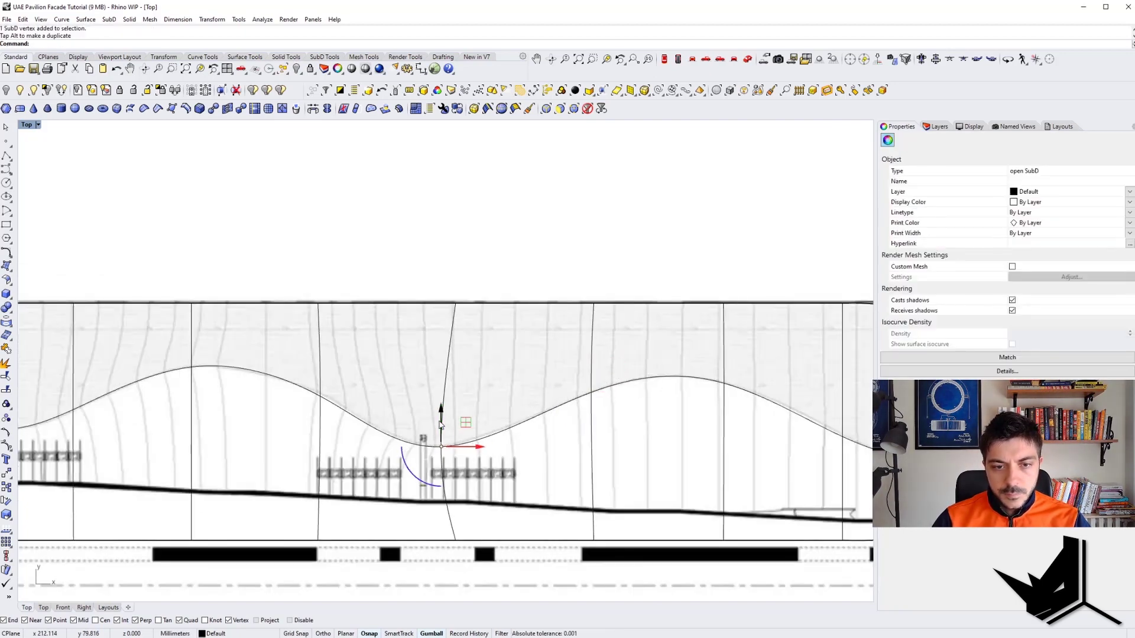
left_click_drag(441, 424, 441, 422)
Review the whole facade in the Top view, then switch to the Perspective view and inspect the SubD on the drawings
scroll(561, 417, "down", 10)
mouse_move(249, 437)
right_mouse_down()
mouse_move(565, 420)
mouse_move(520, 384)
mouse_move(507, 388)
right_mouse_up()
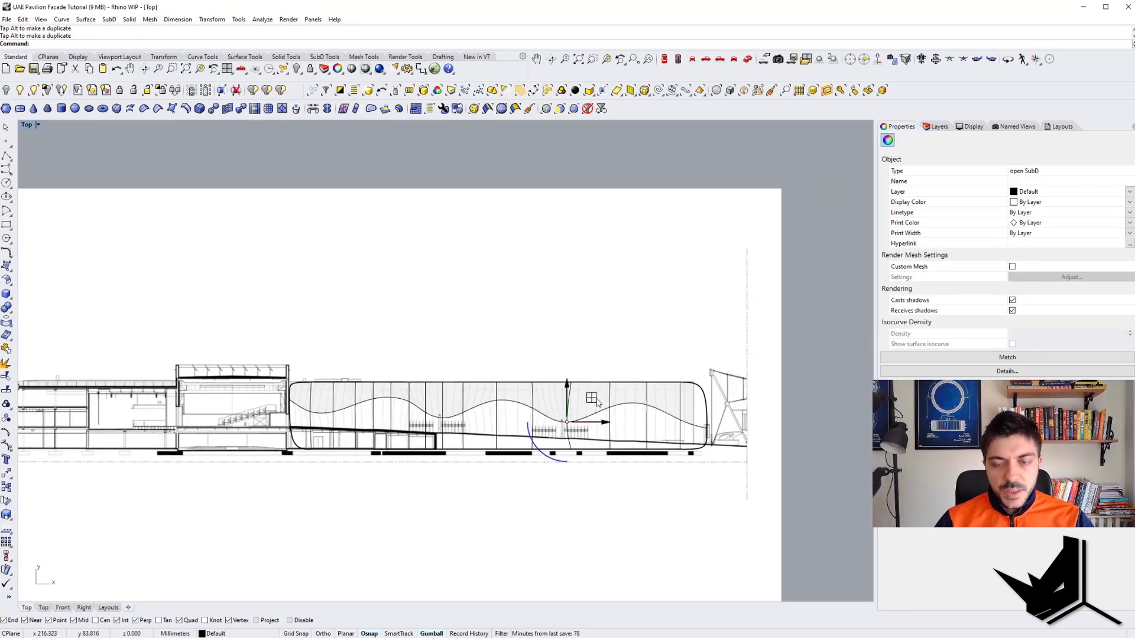
key("Escape")
scroll(440, 395, "up", 1)
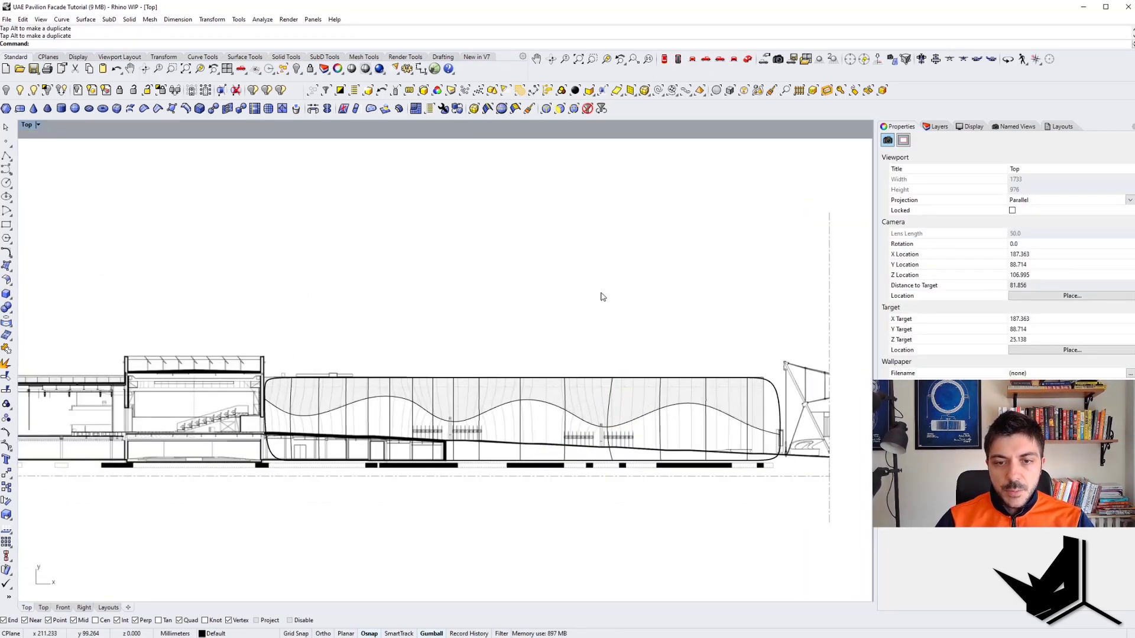
left_click(748, 59)
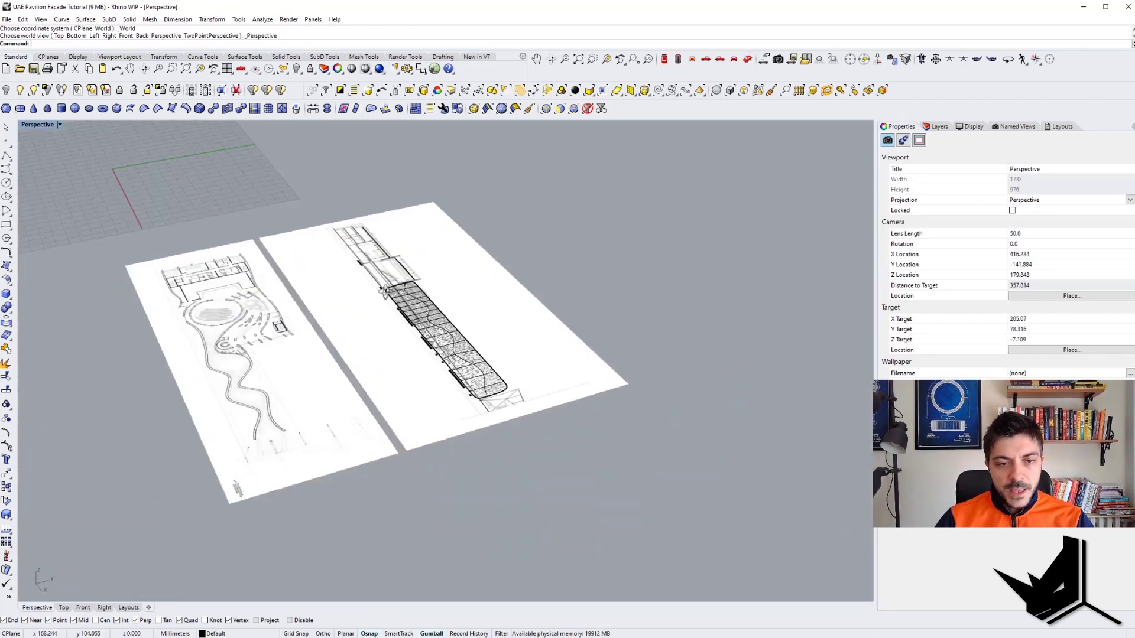
right_click_drag(385, 292, 358, 300)
right_click_drag(420, 332, 457, 340)
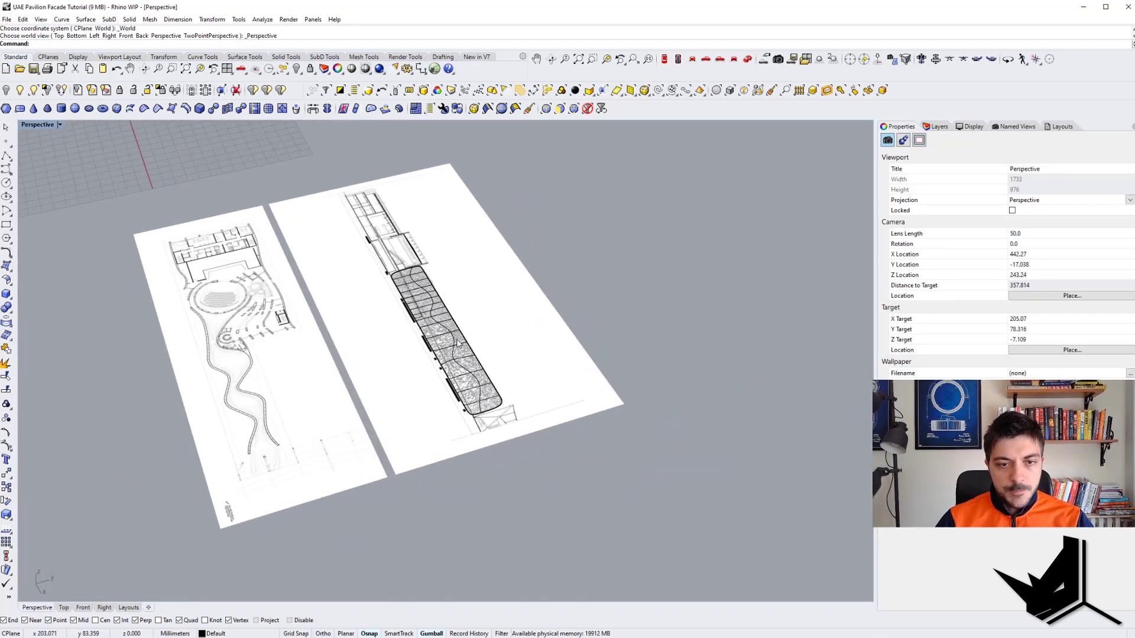
Unlock the locked section and plan drawings
right_click_drag(489, 393, 450, 366)
left_click(436, 357)
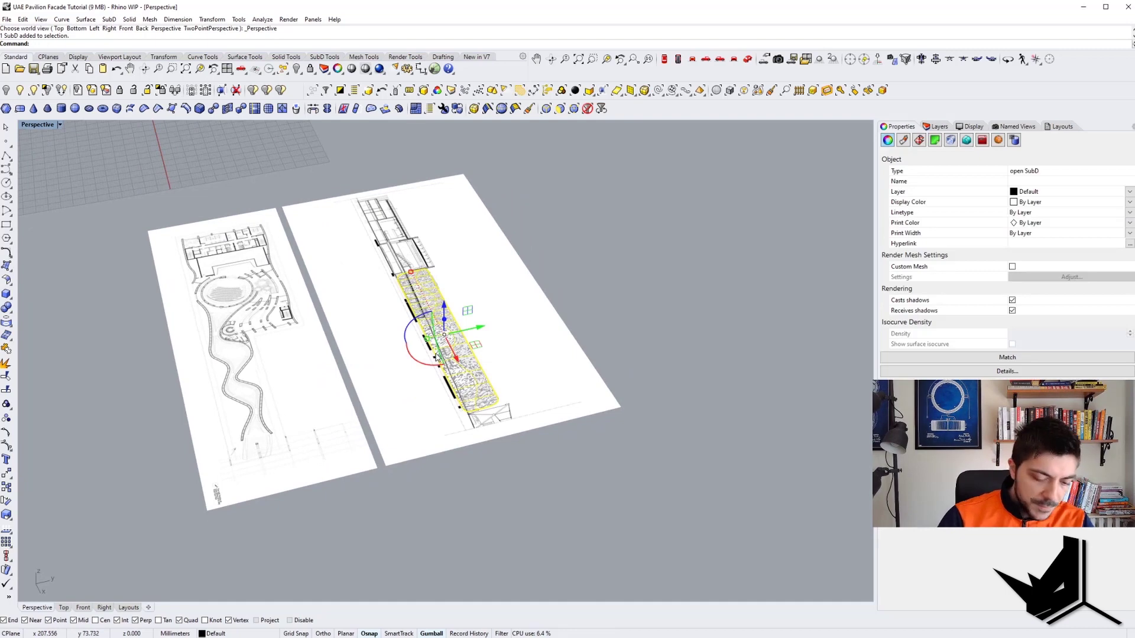
key("Escape")
type("Unloc")
key("Return")
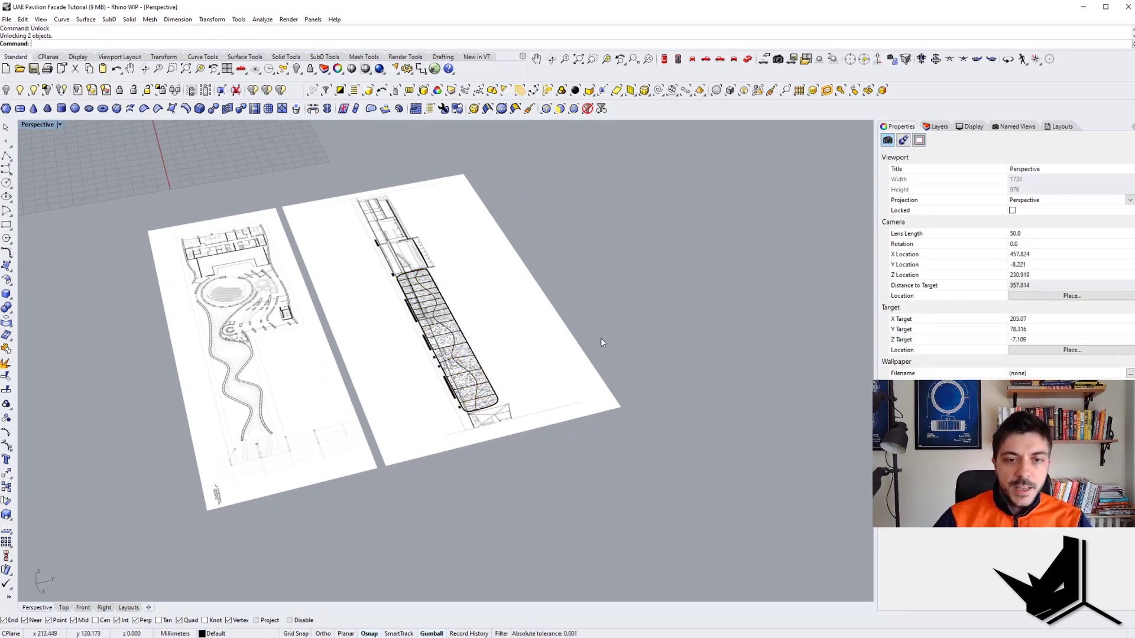
Select the SubD together with the section drawing and rotate both upright, perpendicular to the plan drawing
left_click_drag(457, 369, 455, 367)
right_click_drag(455, 366, 417, 325)
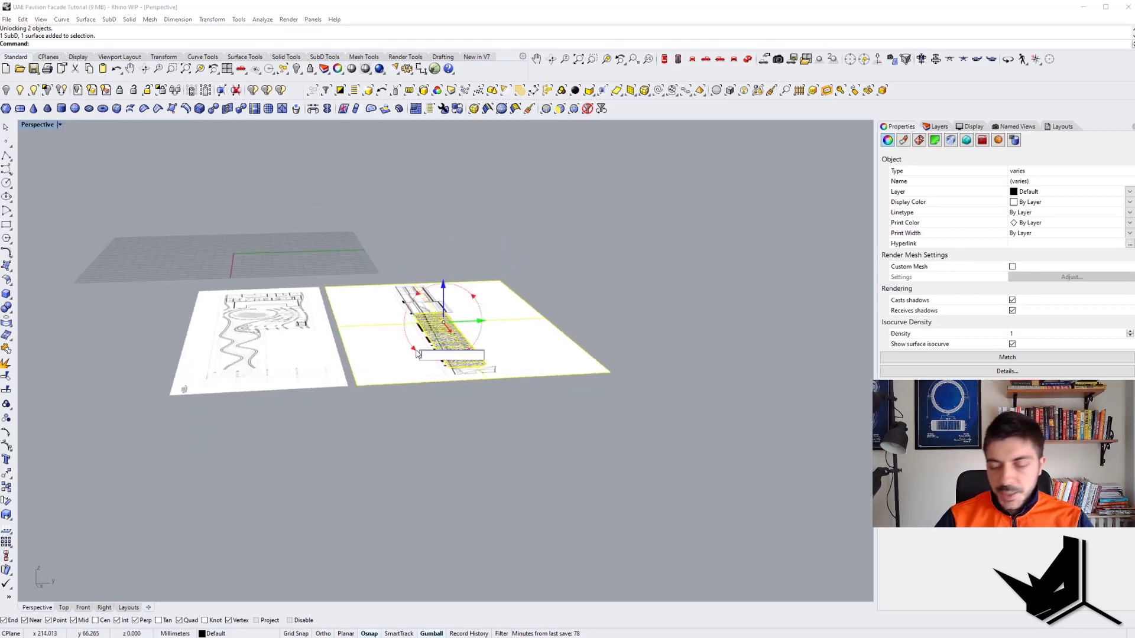
key("Return")
Move the SubD and section drawing vertically, taking a vertex on the SubD's lower edge to ground level with 0,0,0 as the target
right_click_drag(486, 346, 484, 372)
type("m")
key("Return")
scroll(502, 393, "up", 5)
scroll(506, 388, "down", 6)
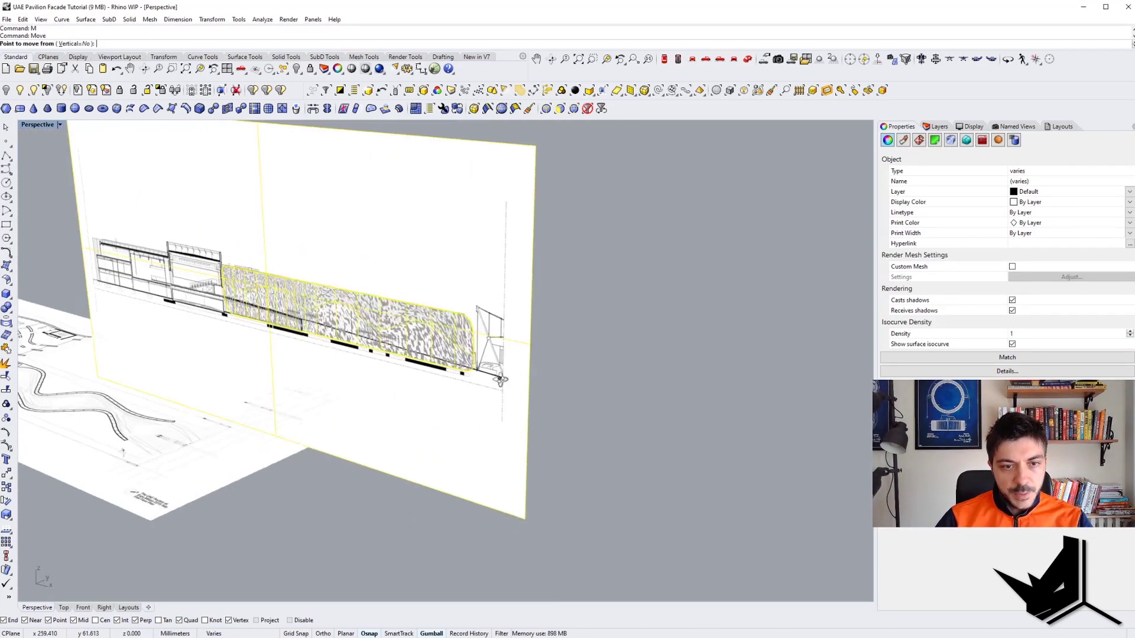
scroll(415, 354, "up", 4)
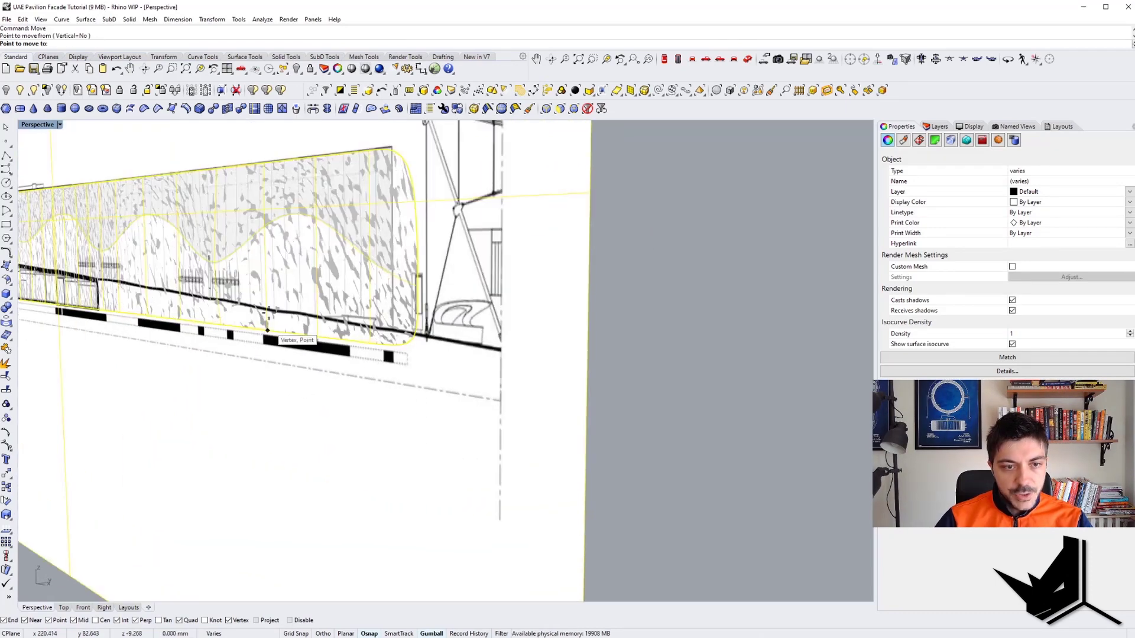
scroll(268, 315, "down", 3)
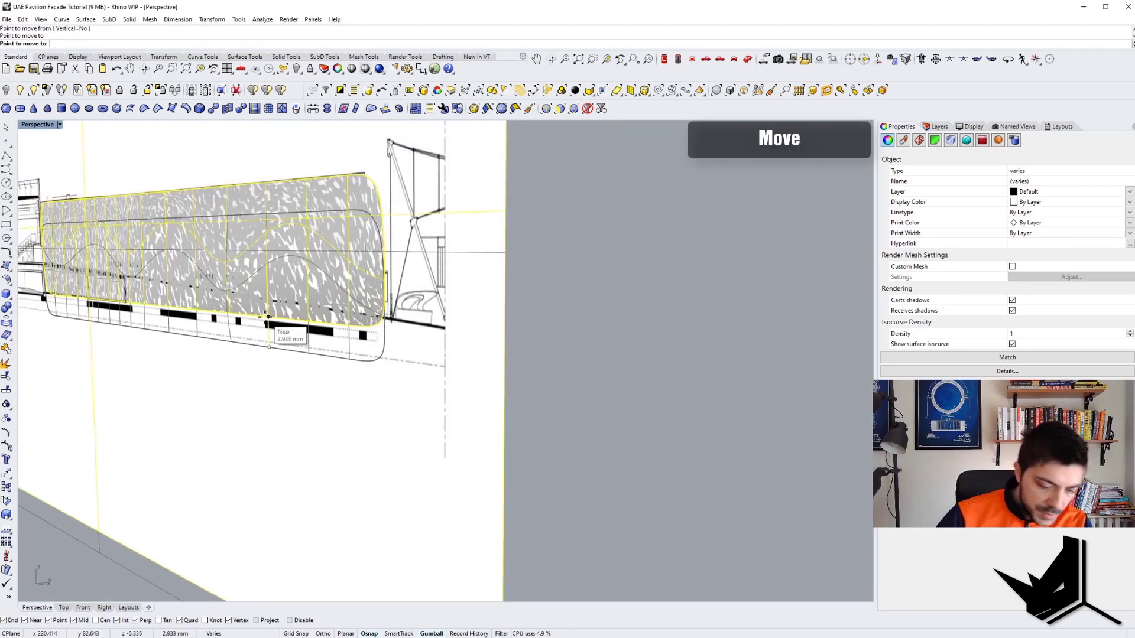
type("0,0,0")
key("Return")
scroll(331, 296, "down", 3)
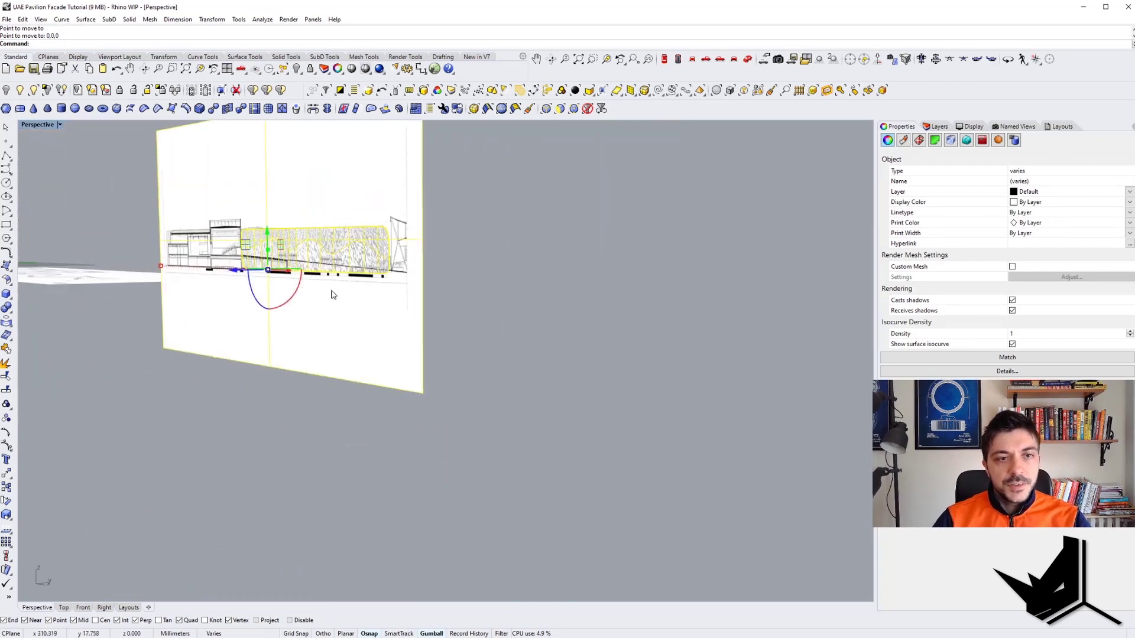
Increase the object transparency of the upright section drawing's picture material so the drawing appears faded
right_click_drag(332, 294, 446, 348)
left_click(400, 233)
mouse_move(400, 233)
right_mouse_down()
mouse_move(432, 236)
mouse_move(412, 218)
right_mouse_up()
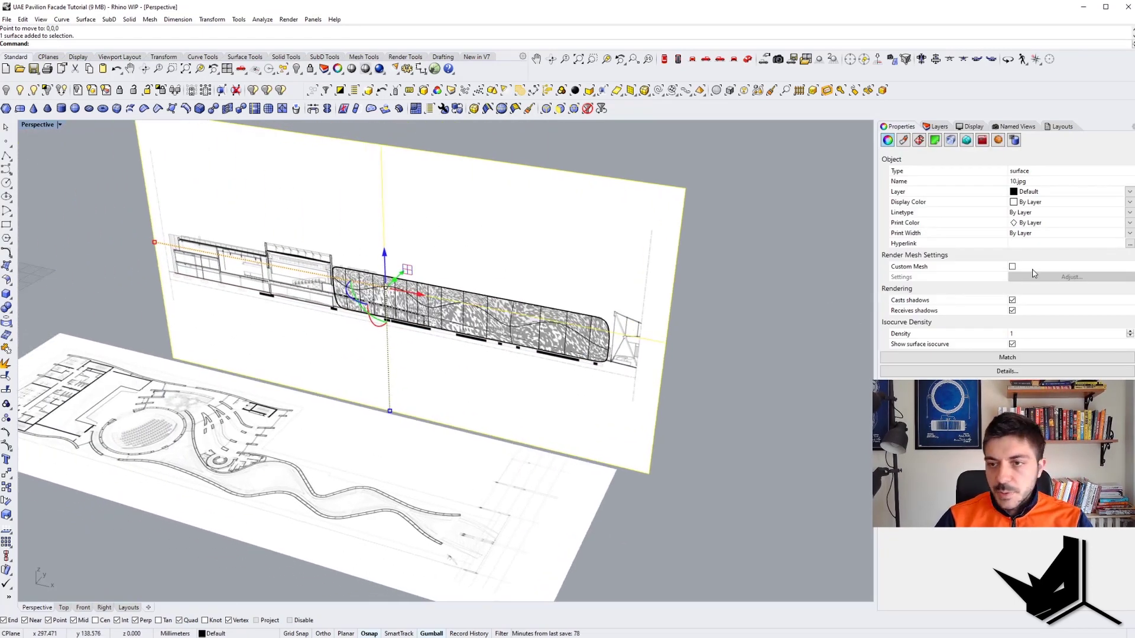
left_click(919, 140)
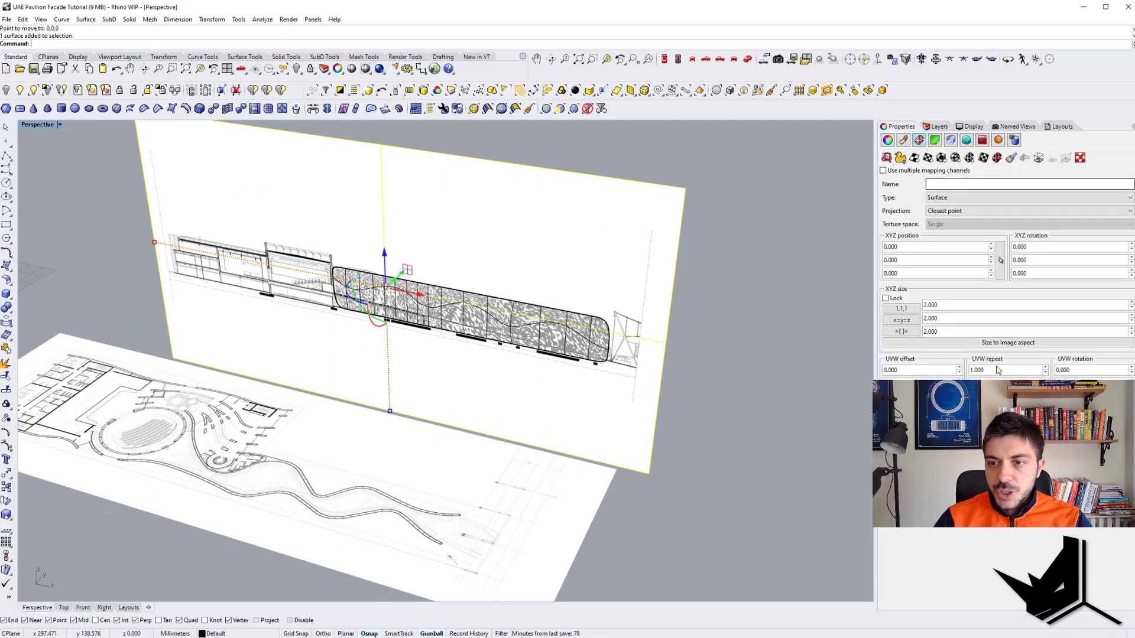
left_click(903, 141)
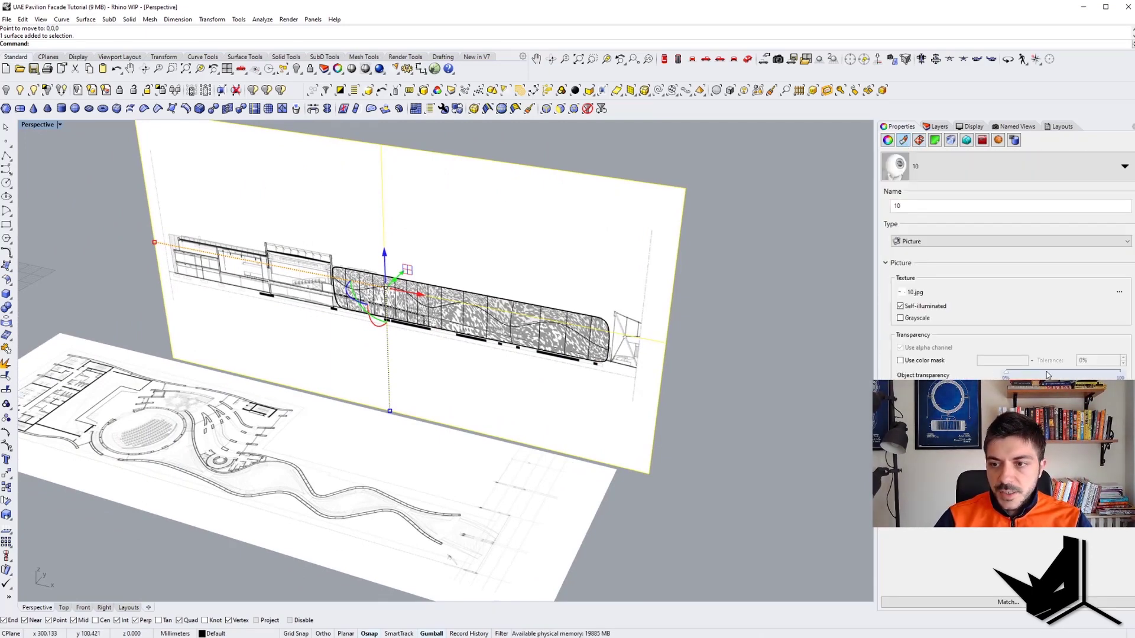
left_click_drag(1048, 374, 1017, 377)
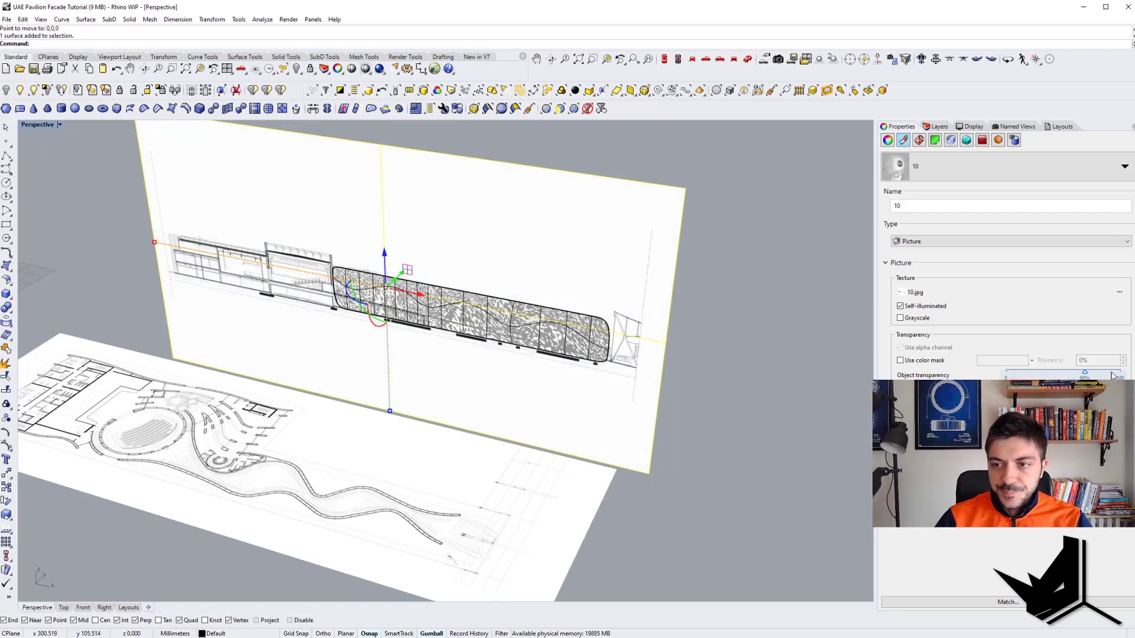
left_click_drag(1113, 376, 1080, 379)
key("Escape")
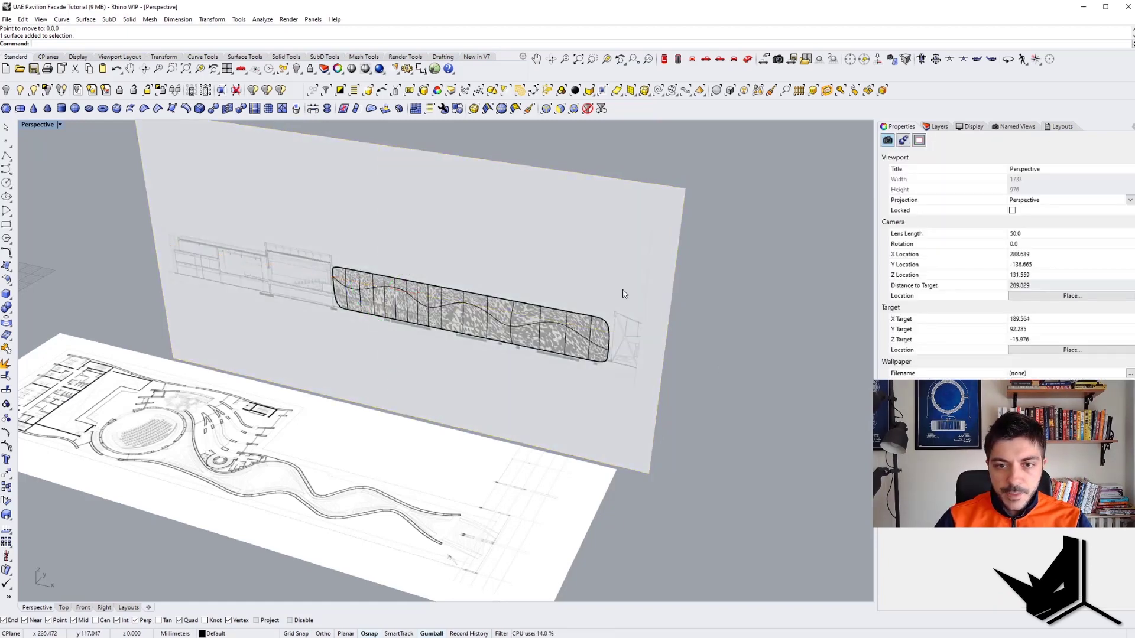
Lock the faded section drawing so it cannot be selected
left_click(618, 284)
type("Lock")
key("Return")
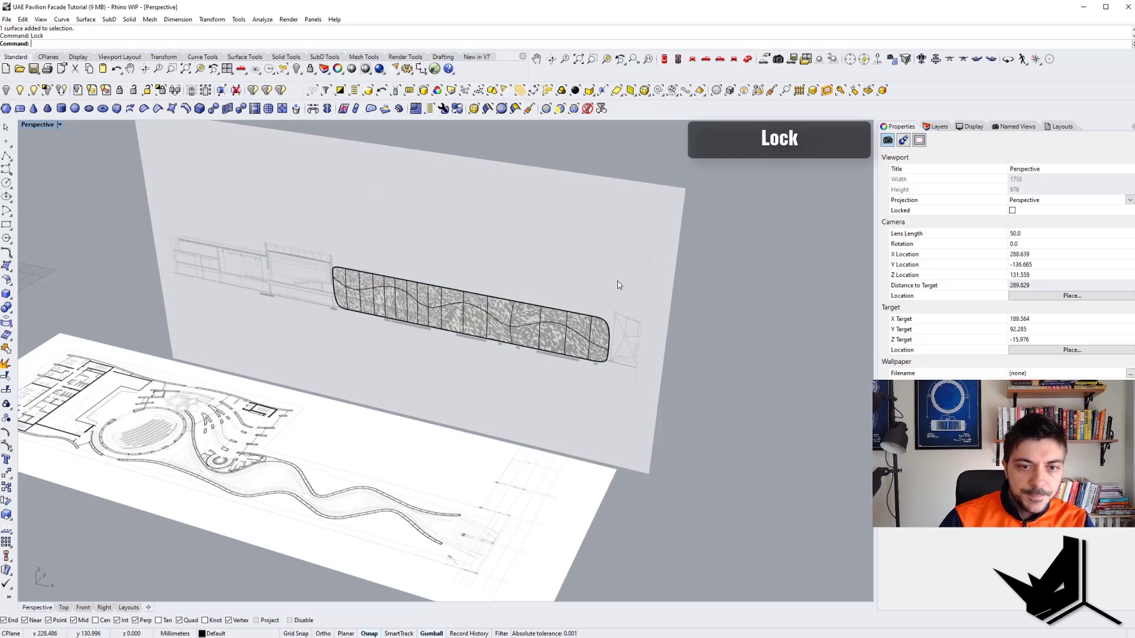
Move the SubD off the section drawing and over the middle of the plan, keeping it in smooth display
left_click(479, 333)
right_click_drag(507, 313, 475, 330)
left_click_drag(476, 319, 273, 509)
right_click_drag(273, 509, 462, 376, "shift")
scroll(444, 345, "up", 5)
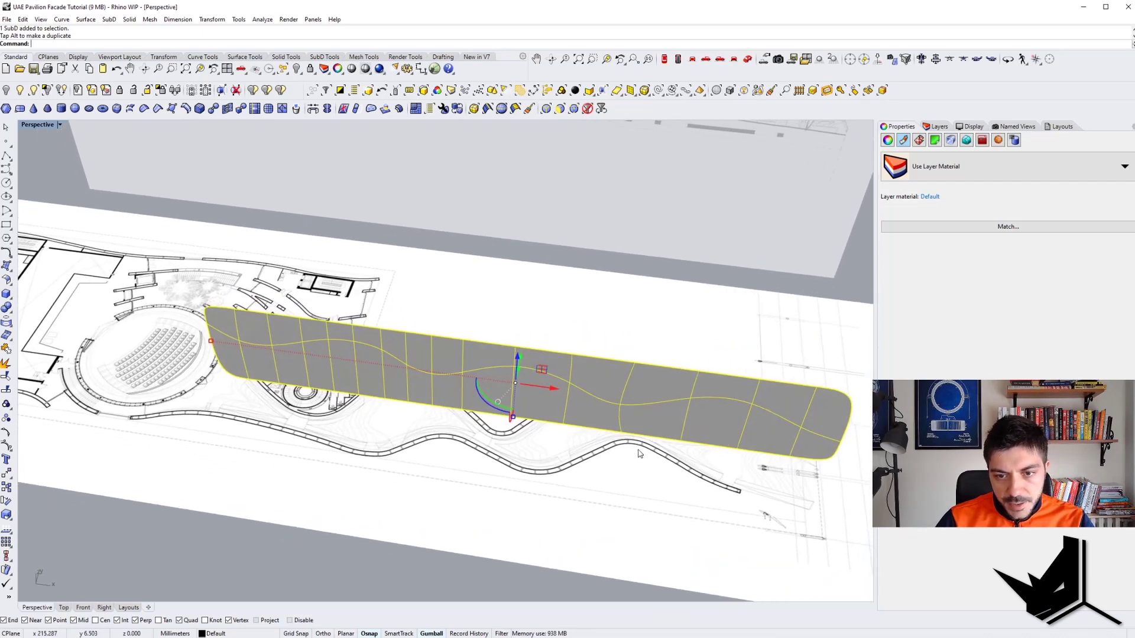
right_click_drag(639, 453, 503, 466, "shift")
key("Tab")
key("Escape")
scroll(410, 429, "up", 7)
scroll(519, 448, "down", 7)
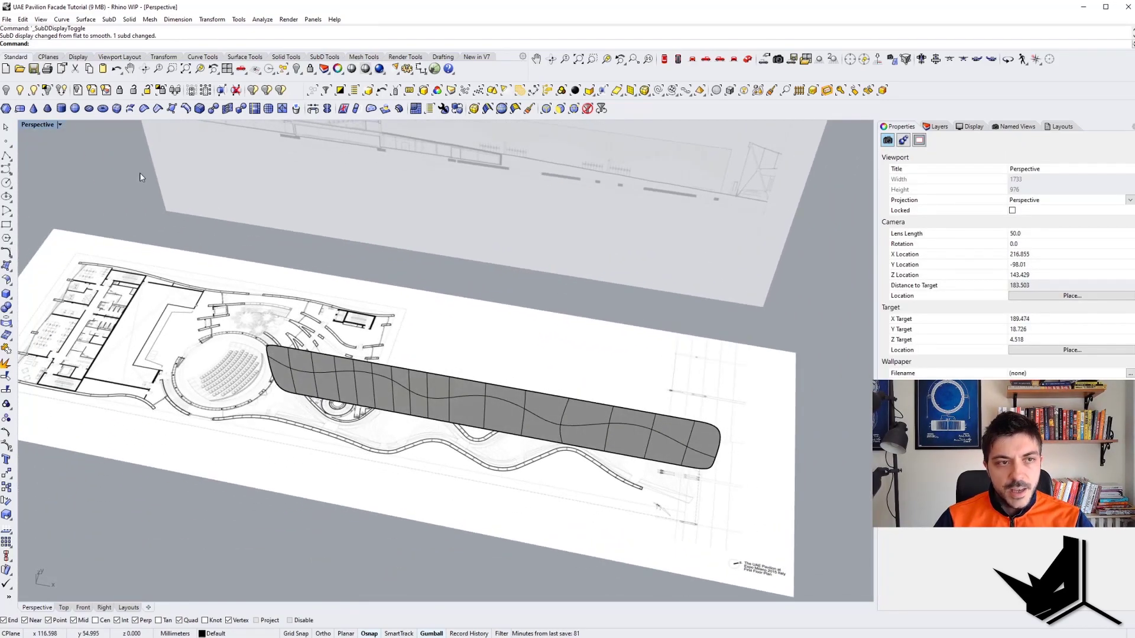
Switch to the four-viewport layout and close the Front and Right viewports
double_click(36, 125)
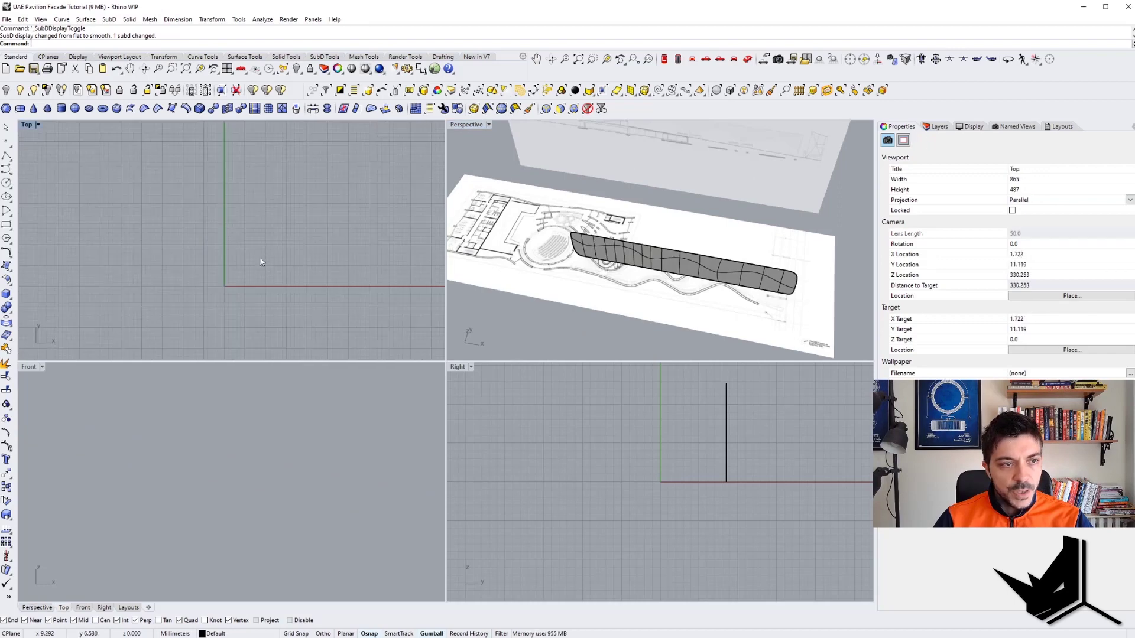
left_click(42, 367)
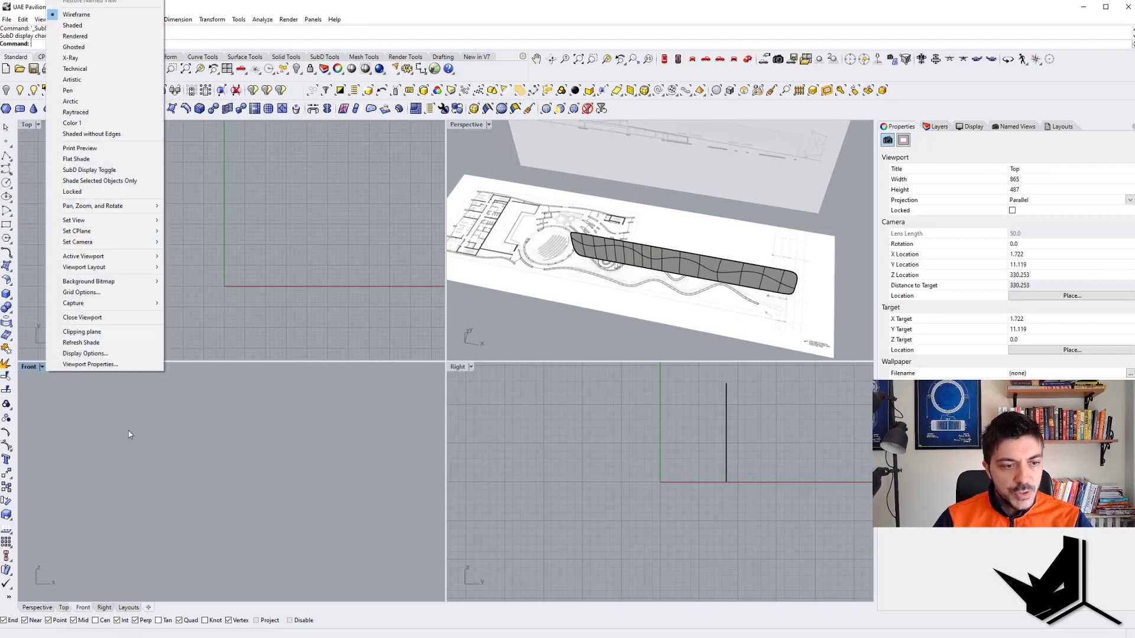
left_click(135, 335)
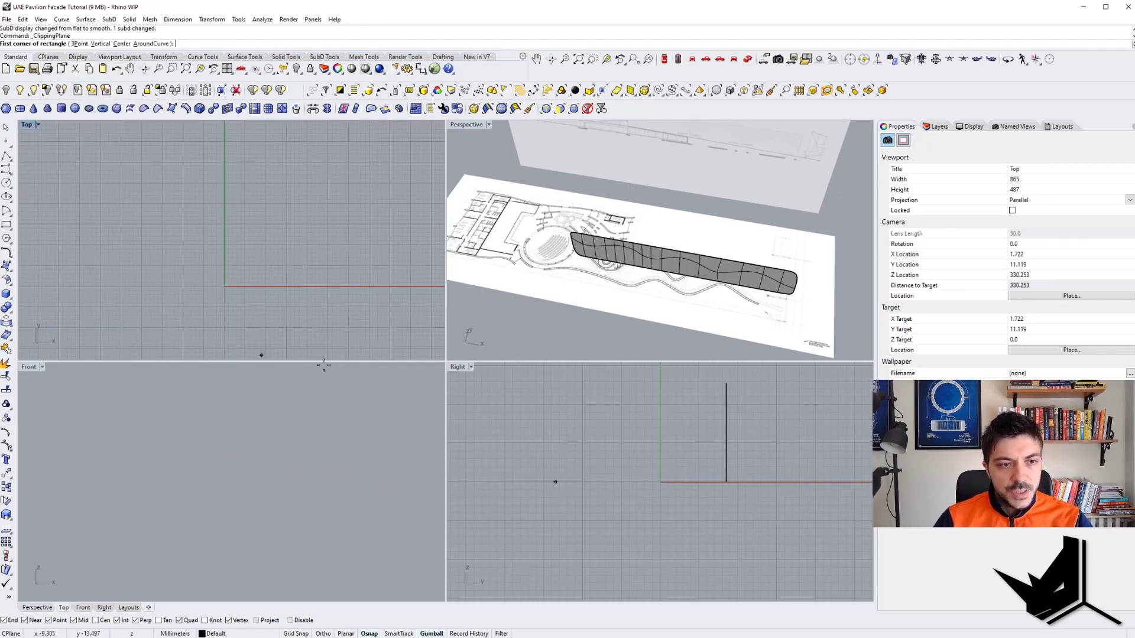
left_click(31, 368)
left_click(92, 318)
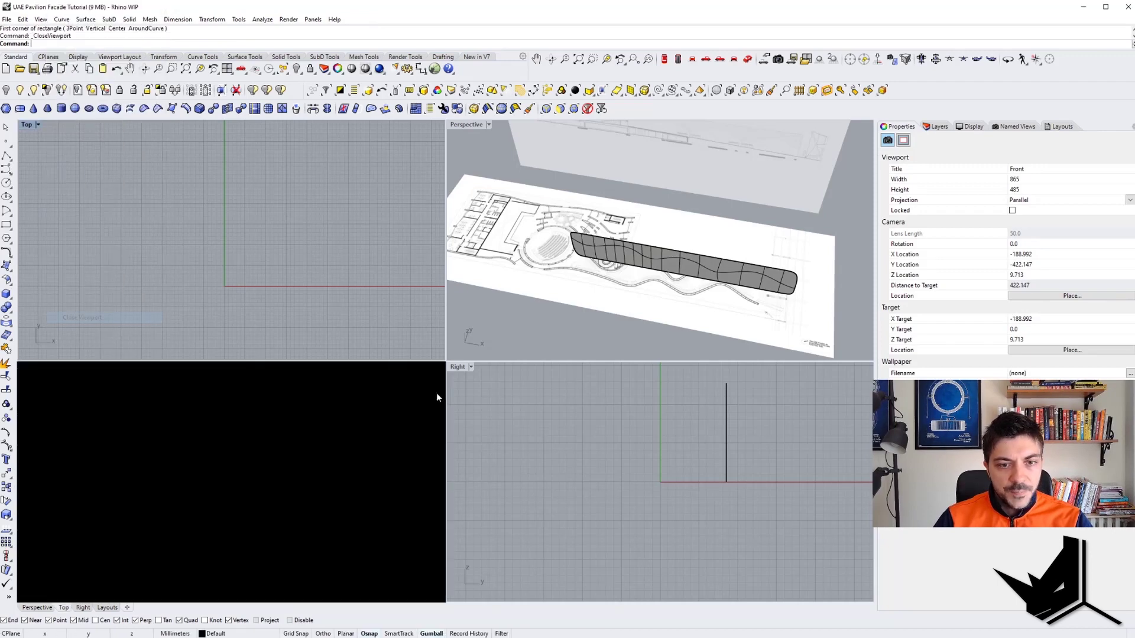
left_click(458, 367)
left_click(526, 317)
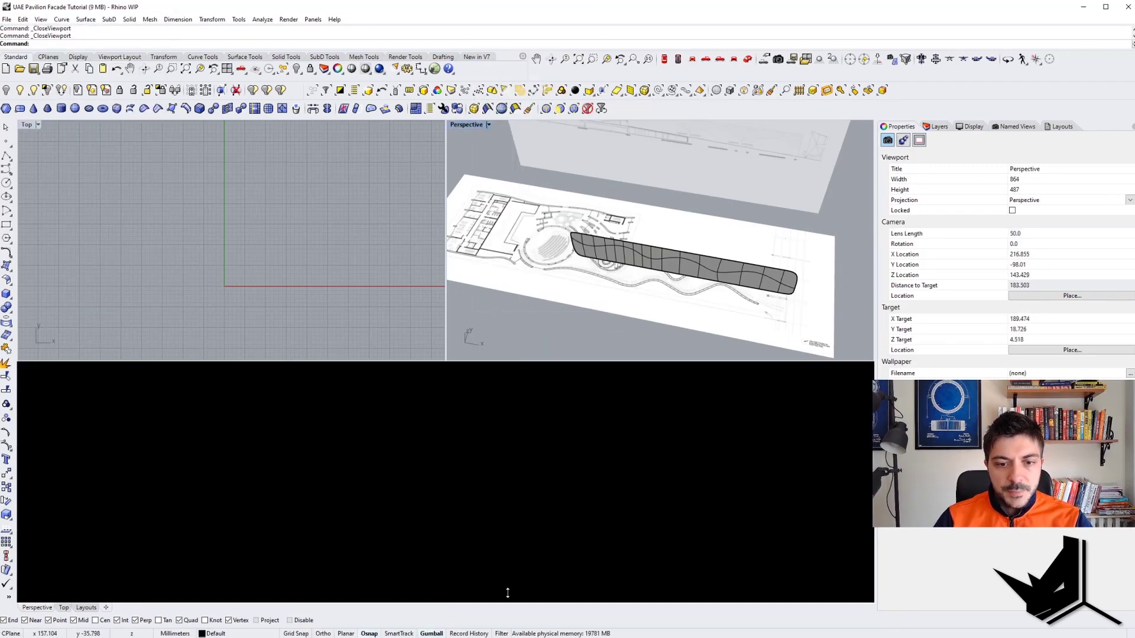
Extend the Perspective and Top viewports to full height, and switch the SubD to flat display
left_click_drag(505, 361, 505, 605)
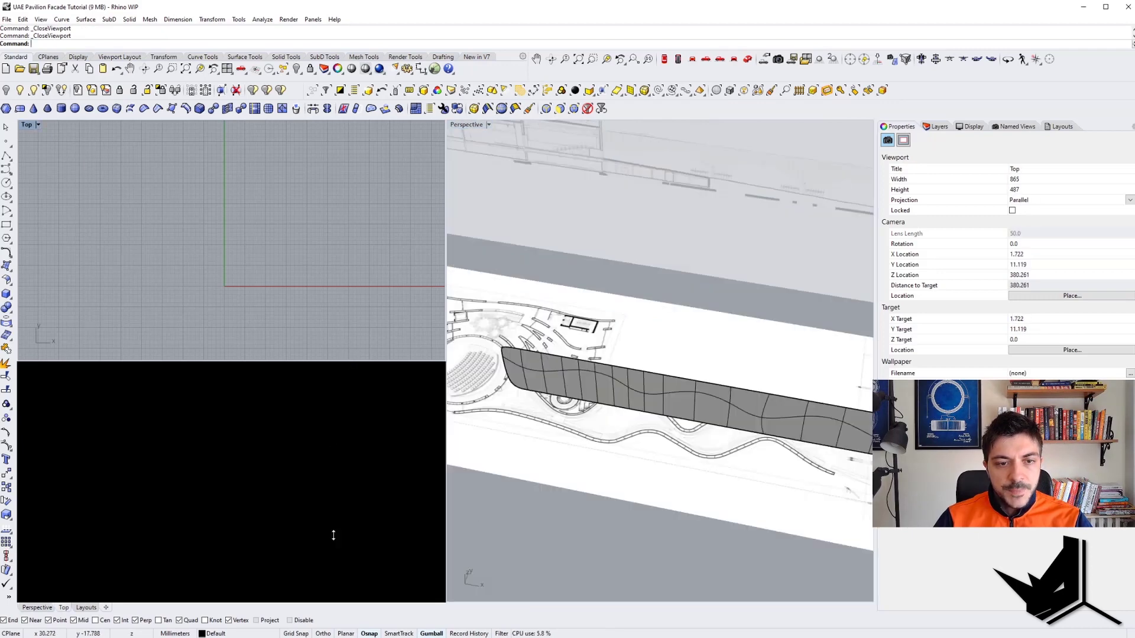
left_click_drag(355, 604, 356, 606)
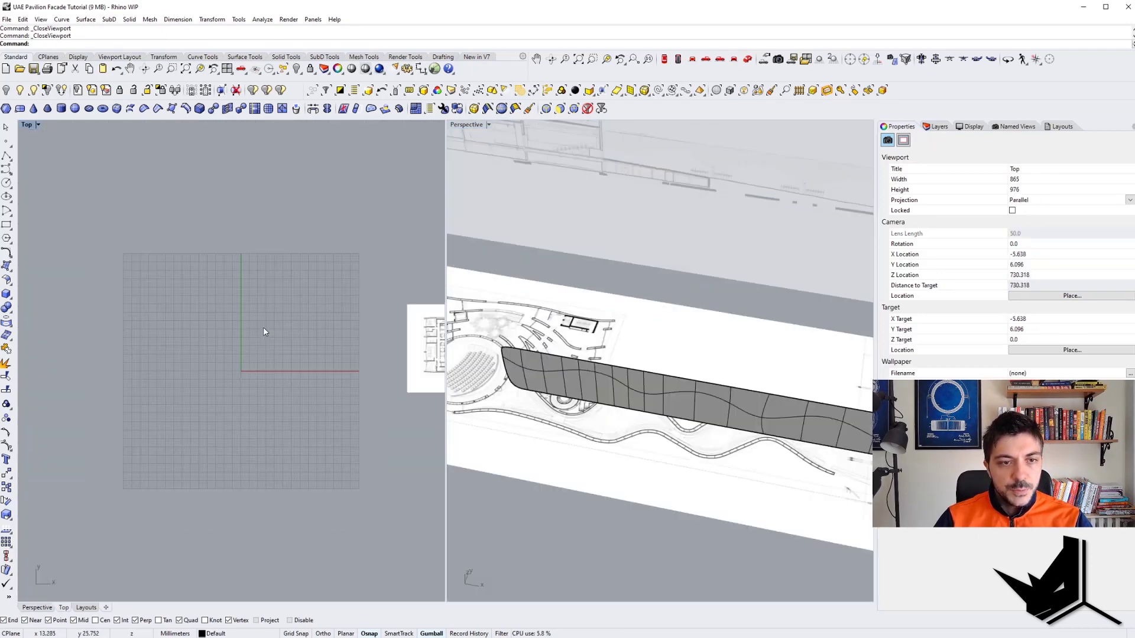
scroll(264, 331, "down", 8)
right_click_drag(373, 360, 246, 363)
scroll(297, 331, "up", 9)
scroll(325, 399, "up", 6)
scroll(701, 416, "down", 2)
mouse_move(694, 430)
right_mouse_down()
mouse_move(701, 416)
mouse_move(600, 395)
mouse_move(683, 442)
right_mouse_up()
scroll(702, 420, "down", 2)
scroll(304, 358, "up", 4)
key("Tab")
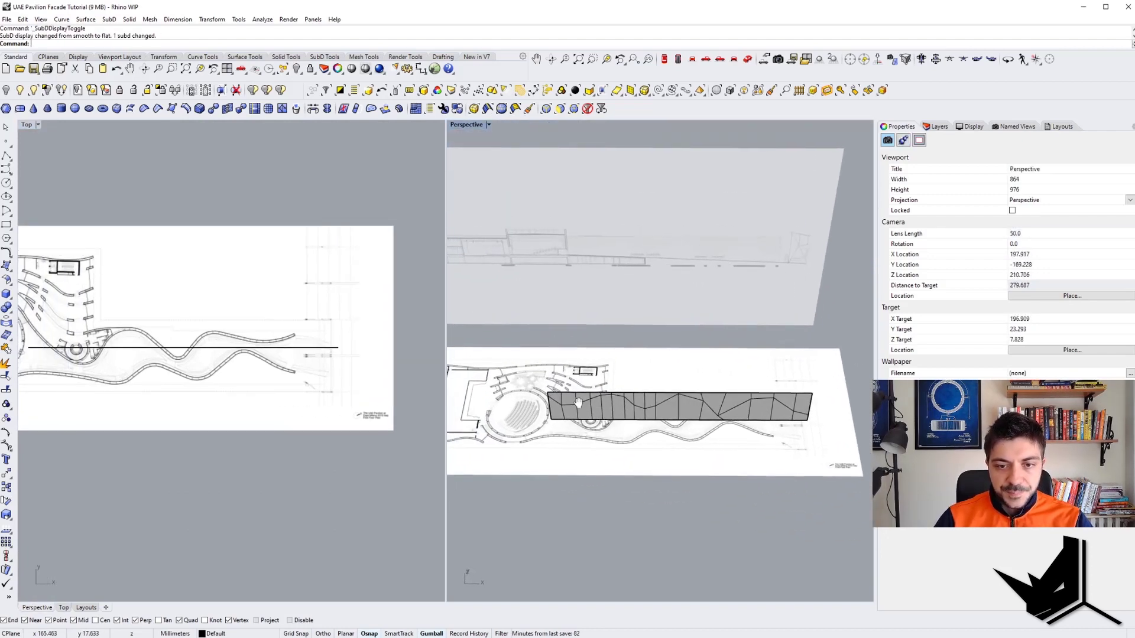
Select the two faces at the SubD's auditorium end and move them onto the plan's lower wall line
right_click_drag(577, 402, 579, 397)
scroll(544, 395, "up", 8)
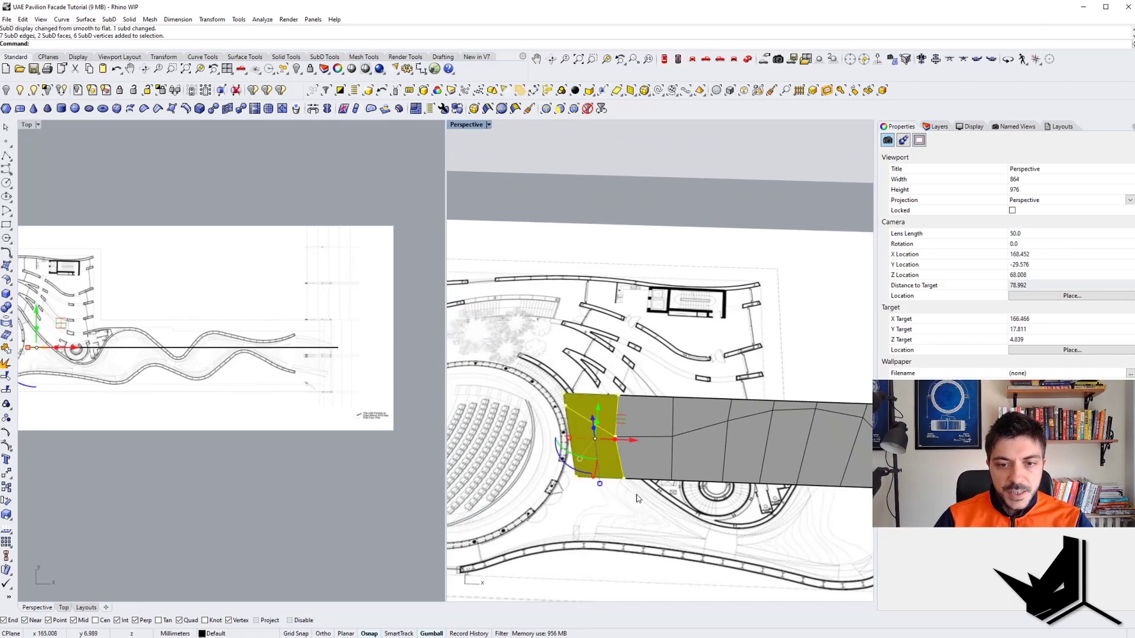
right_click_drag(143, 376, 304, 368)
scroll(219, 342, "up", 6)
left_click_drag(179, 313, 191, 350)
right_click_drag(664, 464, 614, 451, "shift")
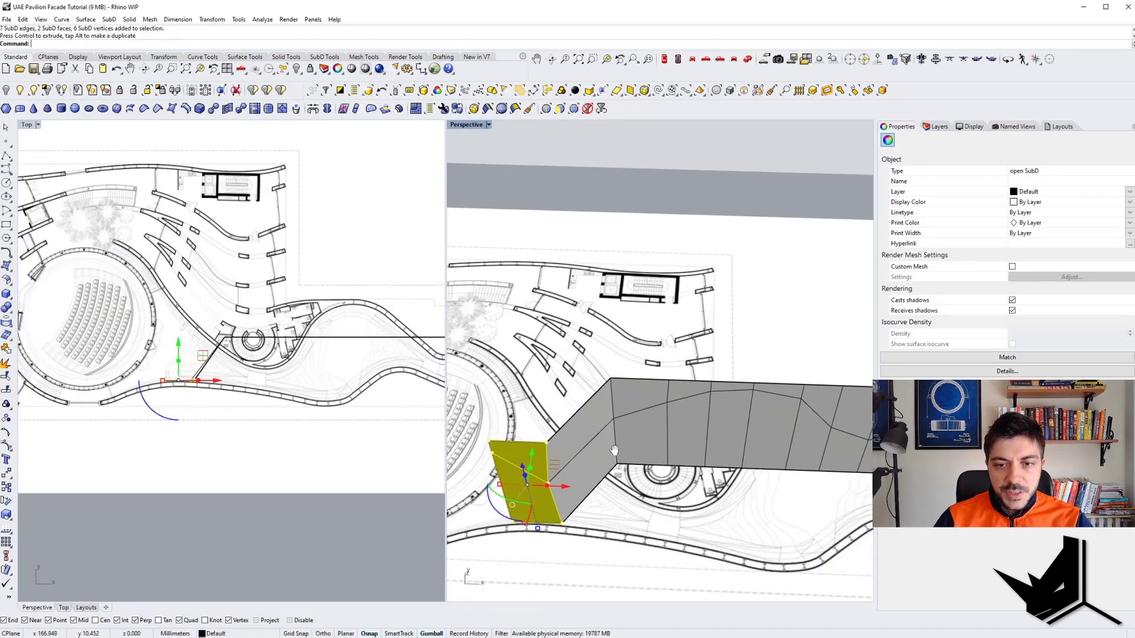
key("Escape")
Move the next vertical edge of the SubD about 6.4 mm onto the lower wall line beside the moved end
left_click(613, 407, "ctrl+shift")
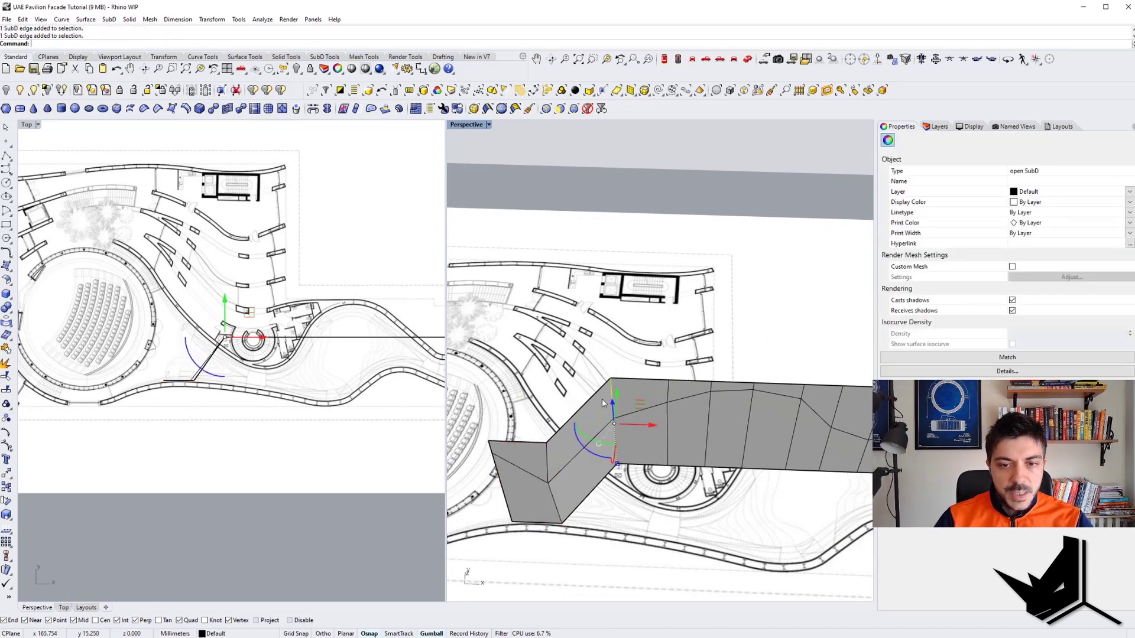
right_click_drag(270, 349, 273, 363)
left_click_drag(228, 315, 236, 363)
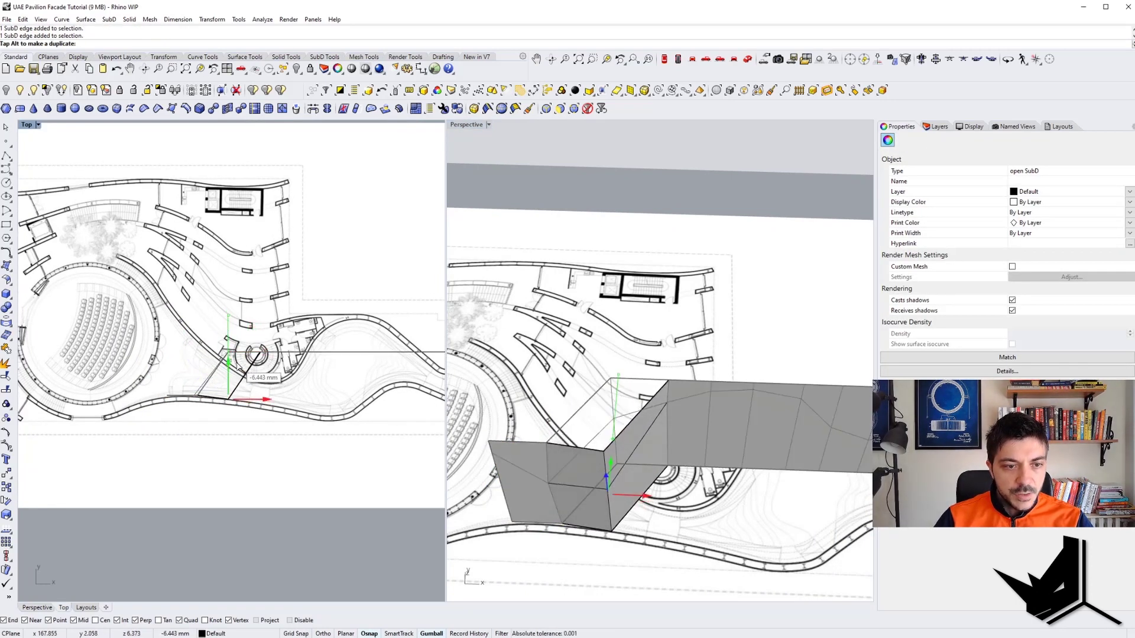
right_click_drag(255, 352, 238, 342)
scroll(237, 341, "up", 8)
key("Escape")
Move the next three vertical edges of the SubD onto the lower wall line around its first trough in plan
left_click_drag(236, 322, 253, 445, "ctrl+shift")
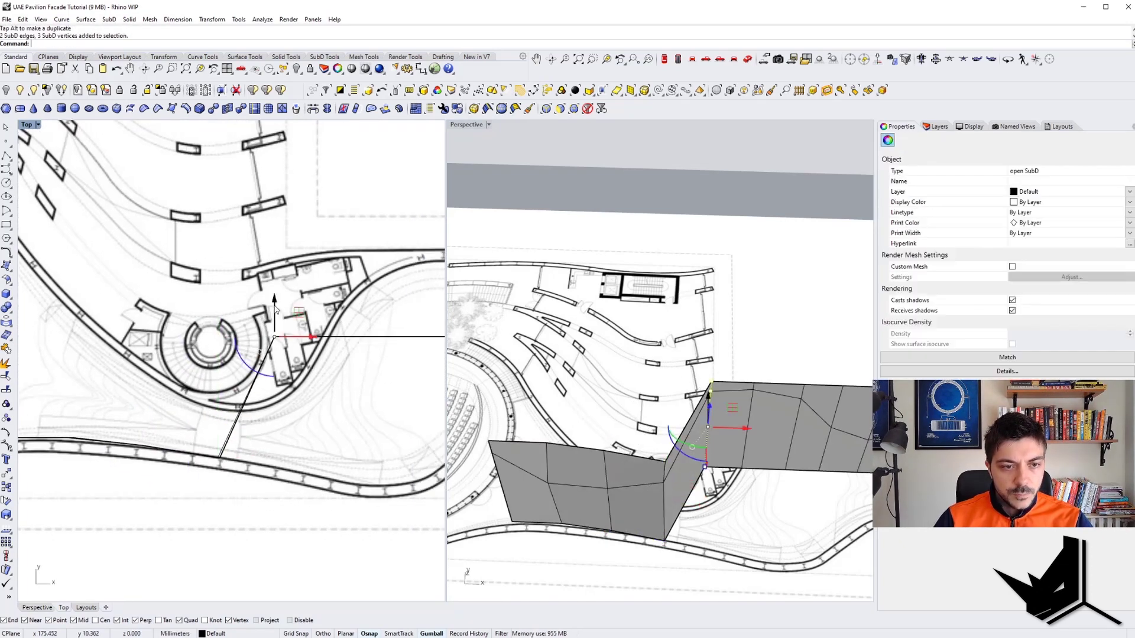
left_click_drag(275, 306, 279, 443)
right_click_drag(319, 354, 248, 342)
left_click_drag(238, 308, 254, 439, "ctrl+shift")
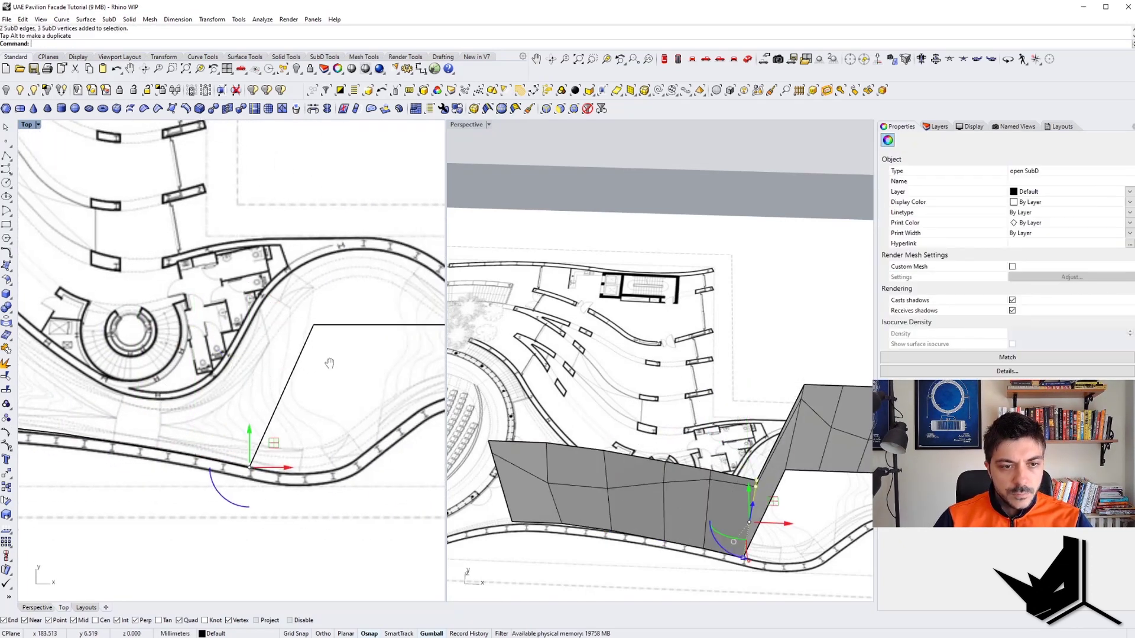
left_click_drag(277, 303, 305, 334, "ctrl+shift")
left_click_drag(295, 290, 295, 439)
Move the following two vertical edges onto the lower wall line where it rises toward the first crest
right_click_drag(323, 302, 300, 304)
left_click_drag(299, 305, 330, 337, "ctrl+shift")
left_click_drag(317, 289, 318, 417)
right_click_drag(362, 302, 276, 300)
left_click_drag(276, 299, 298, 334, "ctrl+shift")
left_click_drag(287, 288, 288, 372)
Move two more vertical edges onto the wall line at the first crest and just beyond it
right_click_drag(325, 299, 260, 304)
left_click_drag(260, 303, 280, 358, "ctrl+shift")
right_click_drag(376, 304, 314, 282)
left_click_drag(313, 282, 332, 379, "ctrl+shift")
right_click_drag(429, 281, 287, 258)
Move the next vertical edge down onto the wall line at its second trough
left_click_drag(288, 257, 322, 290, "ctrl+shift")
right_click_drag(721, 402, 568, 444, "shift")
right_click_drag(650, 437, 597, 441)
right_click_drag(348, 283, 355, 302)
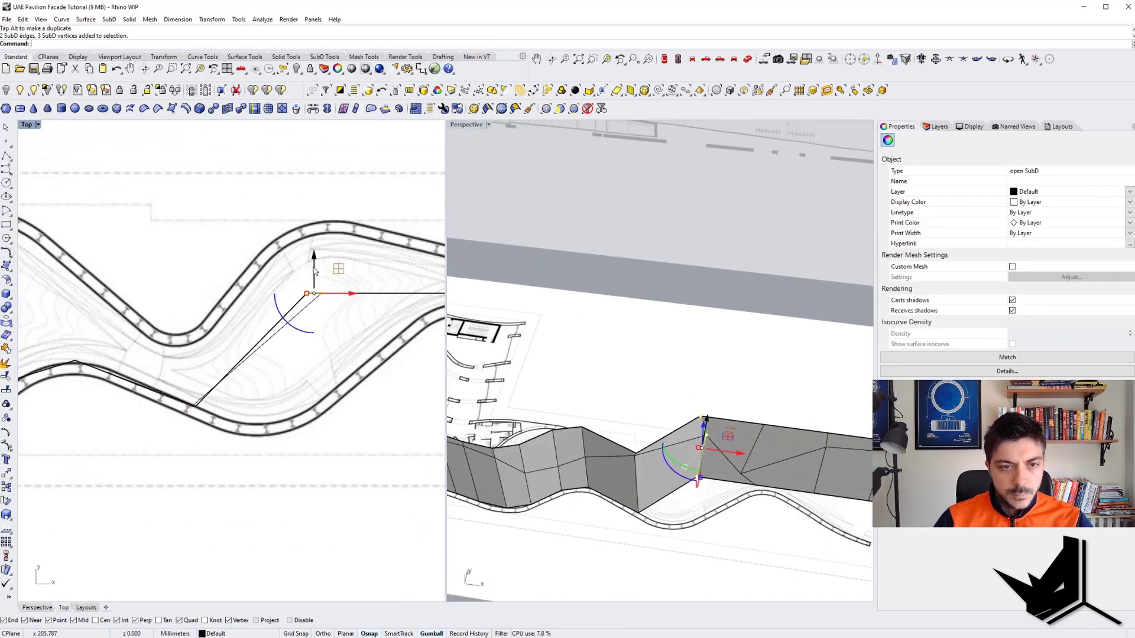
left_click_drag(315, 262, 316, 381)
Move the next vertical edges onto the wall line as it climbs from the second trough to the second crest
right_click_drag(393, 279, 241, 329)
left_click_drag(241, 329, 297, 372, "ctrl+shift")
left_click_drag(267, 306, 267, 336)
right_click_drag(389, 318, 276, 322)
left_click_drag(276, 322, 303, 367, "ctrl+shift")
Move the remaining vertical edges and the SubD's far end onto the last descending stretch of the wall line
right_click_drag(365, 364, 236, 371)
left_click_drag(255, 334, 313, 376, "ctrl+shift")
left_click_drag(289, 322, 294, 434)
right_click_drag(378, 337, 288, 332)
left_click_drag(289, 319, 418, 391, "ctrl+shift")
left_click_drag(354, 318, 417, 505)
left_click_drag(393, 452, 394, 467)
Toggle the SubD between flat and smooth display and compare its curve with the plan's wall line along the facade
right_click_drag(168, 411, 371, 443)
right_click_drag(710, 461, 659, 489, "shift")
key("Tab")
key("Tab")
right_click_drag(289, 444, 360, 443)
right_click_drag(779, 449, 612, 462, "shift")
right_click_drag(291, 422, 259, 432)
right_click_drag(716, 495, 623, 464)
key("Tab")
key("Tab")
right_click_drag(624, 464, 675, 467, "shift")
right_click_drag(675, 468, 704, 480)
scroll(524, 496, "up", 7)
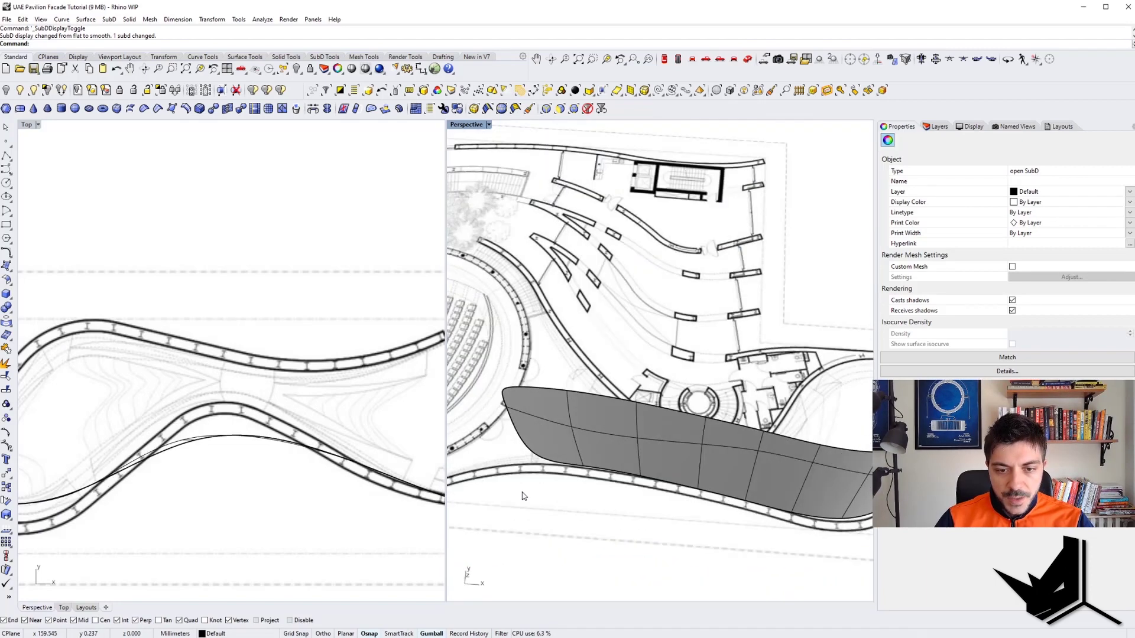
Select the SubD's vertical edge at the first trough and nudge it slightly outward so the smooth curve meets the wall line
right_click_drag(525, 497, 654, 446)
scroll(654, 455, "down", 4)
right_click_drag(761, 489, 550, 458, "shift")
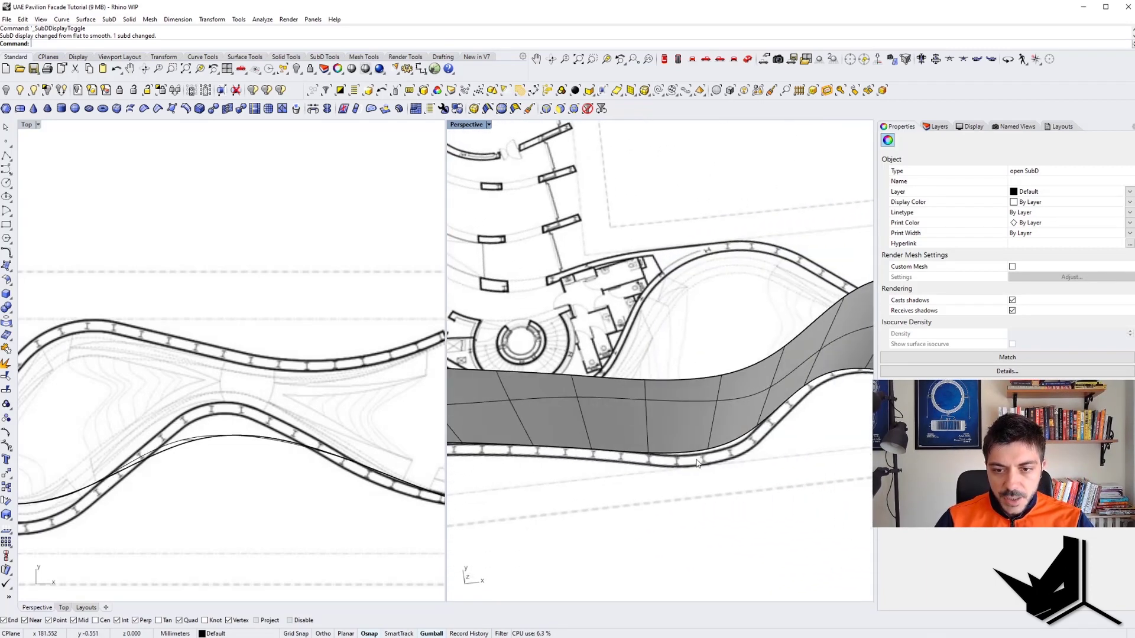
right_click_drag(668, 476, 632, 435)
left_click_drag(658, 461, 659, 464, "ctrl+shift")
right_click_drag(659, 465, 632, 475)
left_click(610, 392)
left_click_drag(605, 387, 645, 476, "ctrl+shift")
right_click_drag(645, 477, 625, 467)
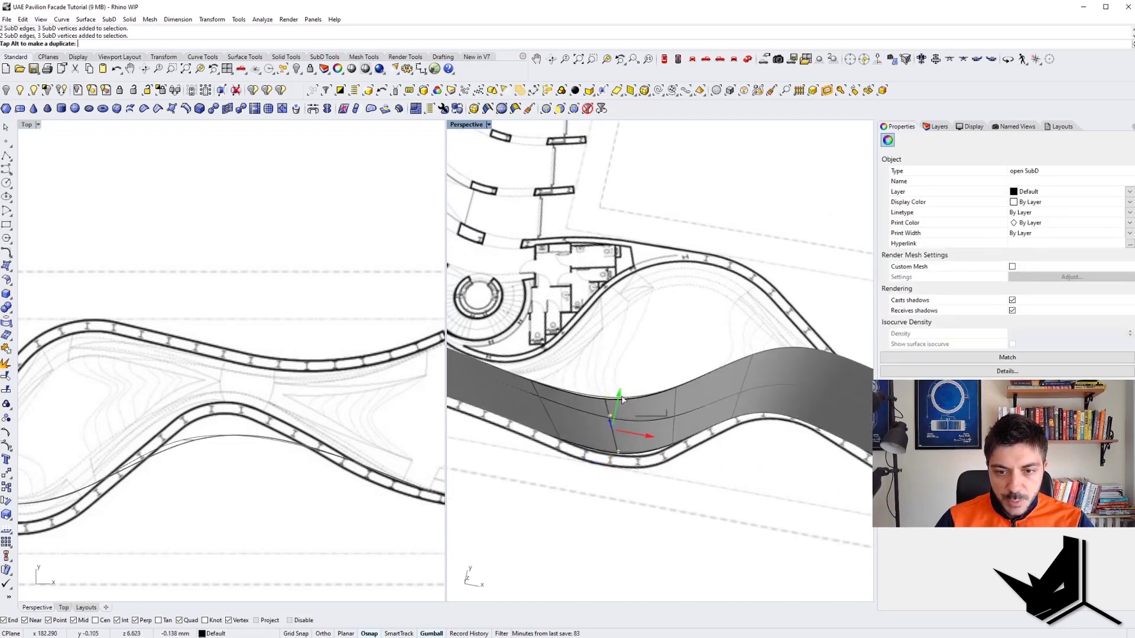
left_click_drag(622, 400, 621, 401)
Nudge the vertical edges on the climb from the first trough to the first crest so the smooth curve meets the wall line
right_click_drag(765, 419, 704, 431, "shift")
left_click(577, 389)
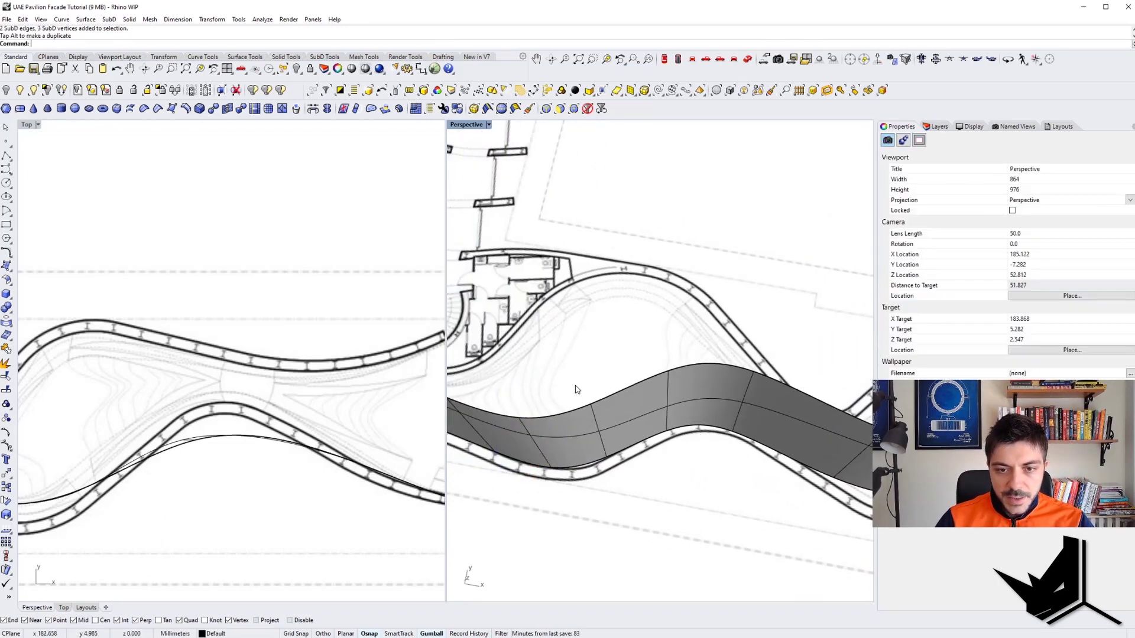
left_click_drag(575, 386, 630, 492, "ctrl+shift")
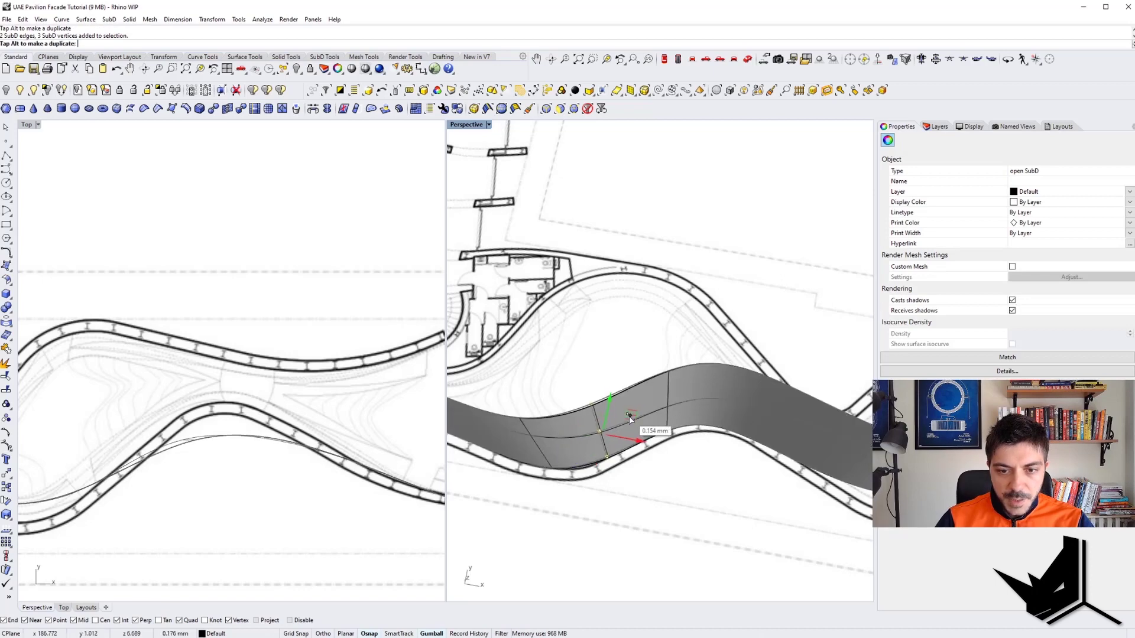
left_click_drag(630, 422, 628, 422)
right_click_drag(656, 411, 577, 415, "shift")
left_click(555, 356)
left_click_drag(555, 355, 600, 458, "ctrl+shift")
right_click_drag(599, 420, 653, 449, "shift")
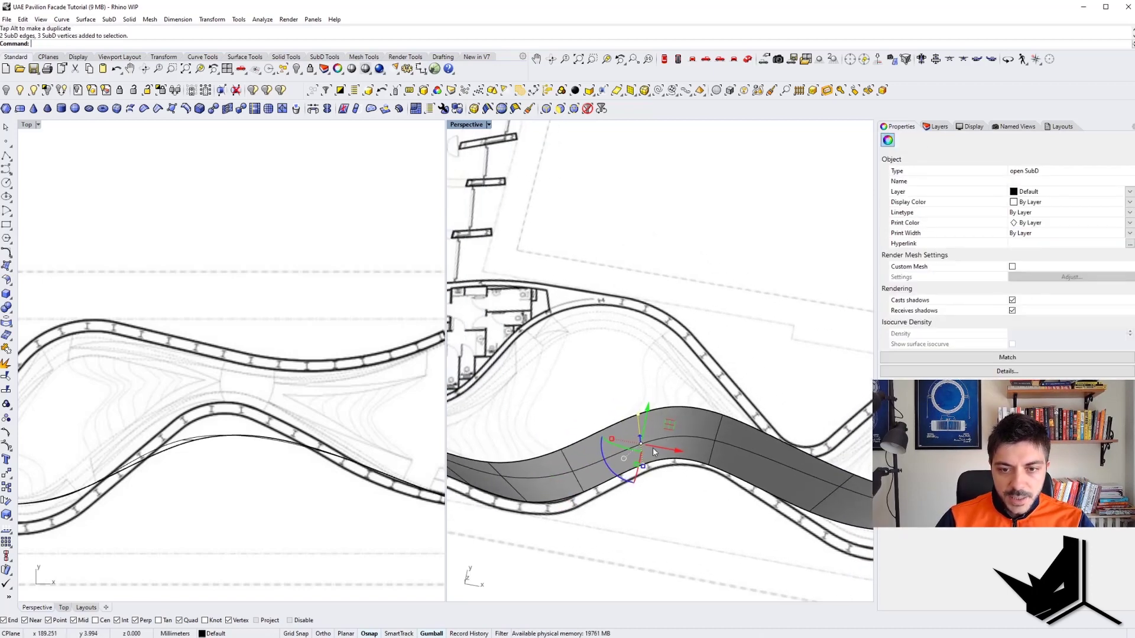
left_click_drag(664, 425, 664, 425)
Nudge the two vertical edges on the descent from the first crest to the second trough onto the wall line
right_click_drag(739, 450, 595, 423, "shift")
right_click_drag(670, 471, 643, 461, "shift")
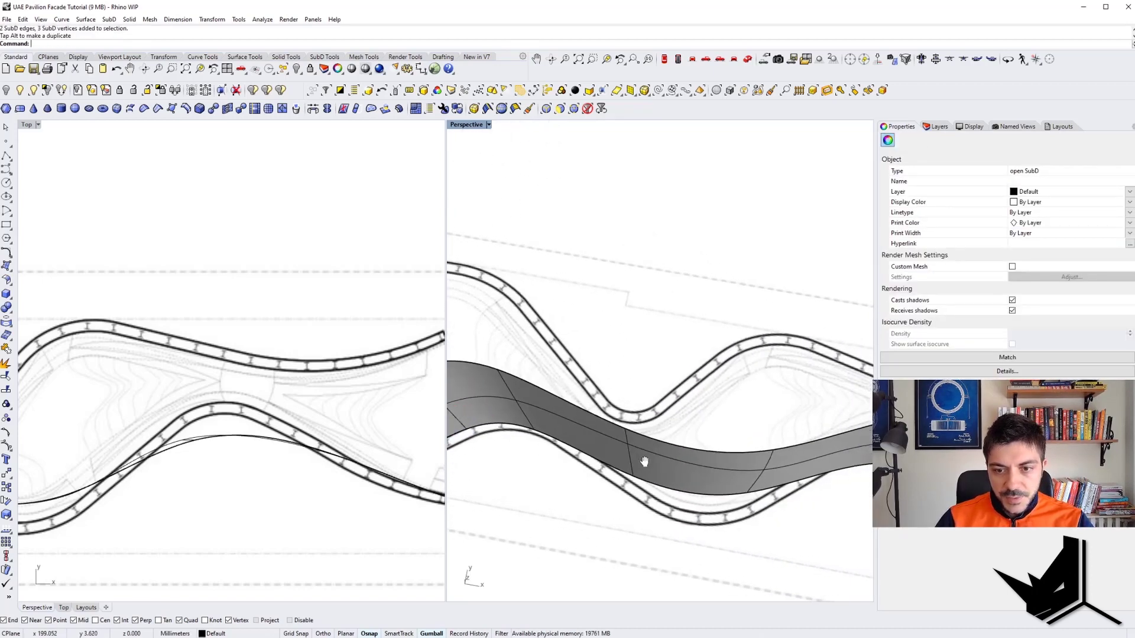
left_click(609, 408)
left_click_drag(607, 413, 663, 500, "ctrl+shift")
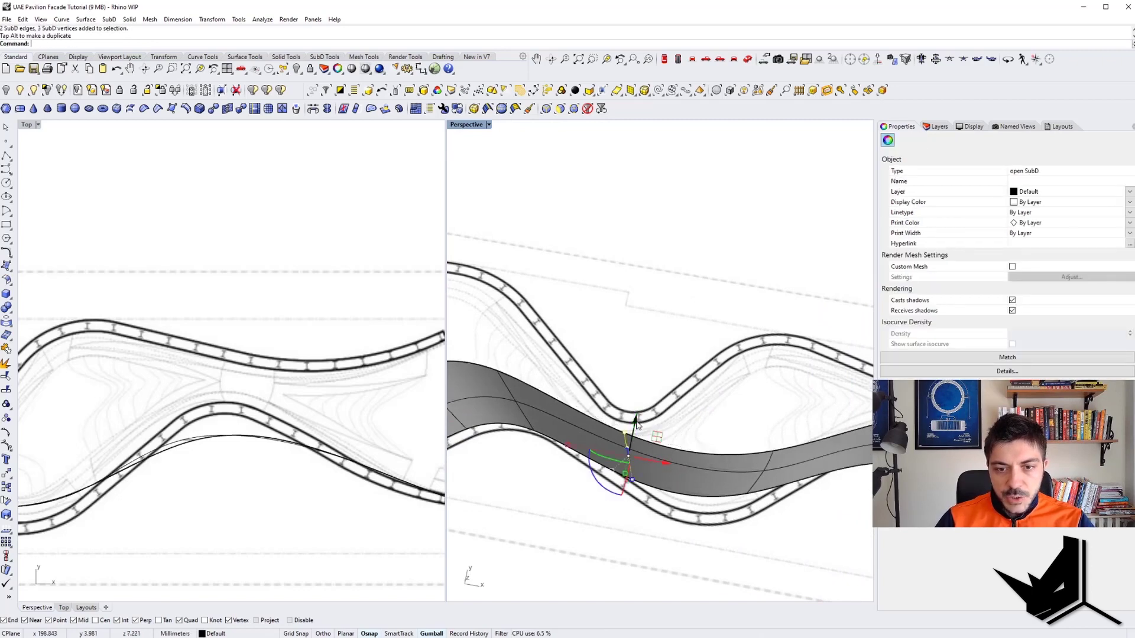
right_click_drag(523, 381, 677, 423, "shift")
left_click(673, 417)
left_click_drag(672, 417, 719, 500, "ctrl+shift")
right_click_drag(712, 476, 681, 503, "shift")
left_click_drag(673, 453, 681, 447)
Nudge the vertical edge at the second trough outward and fit the next edge on its climb to the wall line
right_click_drag(757, 479, 518, 422, "shift")
left_click(687, 507)
right_click_drag(691, 507, 735, 495, "shift")
left_click_drag(658, 421, 702, 504, "ctrl+shift")
left_click_drag(686, 439, 681, 469)
right_click_drag(757, 466, 552, 491, "shift")
left_click(582, 541)
left_click_drag(562, 437, 640, 529, "ctrl+shift")
left_click_drag(598, 440, 609, 409)
Nudge the vertical edges around the second crest so the smooth curve follows the wall line
right_click_drag(724, 456, 662, 467)
left_click_drag(641, 393, 687, 509, "ctrl+shift")
left_click_drag(662, 420, 660, 428)
right_click_drag(796, 496, 555, 494, "shift")
left_click_drag(656, 441, 745, 538, "ctrl+shift")
left_click_drag(697, 454, 696, 465)
left_click(679, 549)
Use InsertEdge to add a vertical edge between the second crest and the next edge on its descending side
right_click_drag(639, 520, 668, 467)
left_click(682, 426, "ctrl+shift")
scroll(682, 428, "down", 3)
left_click(710, 477)
right_click_drag(682, 428, 704, 455)
key("Tab")
key("Tab")
left_click(663, 423, "ctrl+shift")
key("Tab")
left_click_drag(663, 393, 664, 387)
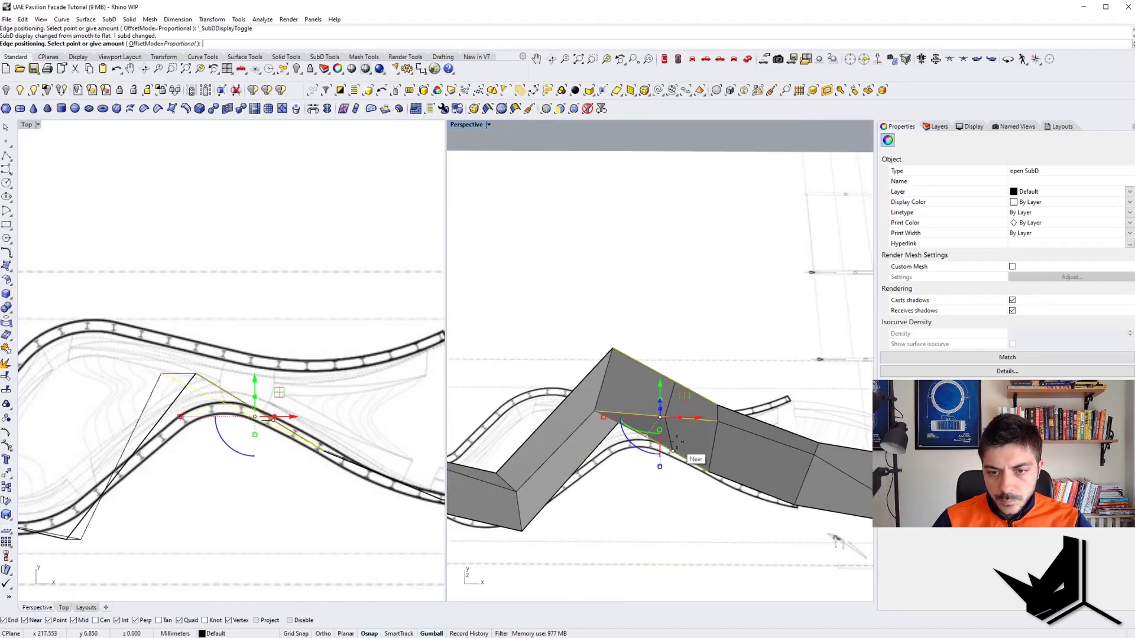
left_click(689, 520)
key("Tab")
Select the vertical edge just past the second crest and nudge it to follow the wall line
right_click_drag(688, 473, 662, 443)
left_click(646, 434, "ctrl+shift")
left_click_drag(679, 416, 684, 417)
right_click_drag(684, 418, 701, 467)
Insert another vertical edge across the second crest and nudge it toward the wall line
left_click(695, 509)
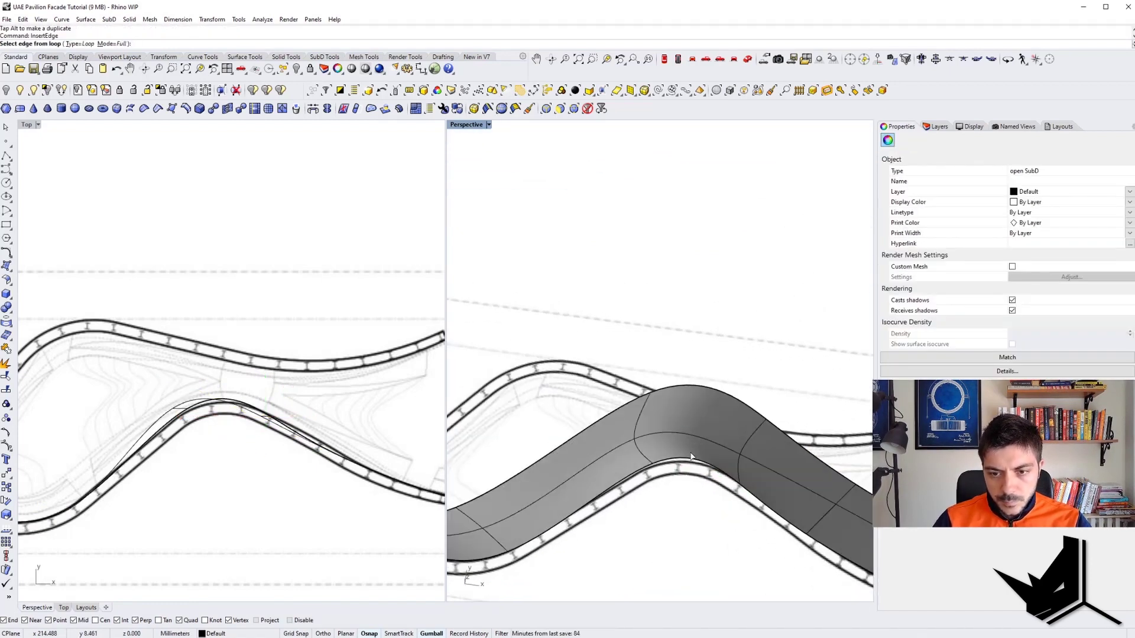
left_click(690, 454, "ctrl+shift")
left_click(702, 411, "ctrl+shift")
left_click_drag(702, 395, 701, 400)
left_click(698, 508)
Nudge the edge beside the second crest and the two stacked faces on the last descending stretch onto the wall line
right_click_drag(668, 461, 709, 455)
left_click(615, 443, "ctrl+shift")
left_click_drag(612, 391, 613, 388)
right_click_drag(662, 509, 639, 497)
left_click(633, 466, "ctrl+shift")
left_click(642, 424, "ctrl+shift")
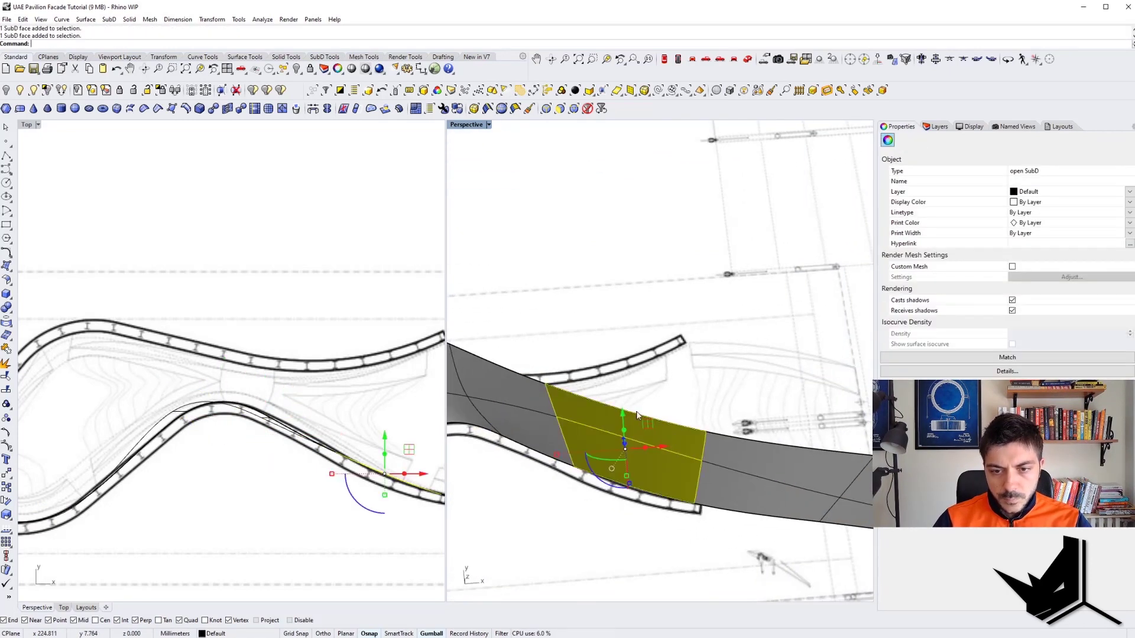
left_click_drag(625, 421, 626, 425)
left_click(627, 526)
right_click_drag(639, 508, 630, 440)
Adjust further SubD edges back along the facade to fit the wall line, checking the shape with the flat and smooth display toggle
left_click(627, 491, "ctrl+shift")
right_click_drag(645, 407, 632, 449)
left_click(674, 384, "ctrl+shift")
left_click(641, 384)
left_click_drag(628, 422, 631, 435)
left_click(653, 463, "ctrl+shift")
key("Tab")
mouse_move(654, 464)
right_mouse_down()
mouse_move(709, 479)
mouse_move(668, 470)
right_mouse_up()
left_click_drag(640, 438, 661, 496)
right_click_drag(661, 497, 655, 442)
key("Escape")
Insert a vertical edge on the descent between the first crest and the second trough
left_click(654, 449, "ctrl+shift")
left_click(651, 482, "ctrl+shift")
right_click(665, 495)
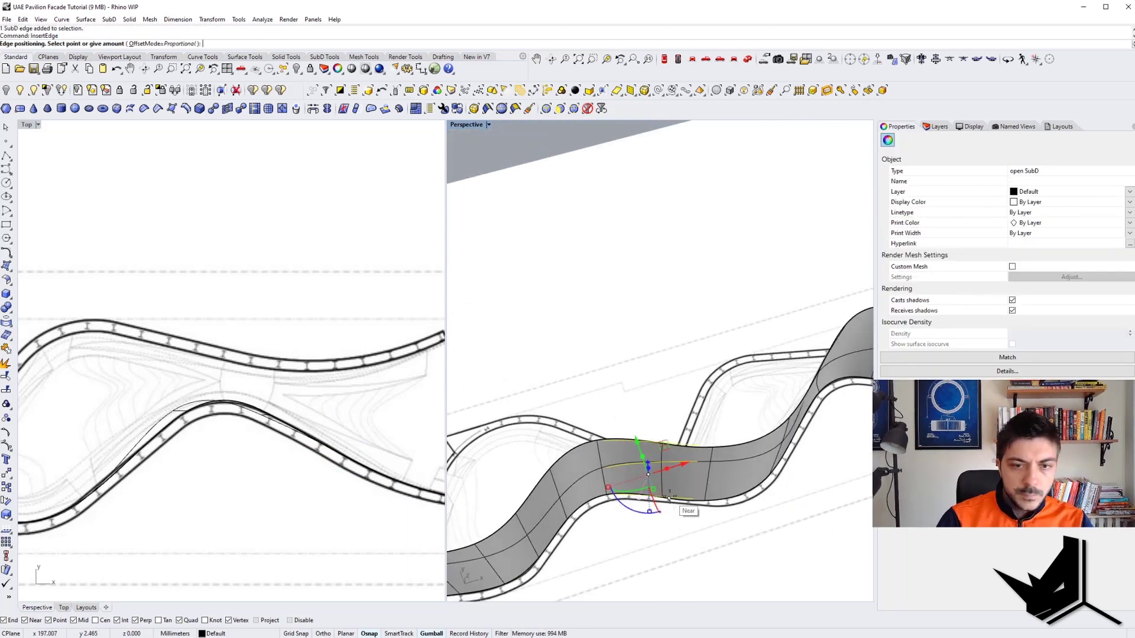
left_click(668, 499)
key("Tab")
key("Tab")
Nudge the inserted edge toward the wall line and compare the flat and smooth displays
right_click_drag(668, 500, 640, 495)
left_click(644, 497, "ctrl+shift")
mouse_move(653, 476)
left_mouse_down()
mouse_move(676, 484)
mouse_move(656, 493)
left_mouse_up()
key("Tab")
key("Tab")
mouse_move(656, 493)
right_mouse_down()
mouse_move(641, 467)
mouse_move(648, 535)
mouse_move(641, 449)
mouse_move(656, 503)
right_mouse_up()
Refine the next vertical edge toward the second trough so its smooth curve aligns with the wall line
left_click(653, 459, "ctrl+shift")
left_click(654, 471, "ctrl+shift")
left_click(656, 494, "ctrl+shift")
left_click(636, 471)
key("Tab")
key("Tab")
left_click(665, 495, "ctrl+shift")
left_click_drag(663, 480, 668, 455)
right_click_drag(668, 455, 655, 514)
key("Tab")
key("Tab")
Nudge the vertical edge just before the second trough onto the wall line and check the fit in flat and smooth display
left_click(659, 437, "ctrl+shift")
left_click(659, 485, "ctrl+shift")
left_click_drag(655, 515, 660, 506)
right_click_drag(660, 505, 671, 526)
left_click(668, 526, "ctrl+shift")
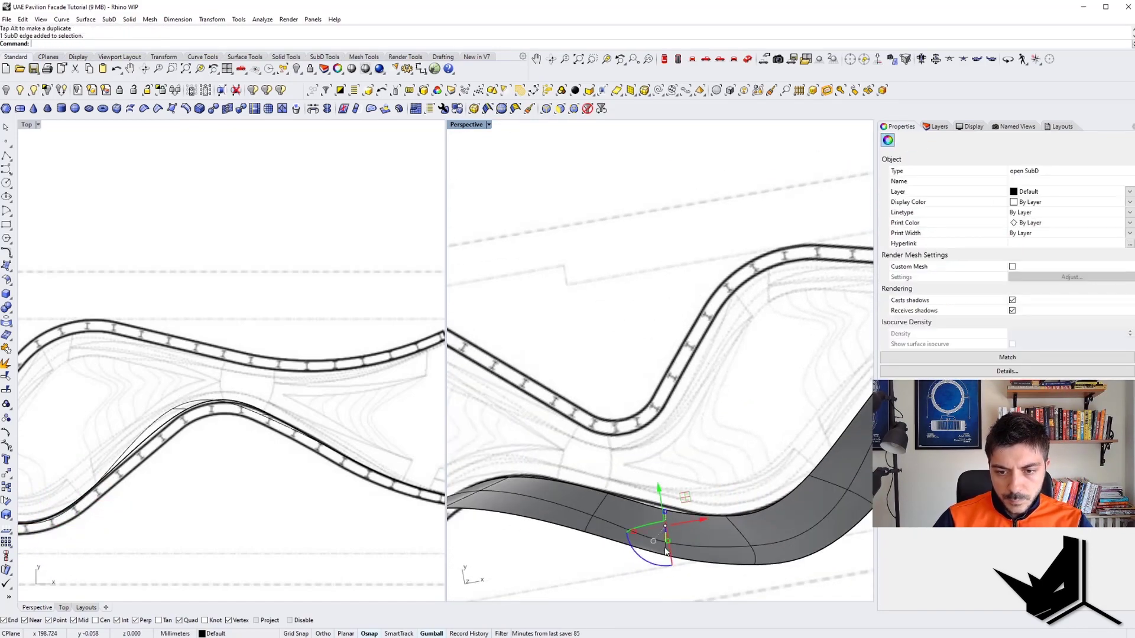
left_click_drag(661, 503, 663, 496)
left_click(682, 473)
key("Tab")
key("Tab")
Maximize the Perspective viewport and frame the whole facade
right_click_drag(679, 453, 514, 435)
scroll(715, 506, "down", 6)
double_click(459, 125)
scroll(565, 409, "up", 4)
right_click_drag(513, 405, 687, 451)
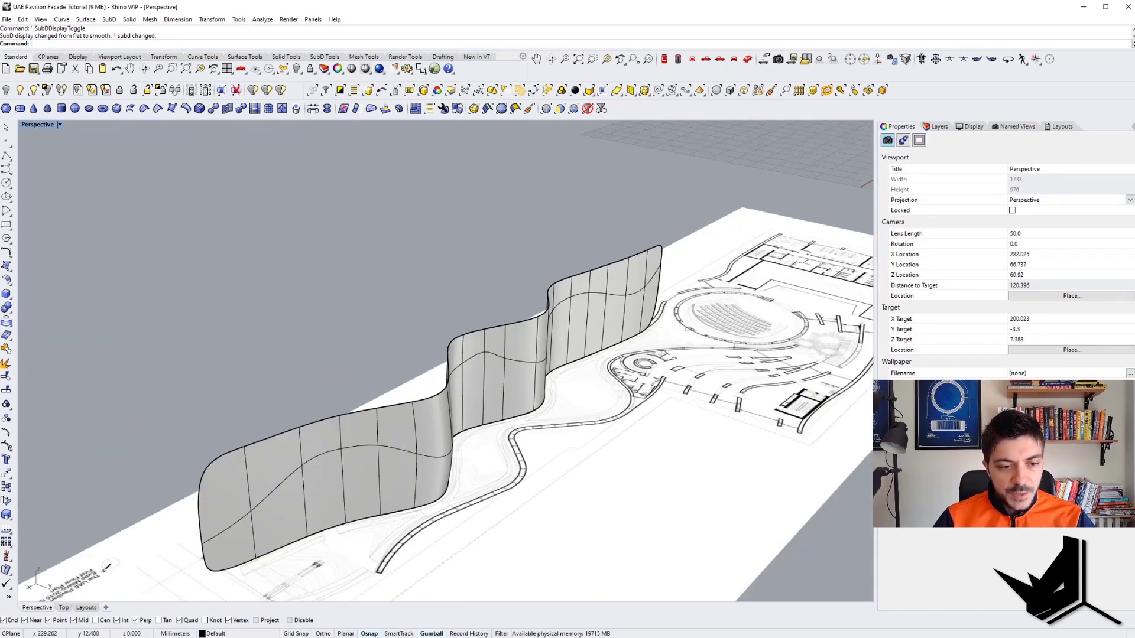
Examine the facade's bend and panel seams in the reference photo 2.jpg and return to the Rhino model
left_click(299, 637)
left_click(19, 617)
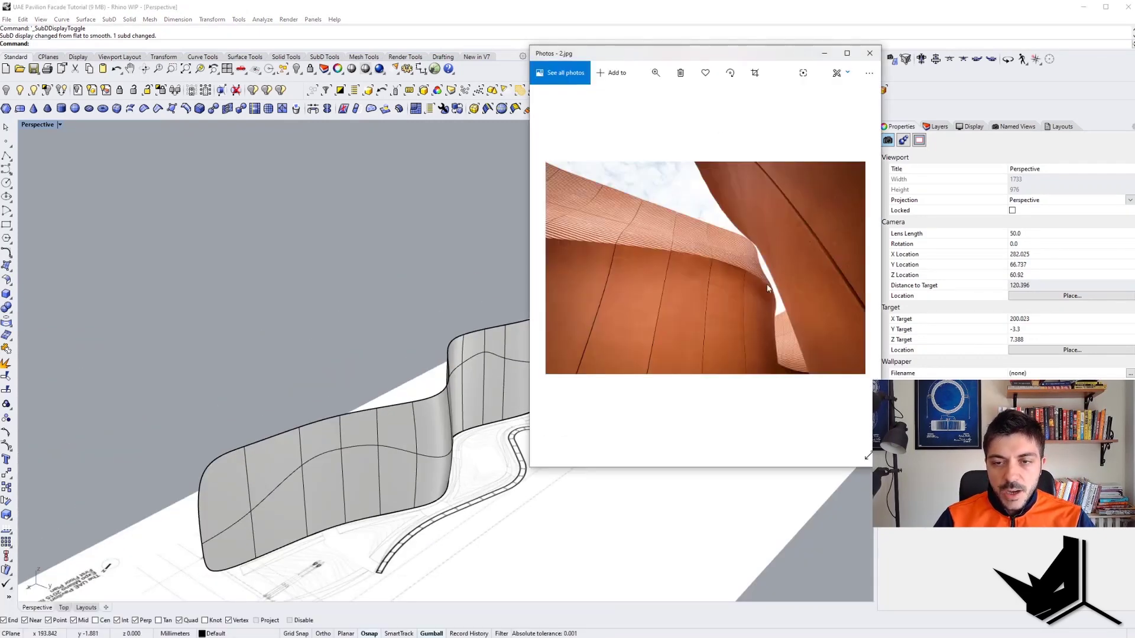
scroll(761, 276, "up", 1, "ctrl")
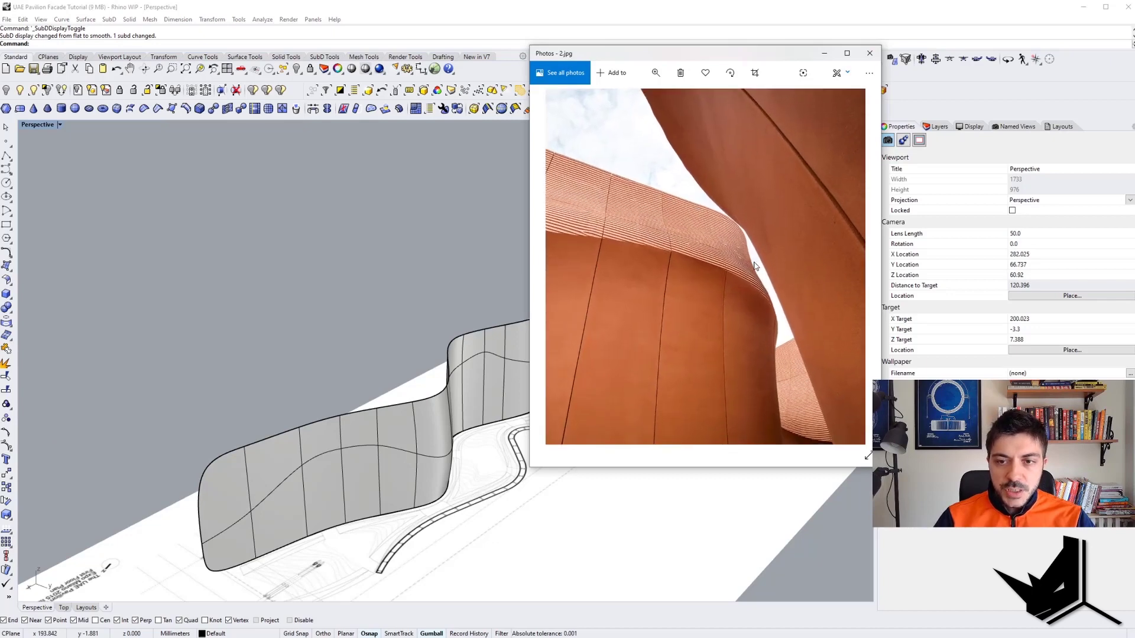
scroll(743, 276, "up", 1, "ctrl")
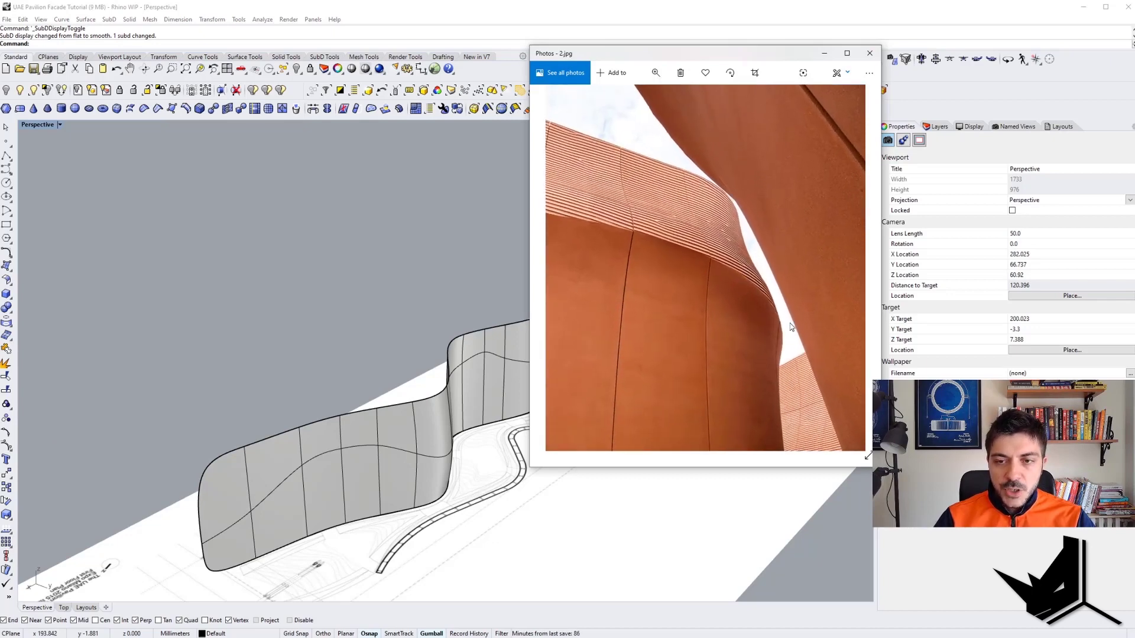
scroll(590, 252, "down", 1, "ctrl")
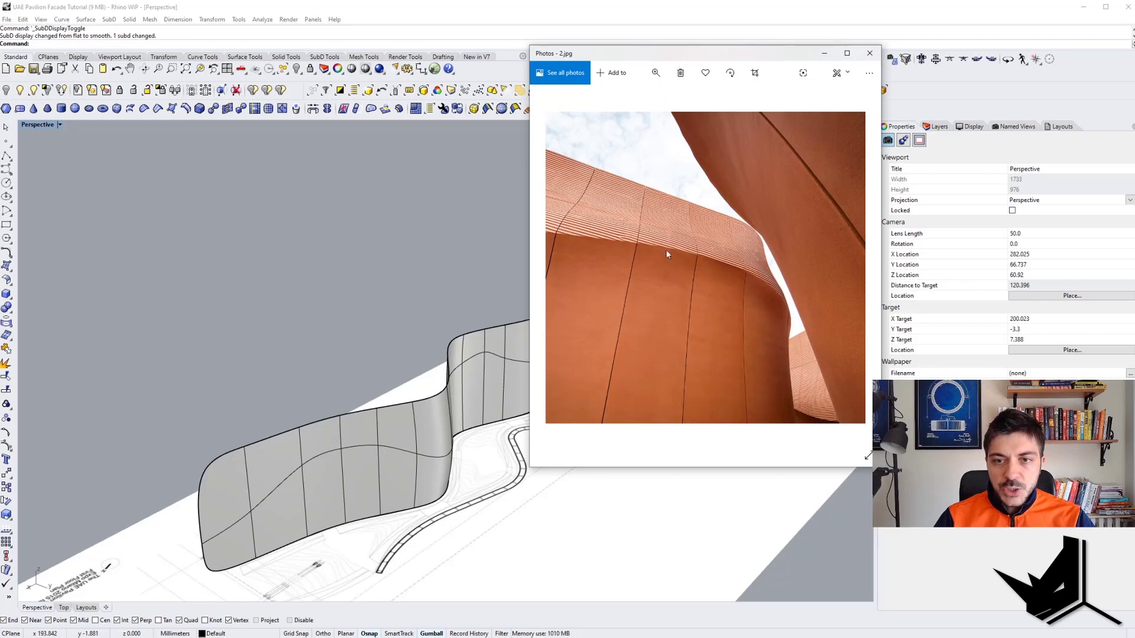
left_click(825, 55)
Select the facade's entire wavy midline edge loop
right_click_drag(284, 437, 199, 496)
right_click_drag(200, 496, 266, 399, "shift")
double_click(250, 398, "ctrl+shift")
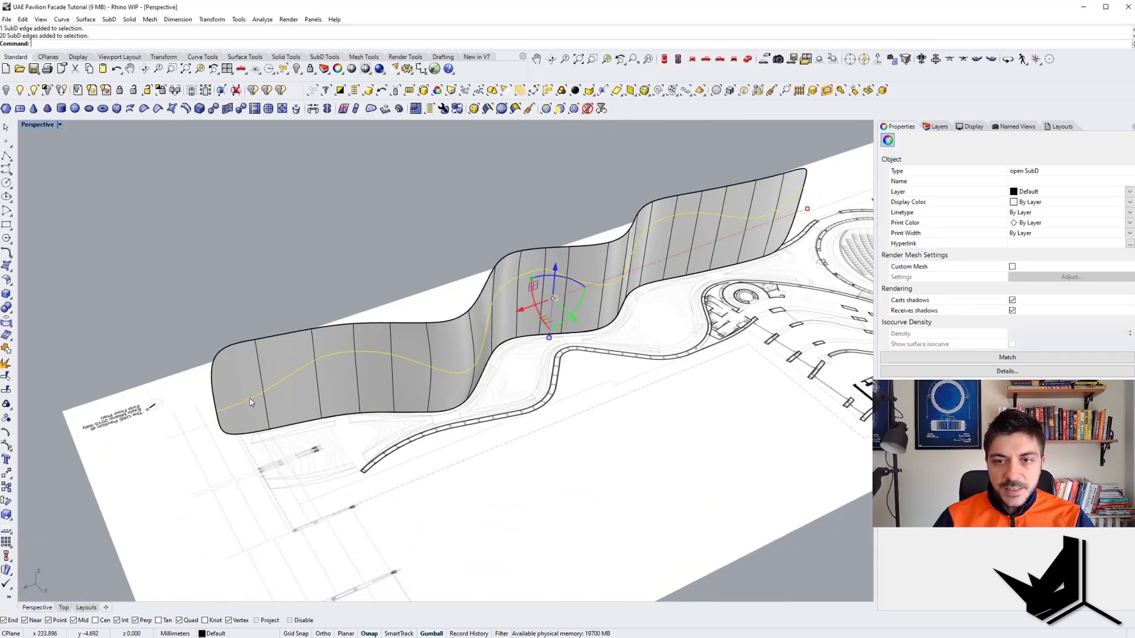
right_click_drag(461, 384, 703, 302)
scroll(562, 328, "up", 5)
right_click_drag(556, 331, 678, 157)
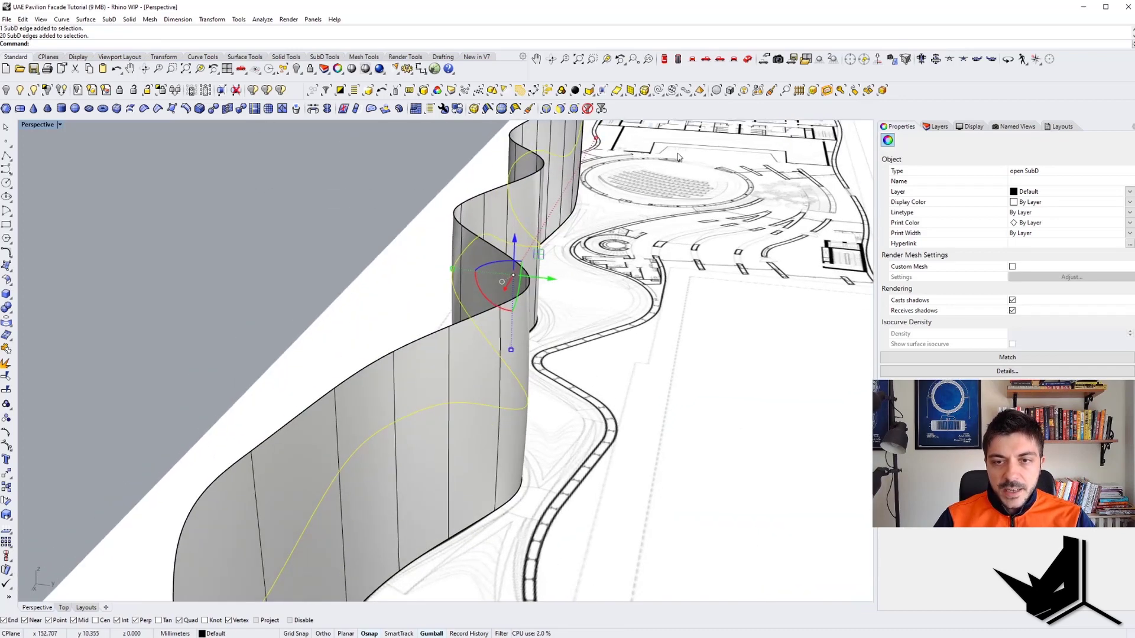
Shift the midline edge loop along positive Y, away from the wall line, in the Top view and restore the Perspective view
left_click(665, 59)
right_click_drag(568, 314, 587, 342)
right_click_drag(356, 344, 518, 367)
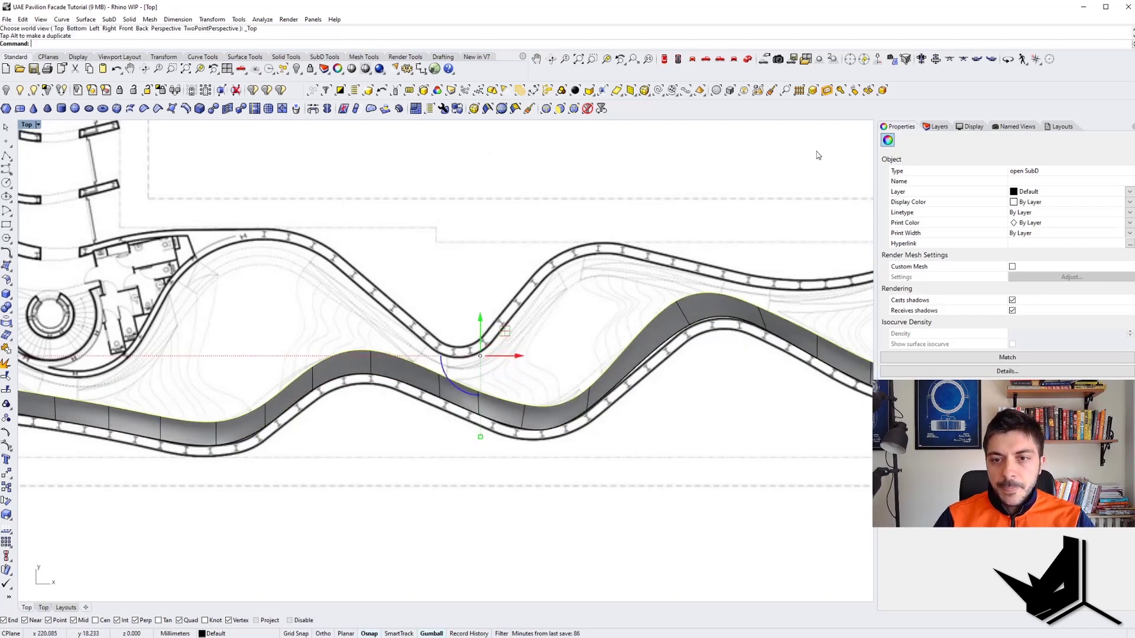
left_click(746, 60)
Toggle the SubD between flat and smooth display to examine the facade's shifted midline
right_click_drag(590, 373, 397, 331)
key("Tab")
key("Tab")
key("Tab")
key("Tab")
key("Tab")
key("Tab")
Use InsertEdge to add a horizontal edge loop just below the midline along the facade's lower faces
left_click(266, 359, "ctrl+shift")
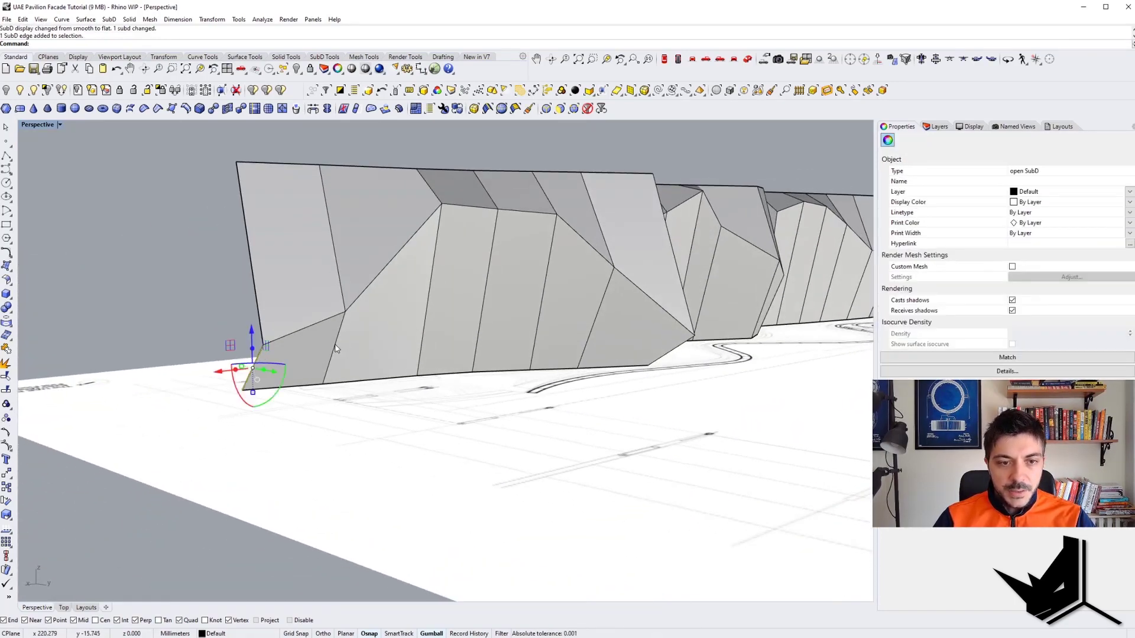
key("Return")
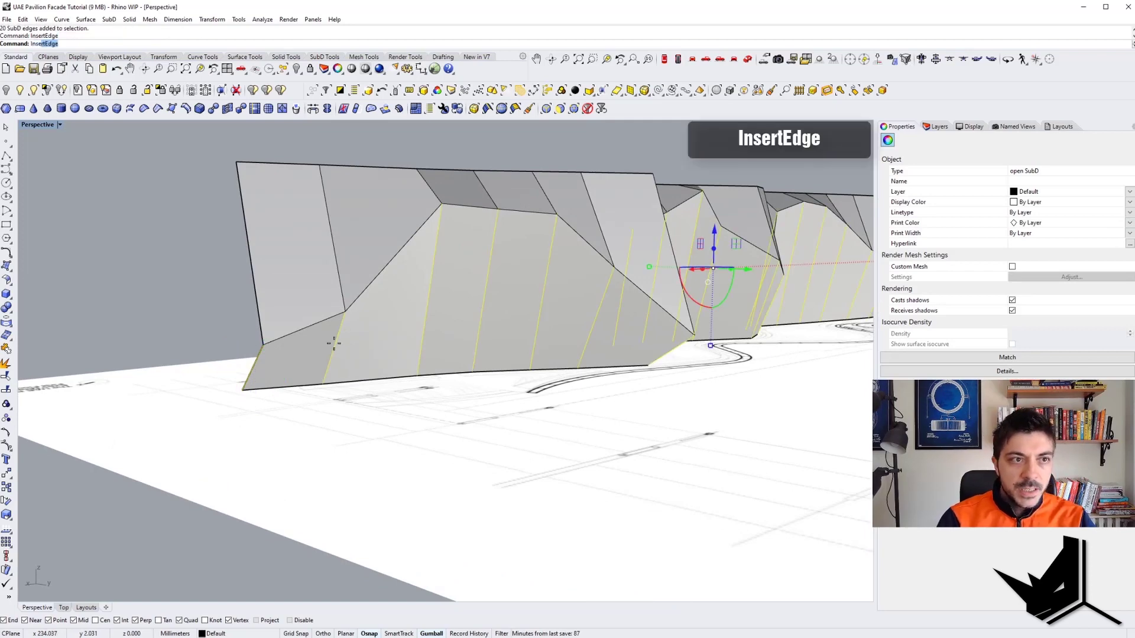
scroll(296, 346, "up", 2)
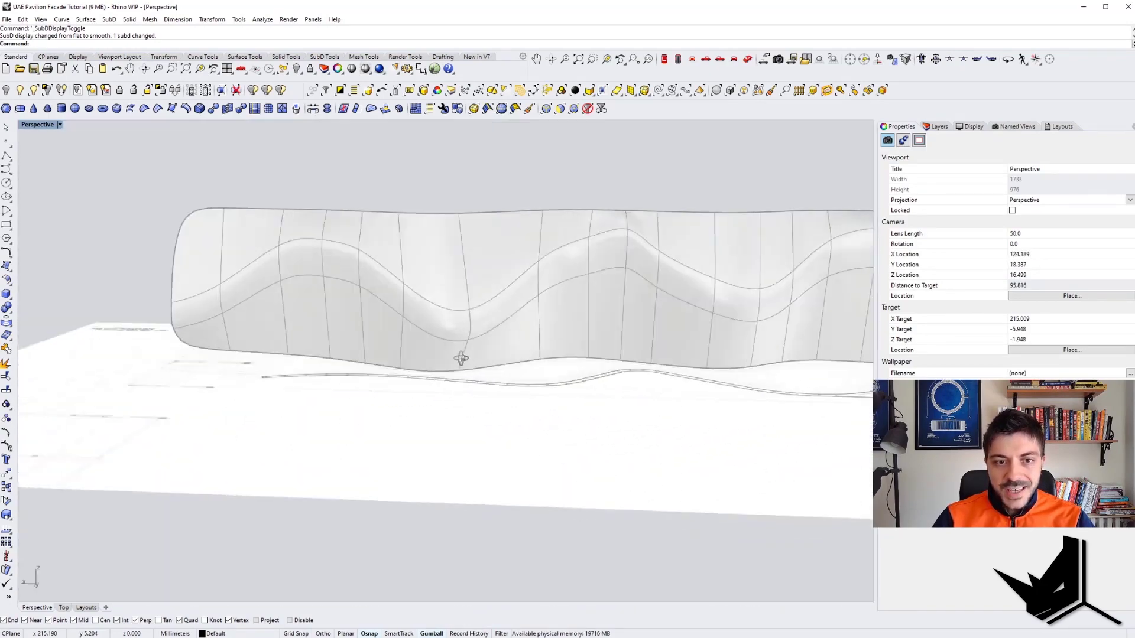
right_click_drag(461, 358, 396, 334)
Select the midline edge loop and crease it to form a sharp fold along the smooth facade
key("Tab")
double_click(293, 380)
key("Tab")
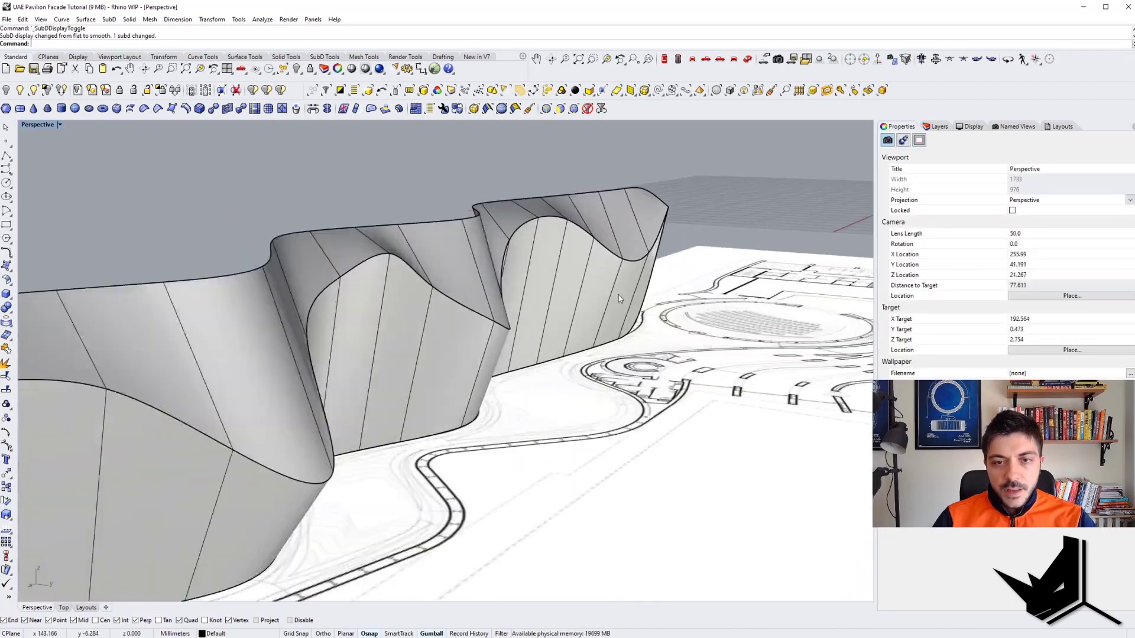
Move the vertex at the peak of the creased midline upward and sideways to soften the crest, and restore smooth display
scroll(621, 299, "up", 3)
right_click_drag(620, 299, 516, 300)
key("Tab")
right_click_drag(301, 249, 521, 313, "shift")
scroll(480, 283, "up", 2)
key("Tab")
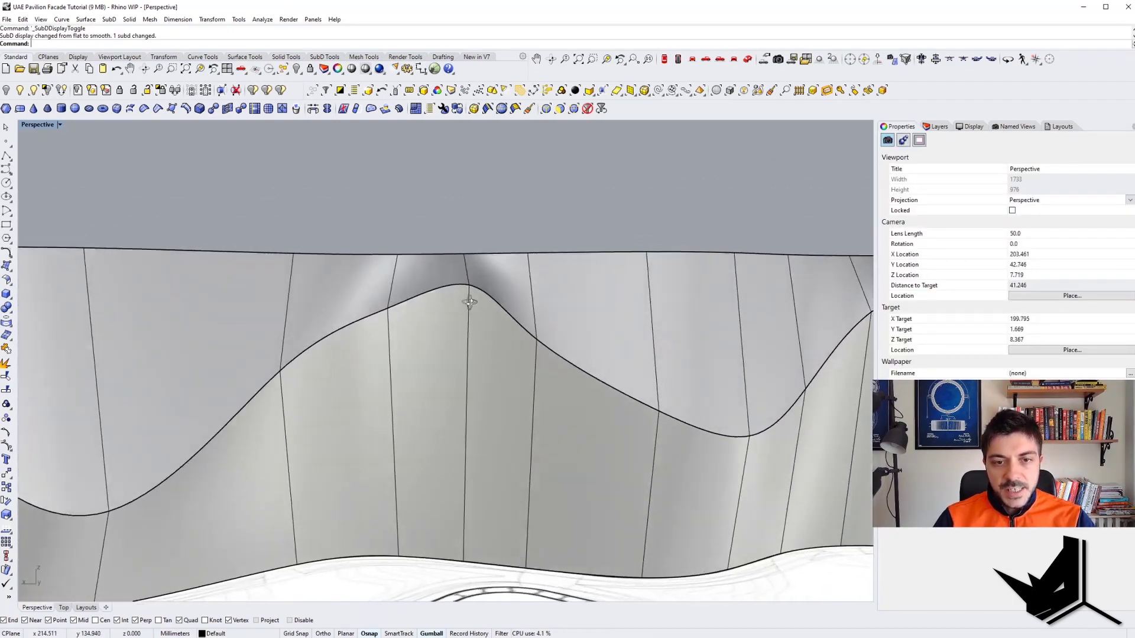
mouse_move(479, 280)
right_mouse_down()
mouse_move(414, 319)
mouse_move(455, 324)
mouse_move(485, 281)
right_mouse_up()
key("Tab")
left_click(485, 282, "ctrl+shift")
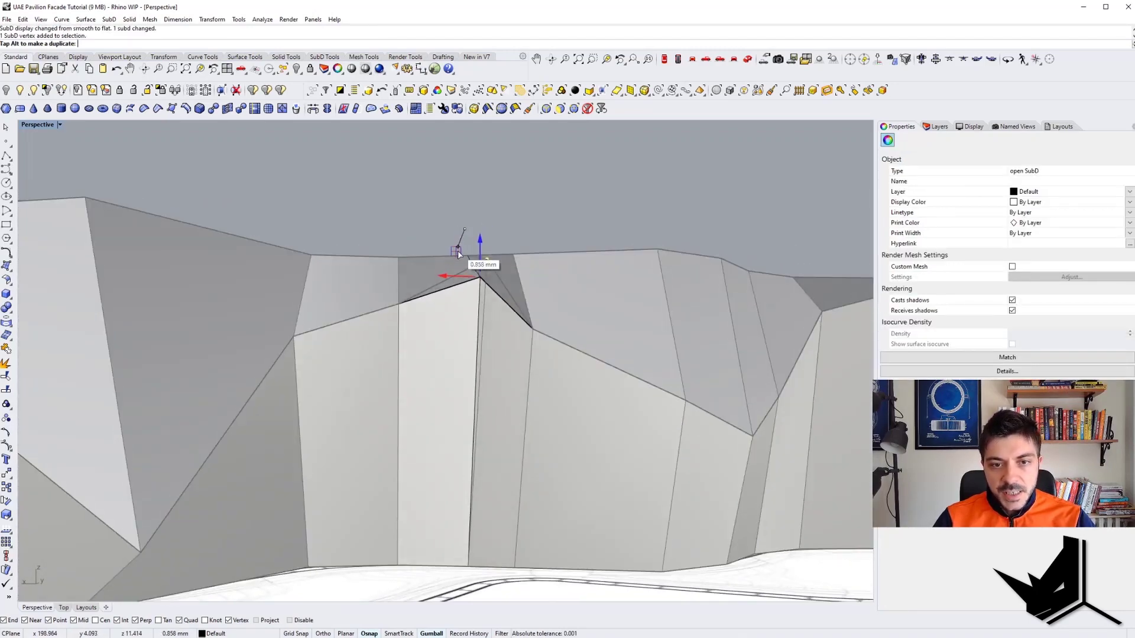
left_click(463, 226)
key("Tab")
Move the midline vertex on the slope beside that crest slightly upward to even out the crease curve
mouse_move(463, 226)
right_mouse_down()
mouse_move(543, 254)
mouse_move(380, 324)
mouse_move(517, 422)
mouse_move(511, 388)
right_mouse_up()
left_click(512, 391, "ctrl+shift")
left_click_drag(493, 372, 494, 366)
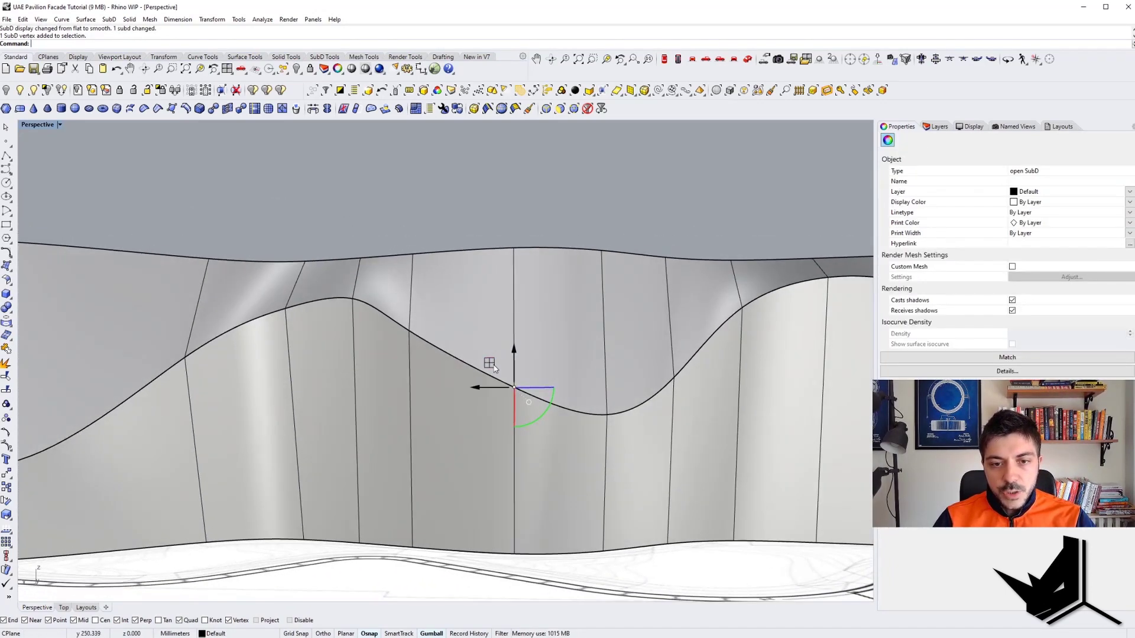
right_click_drag(569, 359, 490, 368)
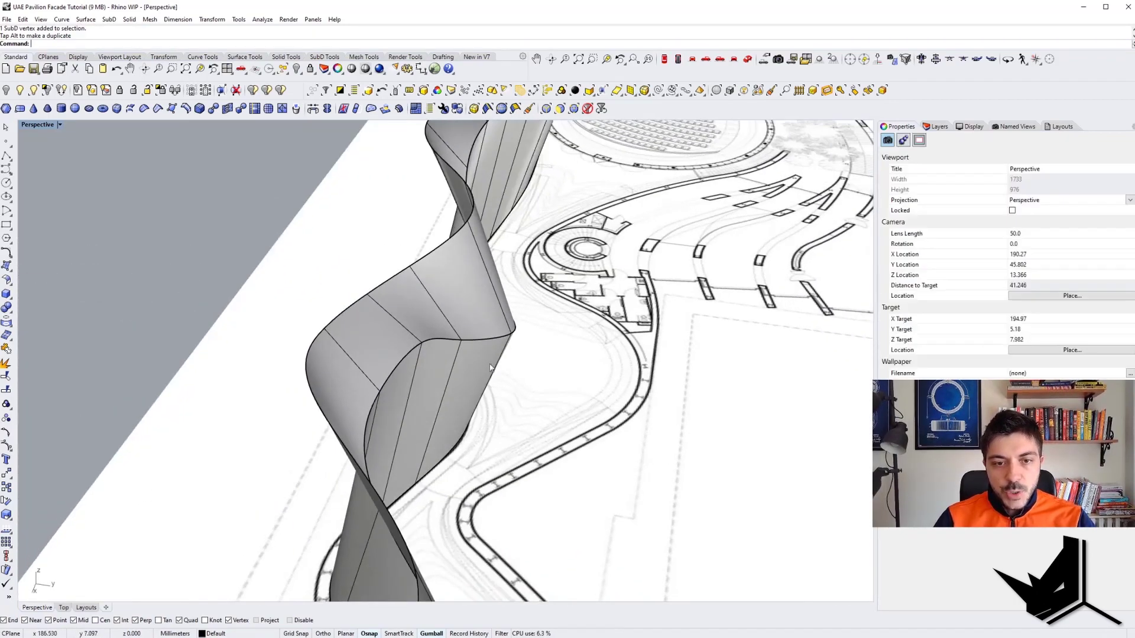
Move the next midline vertex along the crest slightly to even out the crease curve
left_click(419, 345, "ctrl+shift")
right_click_drag(419, 345, 447, 335)
left_click_drag(428, 314, 430, 324)
Use InsertEdge on the flat-displayed facade's lower vertical edges to add a horizontal edge loop a little below the midline
right_click_drag(430, 324, 92, 487)
key("Tab")
key("Tab")
key("Tab")
left_click(96, 478)
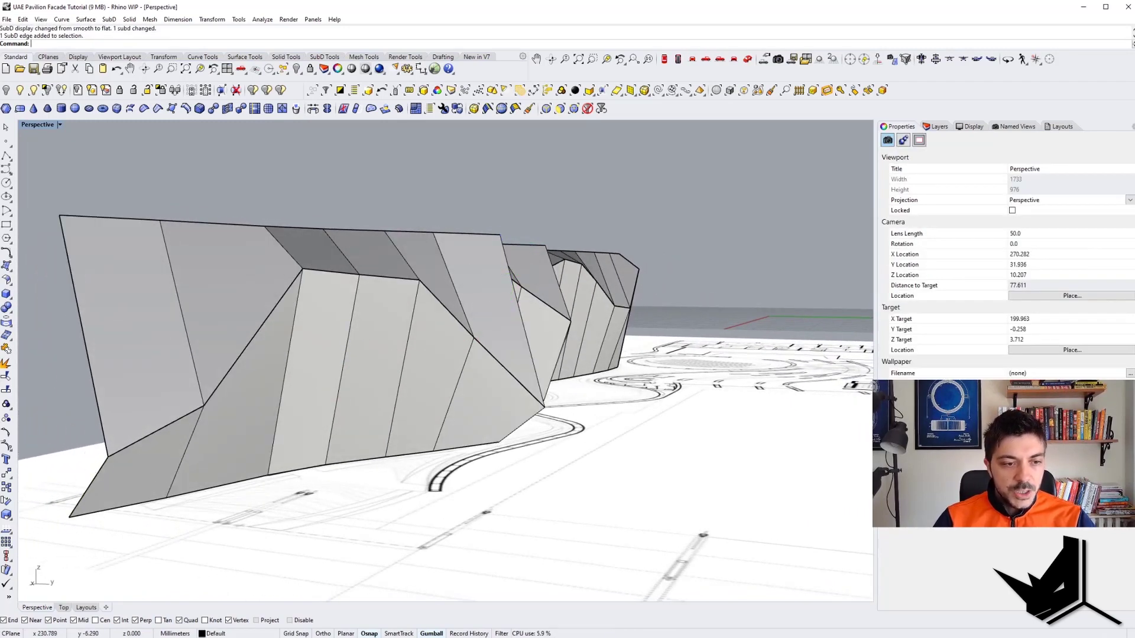
type("InsertEdge")
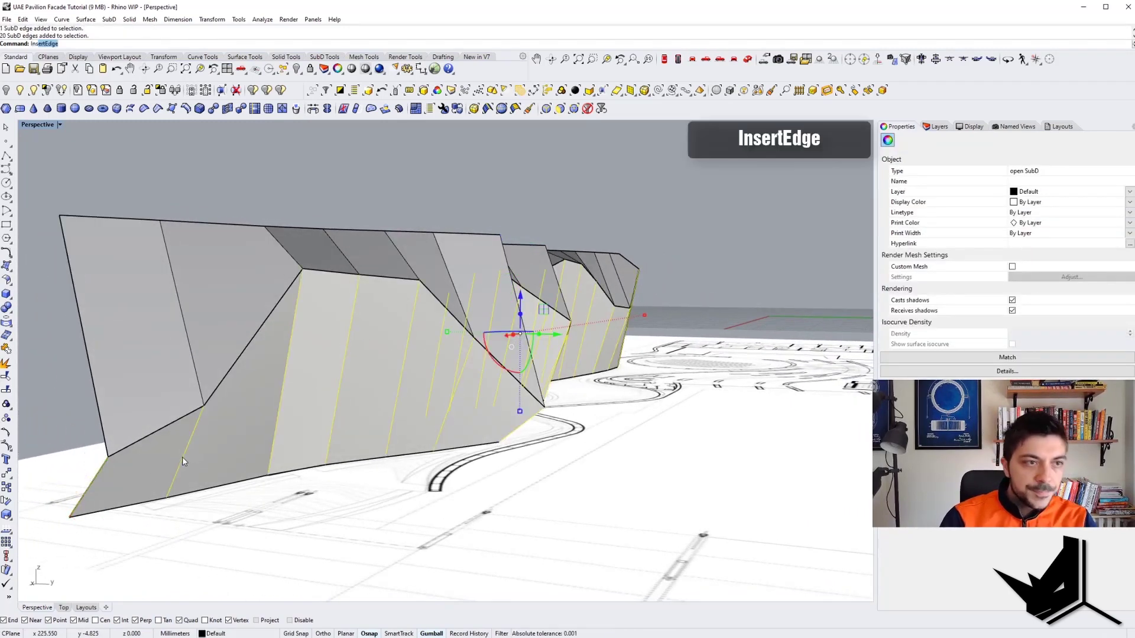
key("Return")
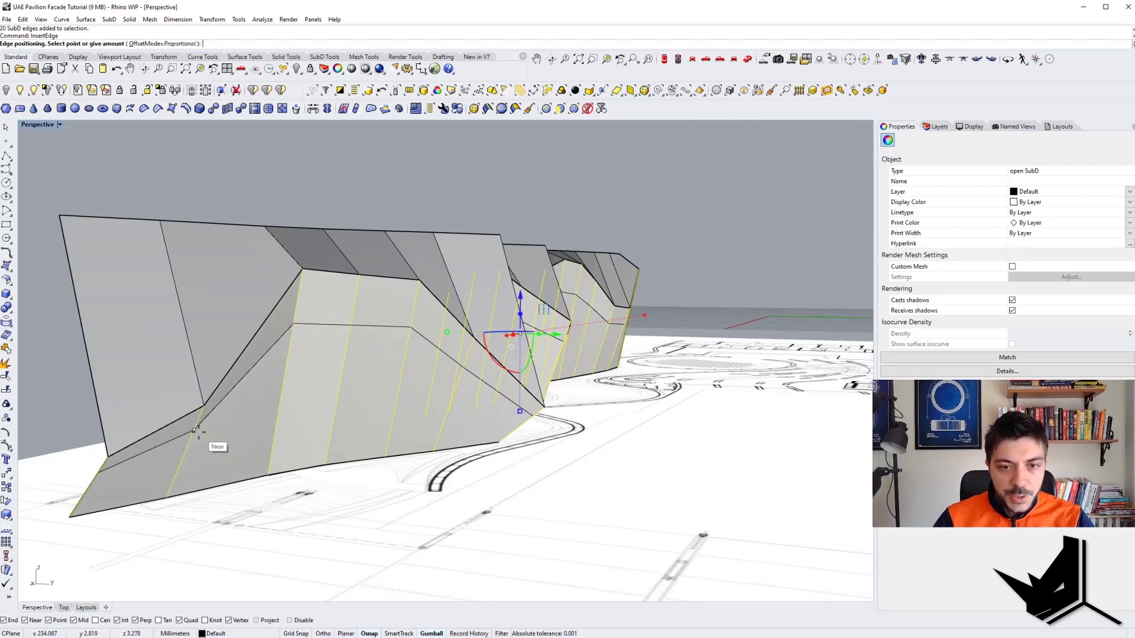
left_click(196, 438)
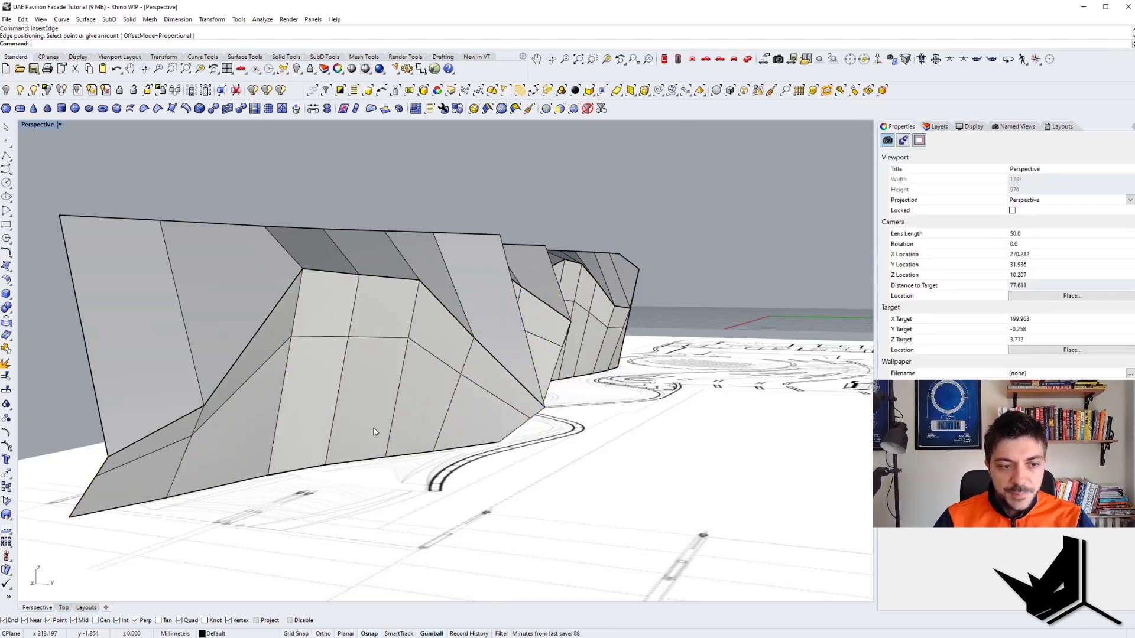
key("Tab")
right_click_drag(433, 416, 426, 402)
key("Tab")
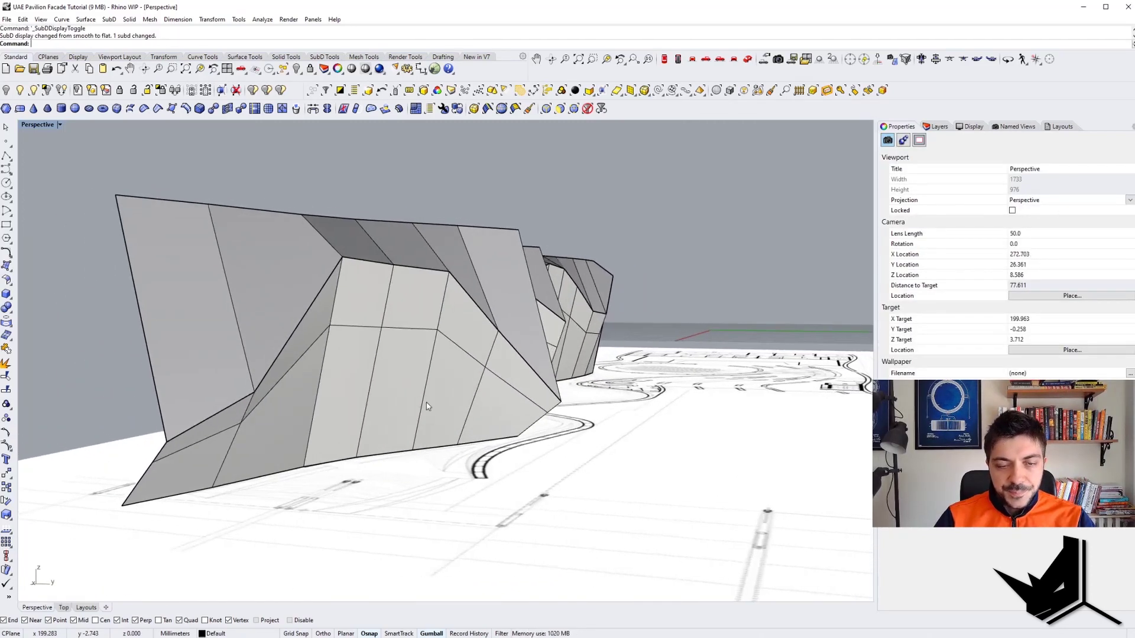
Move the lower inserted edge loop about 0.35 mm in the negative Y direction, and restore smooth display
left_click(215, 434, "ctrl+shift")
key("Escape")
double_click(216, 434, "ctrl+shift")
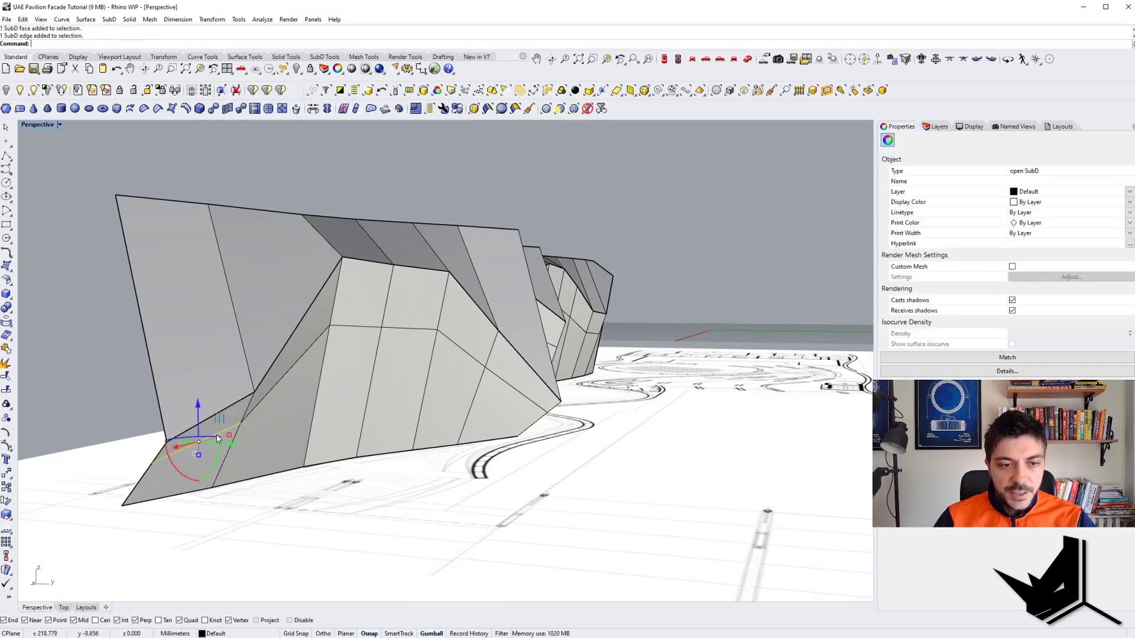
scroll(500, 393, "down", 3)
right_click_drag(500, 397, 532, 347)
scroll(532, 346, "up", 10)
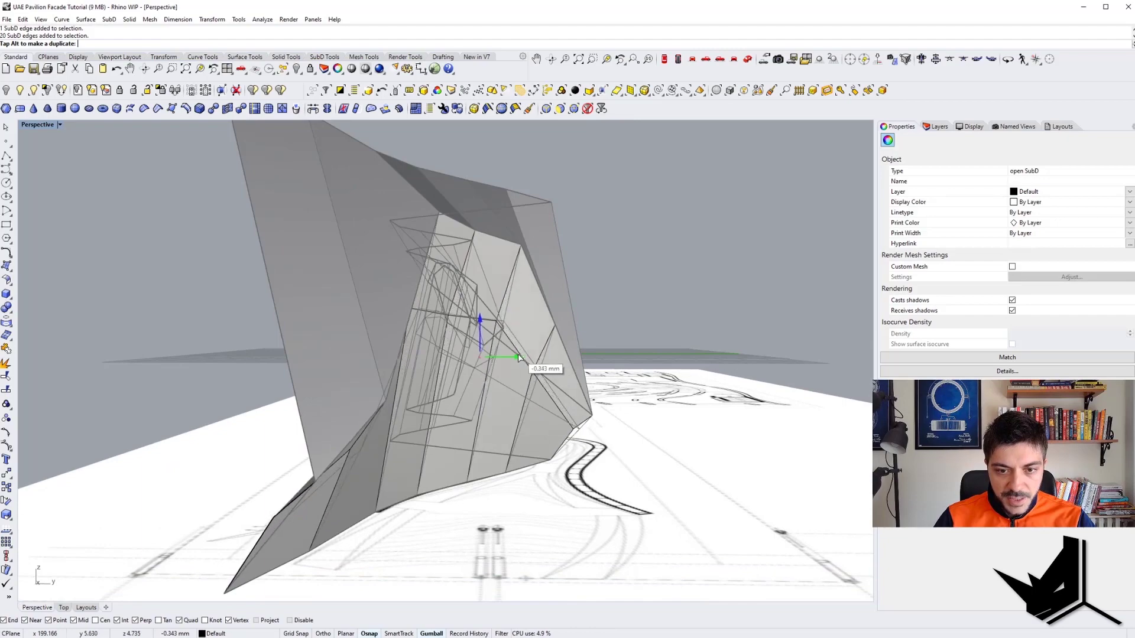
right_click_drag(515, 357, 556, 329)
key("Tab")
key("Escape")
scroll(573, 368, "up", 6)
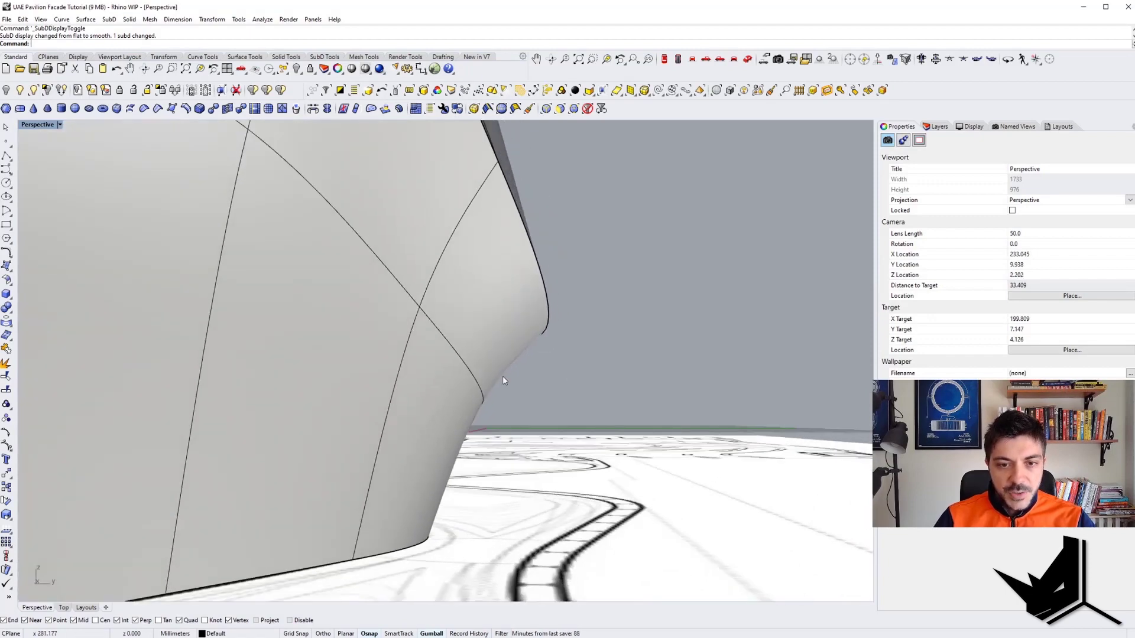
Compare the facade's profile beneath the fold with the reference photo 13.jpg placed beside the model
left_click(290, 637)
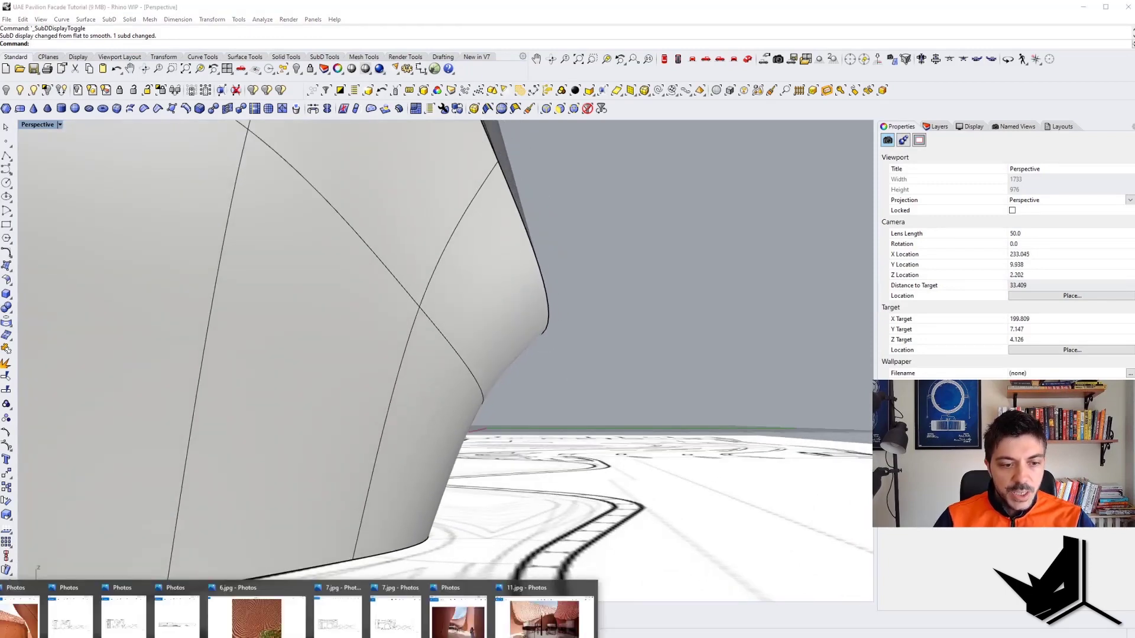
left_click(458, 618)
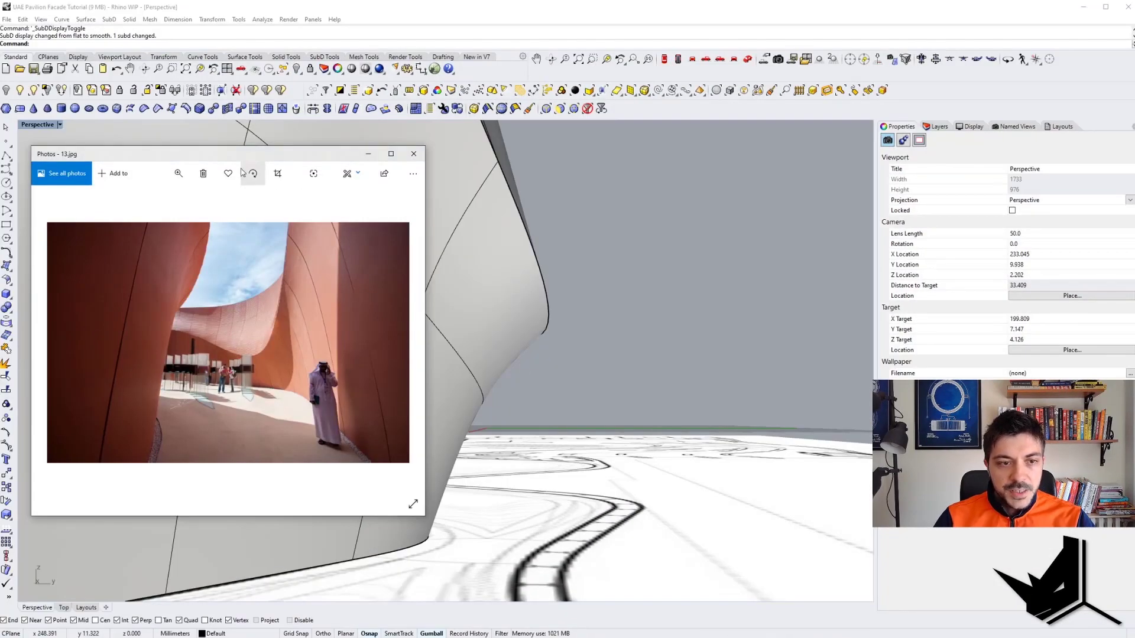
left_click_drag(251, 161, 803, 198)
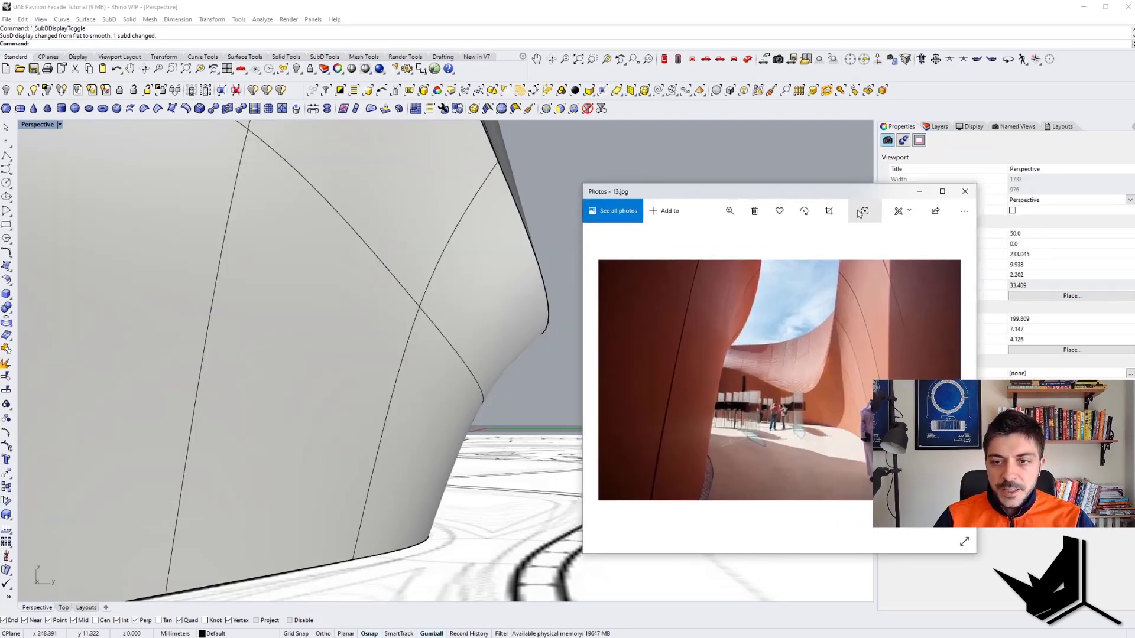
left_click(913, 194)
Select the whole creased midline edge loop and move it about 0.75 mm in the negative Y direction
right_click_drag(647, 295, 370, 421)
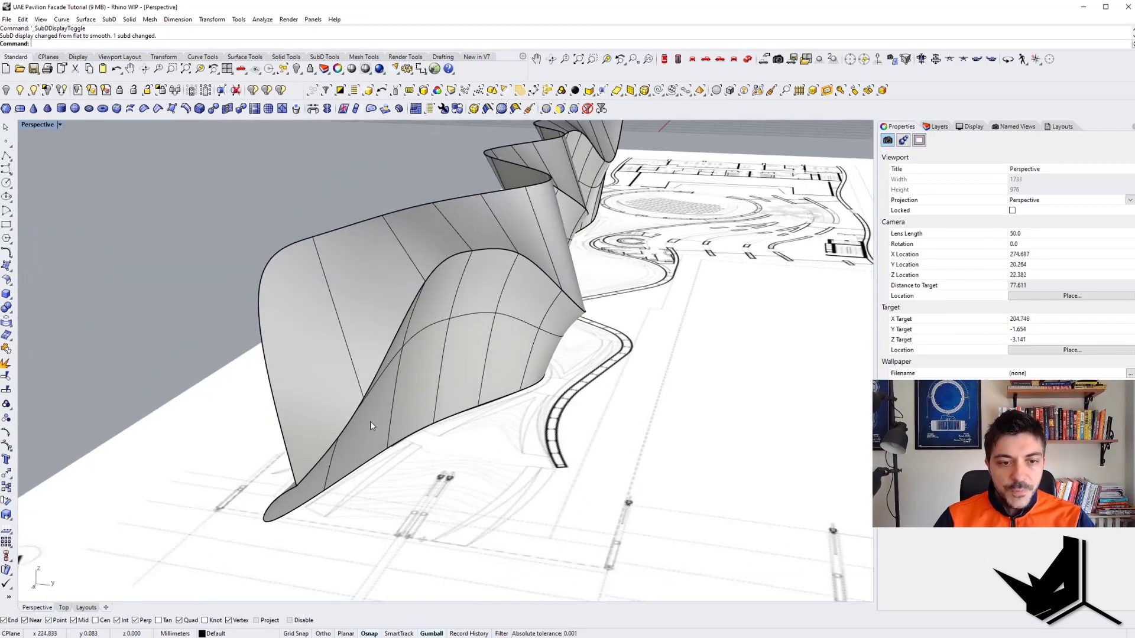
double_click(320, 460, "ctrl+shift")
right_click_drag(561, 355, 589, 273)
scroll(589, 272, "up", 4)
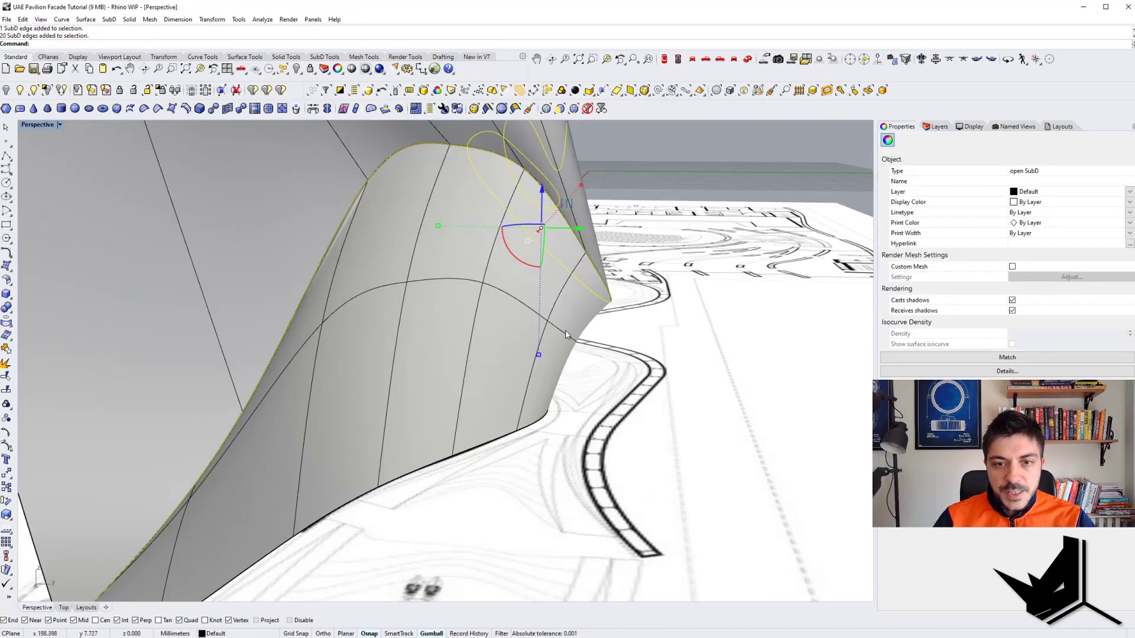
scroll(562, 333, "down", 6)
right_click_drag(562, 333, 573, 251)
scroll(573, 251, "up", 3)
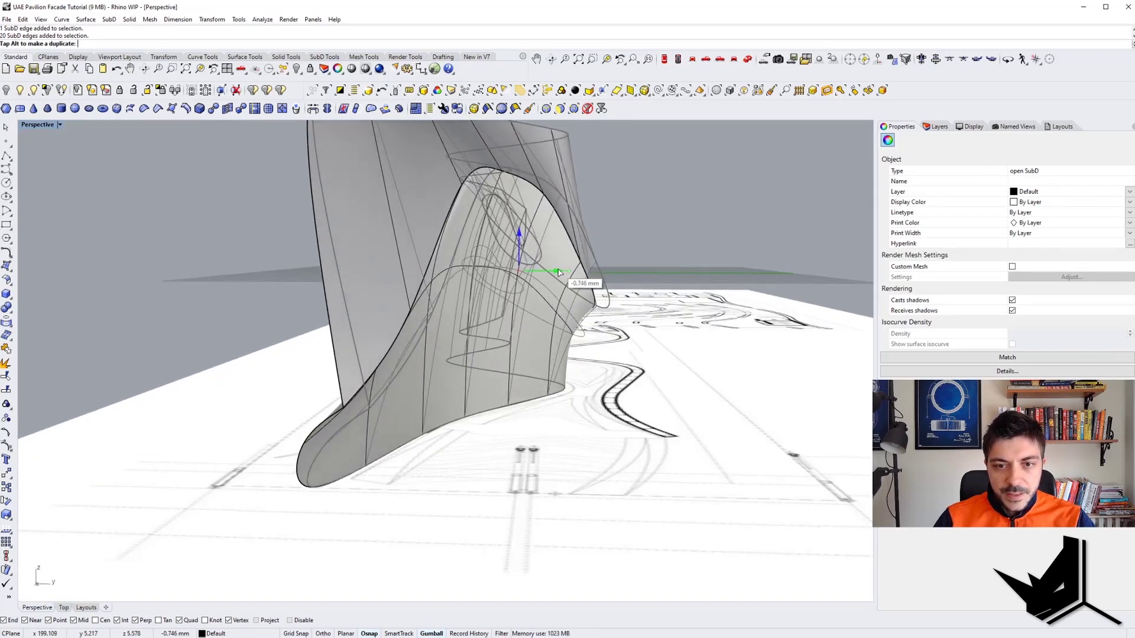
mouse_move(620, 298)
right_mouse_down()
mouse_move(650, 256)
mouse_move(597, 289)
mouse_move(585, 334)
mouse_move(525, 311)
mouse_move(636, 296)
right_mouse_up()
left_click(625, 277)
Reselect the creased midline loop and shift it about another 0.5 mm in the negative Y direction
scroll(597, 289, "up", 5)
scroll(526, 311, "down", 4)
right_click_drag(300, 403, 281, 358)
left_click(281, 358, "ctrl+shift")
key("Escape")
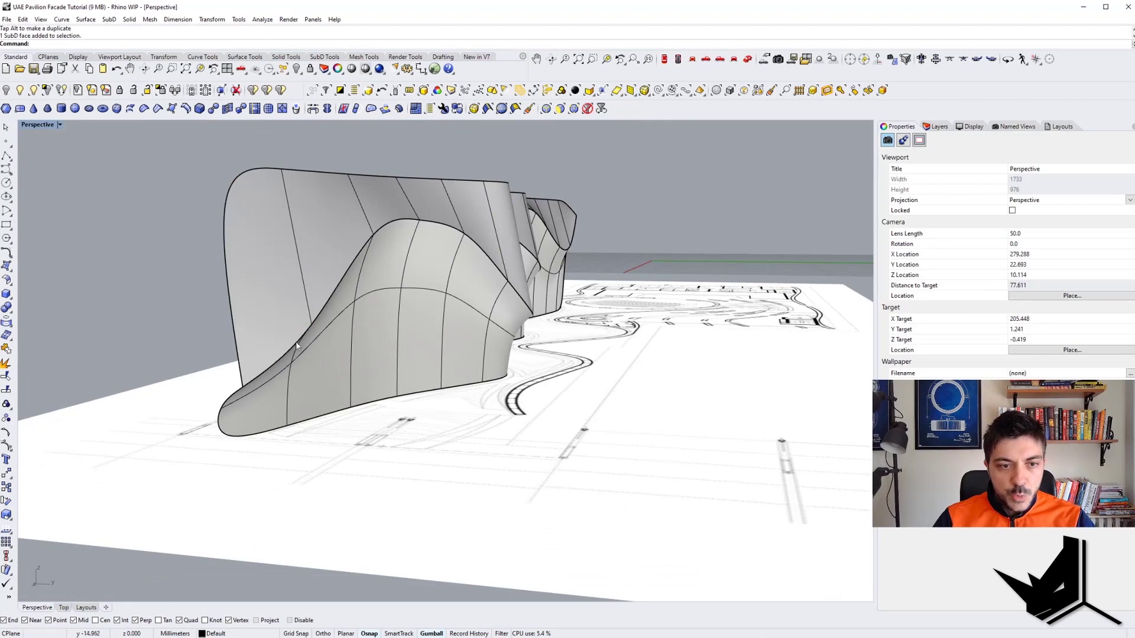
double_click(281, 363, "ctrl+shift")
scroll(501, 264, "up", 5)
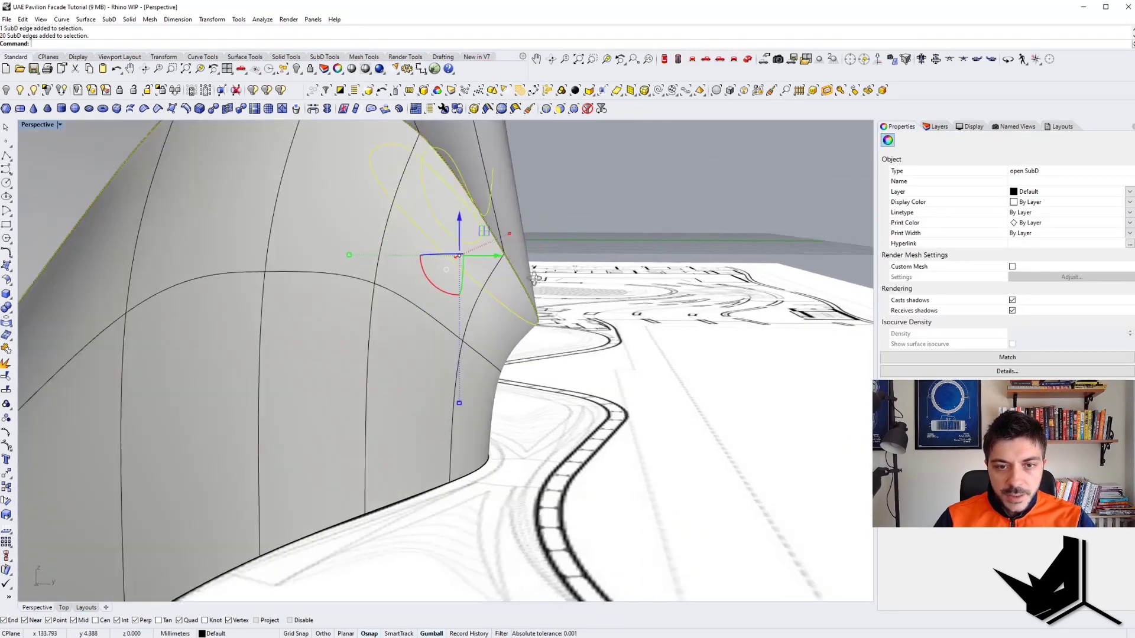
left_click_drag(489, 260, 482, 260)
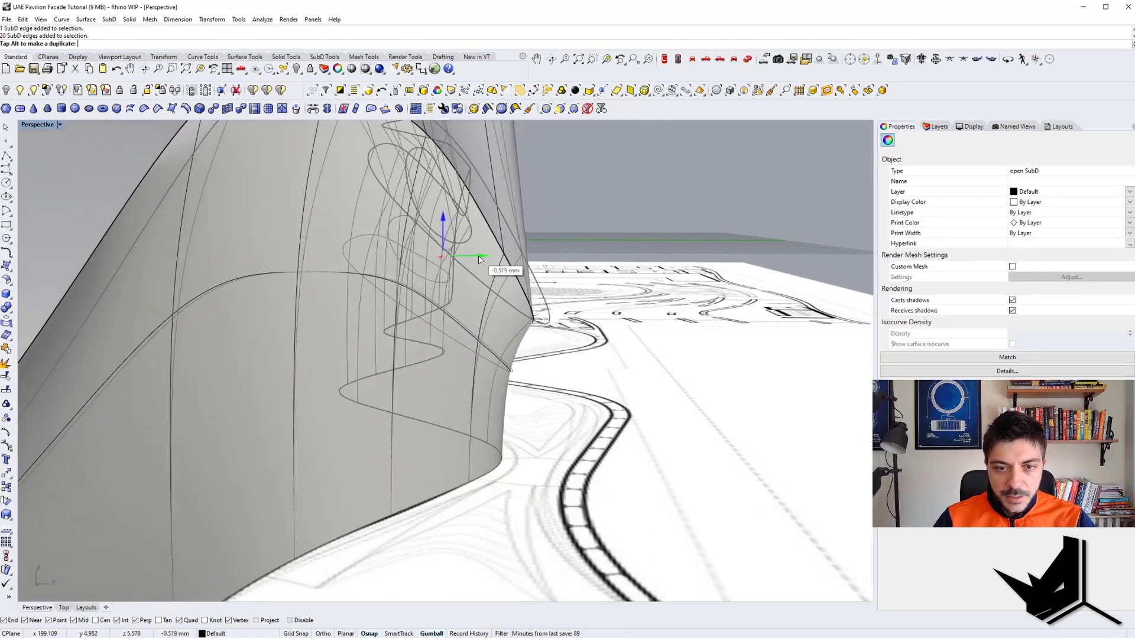
scroll(609, 240, "down", 5)
left_click(698, 210)
Examine the facade's overall shape and compare its fold with the reference photo 11.jpg
mouse_move(697, 210)
right_mouse_down()
mouse_move(446, 203)
mouse_move(437, 258)
mouse_move(494, 287)
mouse_move(511, 314)
mouse_move(658, 331)
mouse_move(670, 347)
mouse_move(552, 337)
mouse_move(627, 365)
mouse_move(404, 625)
right_mouse_up()
scroll(437, 250, "down", 4)
scroll(669, 345, "down", 6)
scroll(627, 364, "up", 3)
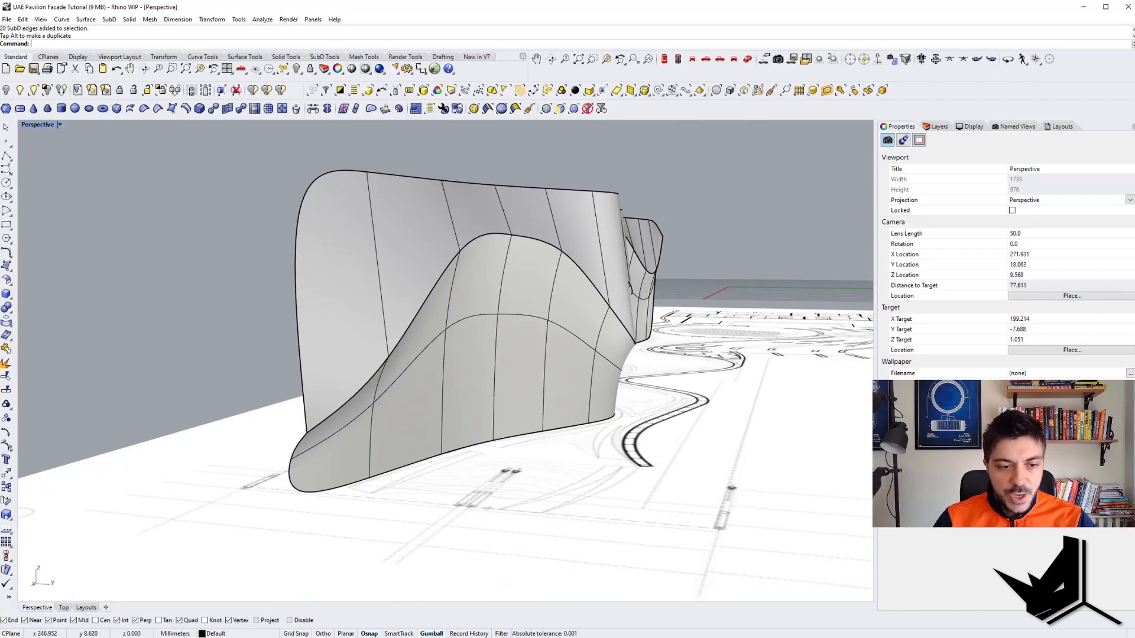
mouse_move(280, 631)
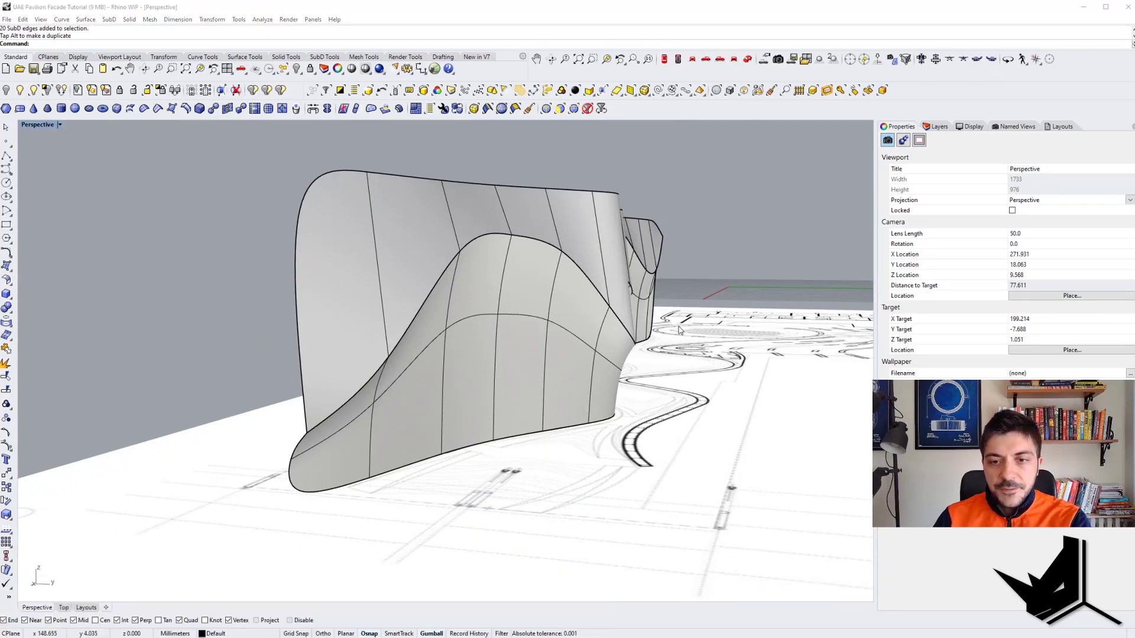
left_click_drag(0, 177, 572, 102)
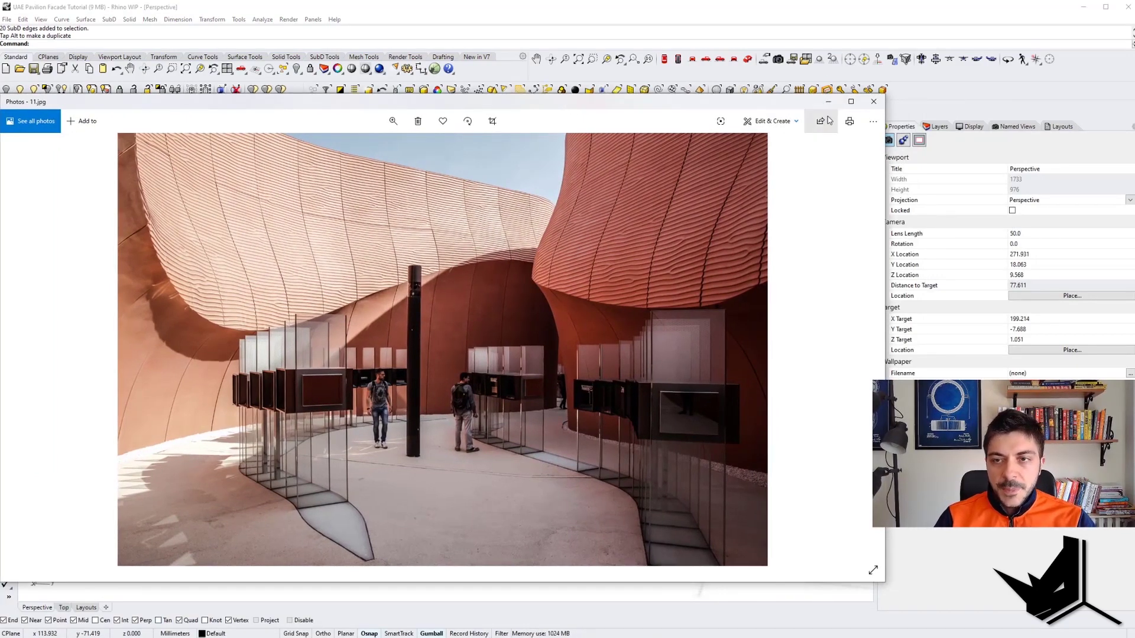
left_click(822, 106)
Draw a straight line from the wall's end base point on the upright section drawing across the plan, past the facade's end
mouse_move(620, 339)
right_mouse_down()
mouse_move(541, 368)
mouse_move(413, 379)
mouse_move(334, 368)
mouse_move(580, 408)
mouse_move(469, 338)
mouse_move(538, 370)
mouse_move(520, 397)
mouse_move(432, 424)
mouse_move(592, 423)
right_mouse_up()
scroll(580, 408, "down", 6)
scroll(355, 361, "down", 6)
right_click_drag(331, 384, 487, 291)
scroll(540, 261, "up", 4)
scroll(578, 271, "down", 2)
right_click_drag(598, 319, 564, 333)
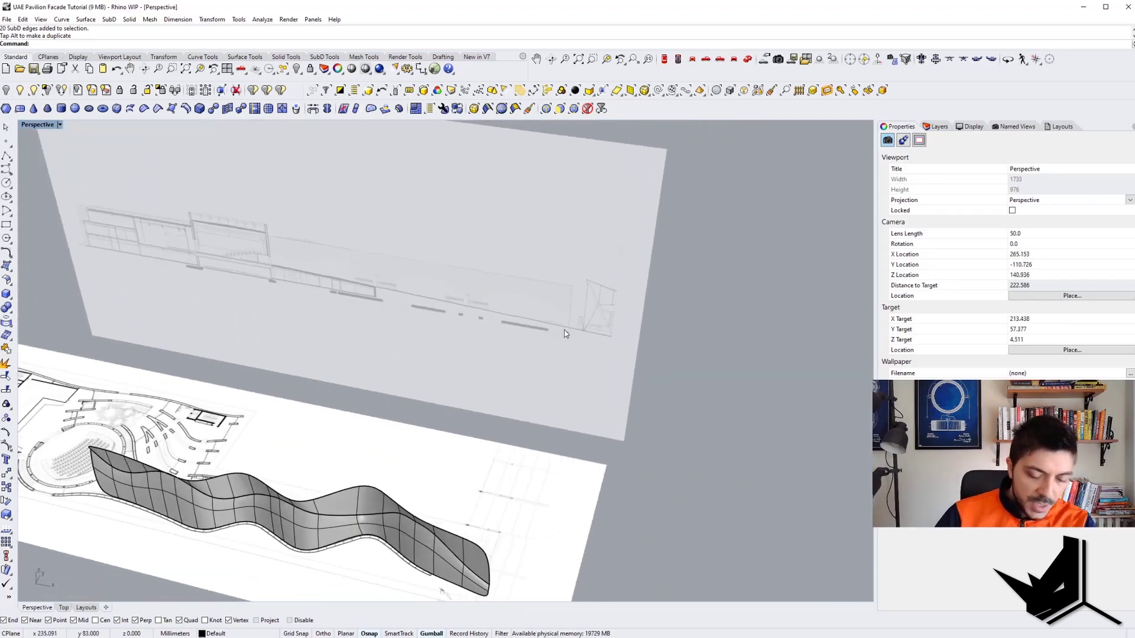
type("Line")
key("Return")
scroll(563, 326, "up", 11)
left_click(579, 334)
scroll(531, 373, "down", 5)
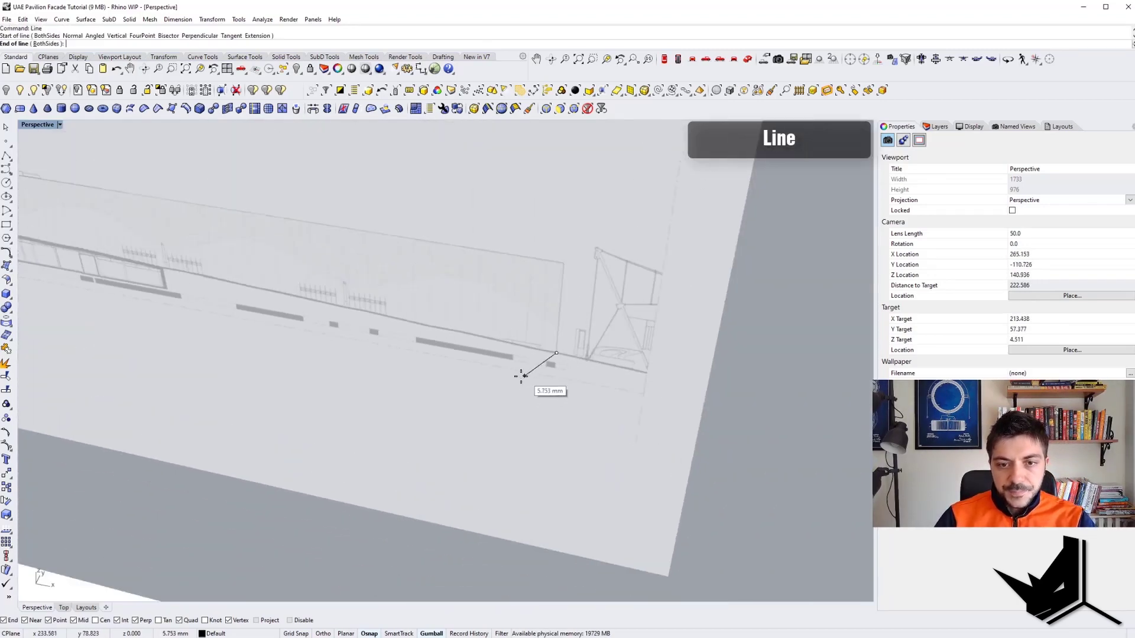
scroll(521, 375, "down", 4)
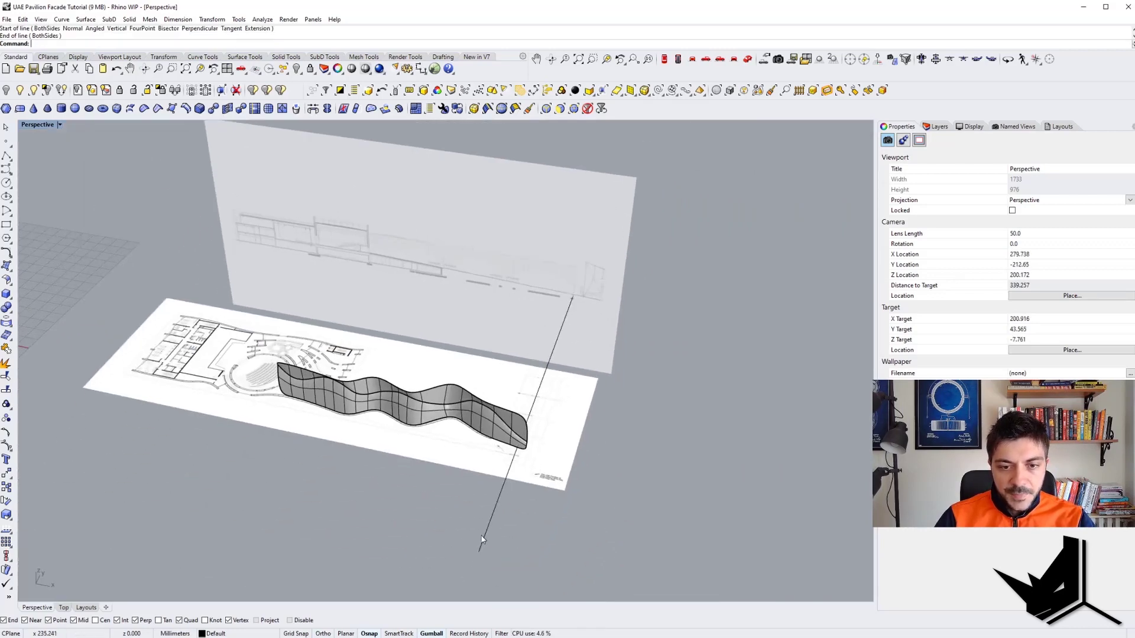
right_click_drag(481, 539, 378, 524)
Create a new layer named SubD
left_click(938, 129)
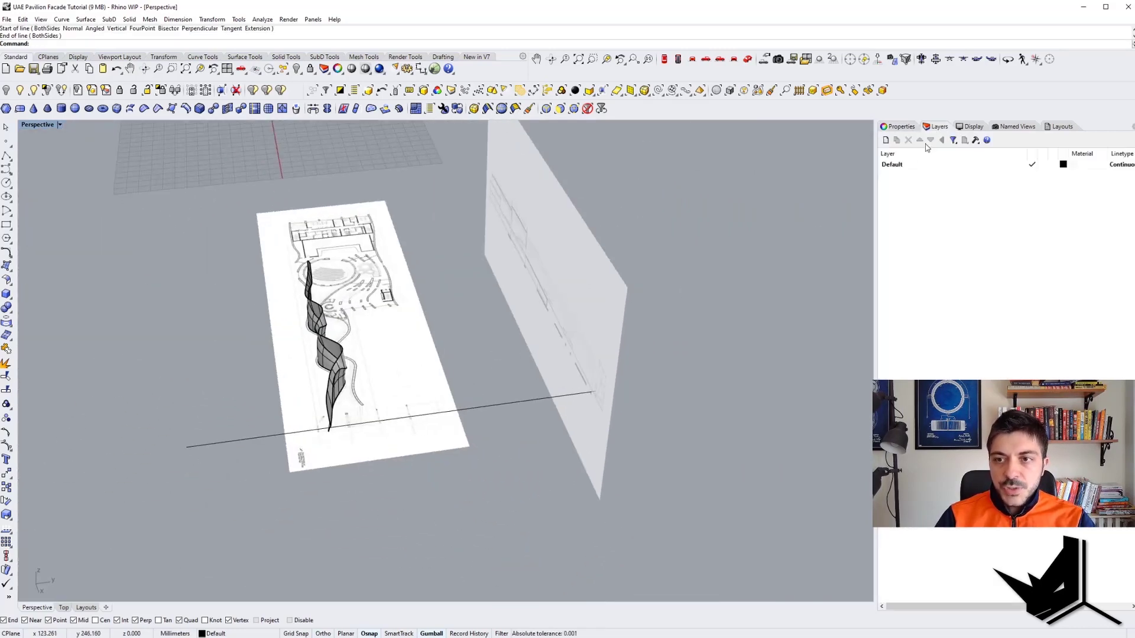
key("BackSpace")
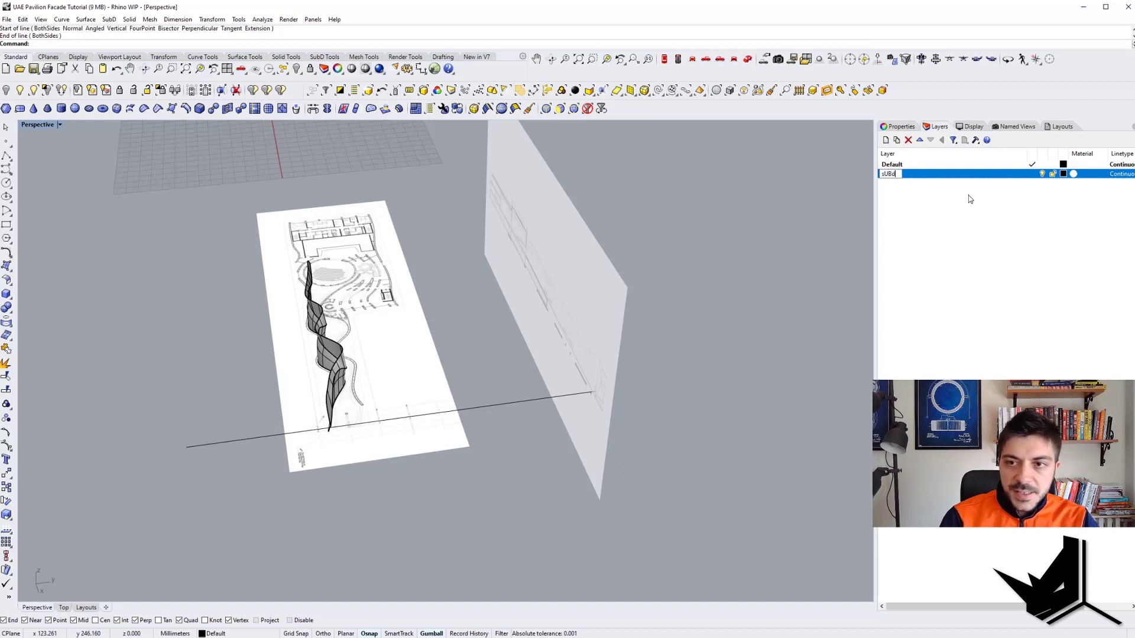
type("SubD")
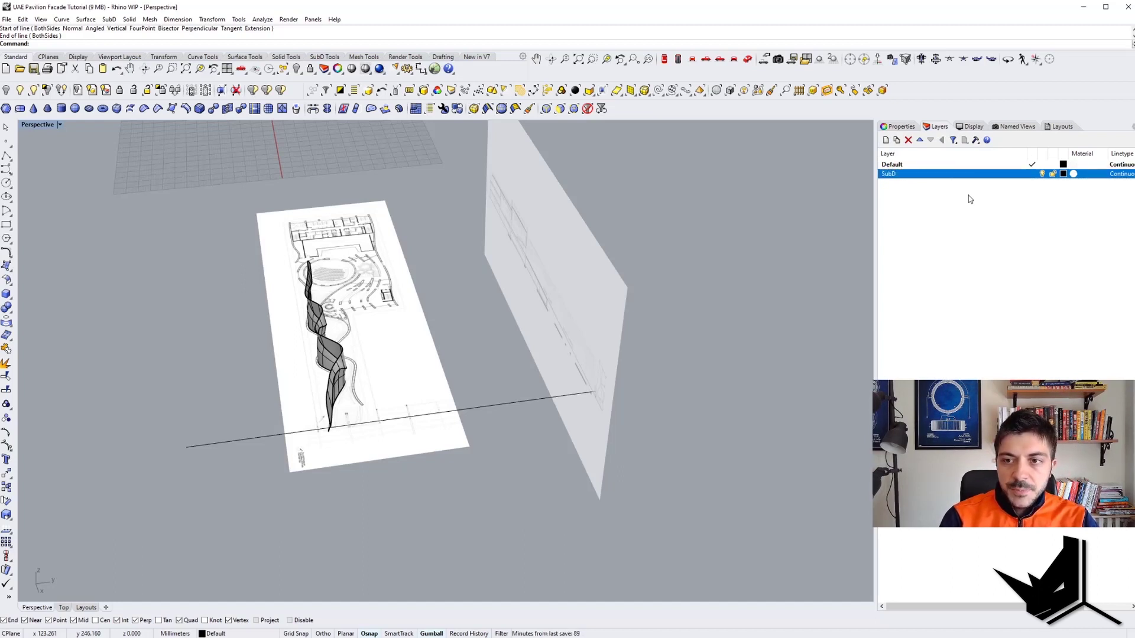
key("Return")
Copy the facade SubD in place, assign one of the copies to the SubD layer, and hide that layer
right_click_drag(335, 356, 355, 367, "shift")
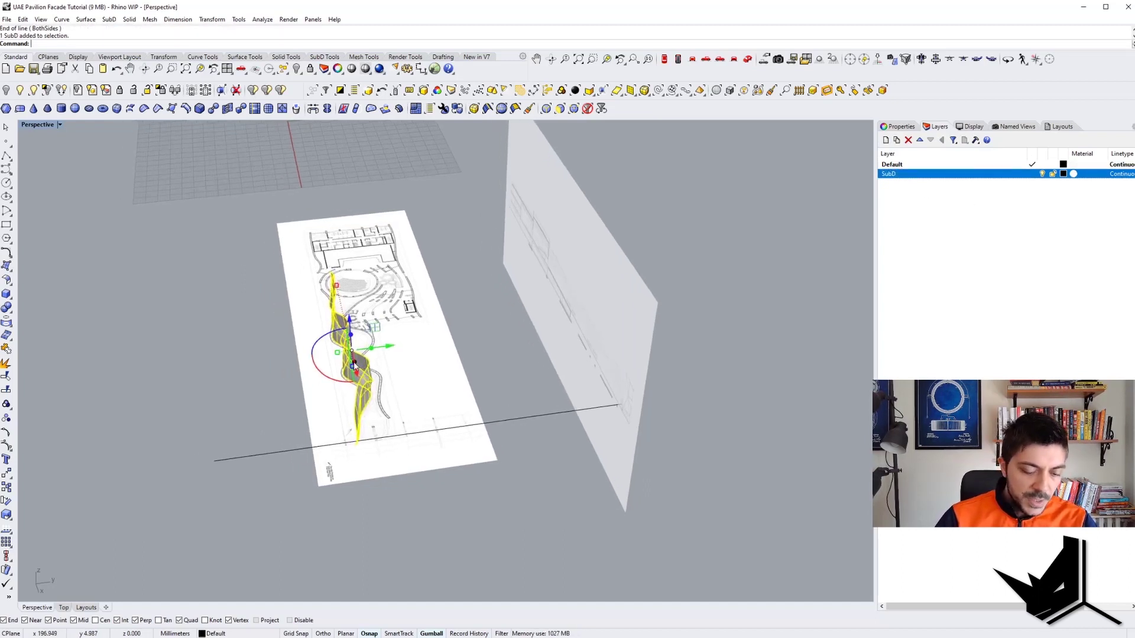
left_click(363, 371)
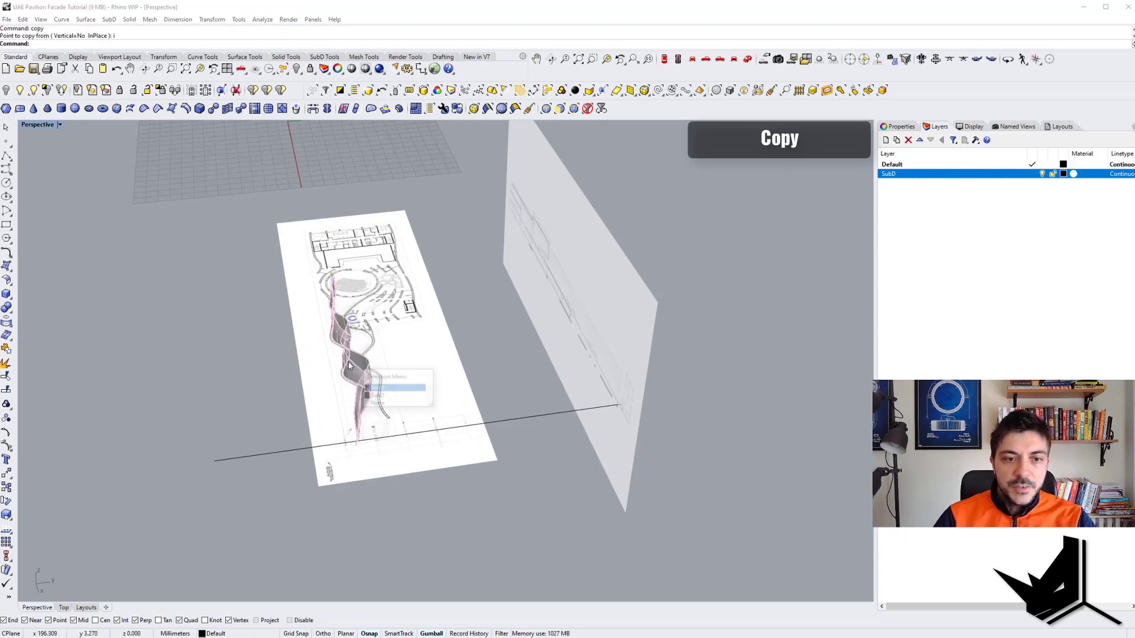
right_click(914, 177)
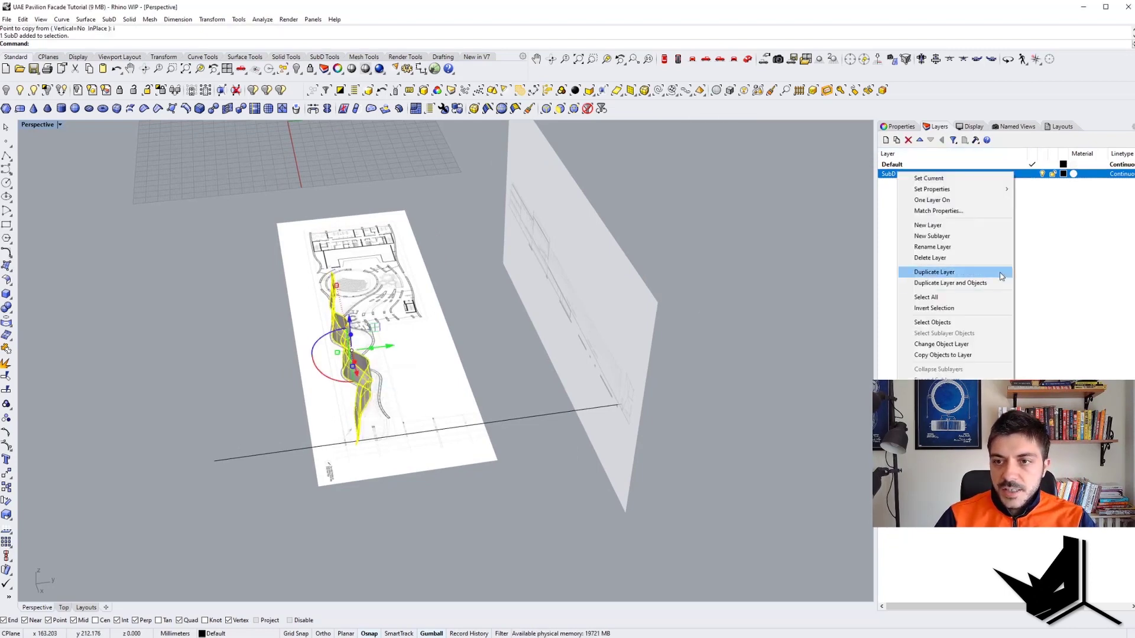
left_click(958, 344)
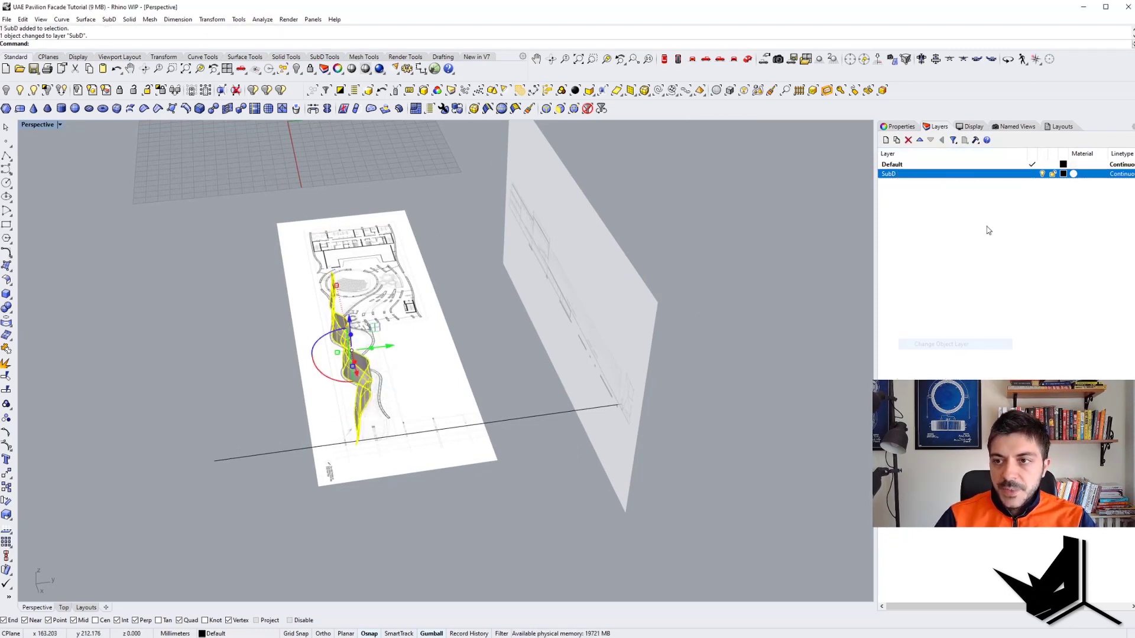
left_click(901, 125)
left_click(937, 126)
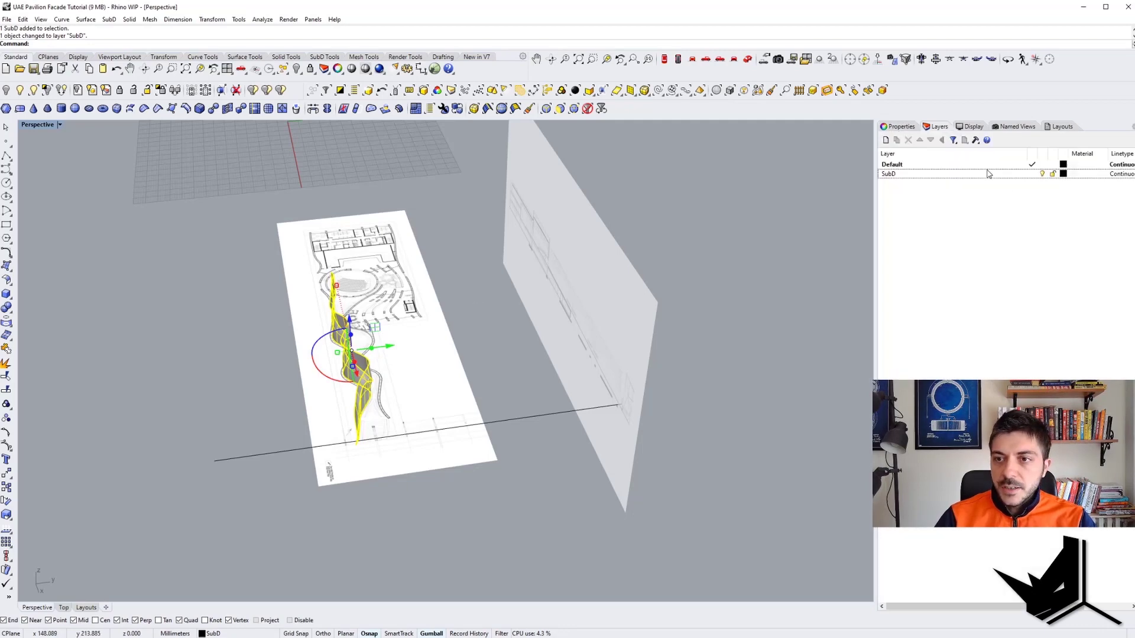
left_click(1042, 175)
Clear the guide line's selection and switch the facade SubD from smooth to flat display
right_click_drag(685, 228, 366, 283)
scroll(355, 355, "up", 6)
right_click_drag(355, 355, 378, 366)
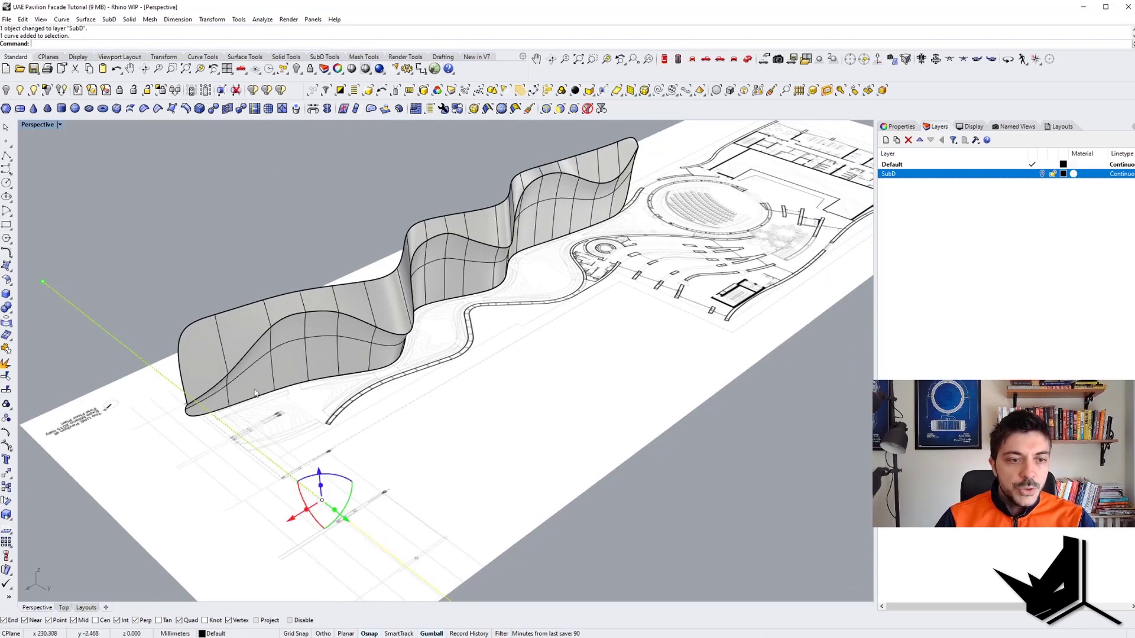
mouse_move(255, 393)
right_mouse_down()
mouse_move(352, 278)
mouse_move(479, 335)
mouse_move(455, 342)
right_mouse_up()
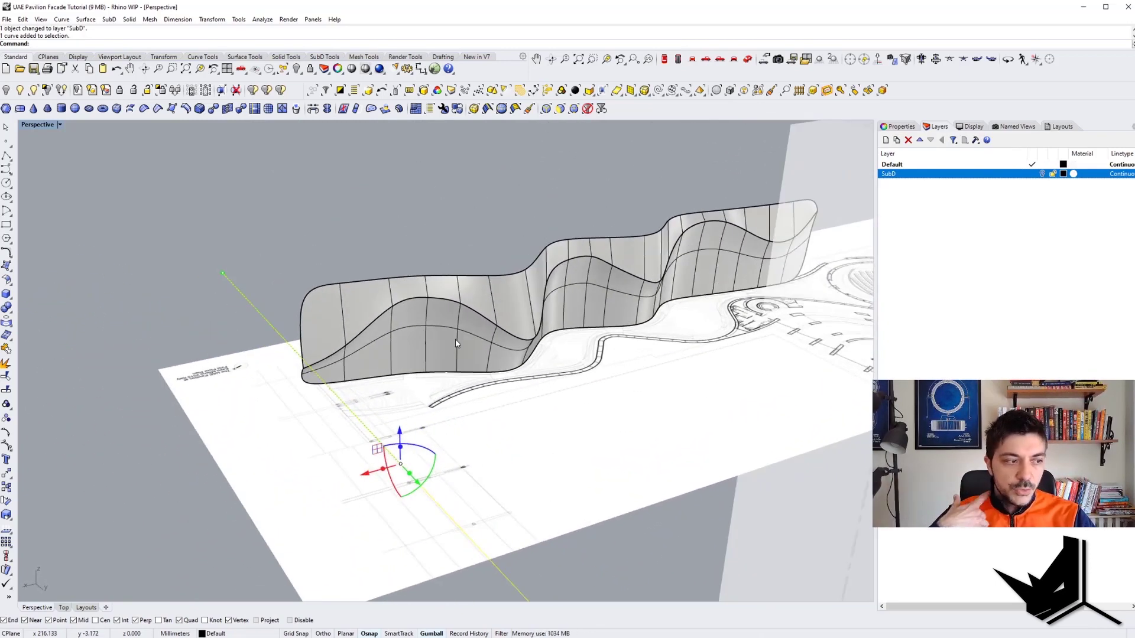
key("Escape")
right_click_drag(520, 296, 505, 317)
key("Tab")
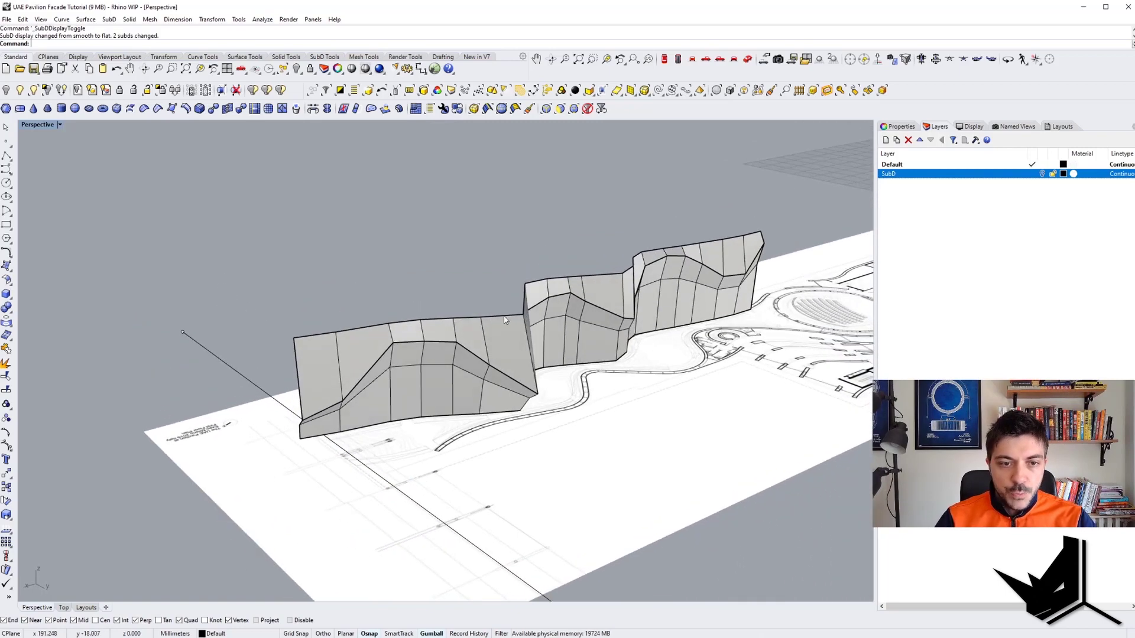
scroll(373, 335, "up", 4)
double_click(282, 341, "ctrl+shift")
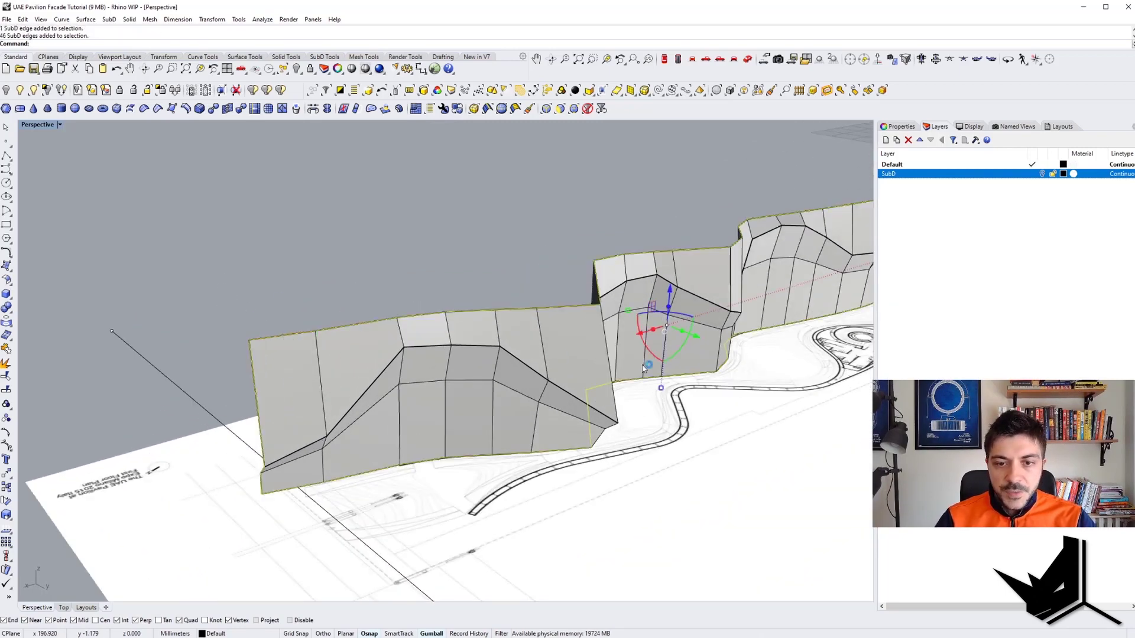
scroll(644, 369, "down", 6)
mouse_move(606, 397)
right_mouse_down()
mouse_move(571, 408)
mouse_move(534, 388)
mouse_move(521, 400)
mouse_move(567, 421)
mouse_move(505, 402)
mouse_move(613, 367)
mouse_move(612, 406)
right_mouse_up()
key("Escape")
Extrude the full chain of the facade's top edges slightly upward to form a narrow strip
scroll(404, 380, "up", 5)
left_click(327, 370, "ctrl+shift")
scroll(327, 369, "down", 5)
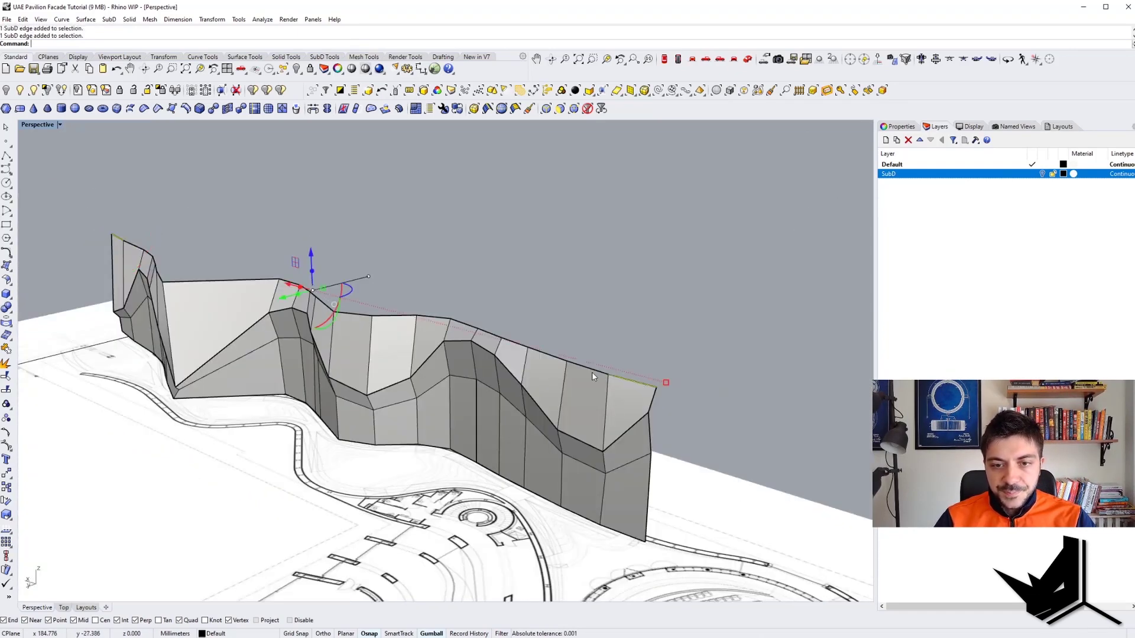
scroll(290, 296, "up", 3)
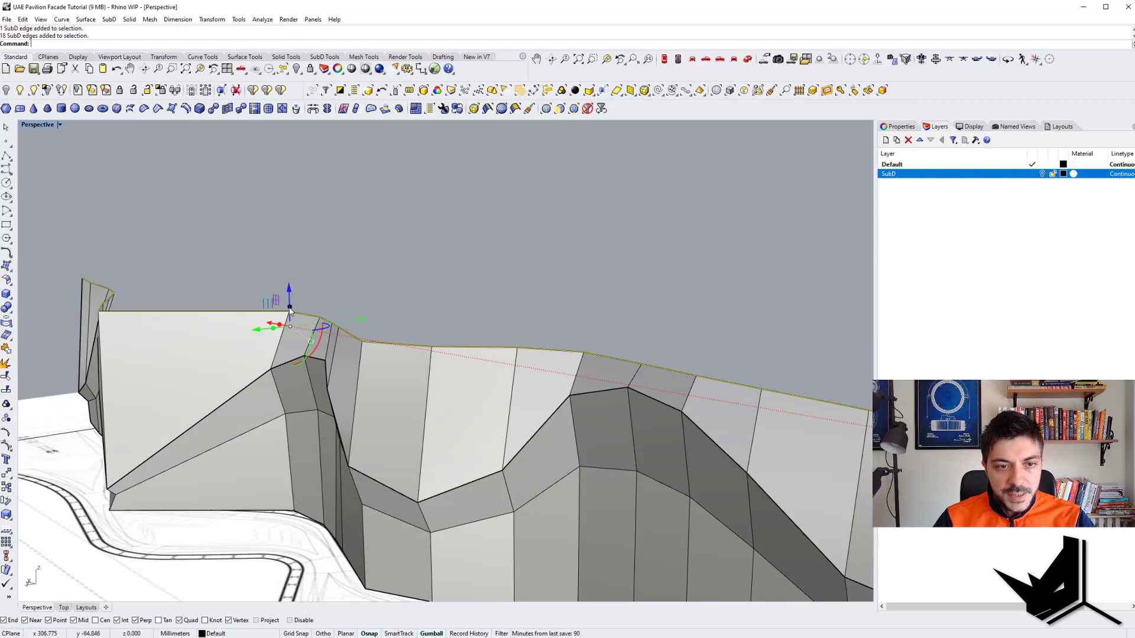
left_click_drag(289, 307, 289, 304)
Extrude the vertical edges of the facade end near the round auditorium outward into a narrow strip, including the top strip's short edge
right_click_drag(653, 331, 587, 299)
scroll(384, 250, "down", 4)
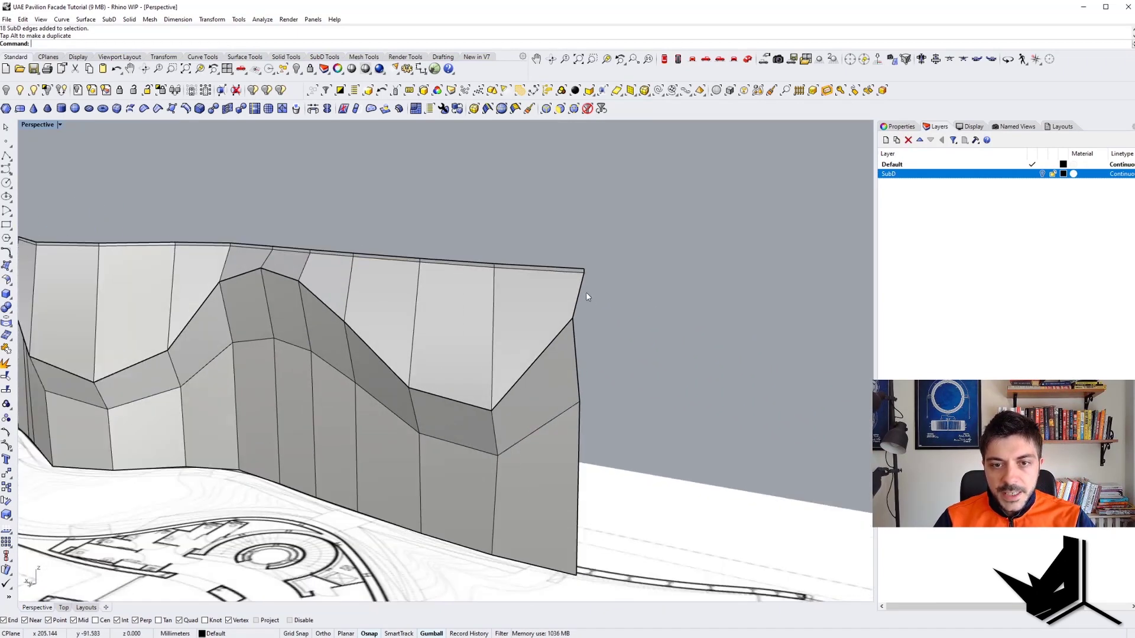
scroll(587, 284, "up", 3)
double_click(582, 261)
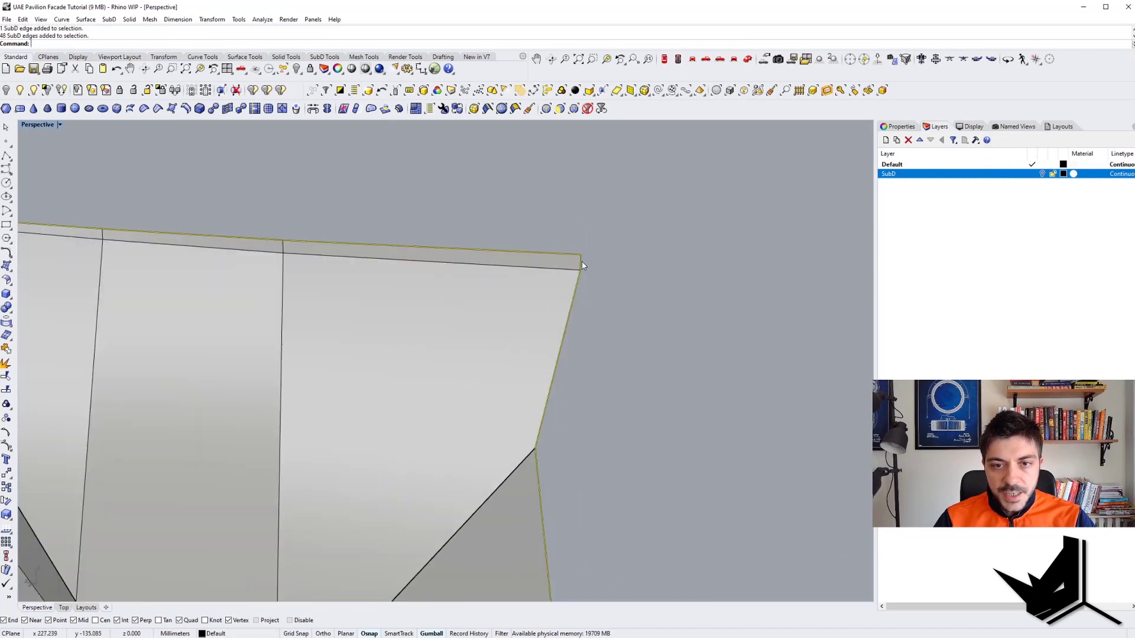
scroll(582, 266, "up", 3)
left_click(581, 264, "ctrl+shift")
scroll(582, 266, "down", 7)
right_click_drag(576, 362, 589, 192, "shift")
scroll(607, 361, "up", 3)
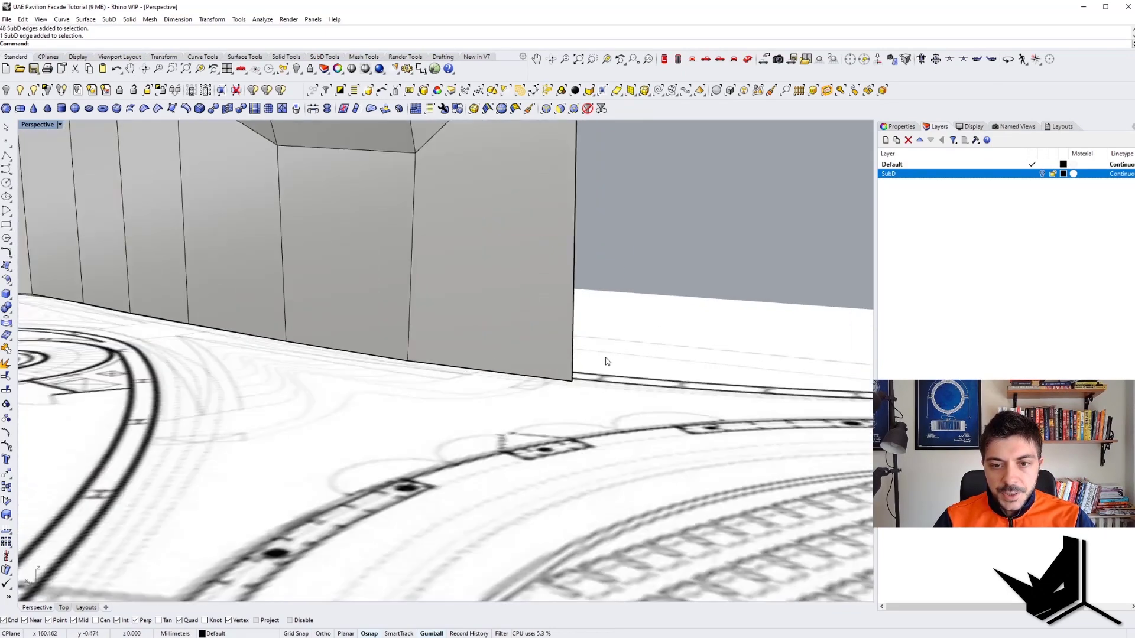
left_click(577, 362)
scroll(558, 259, "up", 4)
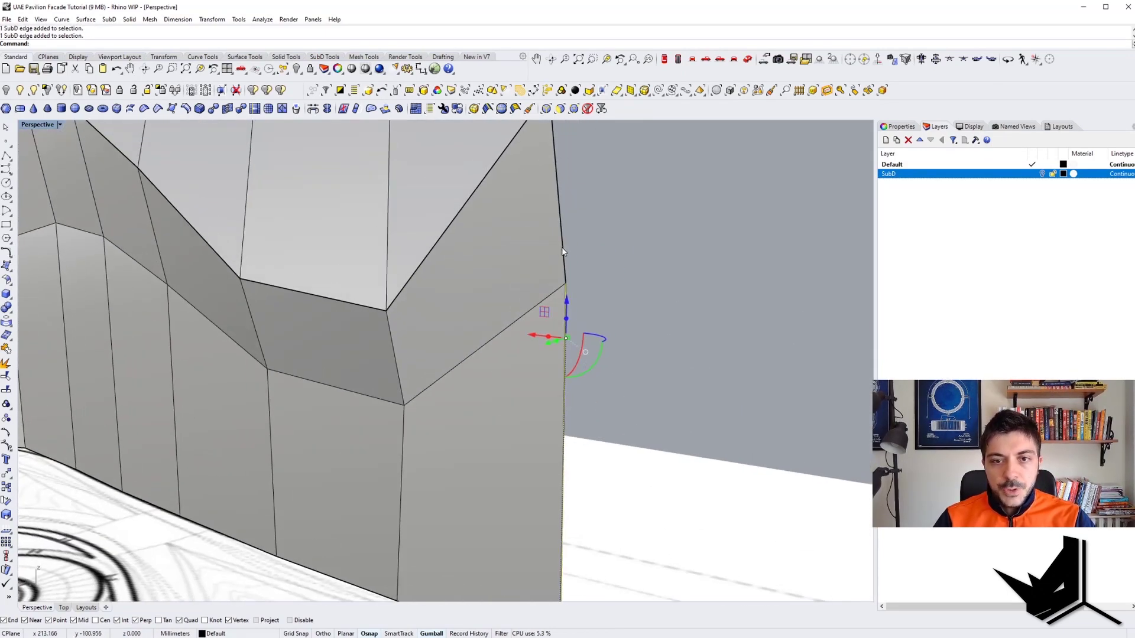
double_click(562, 251)
scroll(567, 251, "down", 4)
scroll(621, 243, "up", 4)
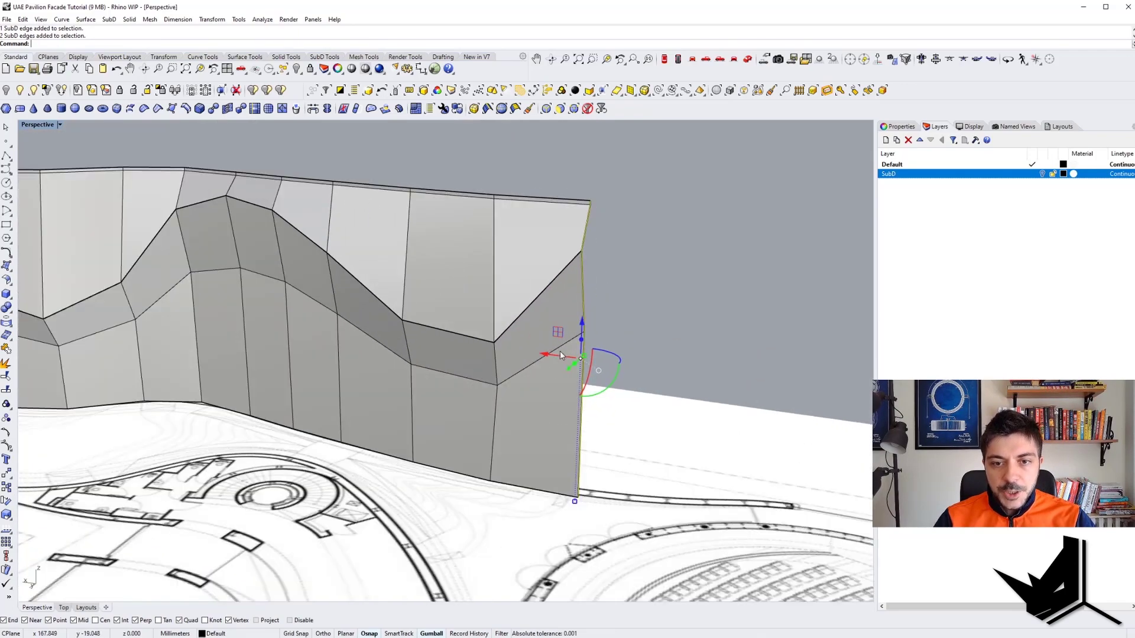
left_click_drag(562, 359, 566, 360)
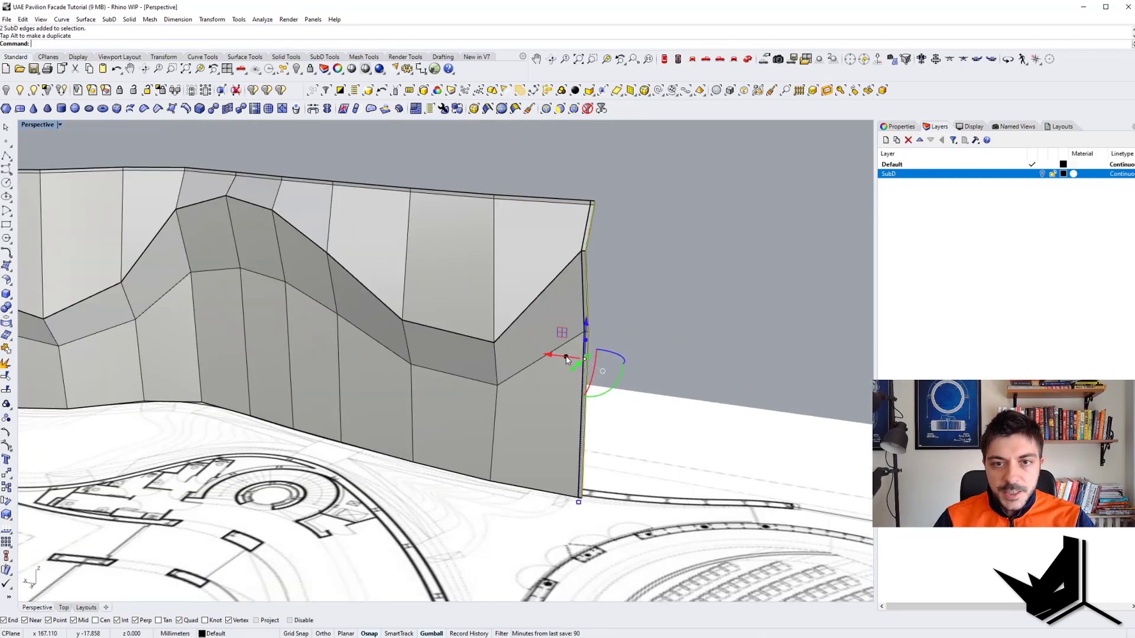
Extrude the vertical edges at the facade's opposite end, beside the guide line, outward into a matching narrow strip
right_click_drag(581, 284, 416, 304)
scroll(734, 325, "down", 4)
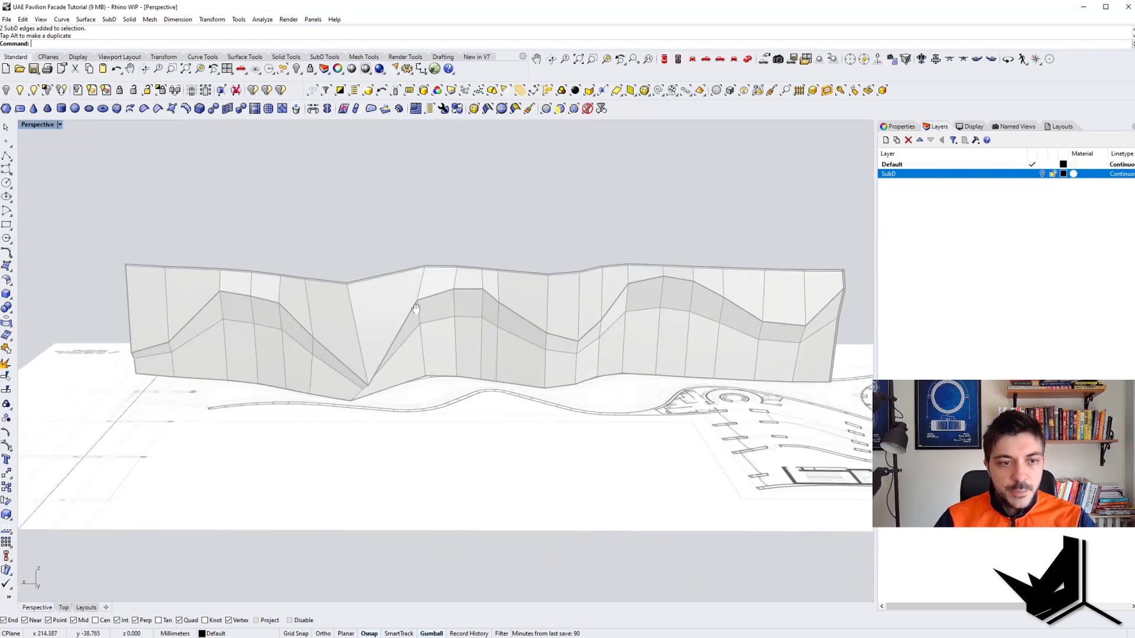
right_click_drag(134, 300, 422, 324, "shift")
scroll(422, 324, "up", 5)
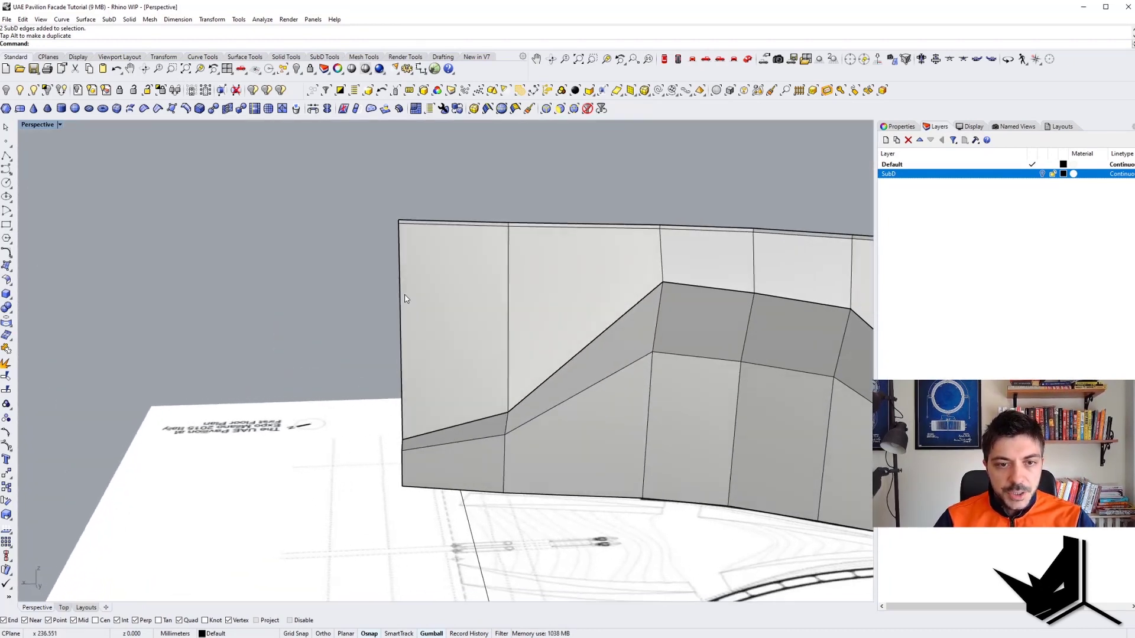
scroll(399, 220, "up", 7)
left_click(395, 231, "ctrl+shift")
scroll(396, 232, "down", 5)
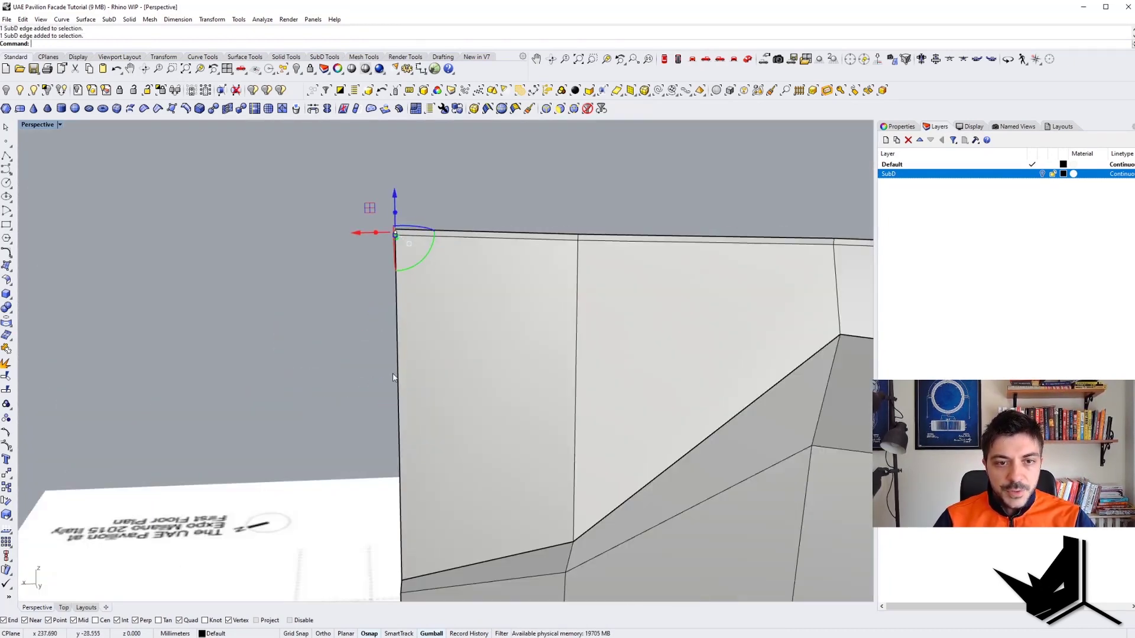
right_click_drag(395, 380, 385, 284, "shift")
scroll(422, 524, "up", 2)
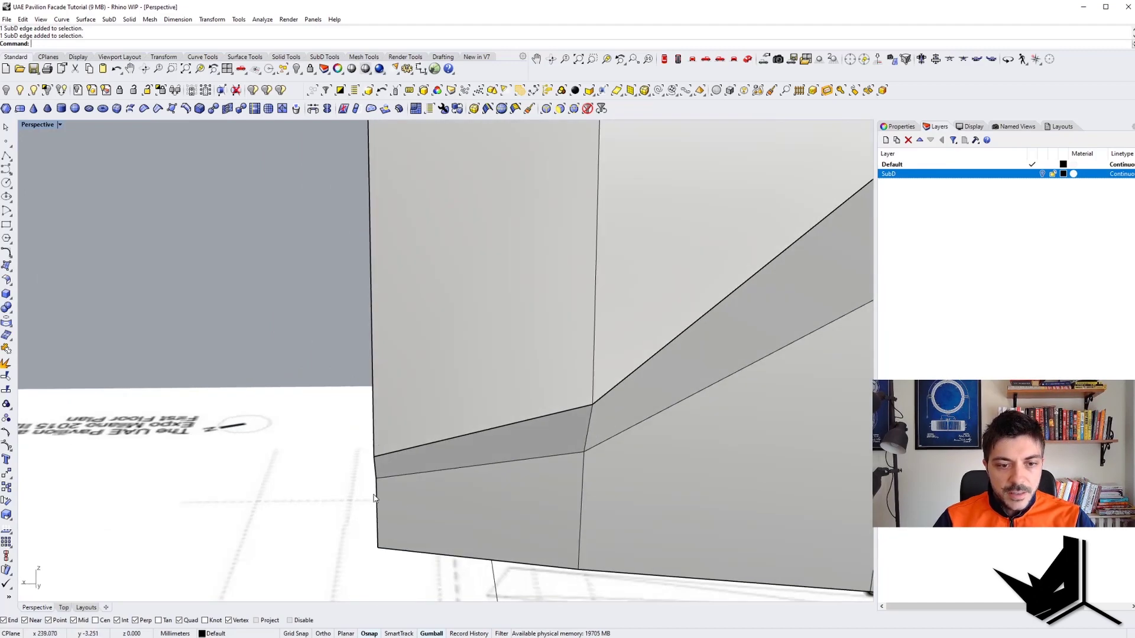
scroll(375, 448, "down", 5)
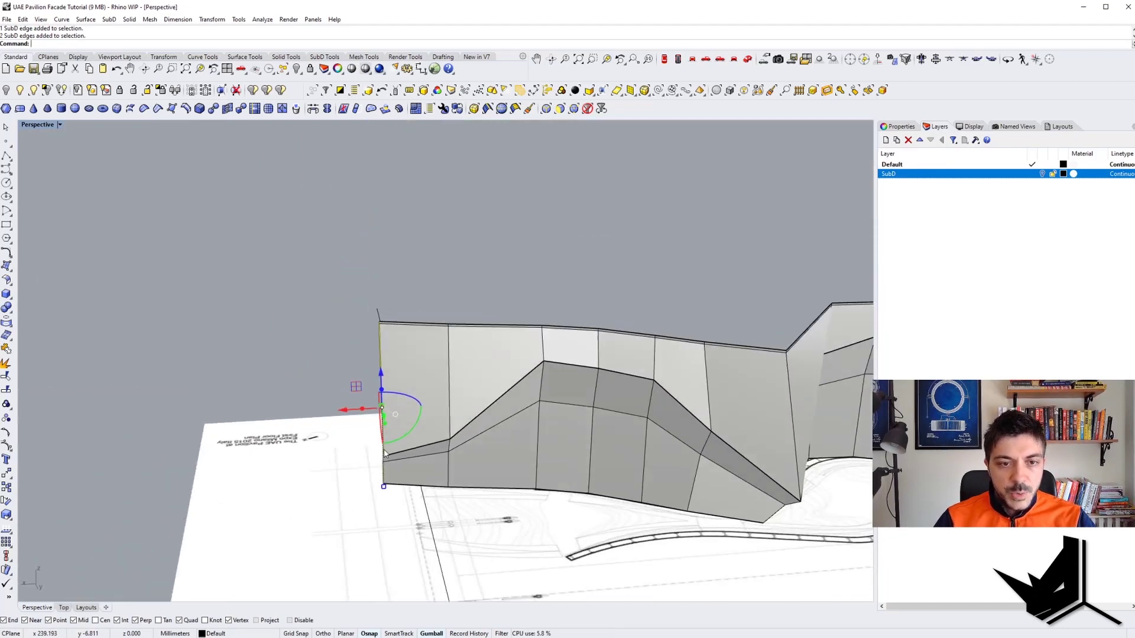
scroll(383, 405, "up", 5)
left_click_drag(366, 433, 360, 433)
Extrude the whole chain of the facade's bottom edges, including both end strips, slightly downward to complete the border
scroll(413, 408, "down", 5)
scroll(239, 447, "up", 6)
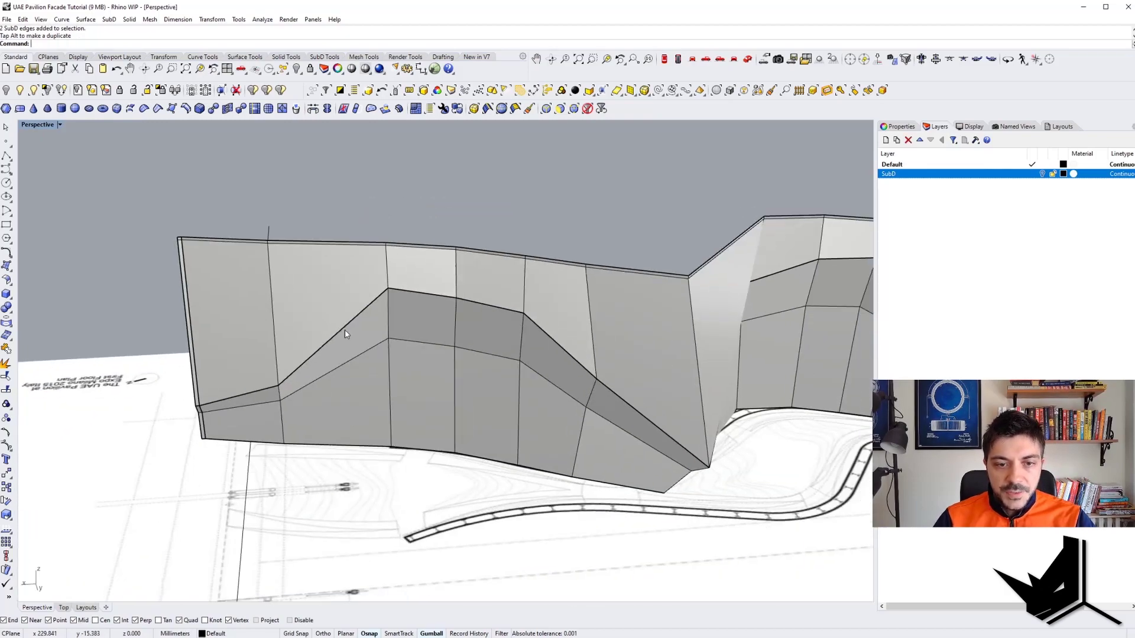
scroll(169, 456, "up", 3)
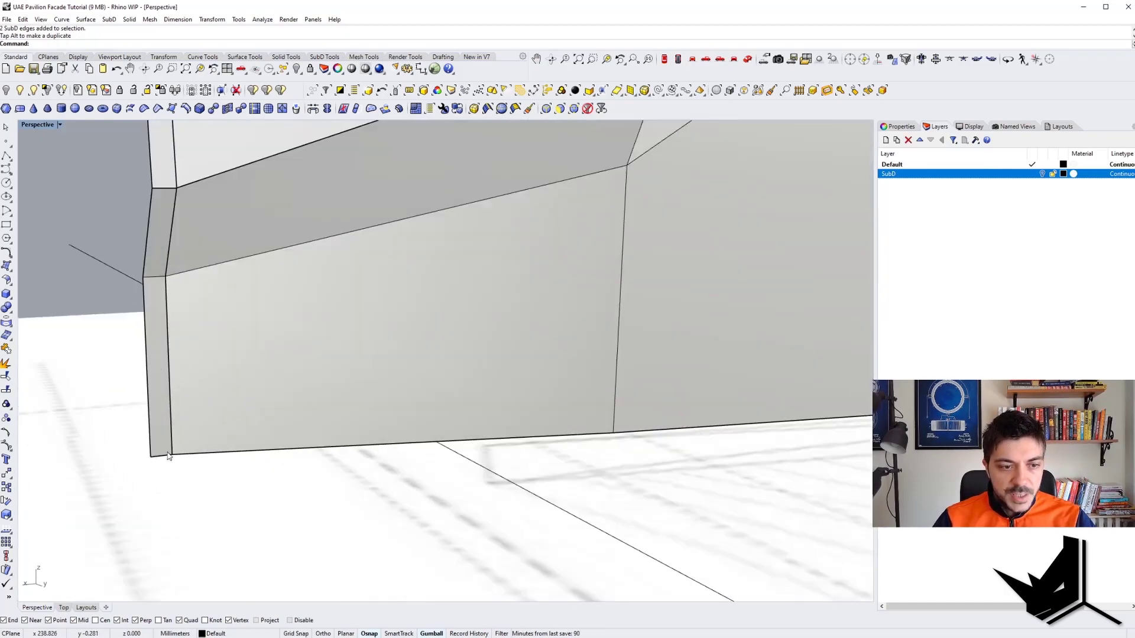
scroll(166, 461, "down", 5)
scroll(444, 423, "up", 6)
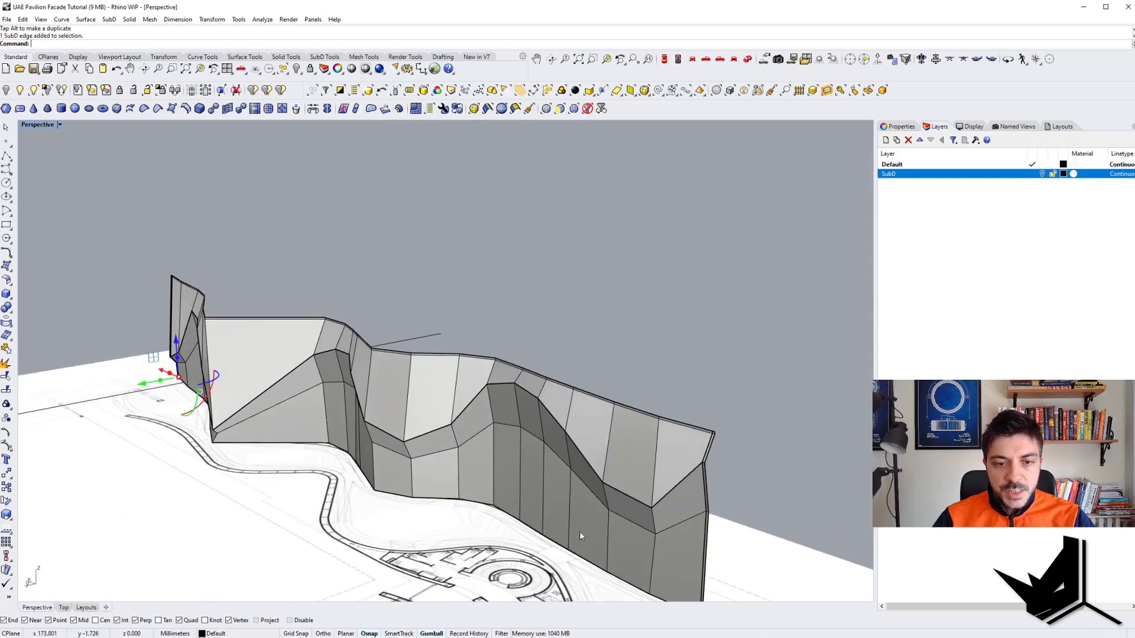
scroll(445, 423, "up", 4)
scroll(438, 377, "down", 3)
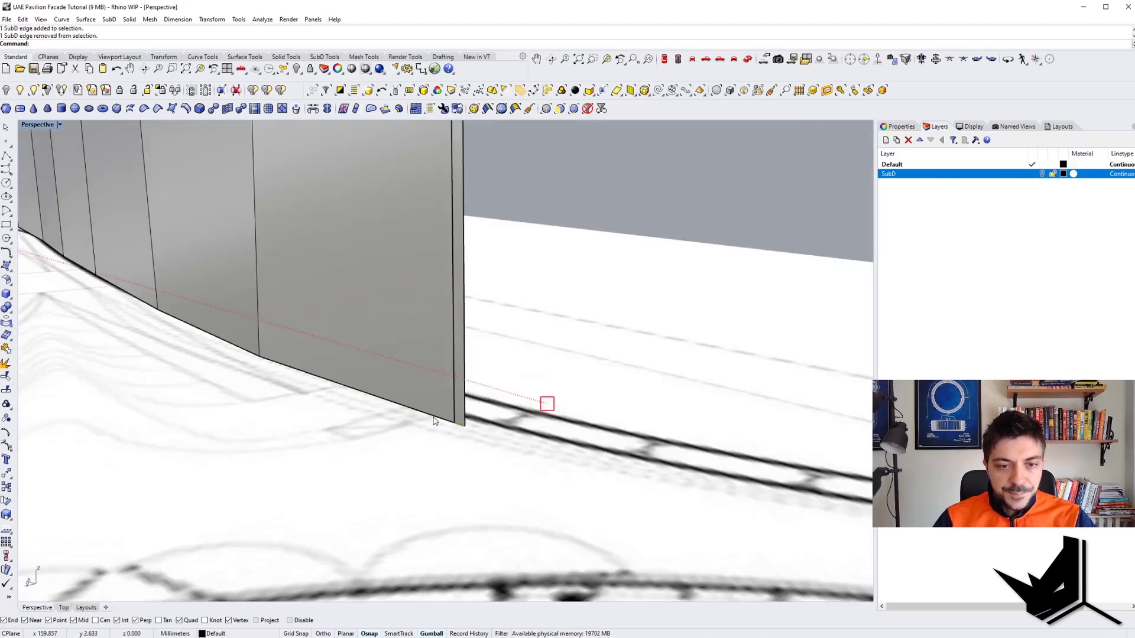
scroll(417, 418, "down", 4)
scroll(206, 325, "up", 5)
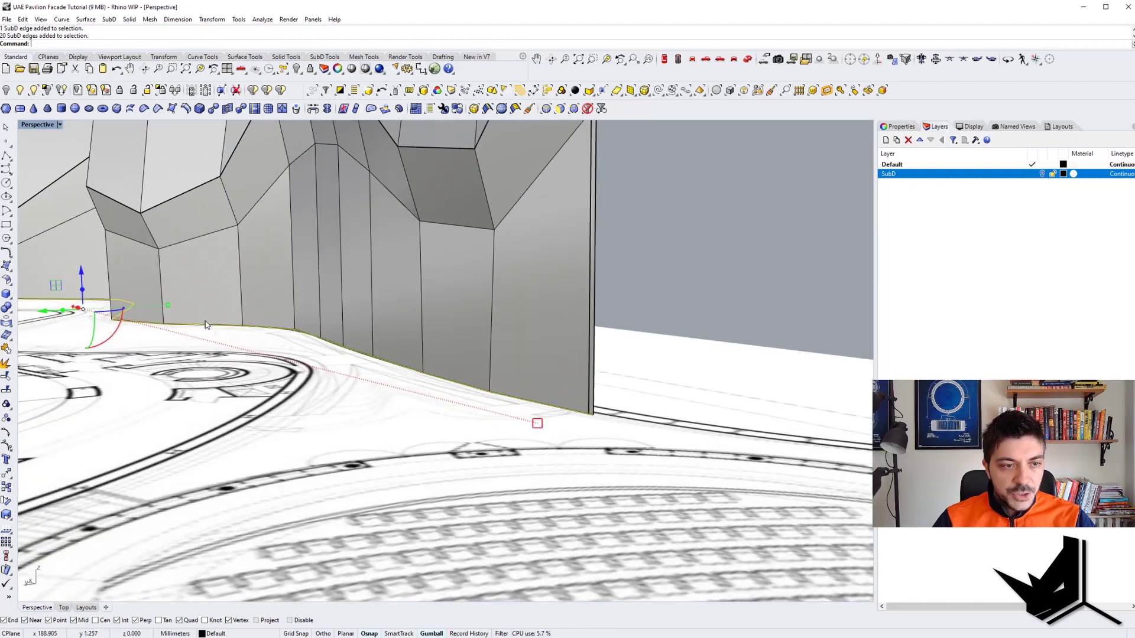
left_click_drag(83, 295, 82, 296)
Unlock the plan and section drawings and hide them, leaving the facade and guide line
scroll(286, 377, "up", 2)
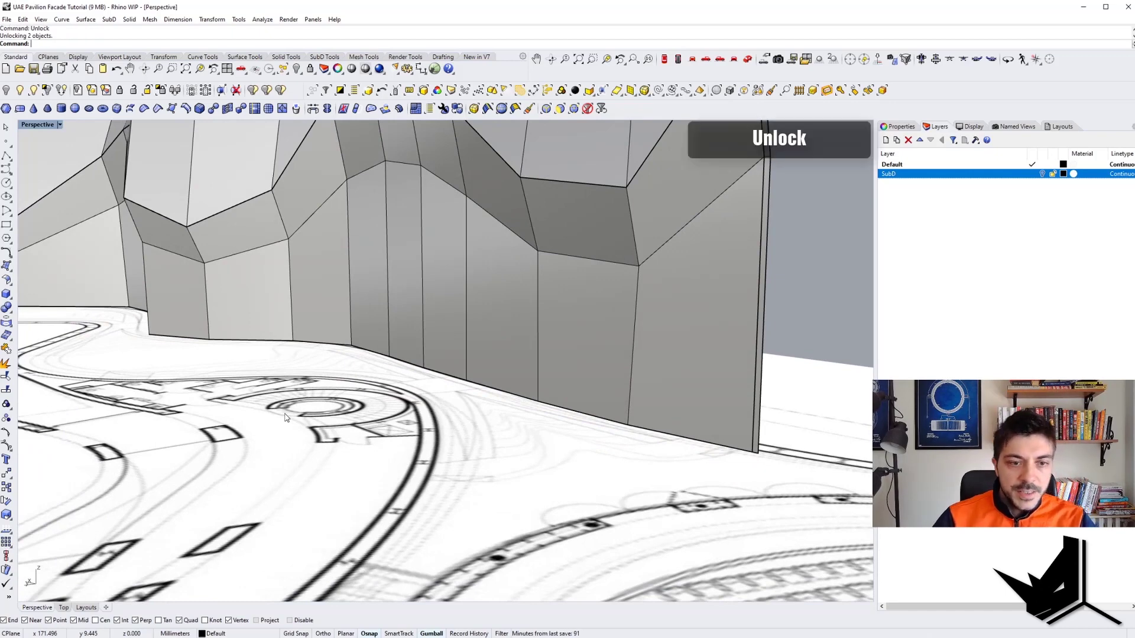
left_click(10, 91)
scroll(260, 373, "down", 6)
right_click_drag(331, 390, 224, 456)
scroll(253, 435, "down", 4)
scroll(343, 417, "up", 10)
right_click_drag(343, 416, 465, 408)
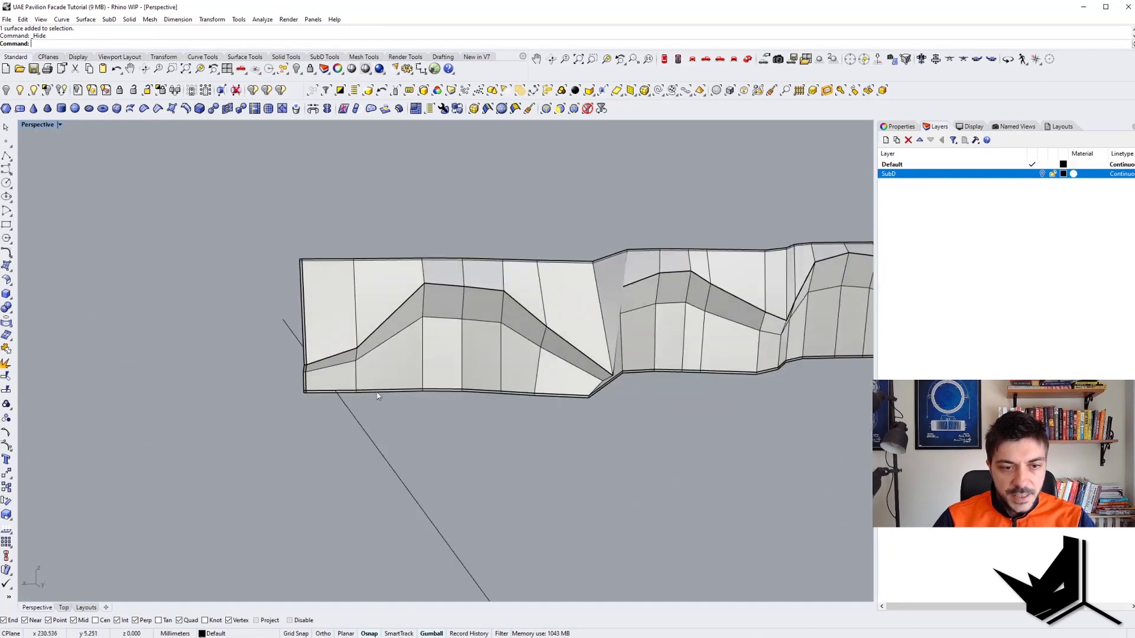
Crease the full-length chain of edges where the added top strip meets the facade wall
right_click_drag(340, 365, 323, 344)
scroll(472, 273, "up", 8)
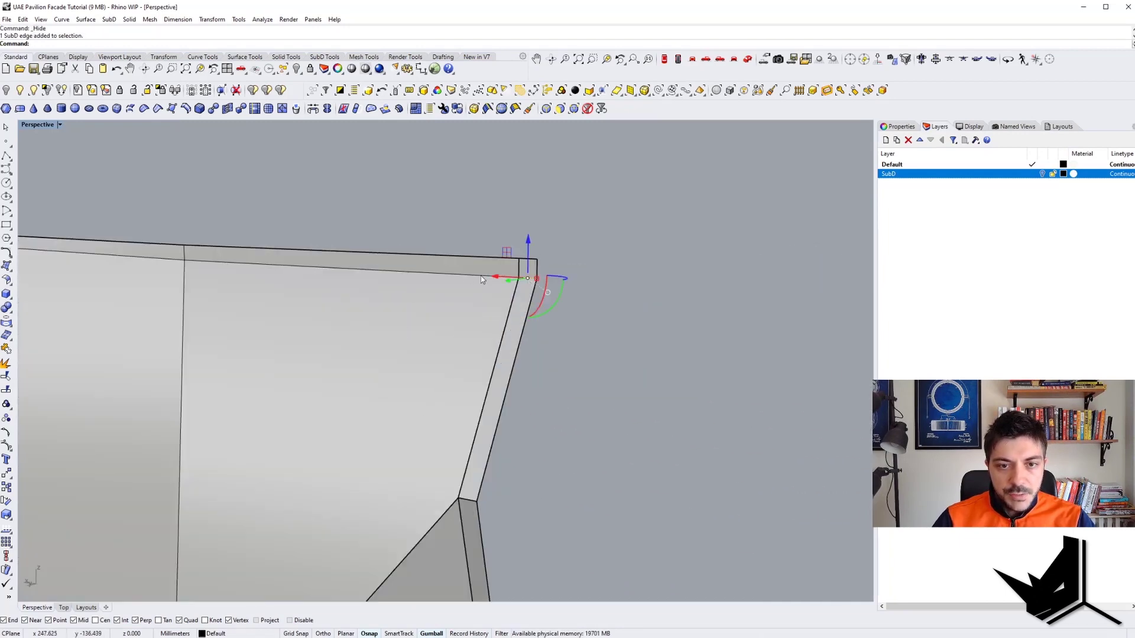
scroll(466, 279, "down", 15)
right_click_drag(466, 279, 514, 284)
scroll(343, 228, "up", 7)
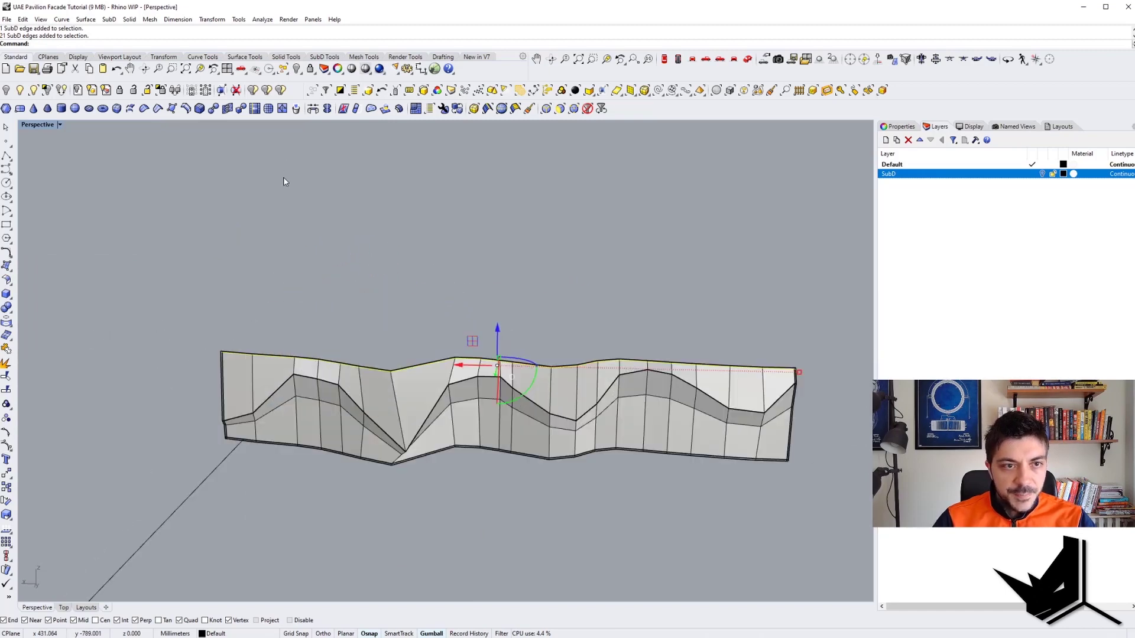
scroll(283, 180, "up", 3)
left_click(157, 111)
Switch the SubD back to smooth display and delete the added border strip faces along the facade's bottom, top and both ends
scroll(375, 375, "up", 8)
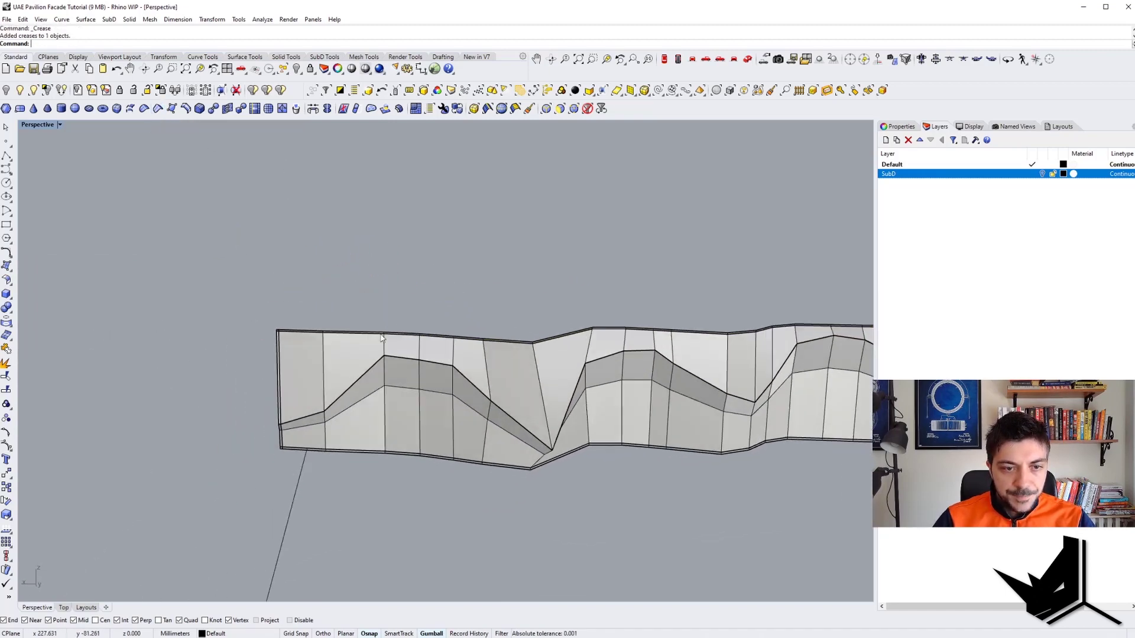
scroll(322, 488, "up", 2)
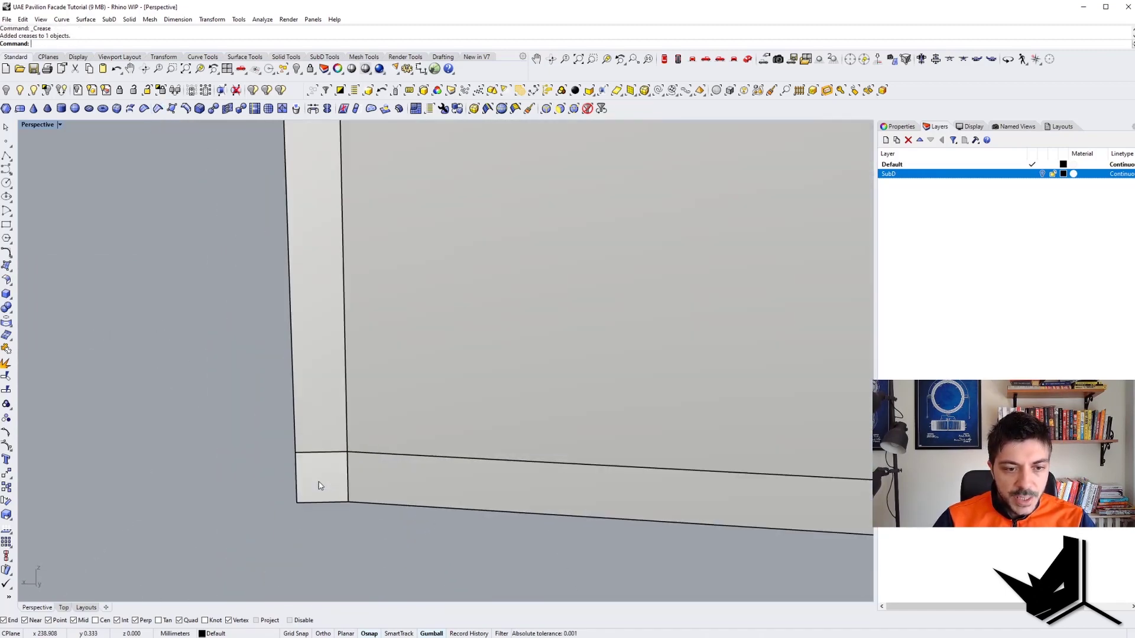
double_click(318, 482)
scroll(414, 472, "down", 10)
right_click_drag(506, 482, 535, 491)
key("Tab")
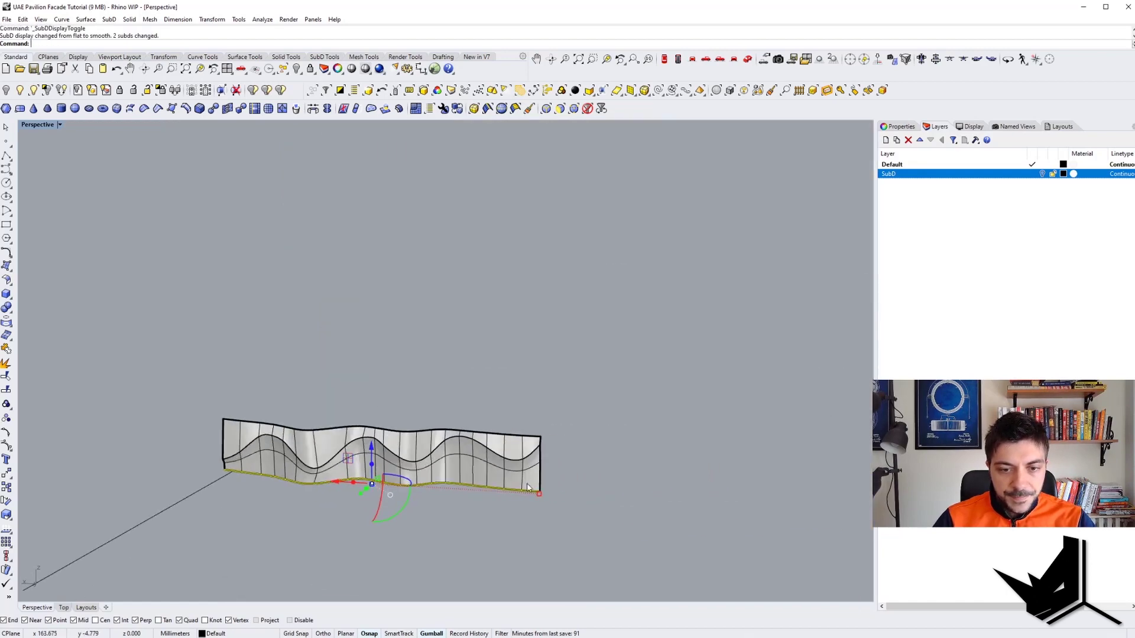
scroll(539, 492, "up", 15)
double_click(543, 507, "ctrl+shift")
scroll(539, 414, "down", 6)
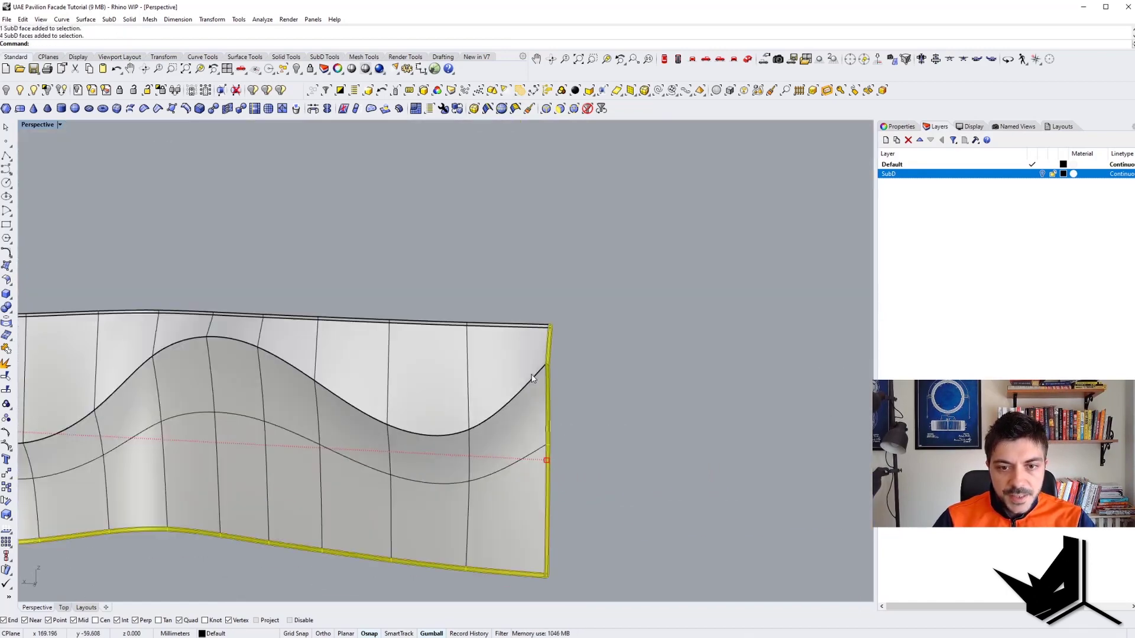
scroll(560, 303, "up", 10)
double_click(572, 157, "shift")
scroll(599, 334, "down", 10)
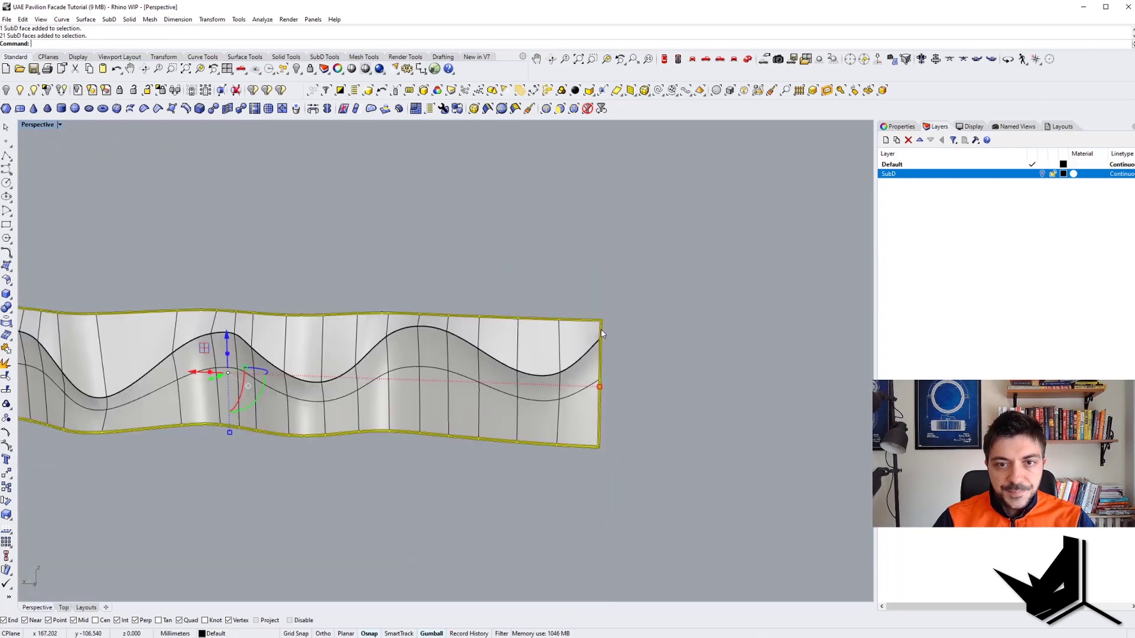
right_click_drag(296, 355, 721, 367, "shift")
scroll(370, 332, "up", 12)
double_click(368, 335, "shift")
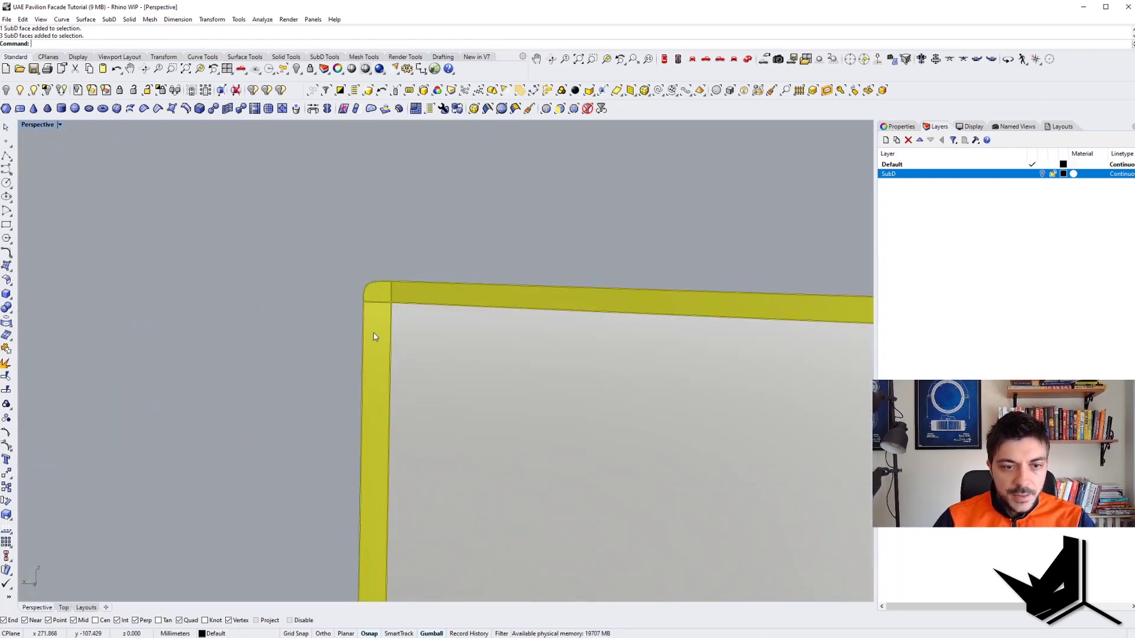
scroll(271, 314, "down", 10)
key("Delete")
scroll(260, 303, "down", 7)
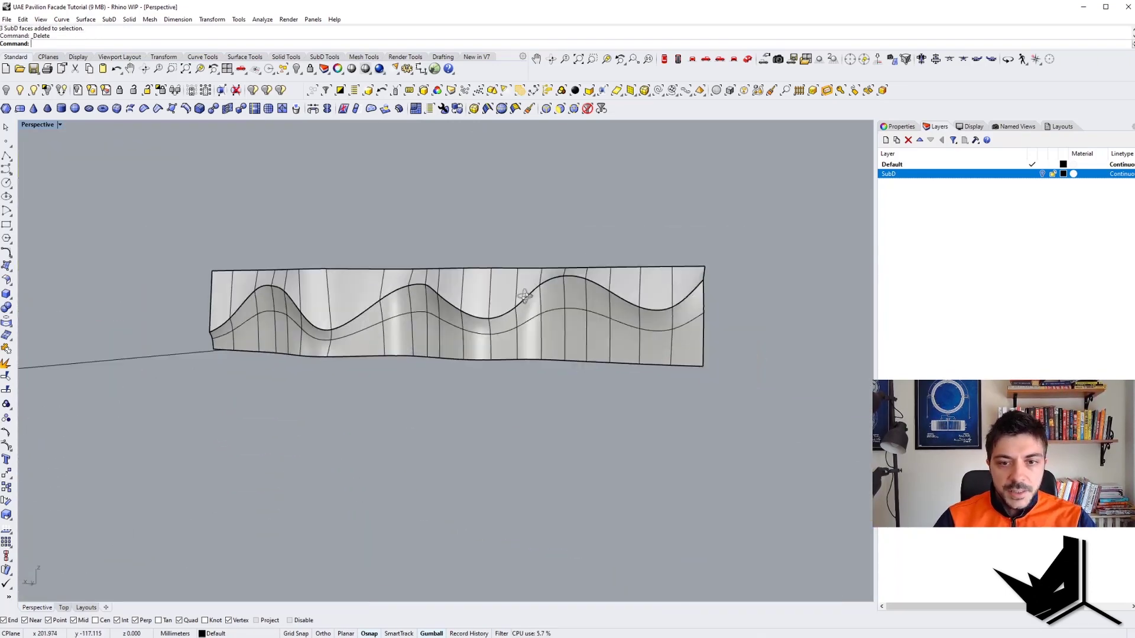
key("Tab")
key("Tab")
Move the straight guide line at the facade's end upward, then clear the selection
mouse_move(527, 296)
right_mouse_down()
mouse_move(580, 317)
mouse_move(555, 331)
mouse_move(638, 349)
mouse_move(445, 374)
mouse_move(523, 381)
right_mouse_up()
left_click(208, 523)
scroll(226, 514, "down", 5)
right_click_drag(229, 508, 290, 467)
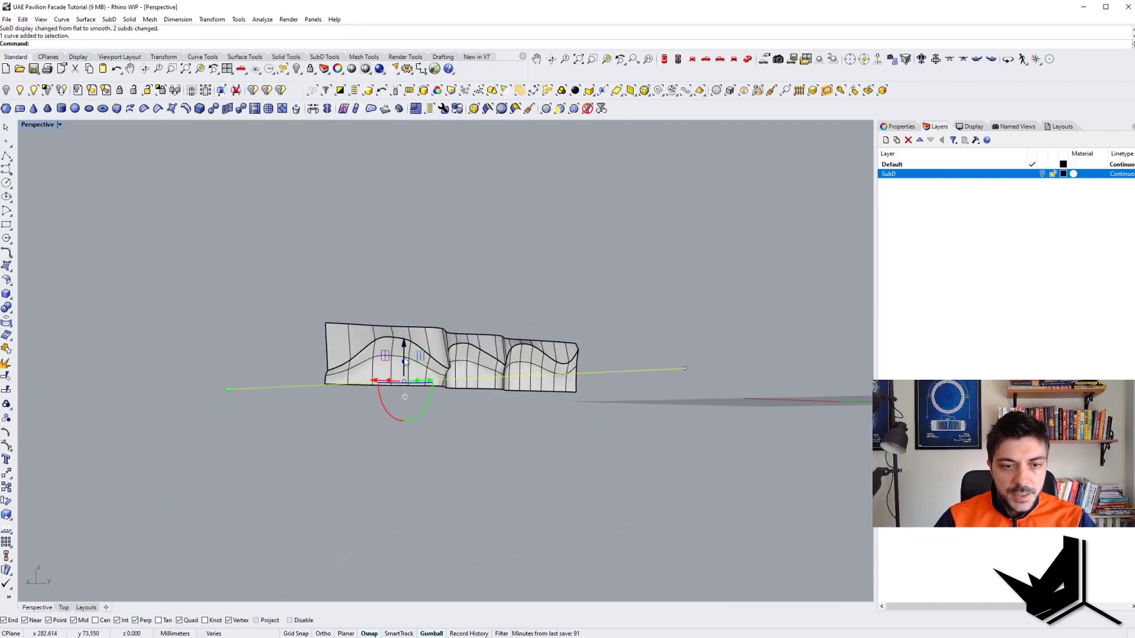
mouse_move(405, 318)
left_mouse_down()
mouse_move(405, 287)
mouse_move(406, 299)
left_mouse_up()
key("Escape")
Extrude the guide line into a vertical cutting plane across the facade's end, and show the plan drawing for comparison before hiding it again
right_click_drag(406, 300, 316, 347)
right_click(33, 90)
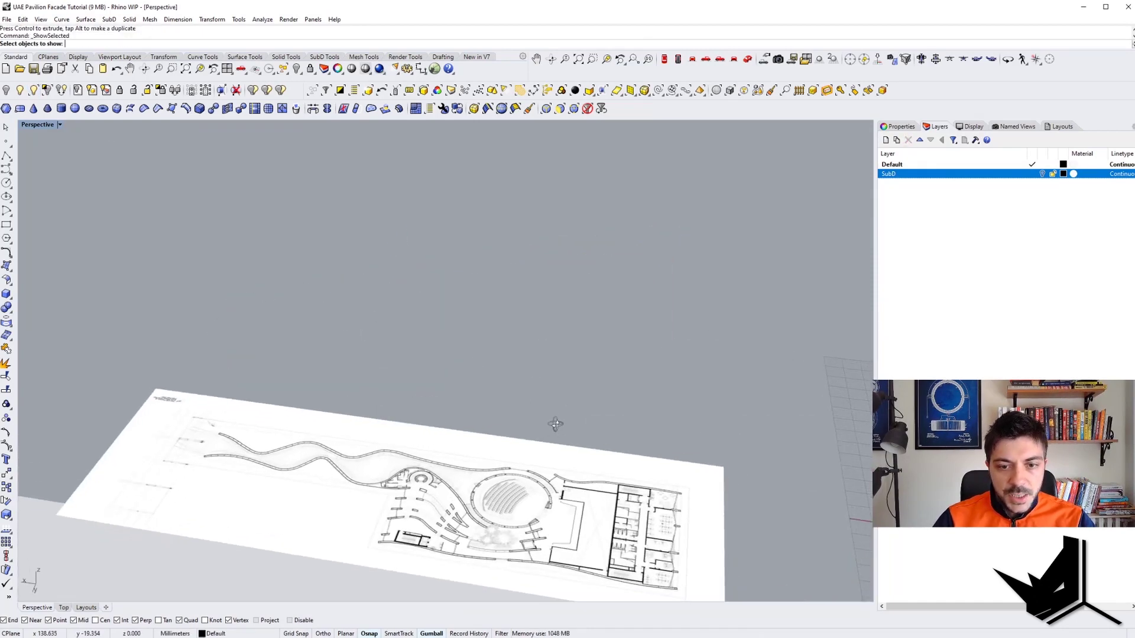
scroll(459, 497, "up", 5)
right_click_drag(459, 496, 479, 473)
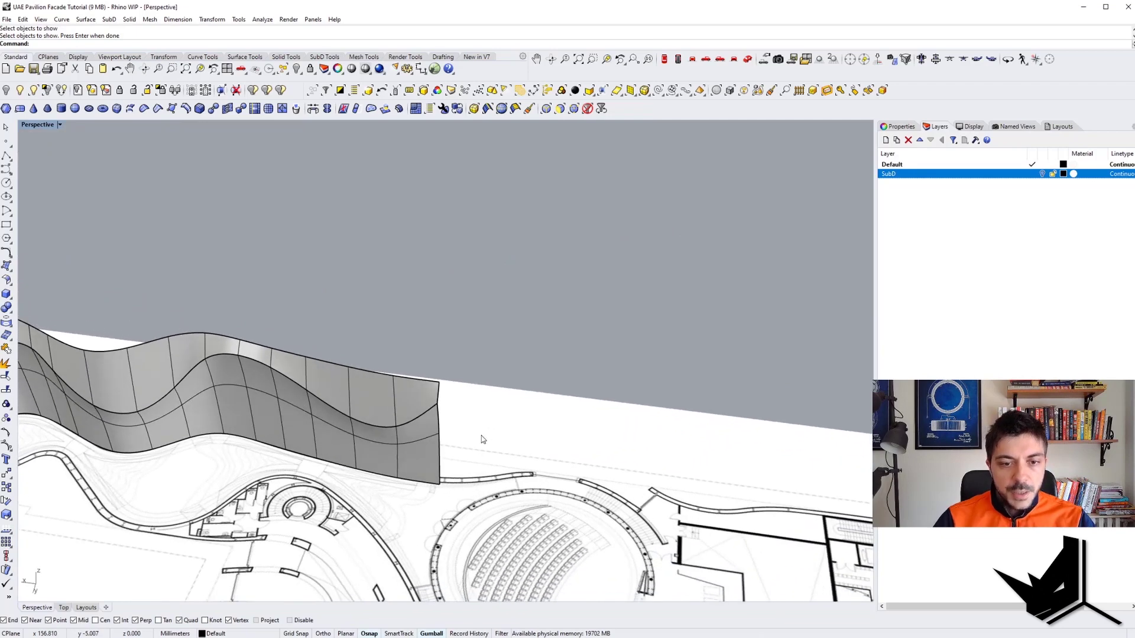
left_click(483, 439)
scroll(483, 439, "down", 7)
right_click_drag(365, 453, 468, 411)
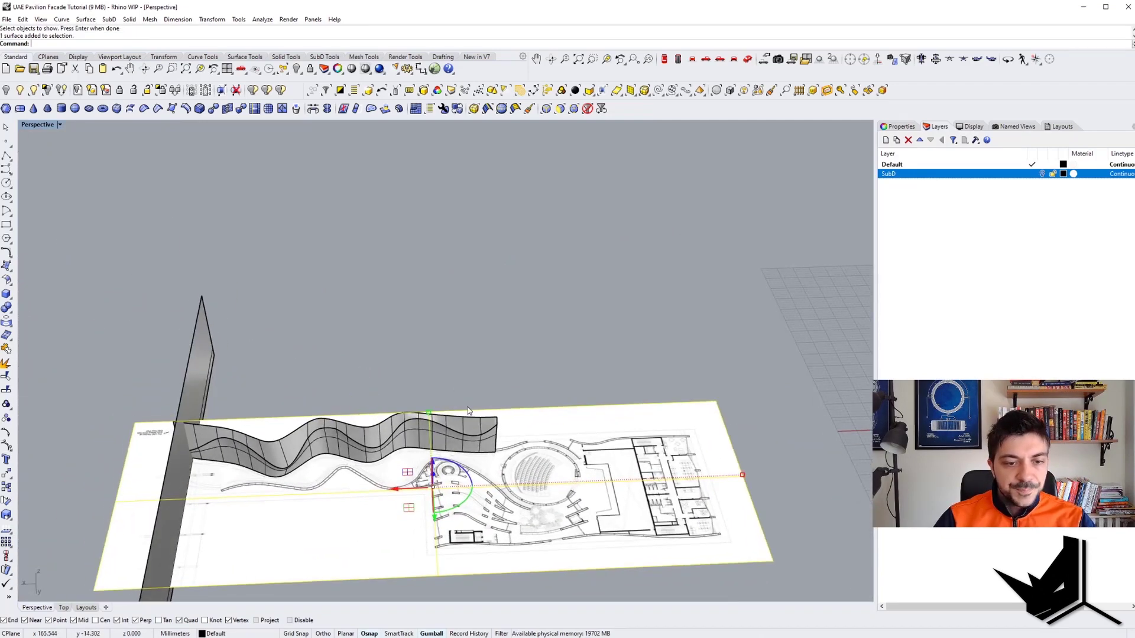
left_click(8, 91)
Split the facade SubD with the vertical cutting plane that crosses its end
mouse_move(307, 358)
right_mouse_down()
mouse_move(350, 381)
mouse_move(262, 447)
mouse_move(200, 469)
mouse_move(249, 421)
right_mouse_up()
scroll(200, 468, "up", 3)
type("Split")
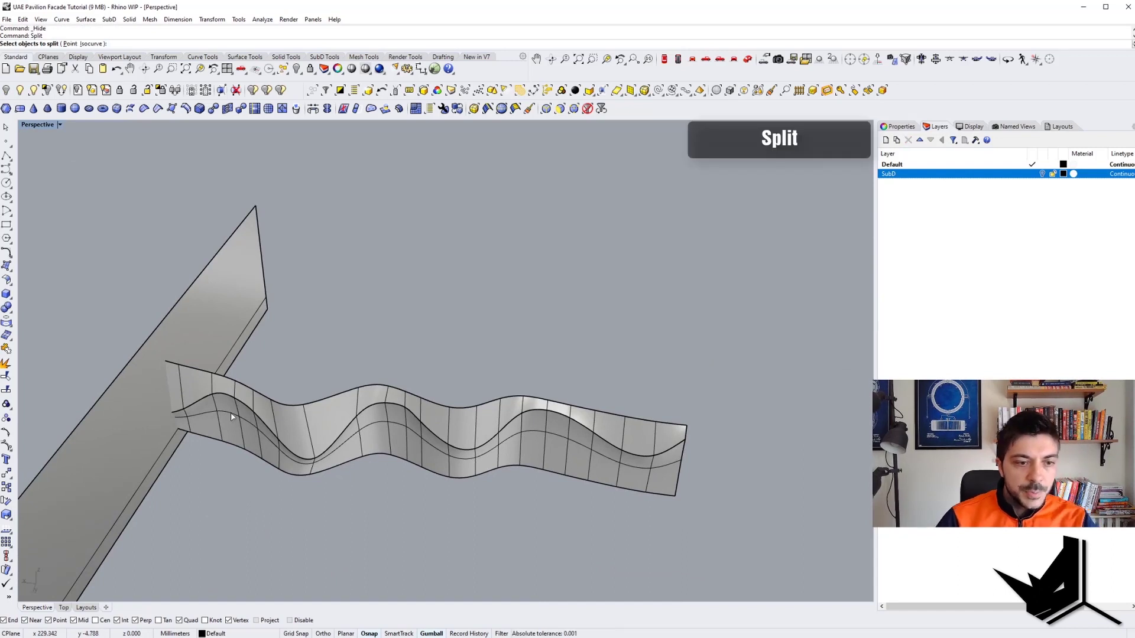
left_click(230, 416)
key("Return")
left_click(219, 329)
key("Return")
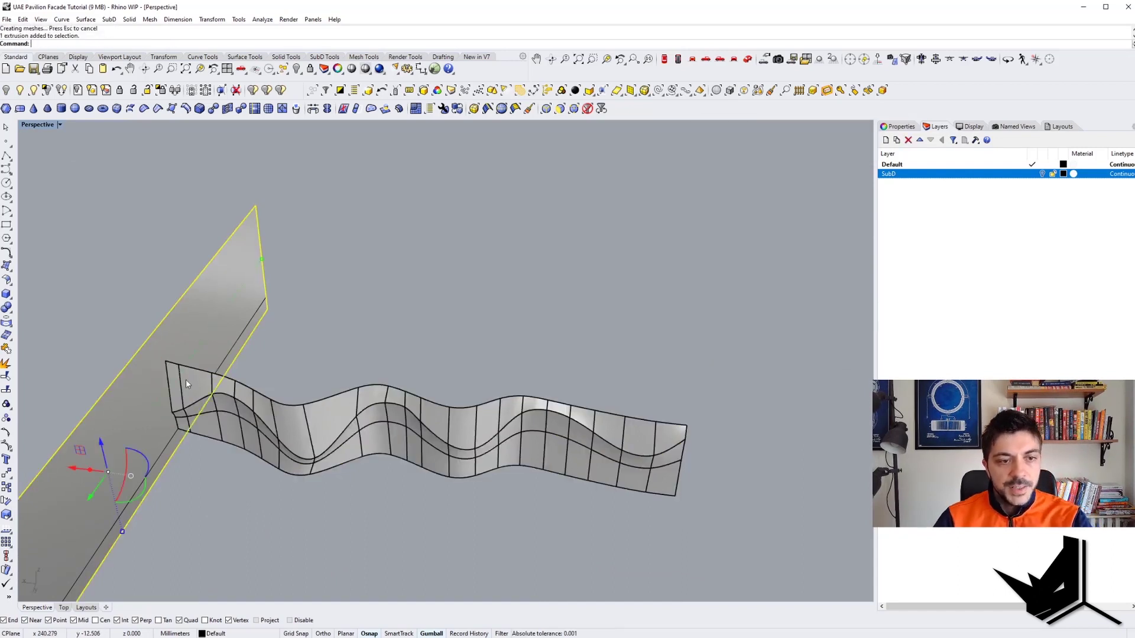
Delete the cutting plane, the cut-off piece at the facade's end and the leftover guide line
key("Delete")
right_click_drag(185, 379, 176, 388)
left_click(176, 388)
key("Delete")
left_click_drag(265, 340, 228, 321)
key("Delete")
right_click_drag(525, 408, 523, 378)
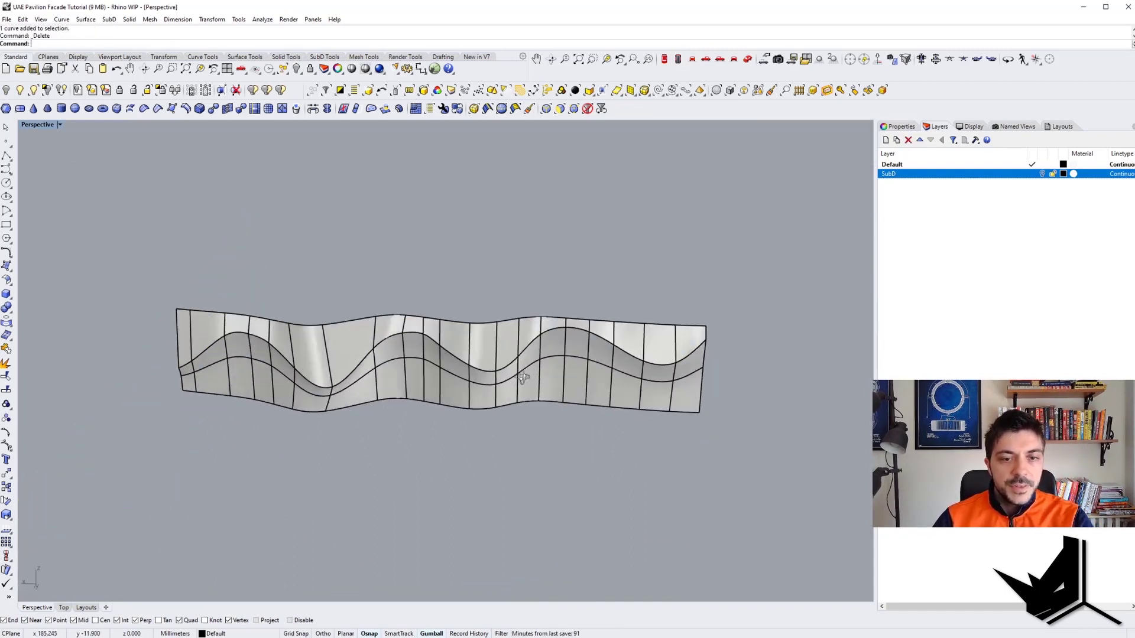
Check the trimmed facade's object type in its properties and examine its surfaces and edges from several angles
left_click(523, 379)
right_click_drag(495, 304, 492, 332)
left_click(901, 126)
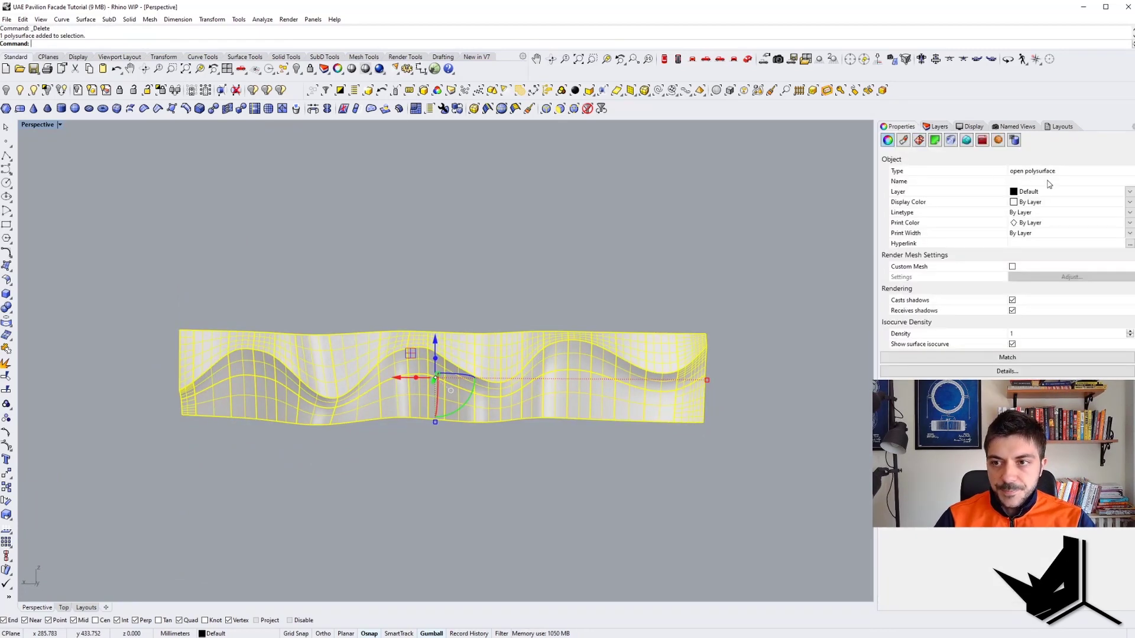
left_click(481, 258)
right_click_drag(481, 259, 310, 386)
scroll(311, 385, "up", 9)
scroll(249, 404, "down", 5)
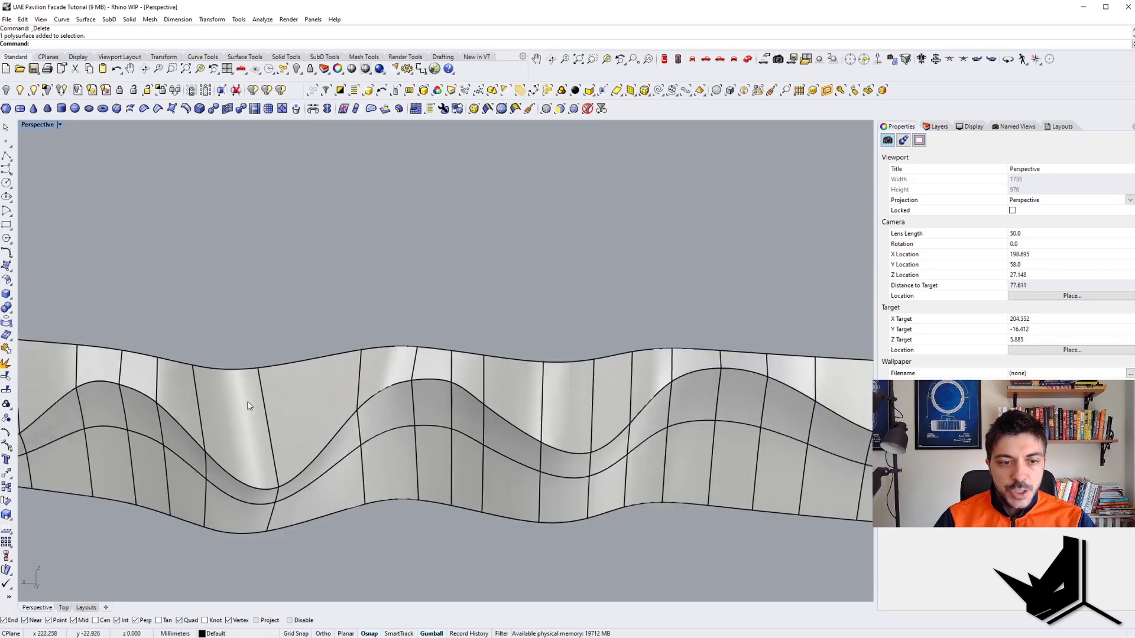
right_click_drag(248, 405, 139, 389)
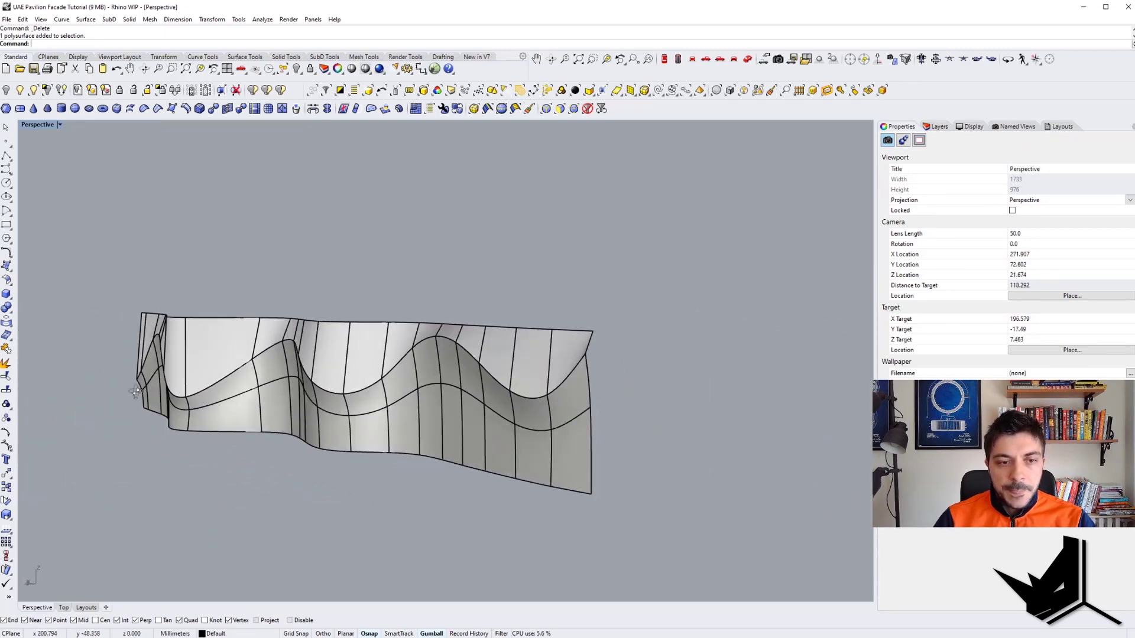
scroll(208, 336, "up", 4)
mouse_move(207, 335)
right_mouse_down()
mouse_move(157, 327)
mouse_move(355, 366)
mouse_move(514, 375)
right_mouse_up()
scroll(323, 364, "down", 3)
Extract all surfaces above the facade's wavy crease from the polysurface with ExtractSrf, without copying them
type("ExtractSrf")
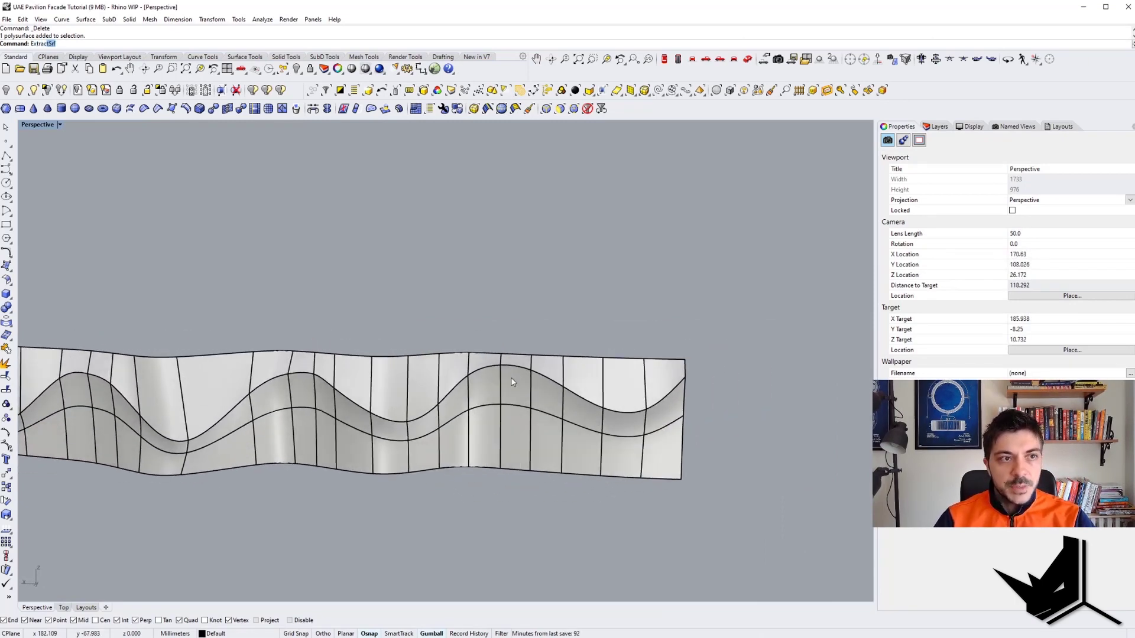
key("Return")
left_click_drag(403, 314, 396, 316)
right_click_drag(370, 326, 603, 344, "shift")
left_click_drag(639, 350, 564, 382)
right_click_drag(488, 380, 506, 342)
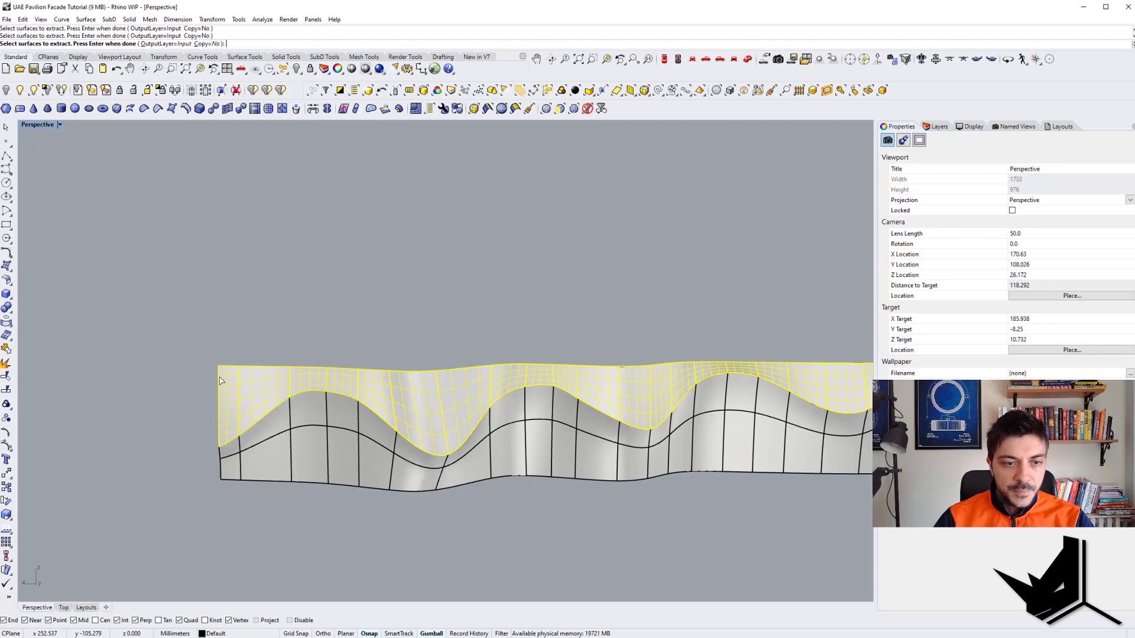
key("Return")
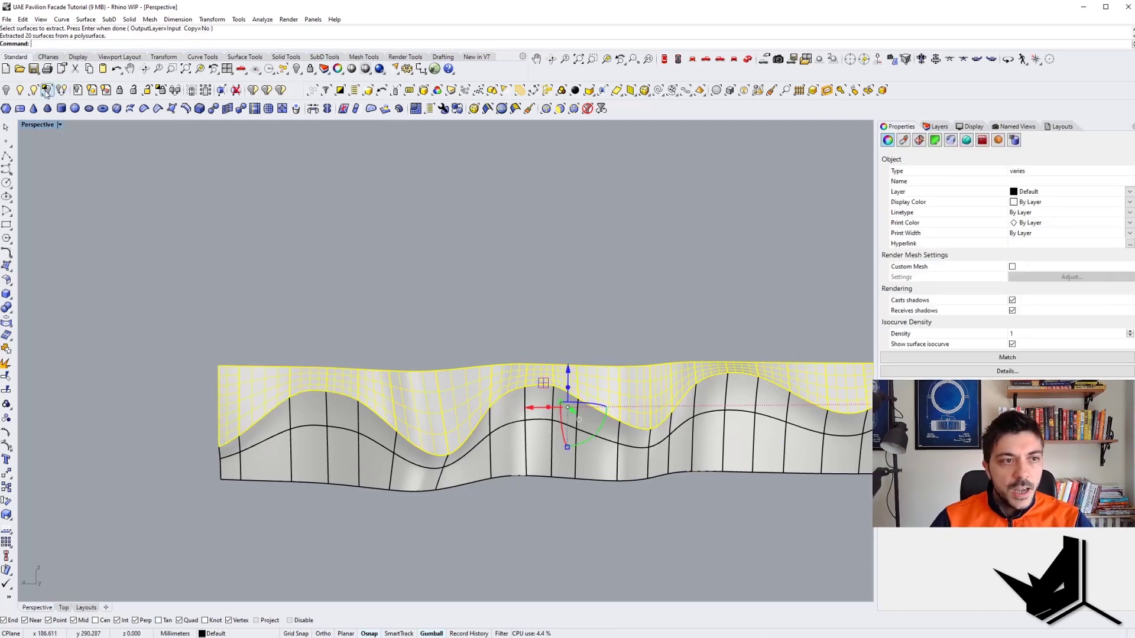
Isolate the extracted upper surfaces and join them into one polysurface
right_click_drag(595, 327, 361, 283, "shift")
left_click(471, 299)
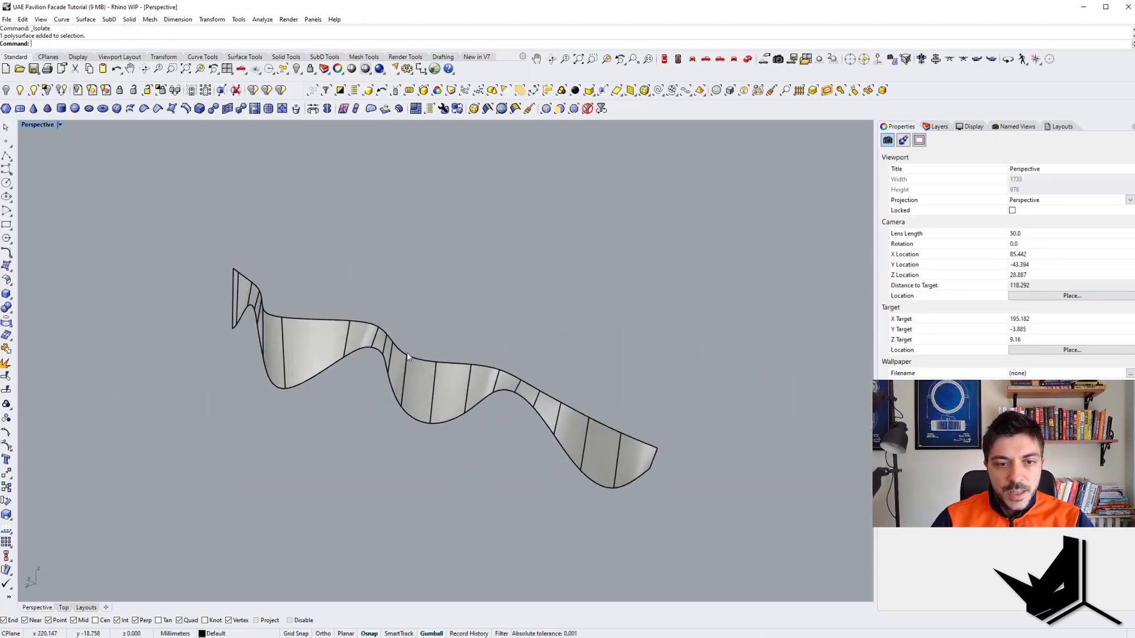
left_click(408, 382)
left_click(257, 306)
left_click(249, 299)
left_click(254, 313)
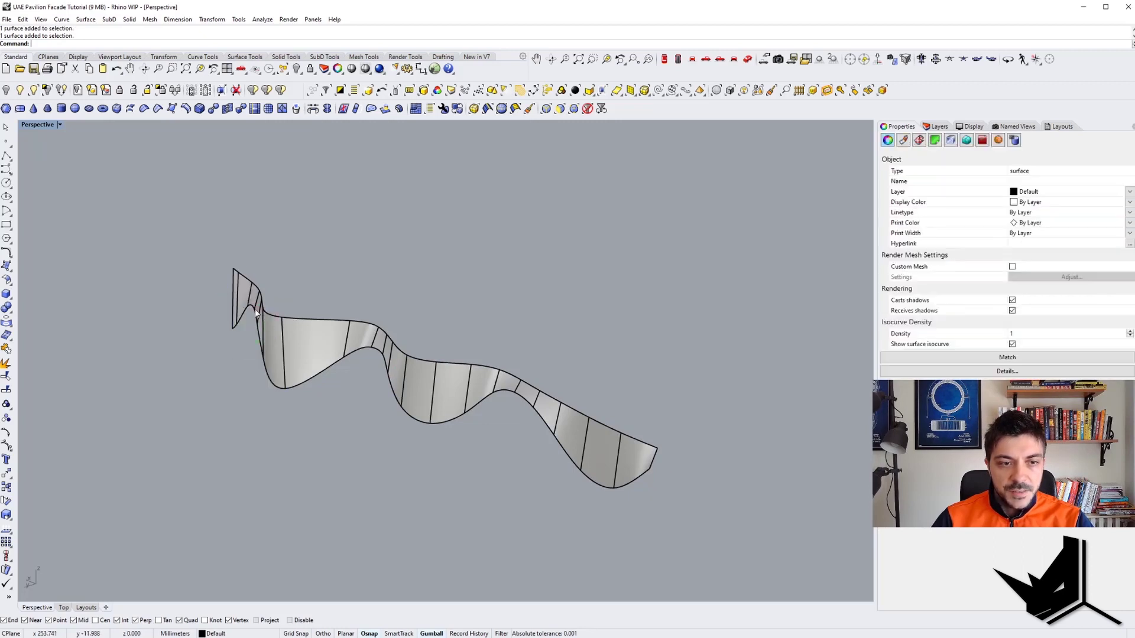
right_click_drag(255, 314, 381, 345)
scroll(379, 348, "down", 4)
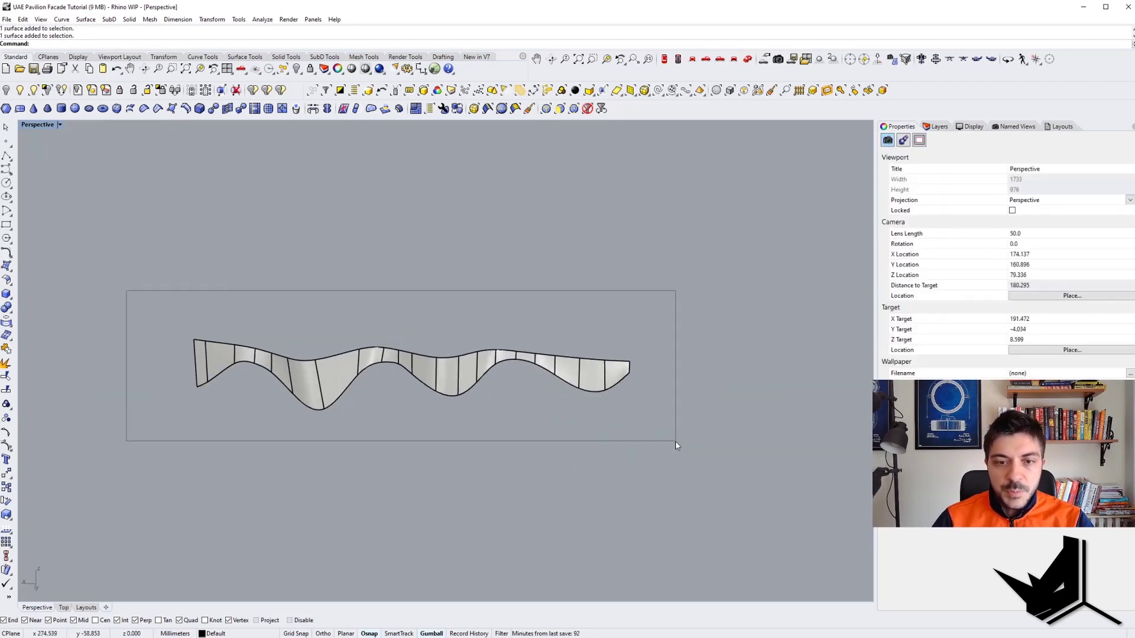
left_click_drag(676, 442, 675, 441)
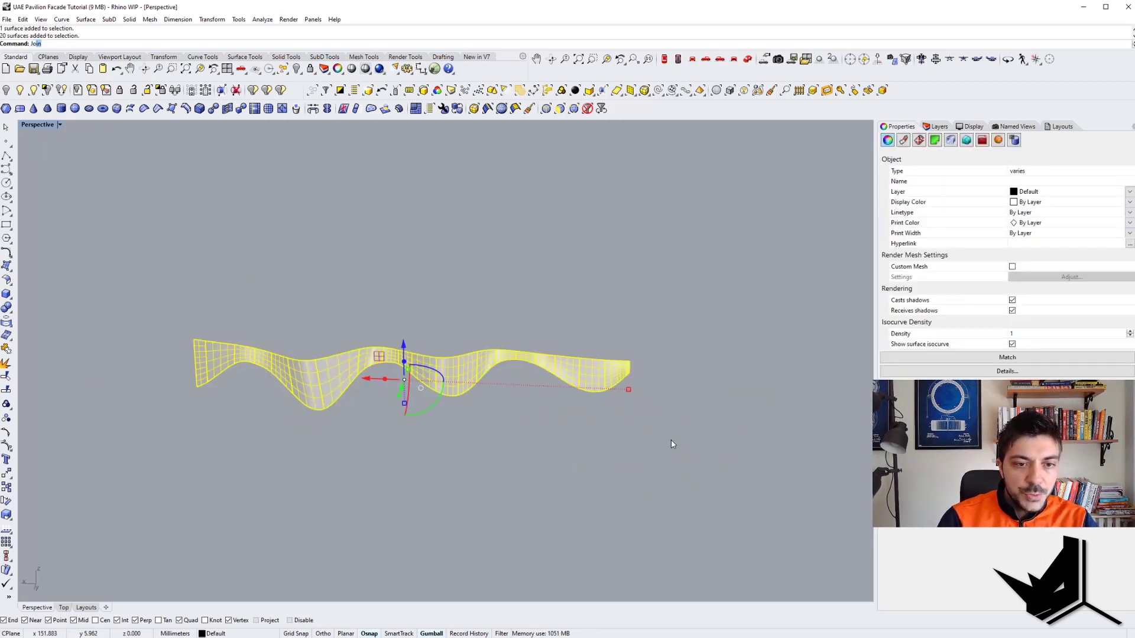
key("Return")
Duplicate the border of the joined upper surface and move the border curve up clear of the surface
right_click_drag(598, 415, 369, 365)
left_click(444, 308)
type("DupBorder")
key("Return")
left_click_drag(340, 342, 341, 229)
left_click(358, 221)
right_click_drag(357, 221, 380, 235)
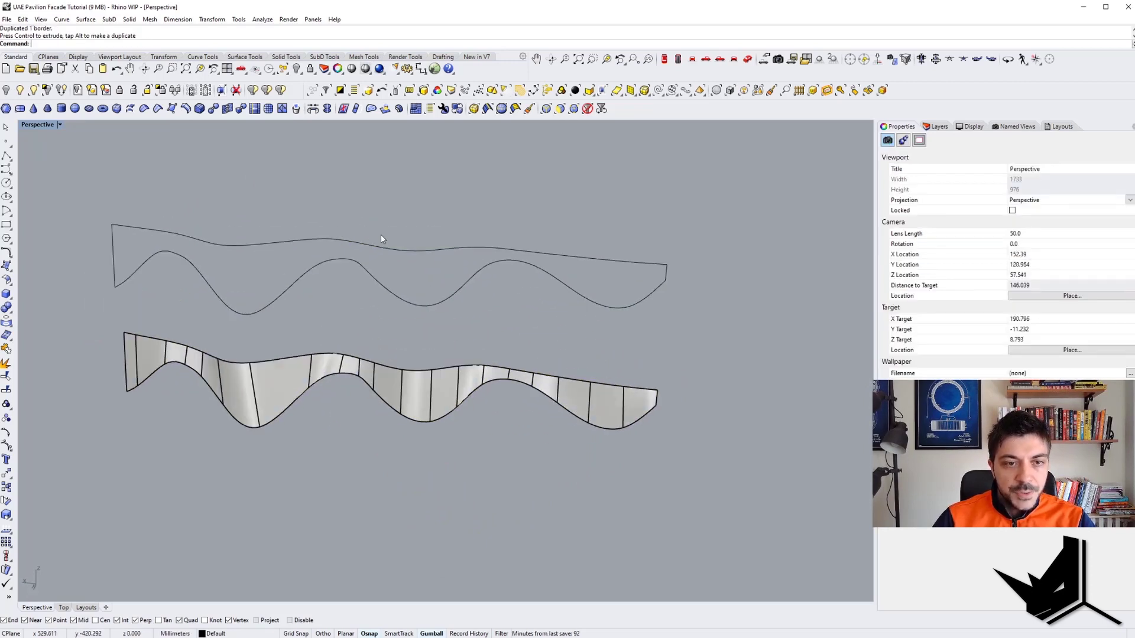
Explode the raised border curve into its segments and check the short vertical segment at its end
left_click(396, 251)
type("ex")
key("Return")
left_click(673, 272)
scroll(672, 272, "up", 7)
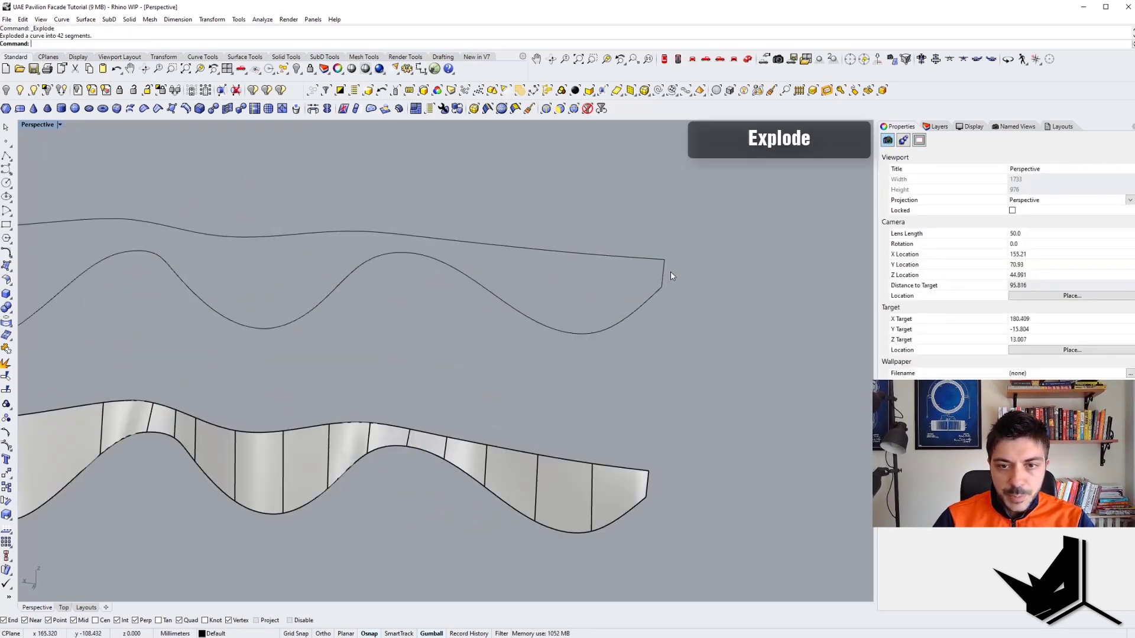
left_click(655, 297)
left_click(703, 307)
Join the border's wavy lower segments into one curve and its upper segments into another, keeping both vertical end segments separate
scroll(703, 307, "down", 5)
right_click_drag(629, 342, 621, 347)
left_click_drag(664, 355, 509, 291)
right_click_drag(471, 325, 600, 325, "shift")
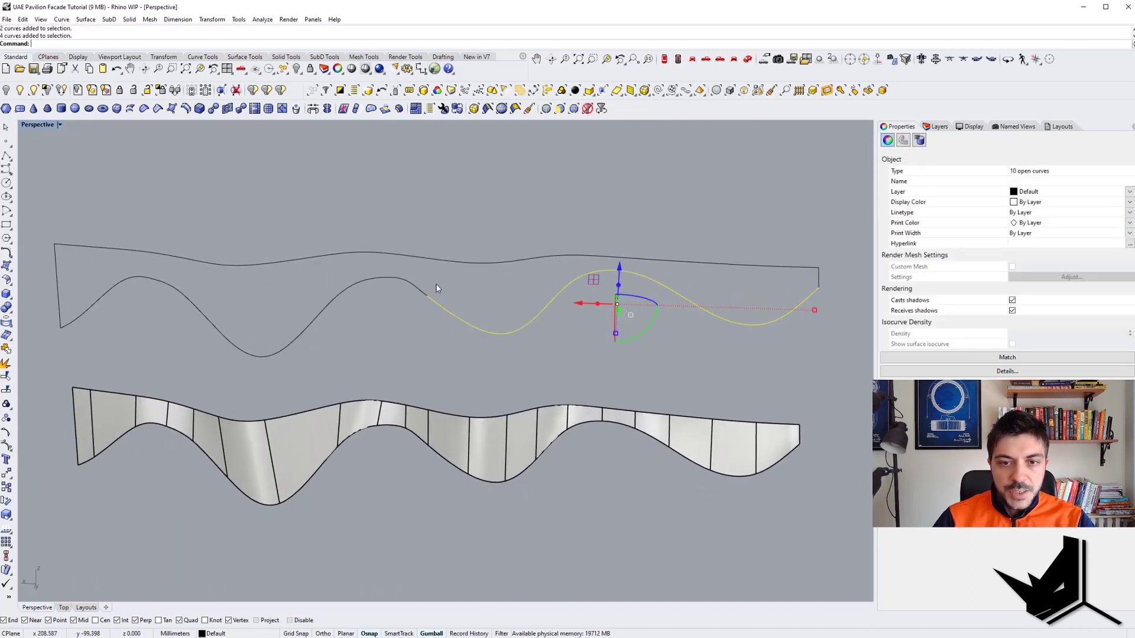
right_click_drag(421, 361, 534, 363, "shift")
left_click_drag(328, 327, 234, 275, "shift")
left_click_drag(193, 320, 177, 317, "shift")
right_click_drag(346, 265, 338, 285, "shift")
left_click_drag(266, 227, 168, 280, "shift")
left_click_drag(447, 243, 295, 289, "shift")
right_click_drag(502, 260, 306, 268, "shift")
left_click_drag(384, 203, 310, 296, "shift")
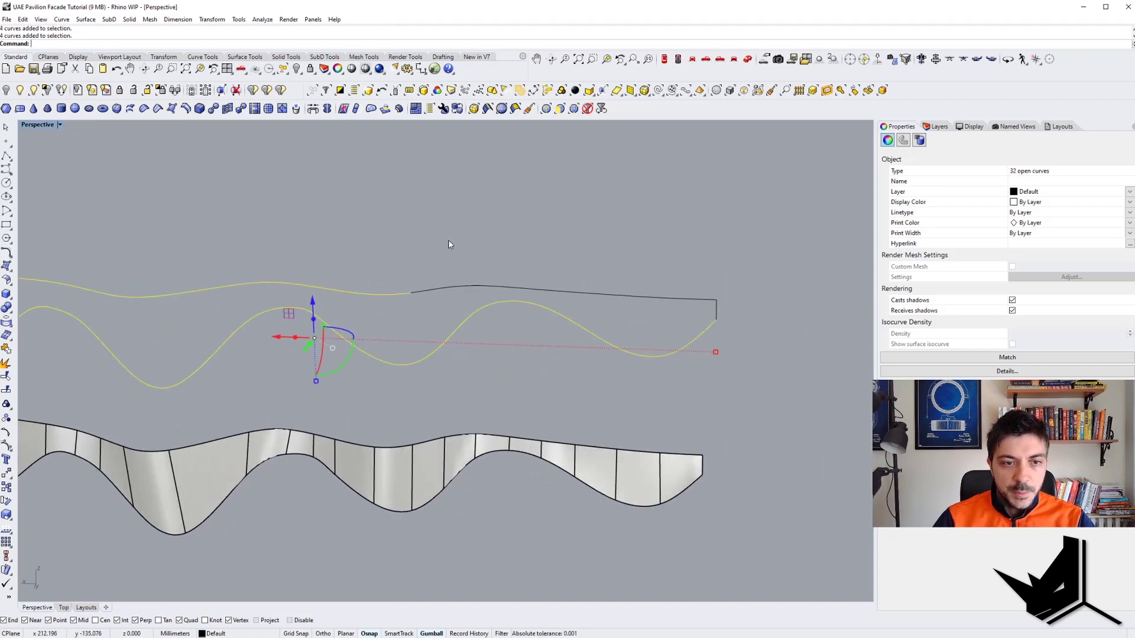
left_click_drag(546, 241, 446, 290, "shift")
right_click_drag(637, 276, 575, 296, "shift")
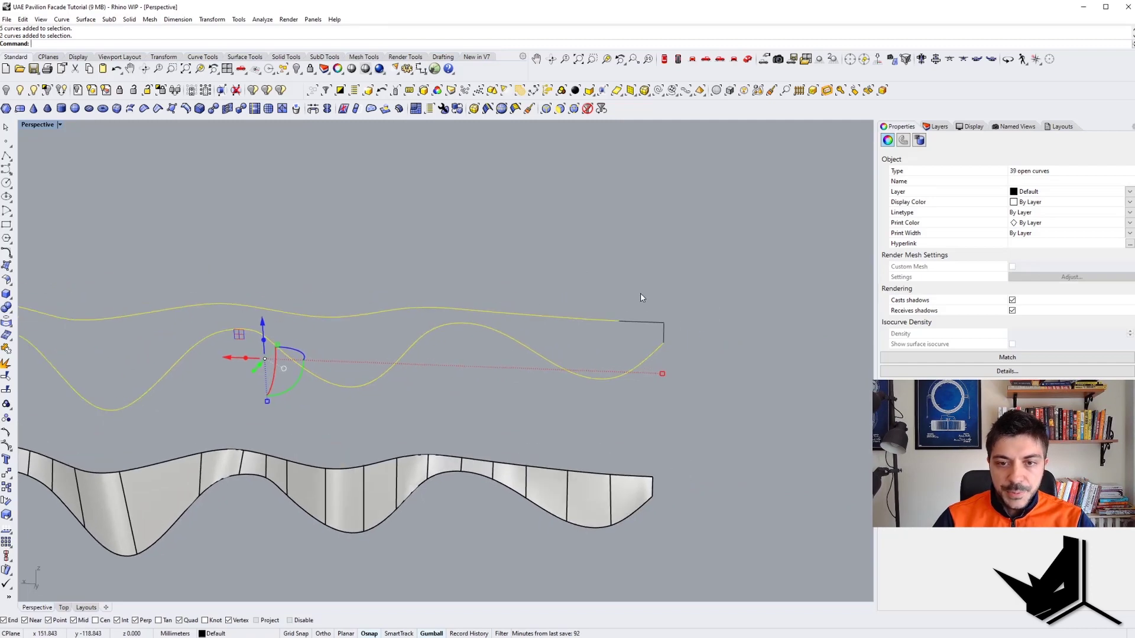
left_click_drag(640, 293, 622, 328, "shift")
scroll(622, 328, "down", 2)
type("Join")
key("Return")
key("Escape")
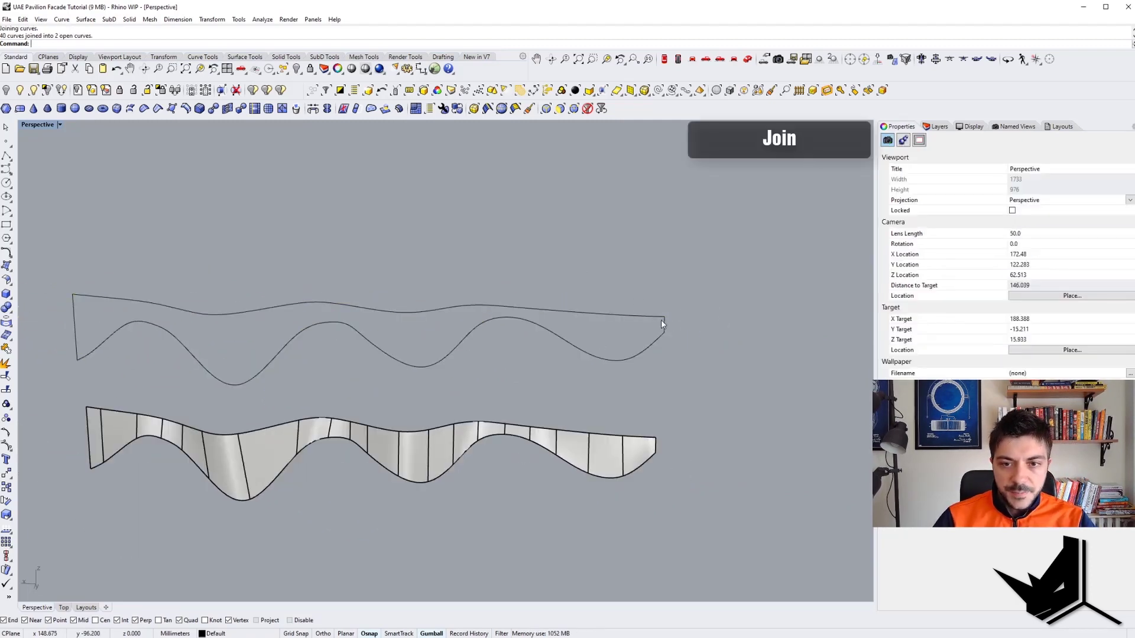
left_click(662, 323)
key("Escape")
left_click(73, 317)
key("Escape")
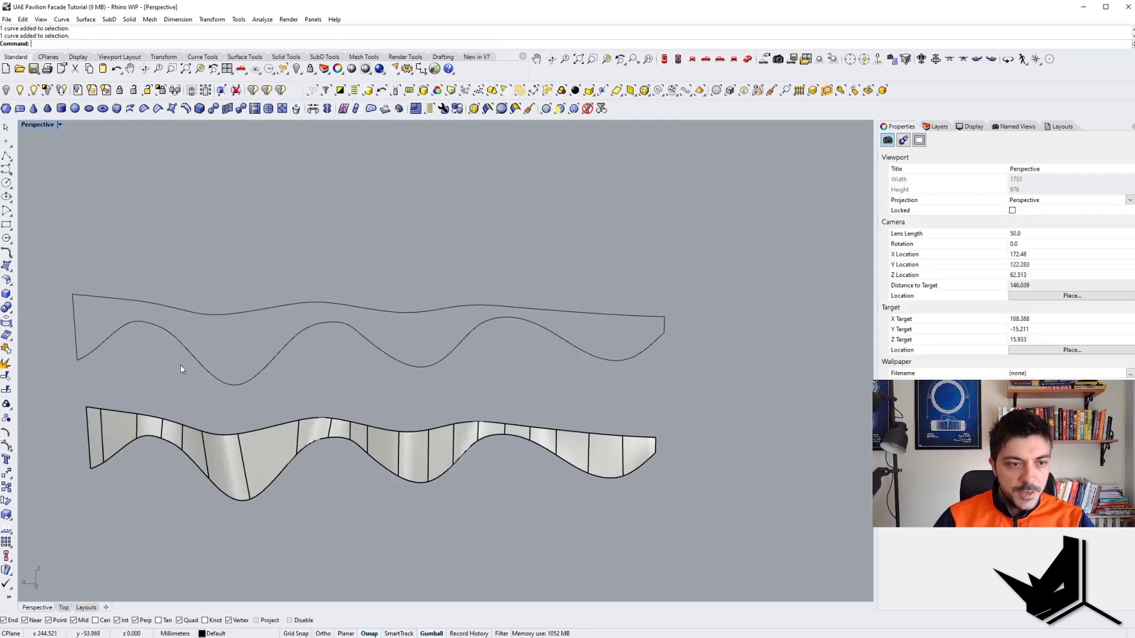
Examine the vertical seam edges and individual faces of the joined upper polysurface
right_click_drag(181, 369, 222, 363, "shift")
right_click_drag(190, 422, 140, 414)
scroll(144, 414, "up", 4)
left_click(142, 411, "ctrl+shift")
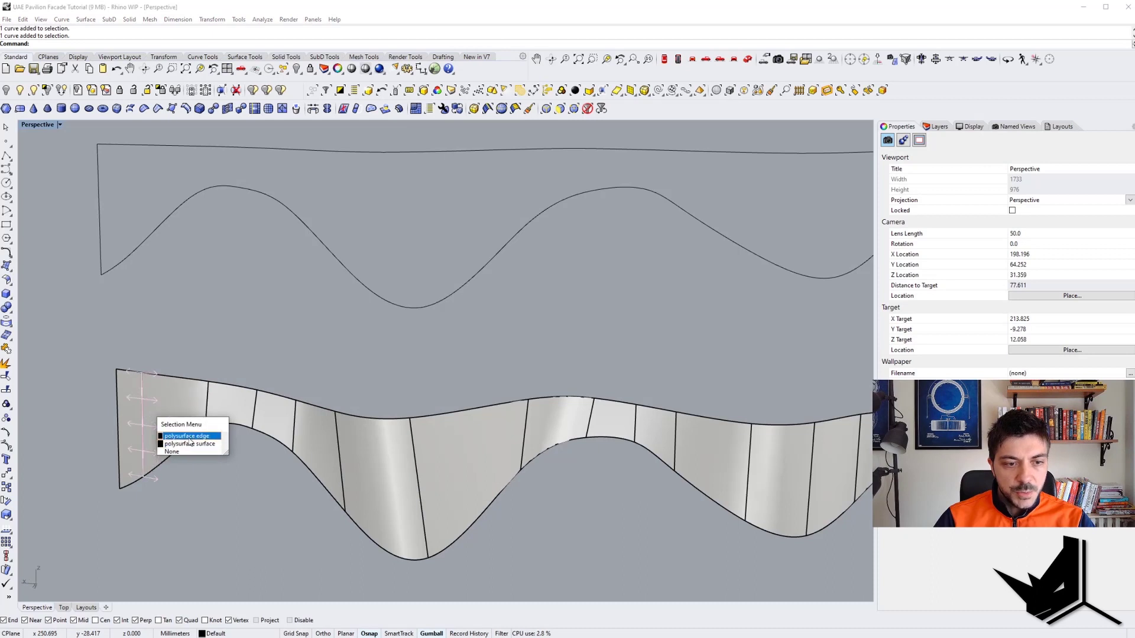
left_click(165, 436)
left_click(209, 399, "ctrl+shift")
key("Escape")
scroll(218, 402, "down", 5)
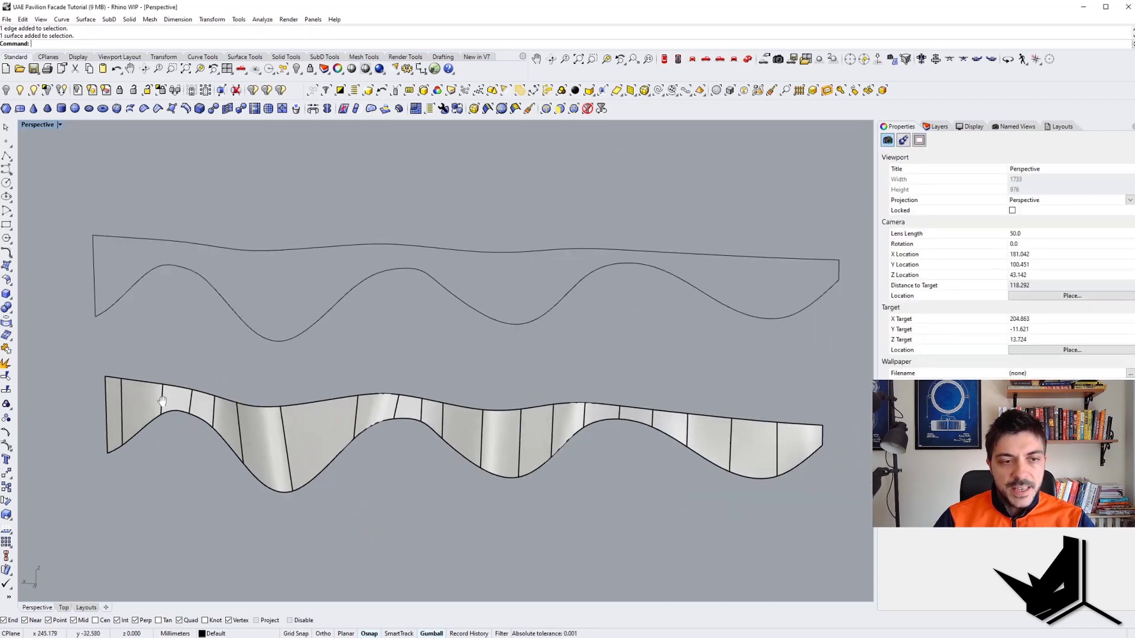
Duplicate all the interior vertical seam edges of the upper polysurface as curves with DupEdge
left_click(144, 417)
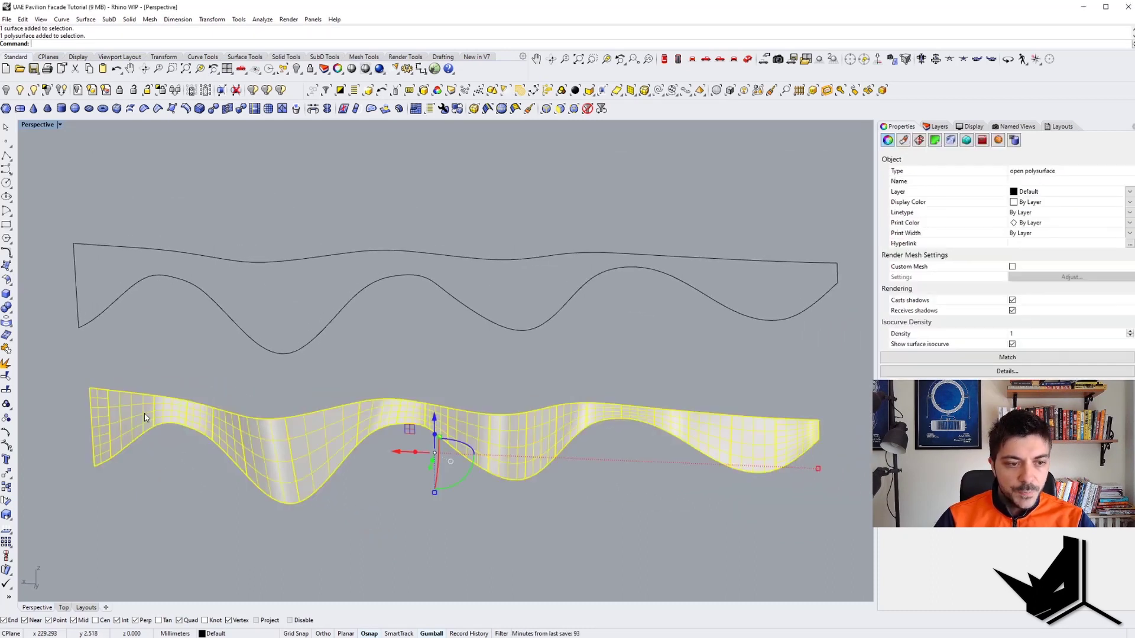
type("DupEdge")
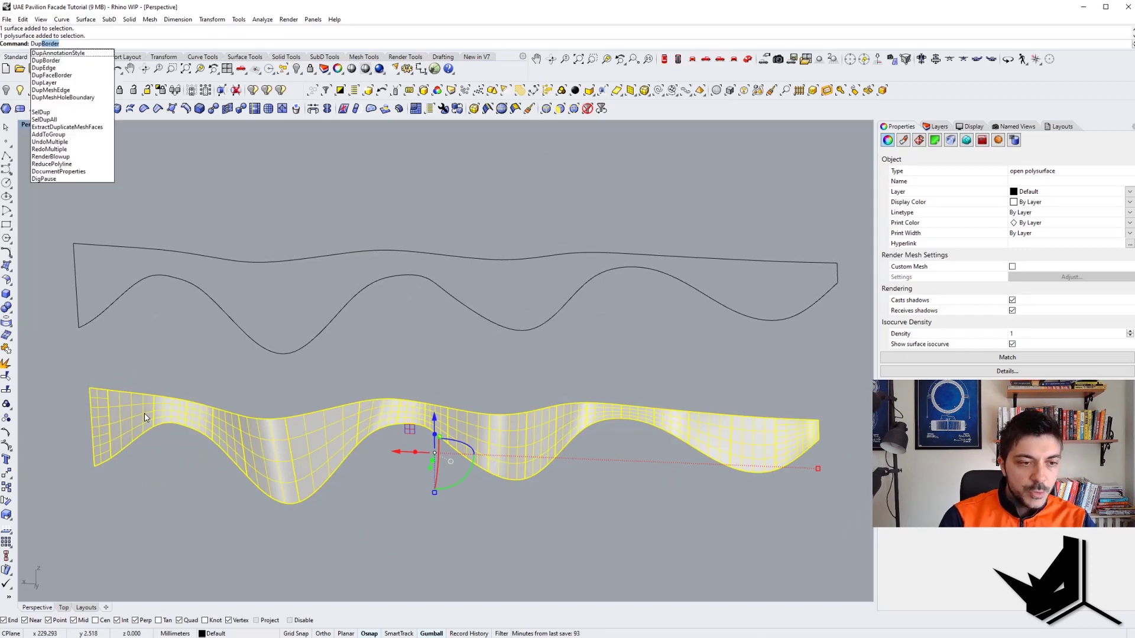
key("Return")
left_click(109, 412)
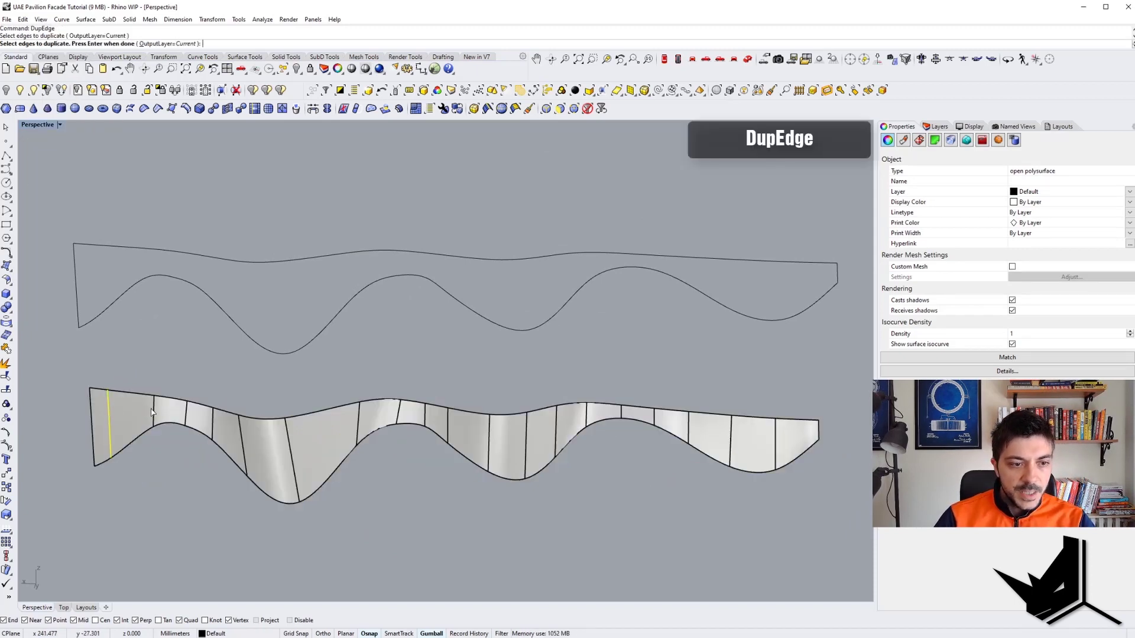
left_click(154, 414)
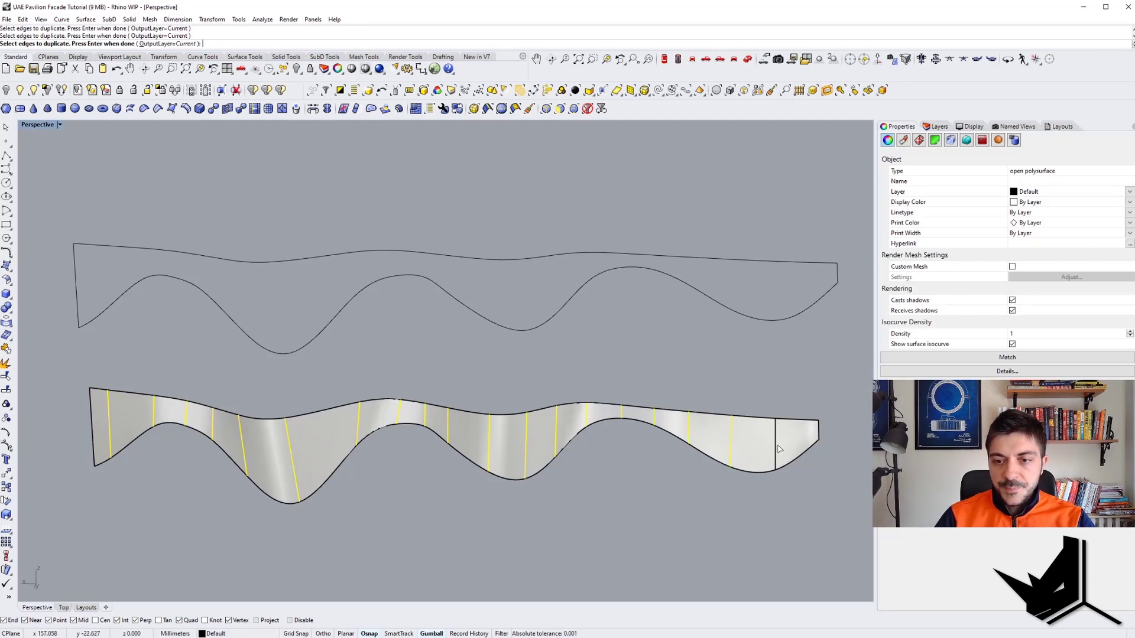
key("Return")
Copy the duplicated seam curves from the polysurface's end top corner to the matching corner of the raised border
right_click_drag(322, 365, 300, 378, "shift")
type("copy")
key("Return")
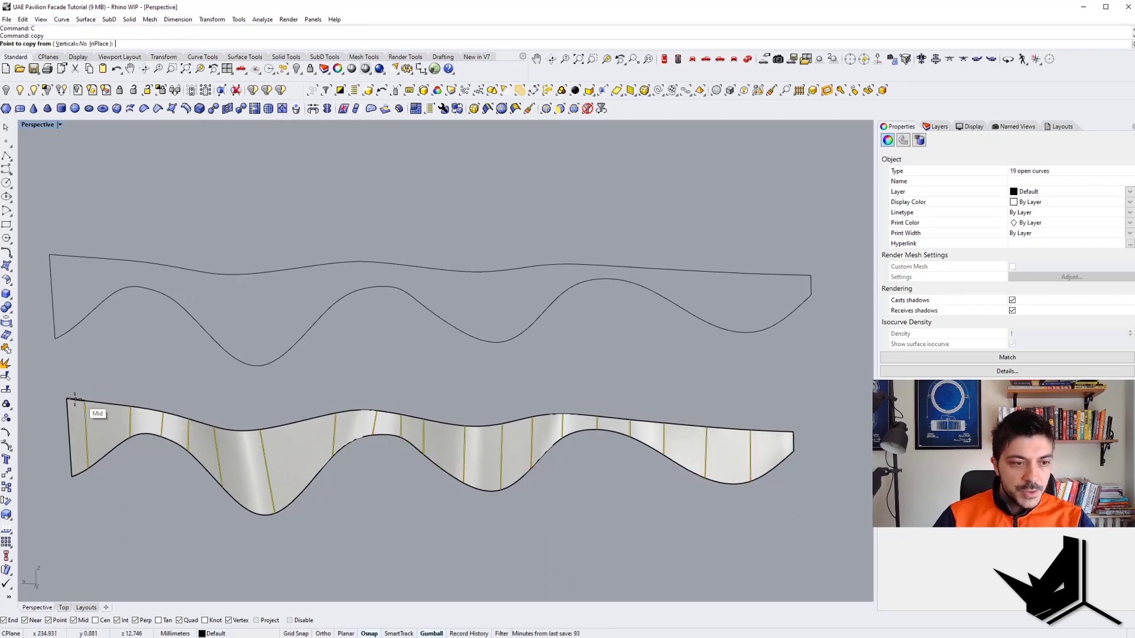
left_click(73, 400)
left_click(50, 255)
key("Escape")
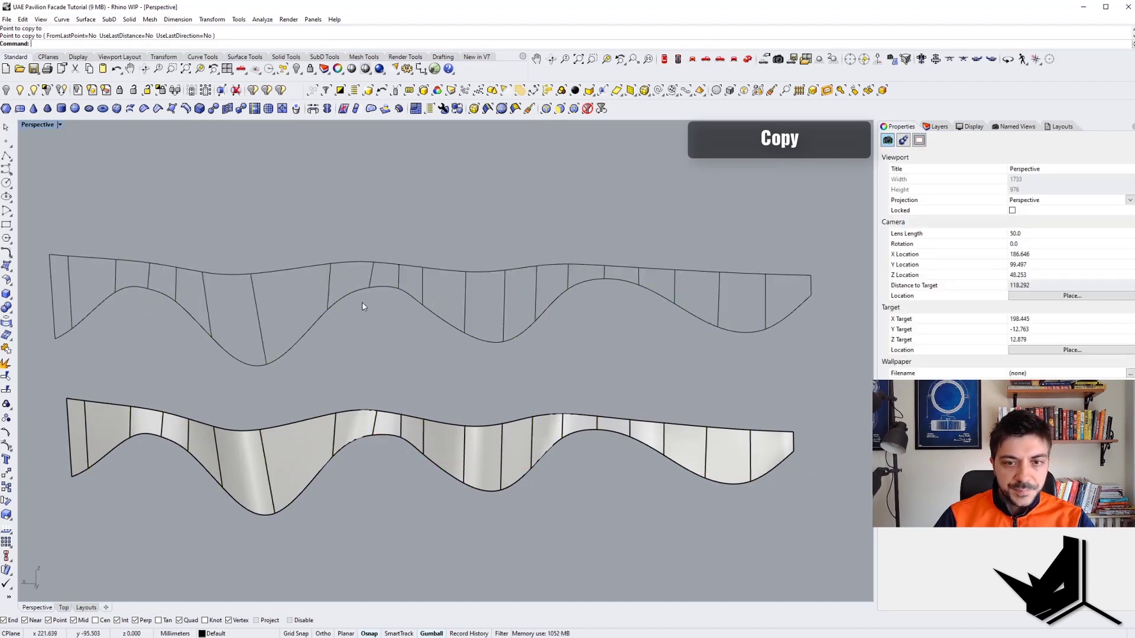
Create a Sweep2 surface using the raised upper and lower curves as rails and all vertical curves, including both ends, as cross sections
scroll(349, 300, "down", 5)
right_click_drag(350, 300, 348, 313)
scroll(349, 318, "up", 2)
type("Sweep1")
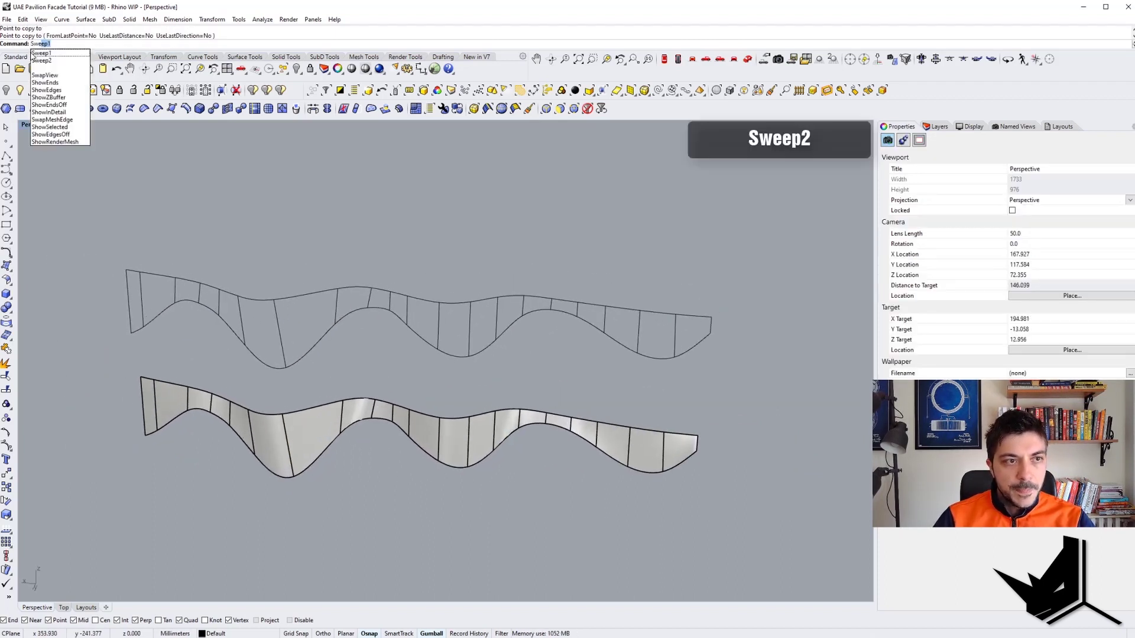
left_click(42, 61)
left_click(260, 300)
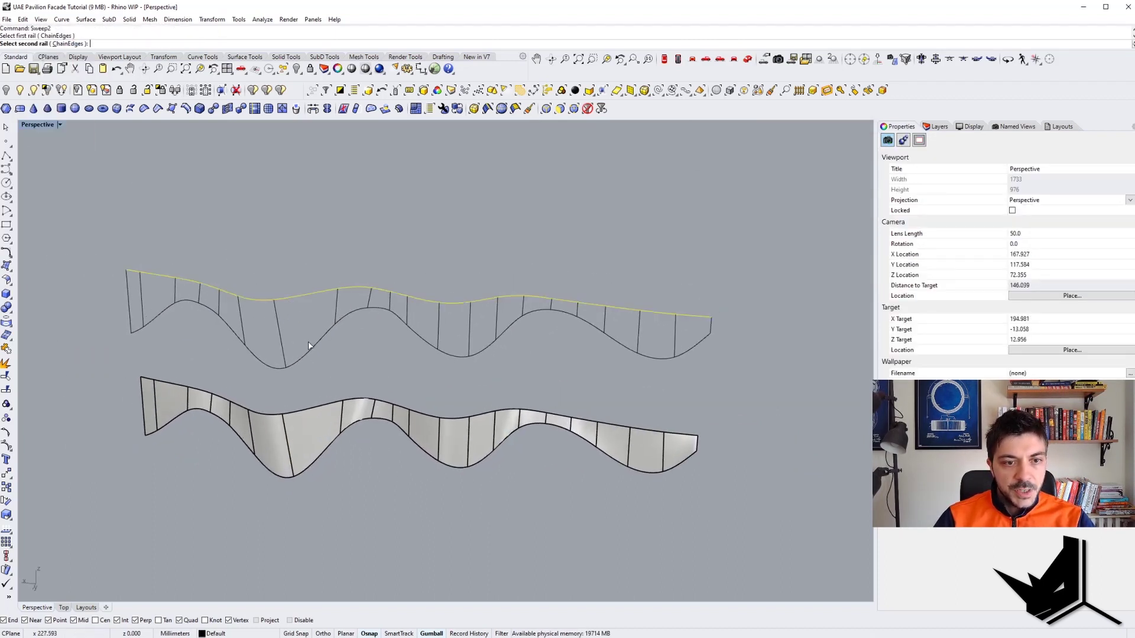
left_click(310, 348)
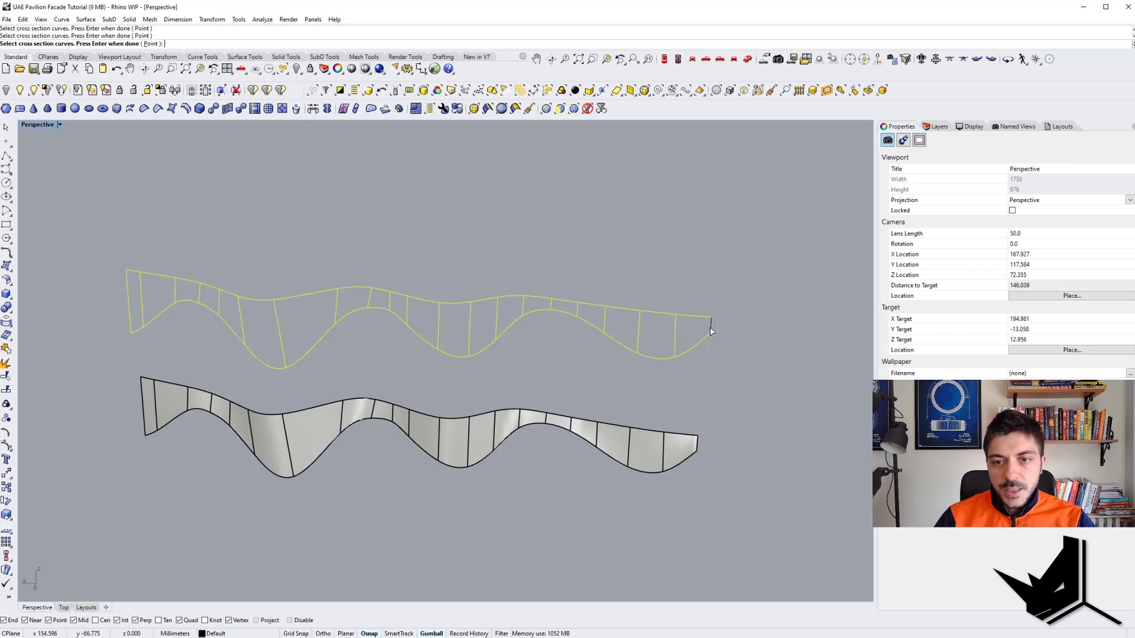
key("Return")
key("Return")
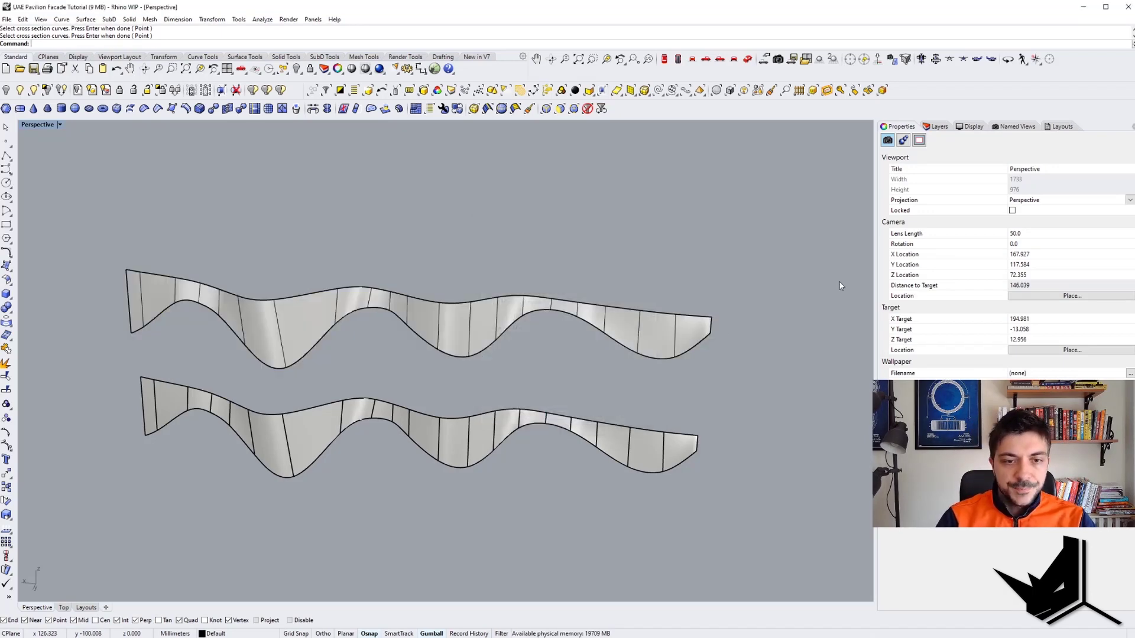
Move the swept surface from its end top corner to the matching corner of the original upper polysurface
right_click_drag(590, 285, 552, 292)
left_click(304, 295)
right_click_drag(304, 295, 573, 324)
type("m")
key("Return")
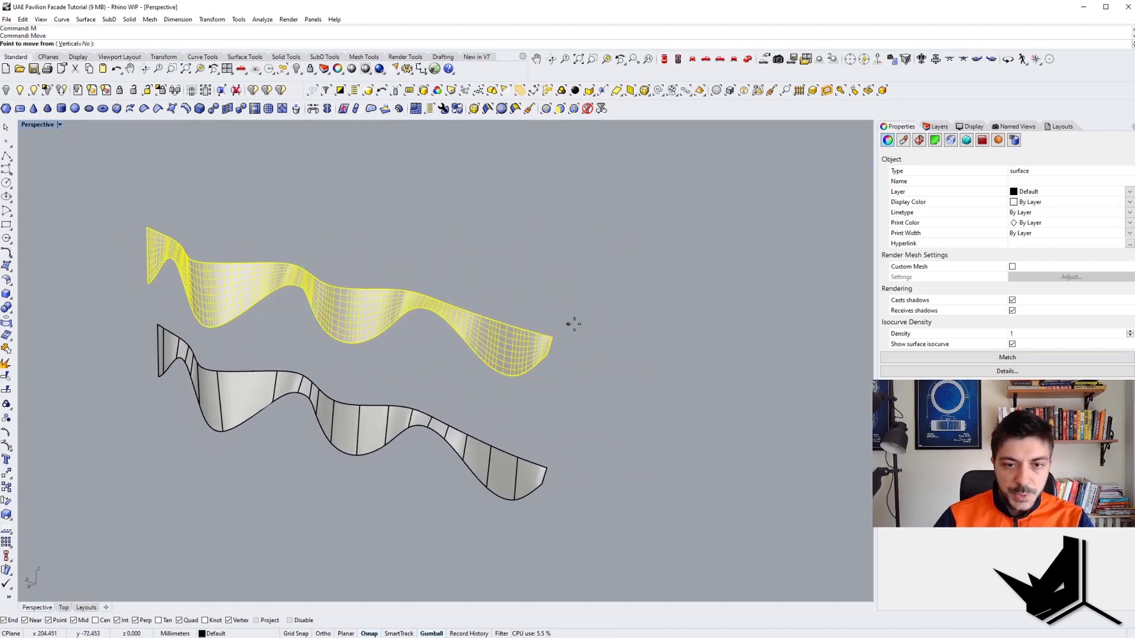
left_click(553, 337)
left_click(547, 468)
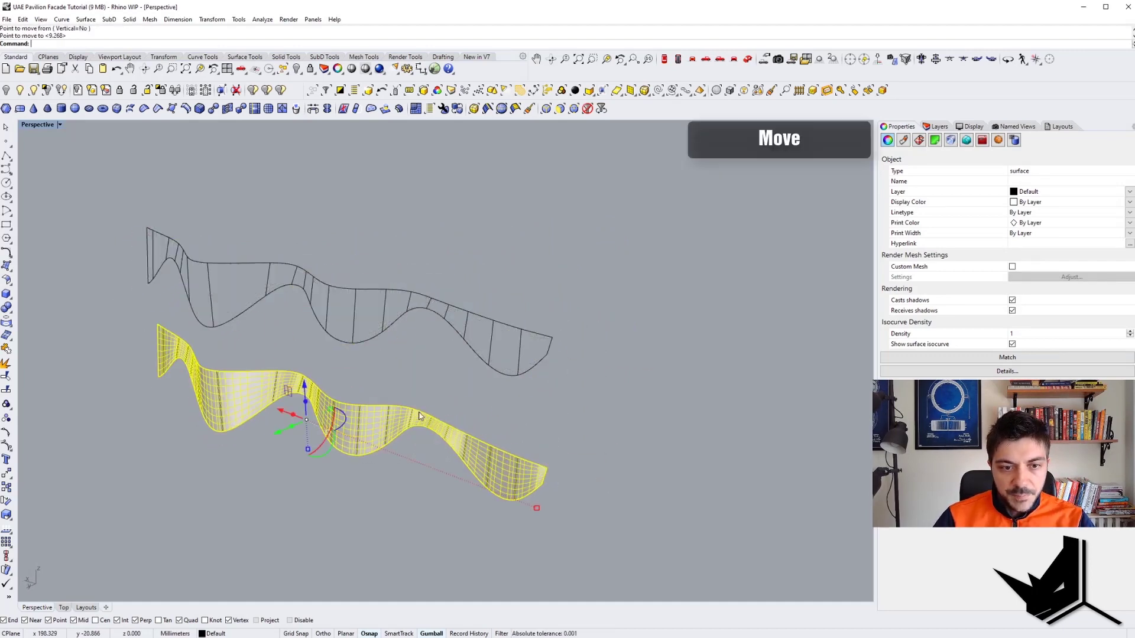
right_click_drag(551, 472, 548, 432)
right_click_drag(241, 368, 279, 178)
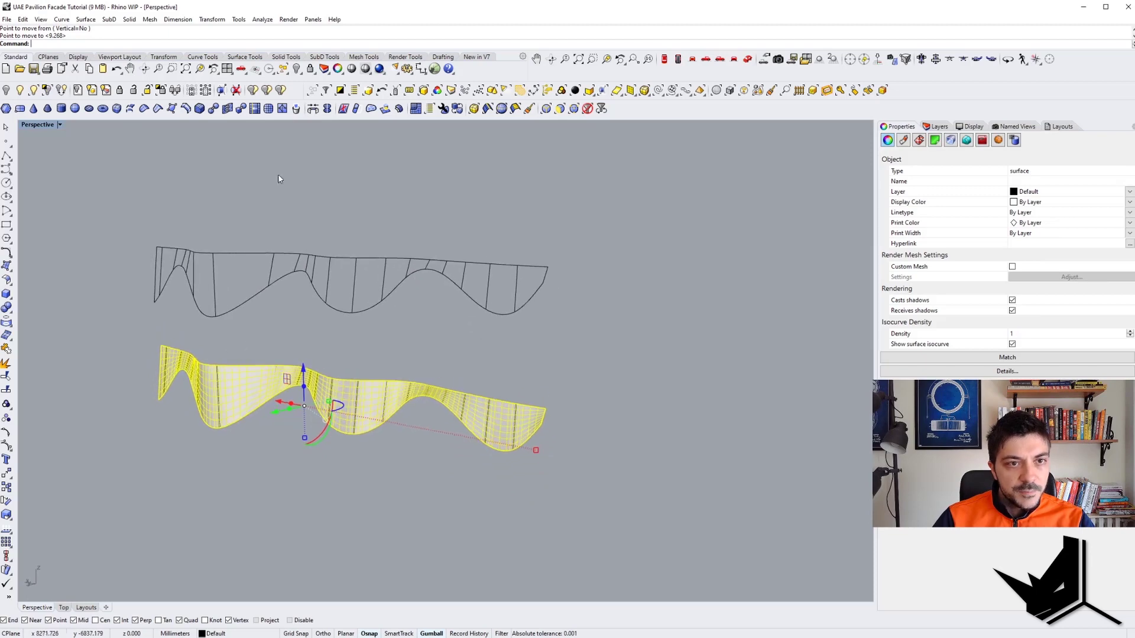
Delete the leftover rail and cross-section curves above the band, and show the hidden lower facade again
left_click(339, 94)
key("Delete")
right_click_drag(390, 341, 378, 260)
left_click(34, 90)
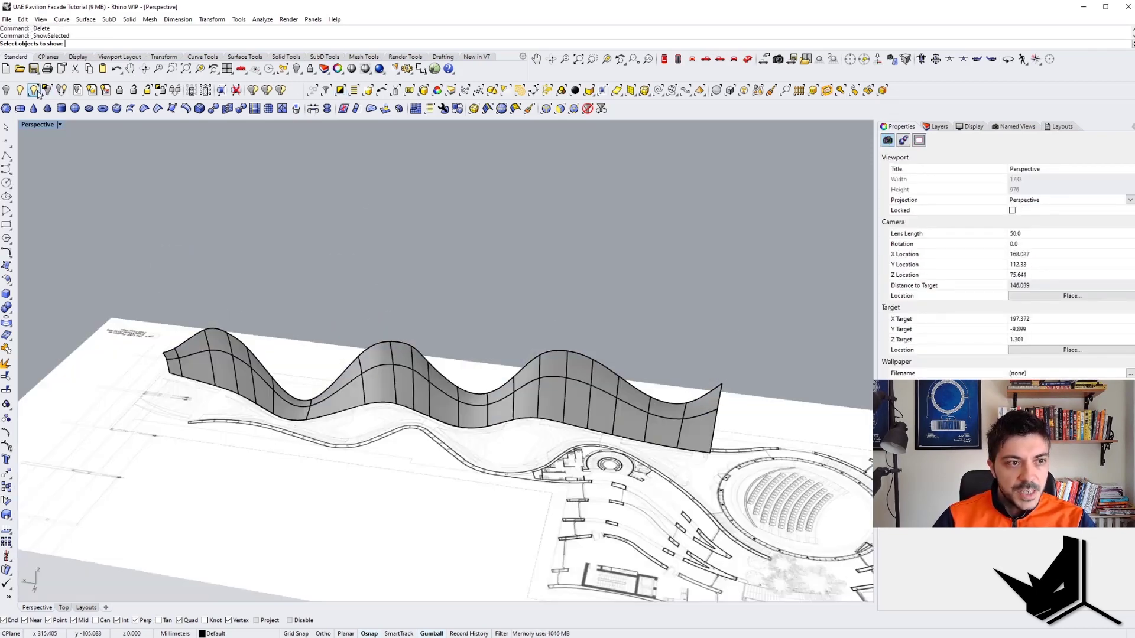
left_click(377, 391)
right_click(377, 392)
right_click_drag(377, 392, 270, 330)
scroll(355, 329, "up", 4)
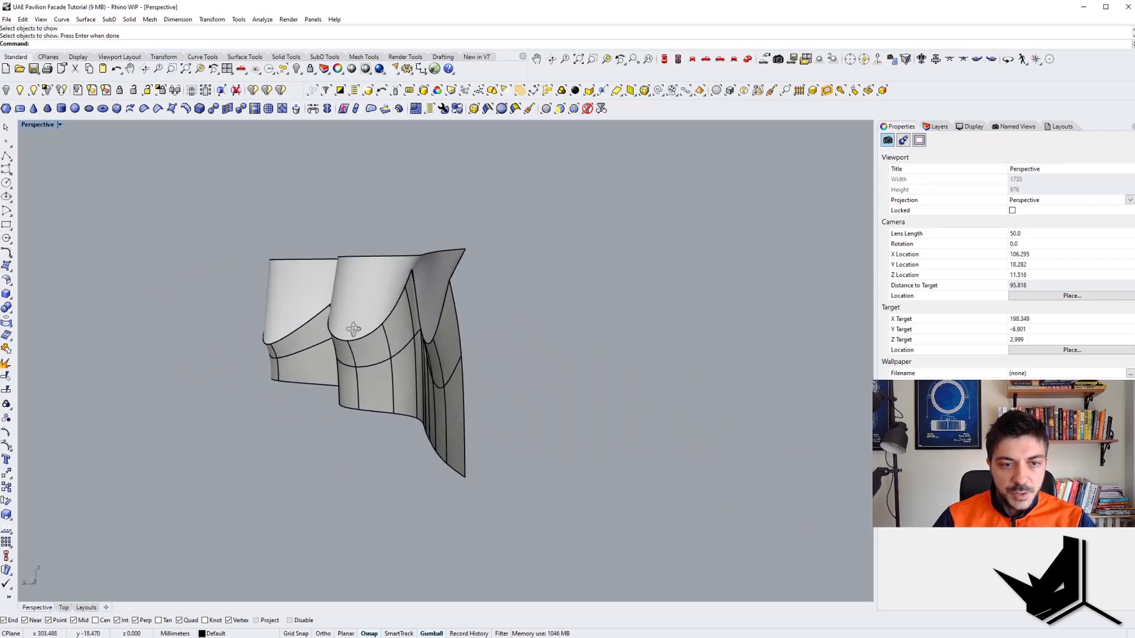
mouse_move(355, 330)
right_mouse_down()
mouse_move(392, 334)
mouse_move(315, 346)
mouse_move(426, 363)
mouse_move(403, 370)
mouse_move(408, 346)
mouse_move(379, 340)
mouse_move(418, 340)
right_mouse_up()
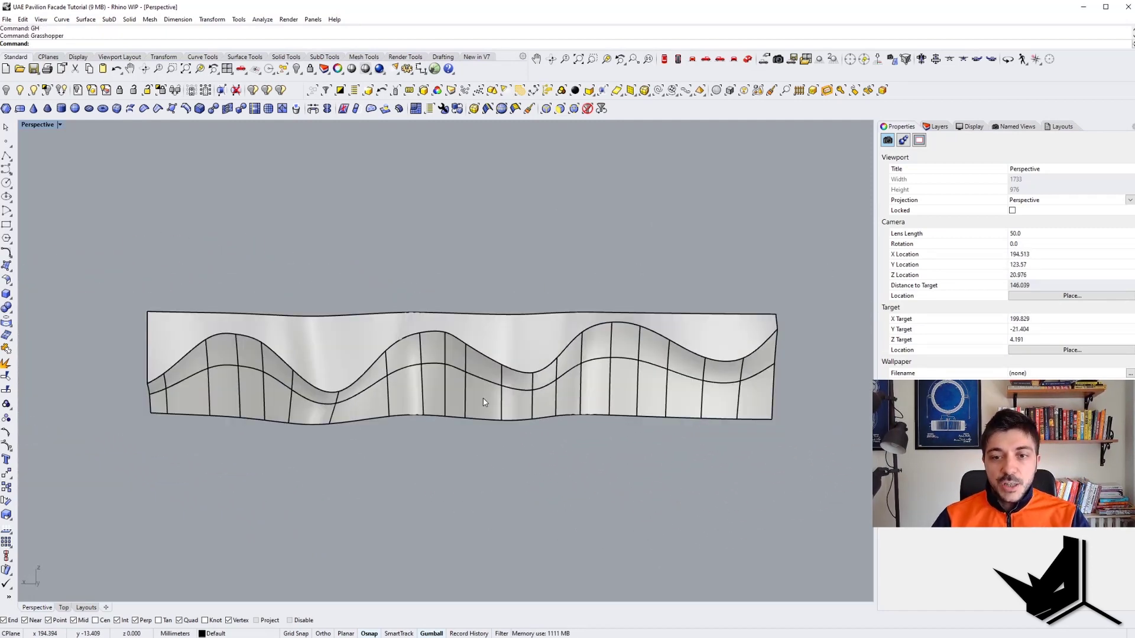
Assign the swept upper facade surface as the geometry of the Grasshopper definition's Surface parameter
mouse_move(498, 377)
right_mouse_down("shift")
mouse_move(468, 387)
mouse_move(417, 364)
mouse_move(322, 364)
right_mouse_up("shift")
scroll(322, 361, "up", 3)
left_click(322, 361)
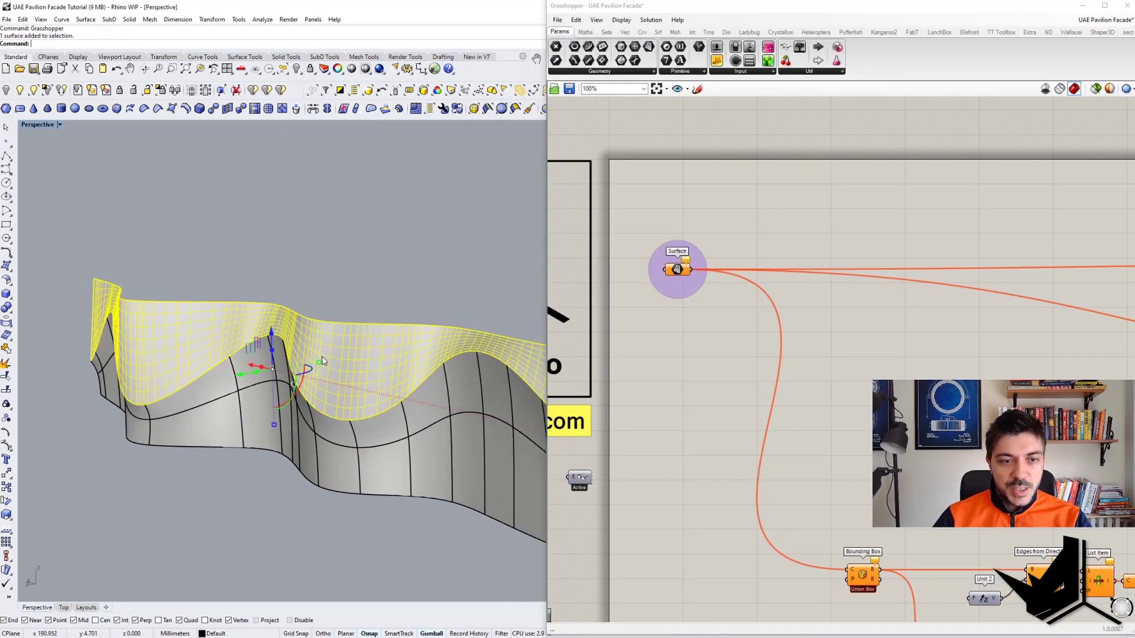
right_click(682, 270)
left_click(728, 420)
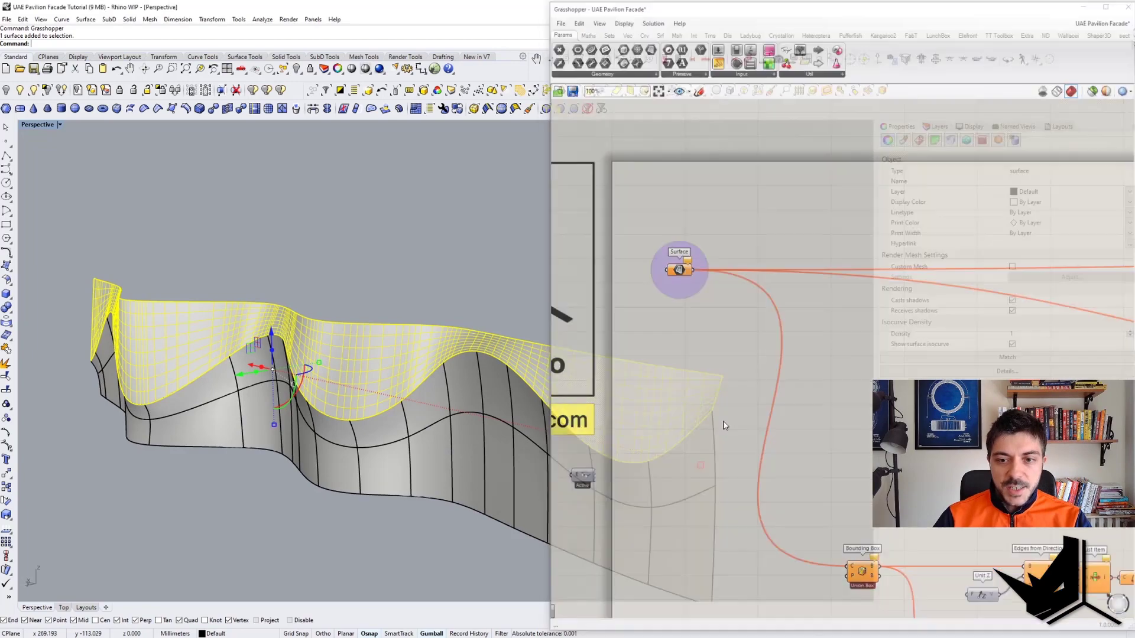
left_click(258, 330)
left_click(236, 265)
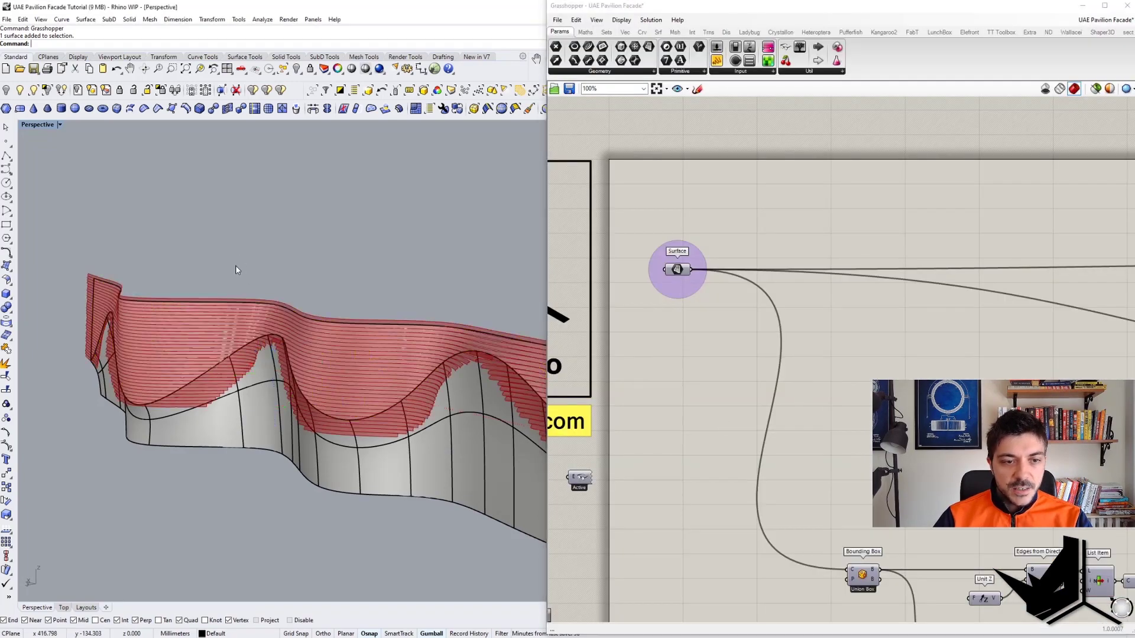
Bake the horizontal strips from the Grasshopper definition's Loft component into the Rhino model
right_click_drag(235, 265, 307, 300)
right_click_drag(89, 344, 111, 331, "shift")
scroll(111, 338, "up", 5)
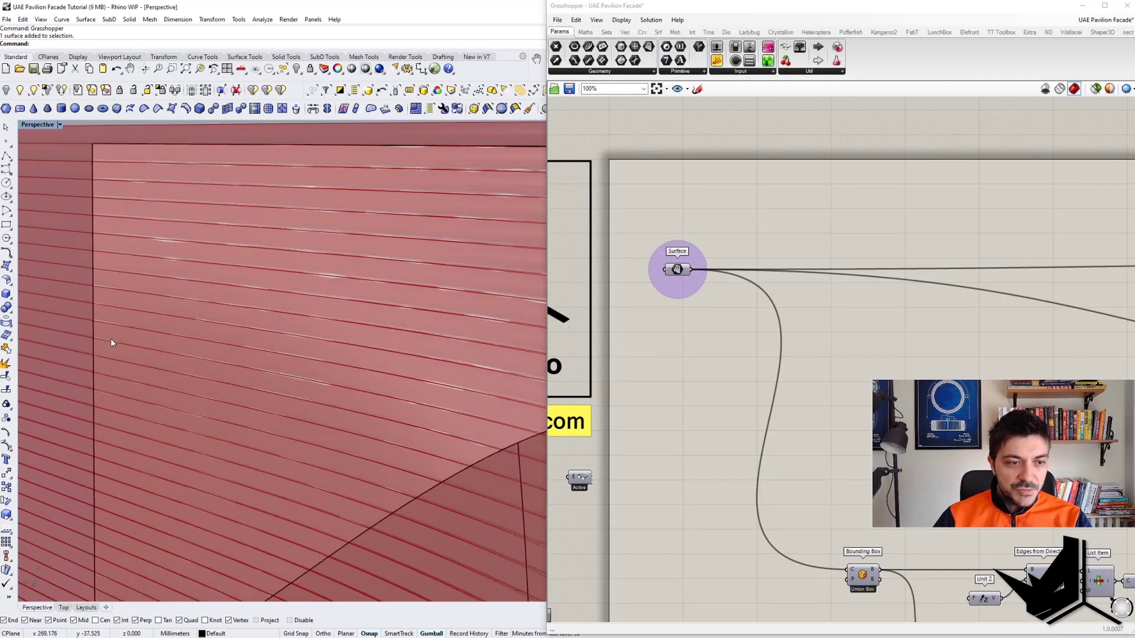
scroll(111, 339, "down", 5)
scroll(701, 402, "down", 5)
scroll(701, 402, "up", 5)
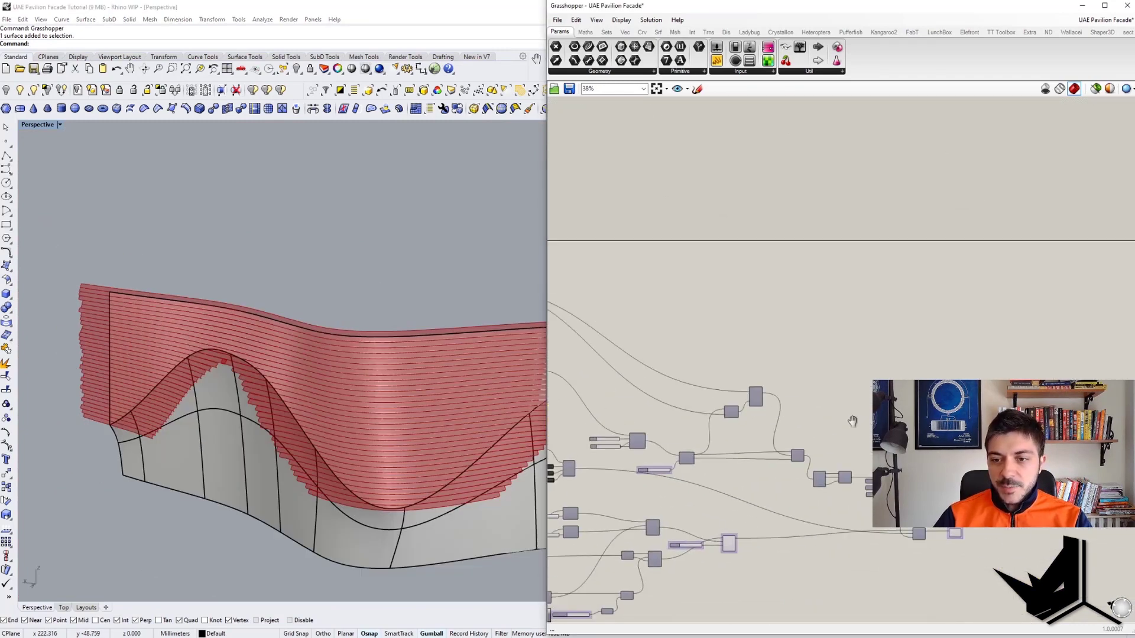
left_click(779, 466)
right_click(779, 471)
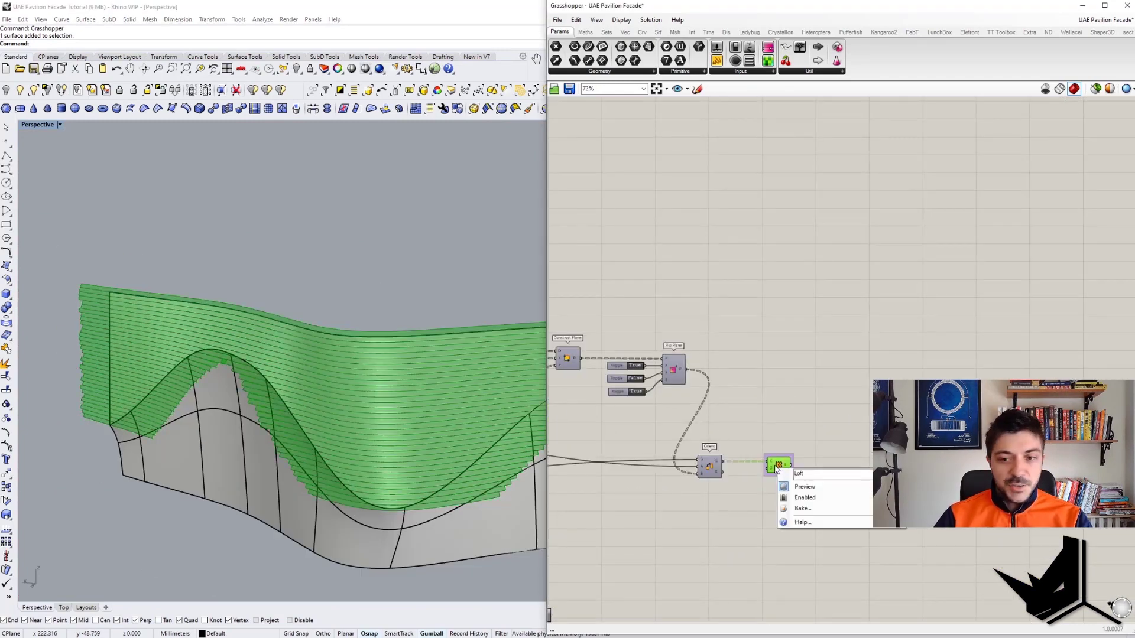
left_click(804, 508)
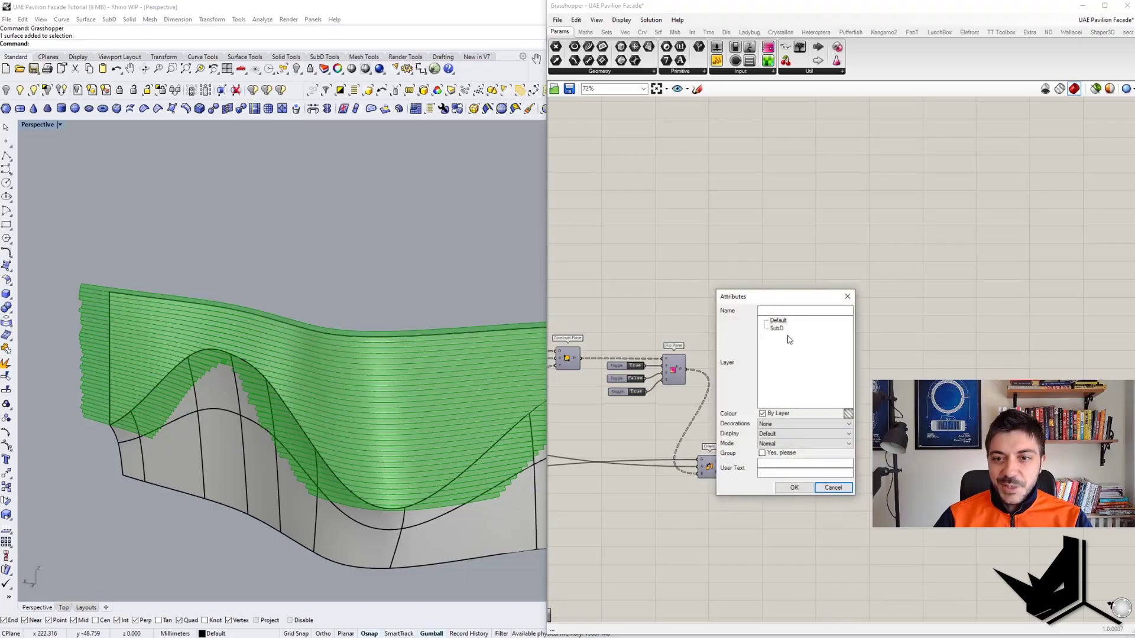
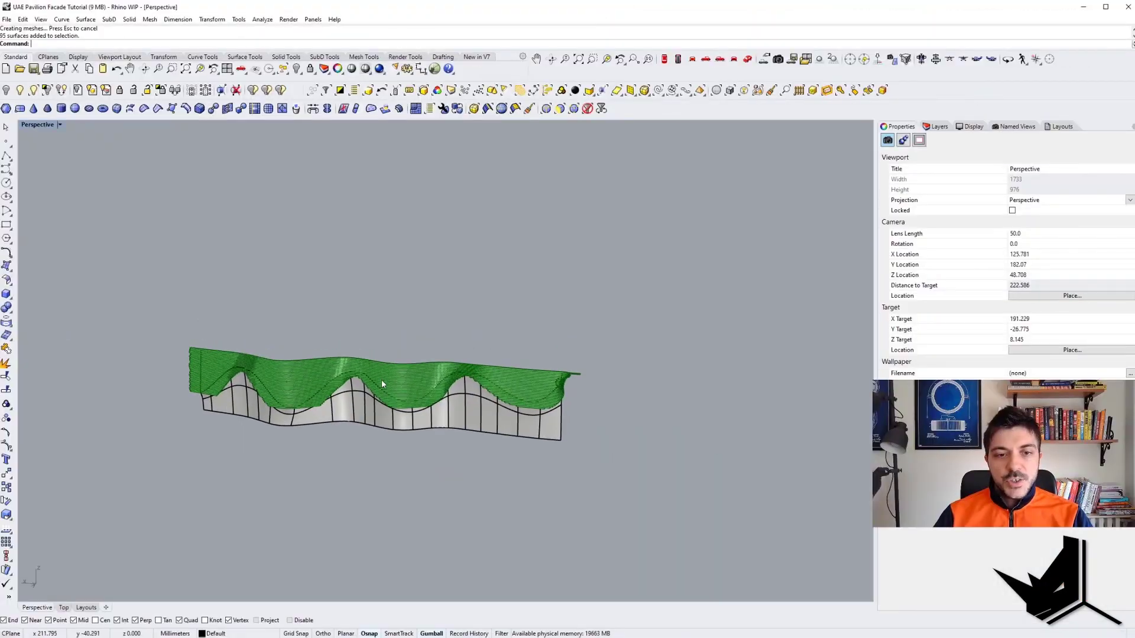
Isolate the baked horizontal strips together with the upper band surface, leaving the lower facade hidden
scroll(381, 385, "down", 3)
left_click(599, 402)
right_click_drag(599, 402, 256, 376)
scroll(492, 395, "up", 2)
key("Escape")
left_click(490, 408)
left_click(49, 93)
scroll(251, 375, "up", 10)
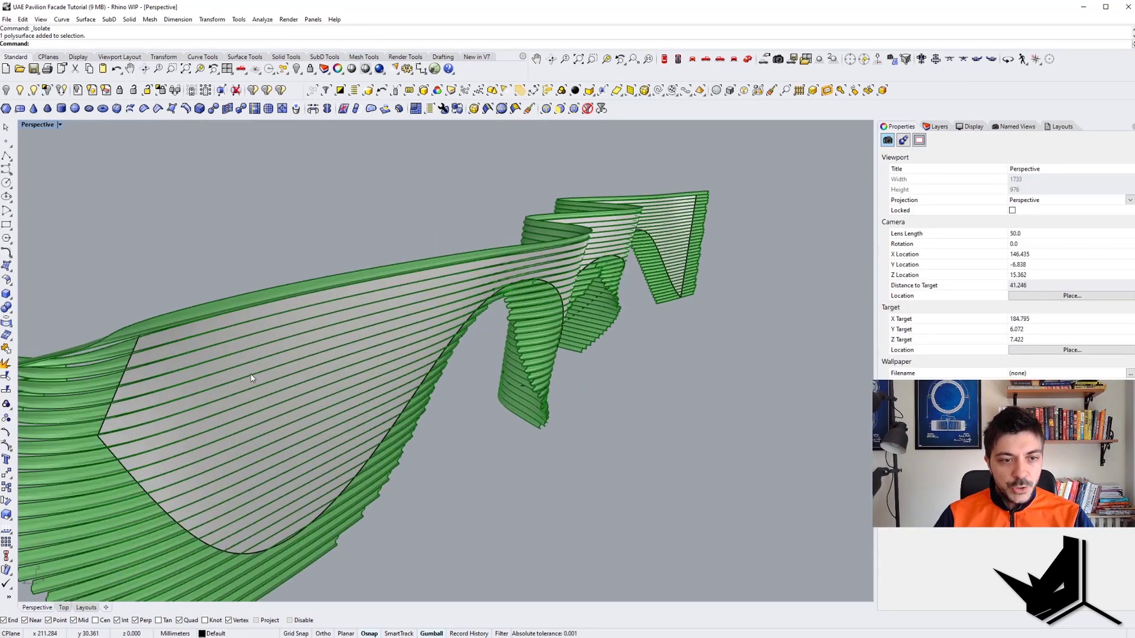
Duplicate the border of the upper band surface as a closed curve with DupBorder
left_click(222, 337)
key("Escape")
scroll(153, 358, "up", 2)
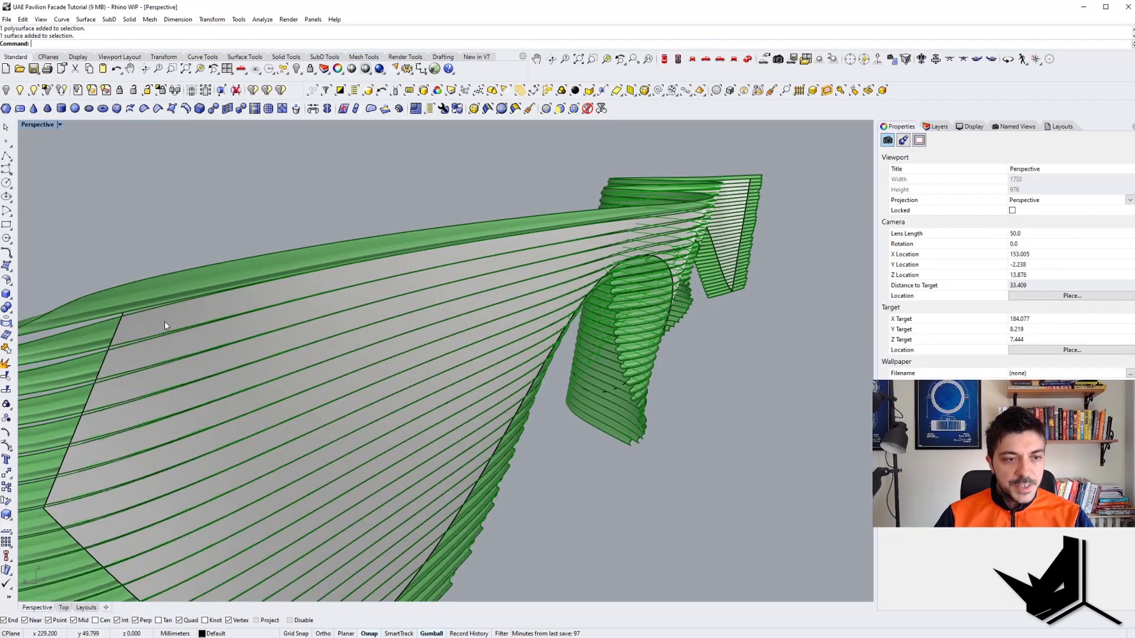
left_click(165, 324)
scroll(367, 374, "down", 8)
mouse_move(368, 374)
right_mouse_down()
mouse_move(516, 398)
mouse_move(466, 399)
mouse_move(325, 334)
right_mouse_up()
key("Return")
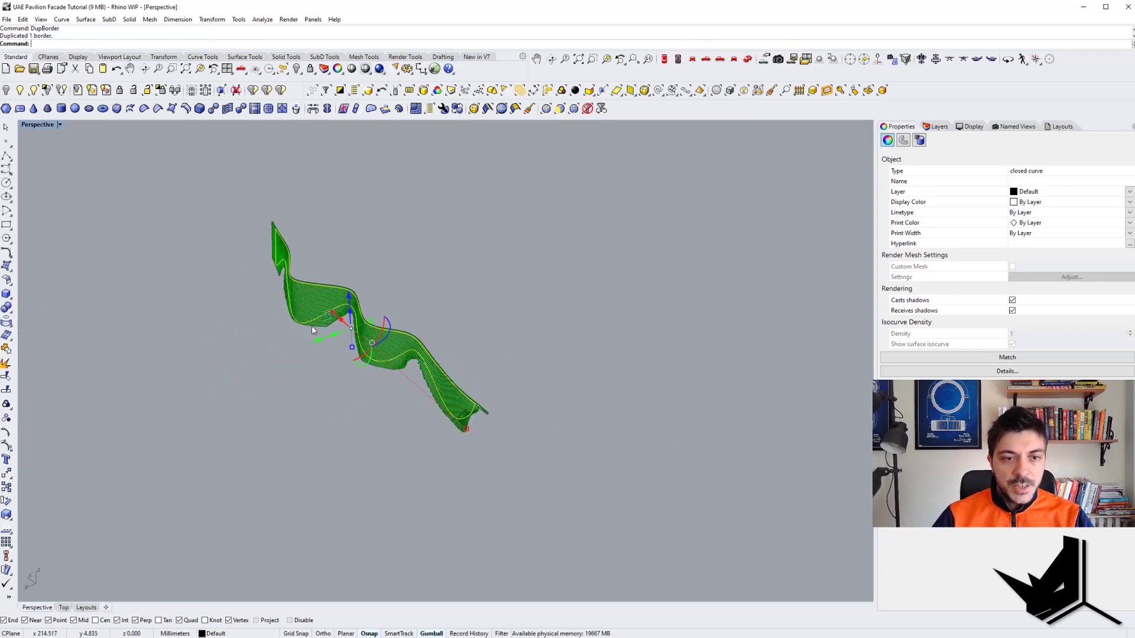
Select the duplicated border with SelCrv, move it horizontally clear of the strips, and extrude it through all of them
left_click(316, 329, "shift")
right_click_drag(387, 306, 355, 344)
key("Escape")
scroll(331, 347, "up", 4)
type("lCrv")
key("Return")
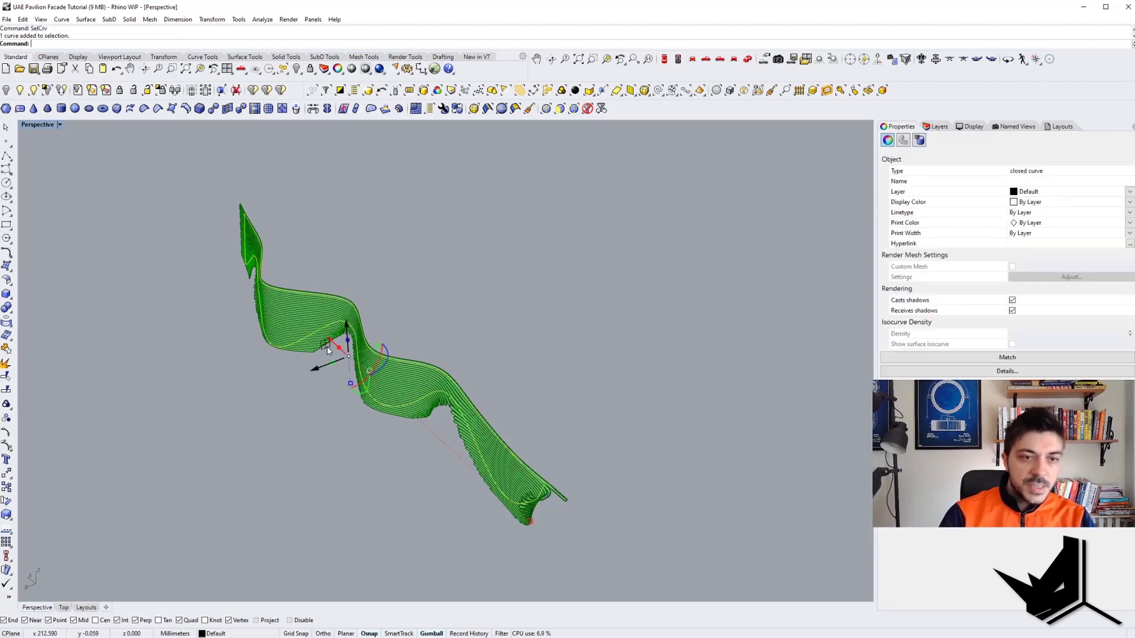
left_click_drag(327, 350, 482, 346)
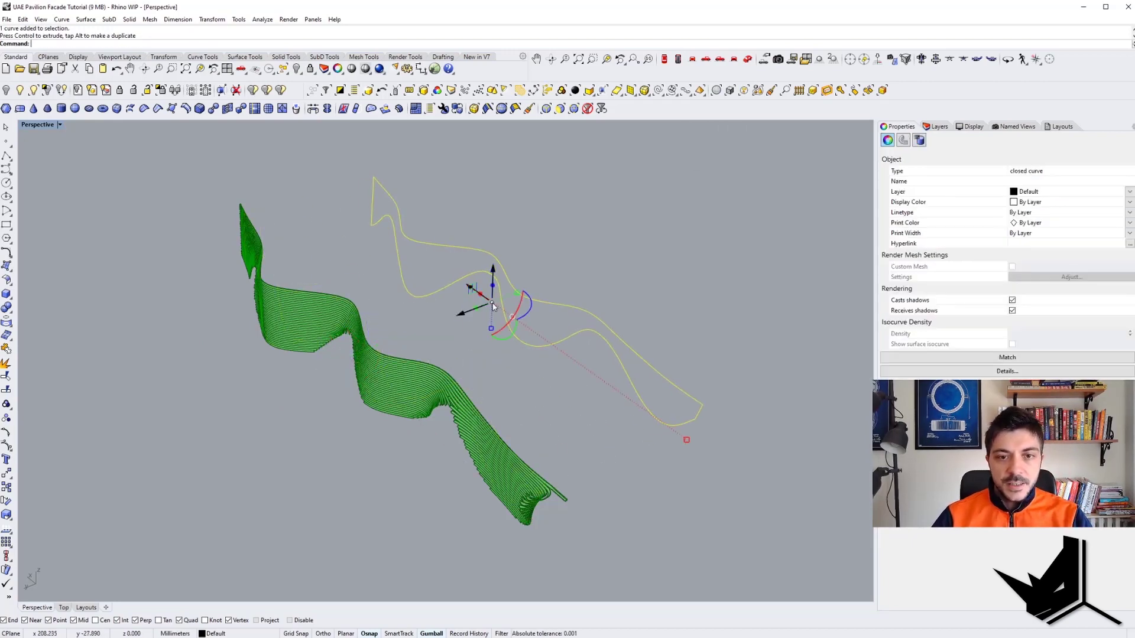
right_click_drag(477, 312, 448, 310)
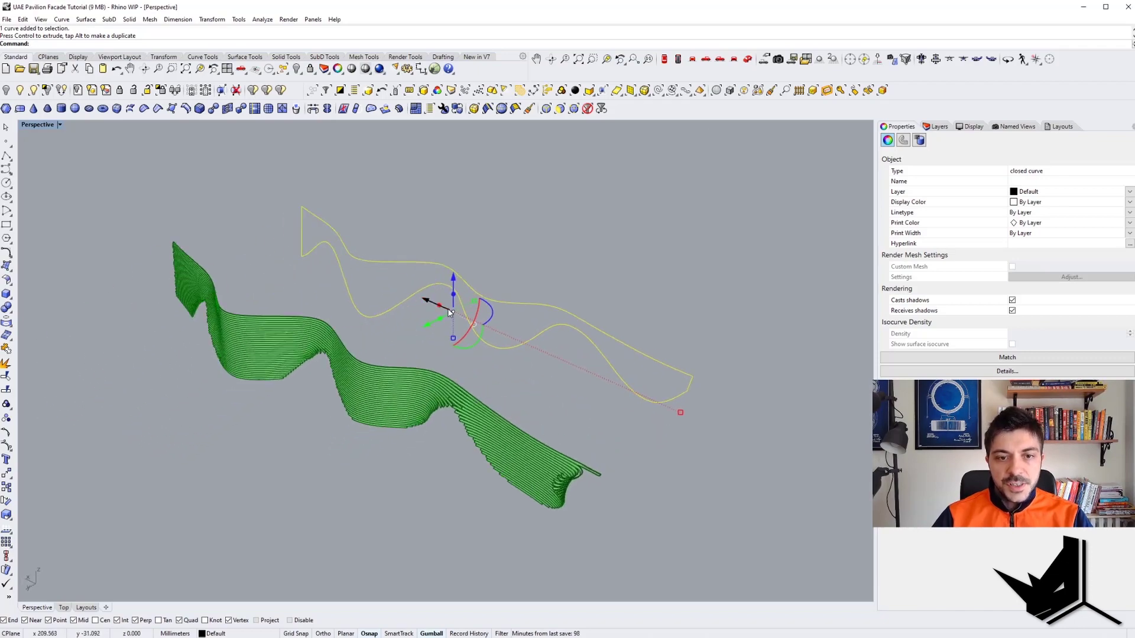
left_click_drag(440, 320, 135, 471)
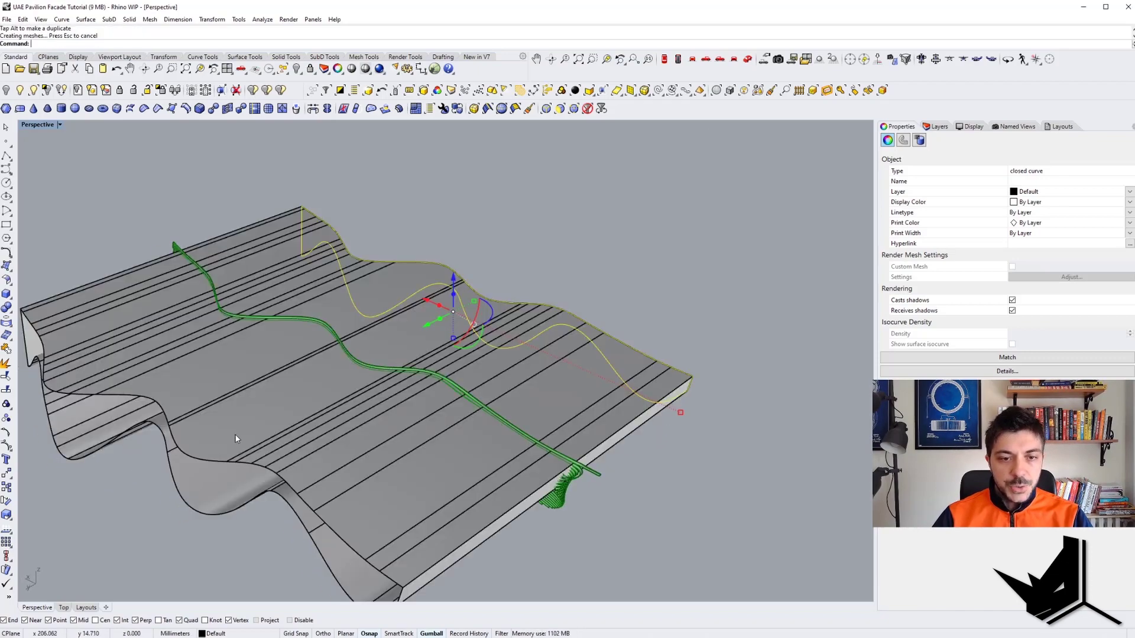
key("Escape")
Split the grouped baked strips using the extruded border as the cutting object
right_click_drag(236, 434, 220, 401)
right_click_drag(418, 422, 526, 441)
scroll(647, 415, "up", 4)
right_click_drag(646, 412, 583, 445)
left_click(578, 446)
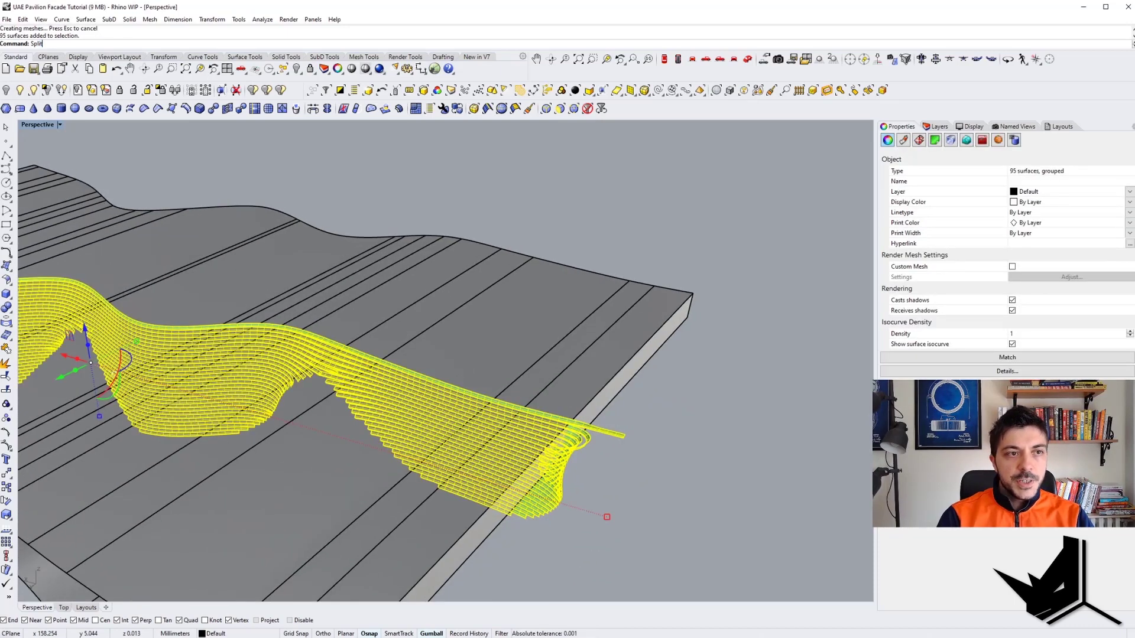
left_click(518, 351)
key("Return")
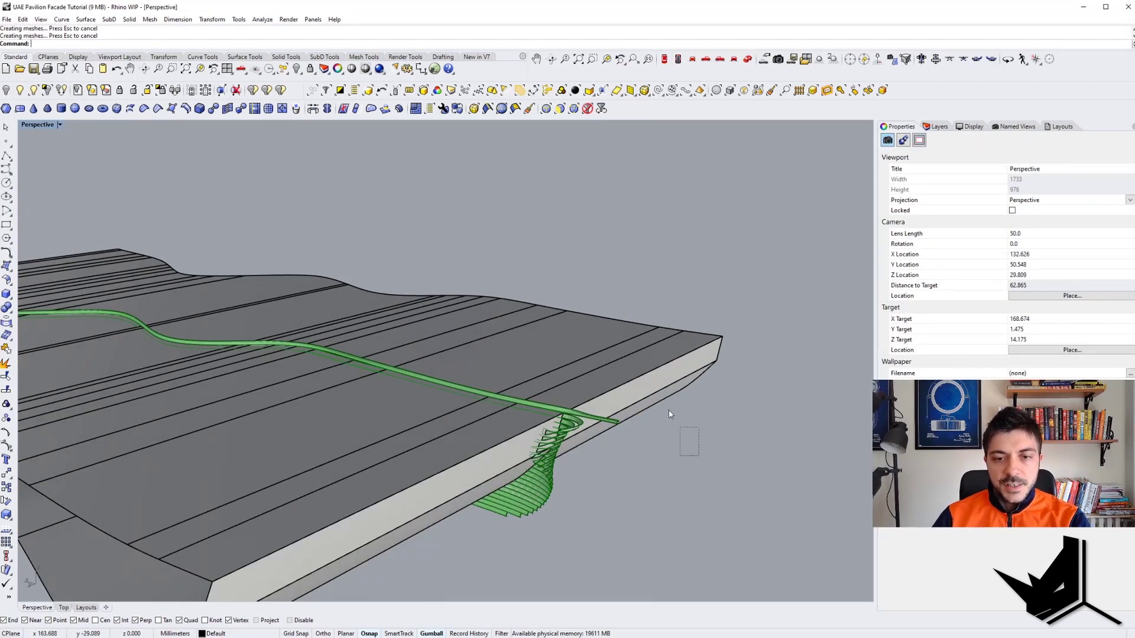
Delete the extruded border used as the cutter
left_click_drag(669, 414, 643, 369)
key("Delete")
right_click_drag(603, 473, 639, 448)
left_click(633, 413)
key("Delete")
key("ctrl+z")
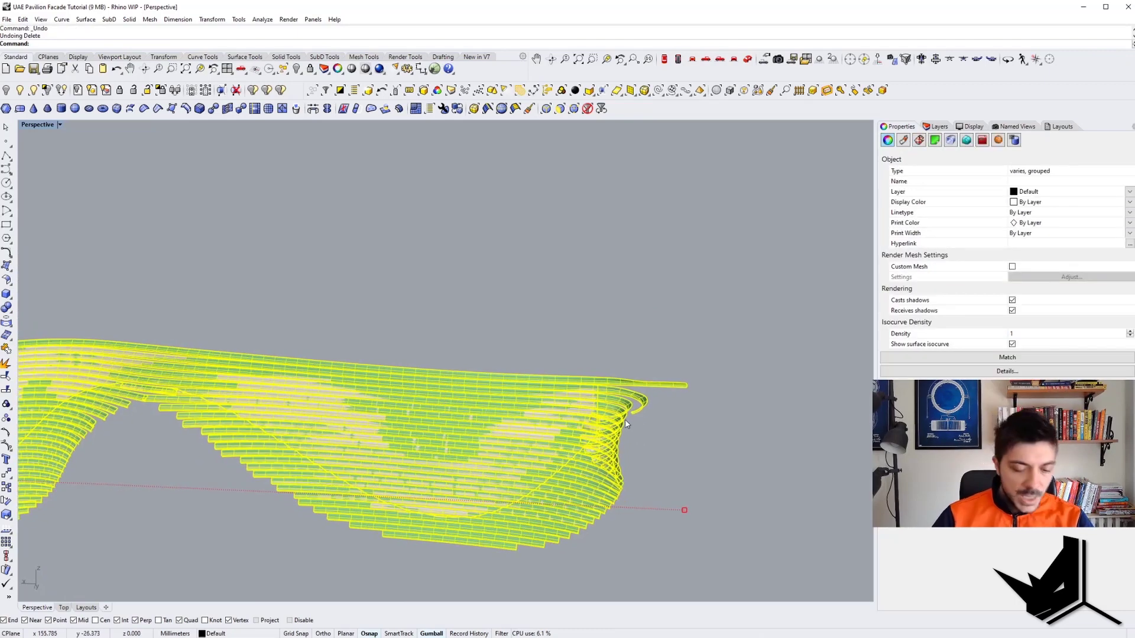
Ungroup the split strips so the pieces can be selected individually
type("UG")
key("Return")
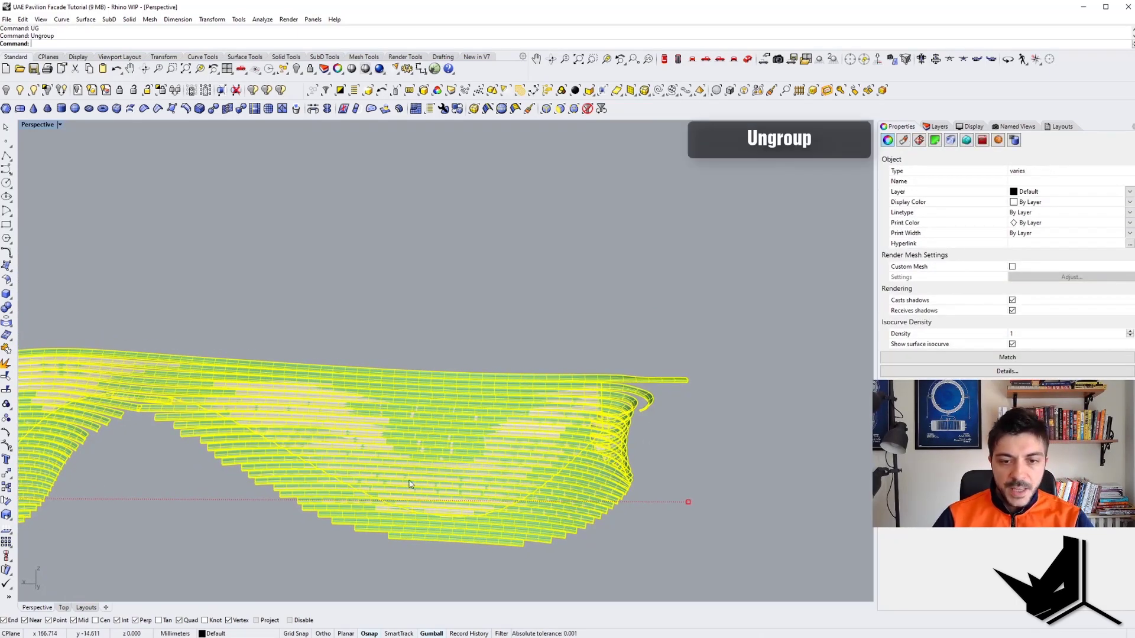
key("Escape")
Delete the cut-off strip pieces sticking out beyond the facade's end and below its adjacent lower lobe
right_click_drag(682, 355, 730, 379)
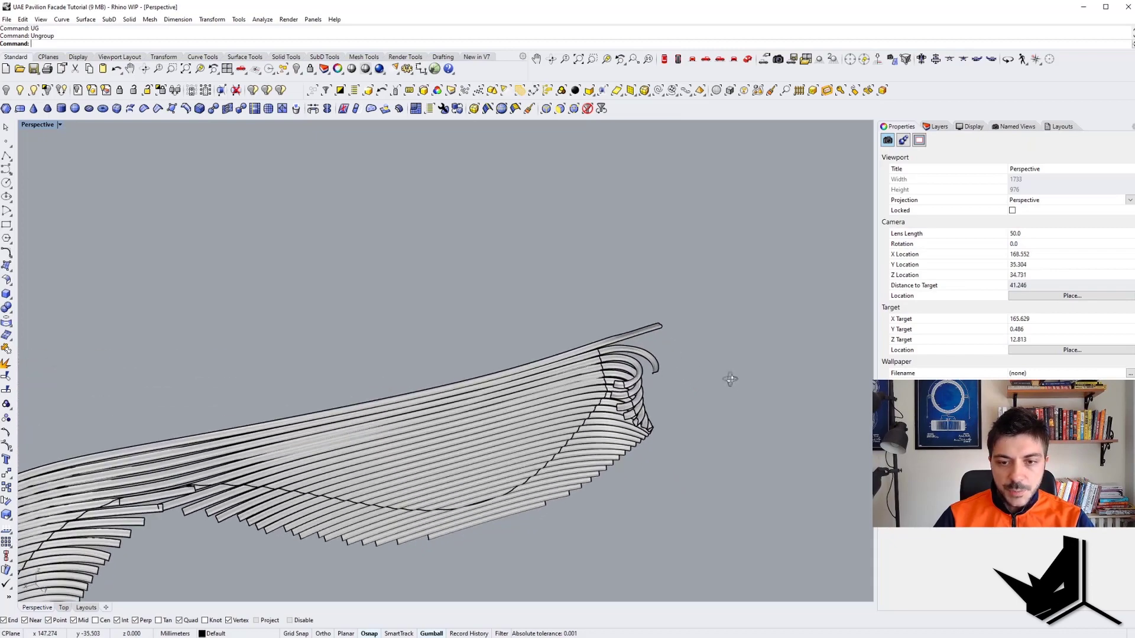
left_click_drag(618, 322, 614, 318)
right_click_drag(617, 320, 582, 364)
key("Delete")
left_click_drag(592, 510, 532, 427)
key("Delete")
right_click_drag(533, 428, 509, 408)
left_click_drag(470, 498, 428, 472)
key("Delete")
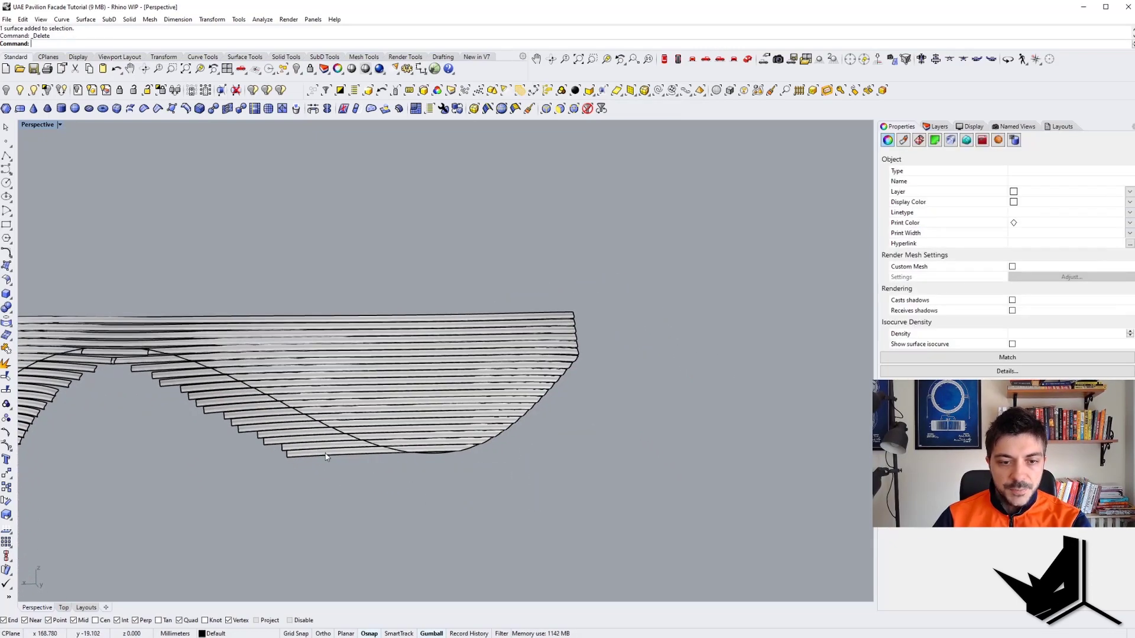
Delete the remaining cut-off strip pieces below the wavy lower border along the rest of the facade
left_click_drag(310, 485, 260, 432)
key("Delete")
right_click_drag(260, 435, 452, 452, "shift")
left_click_drag(417, 465, 367, 417)
key("Delete")
right_click_drag(367, 416, 393, 473)
left_click_drag(390, 441, 335, 413)
left_click_drag(335, 413, 334, 411)
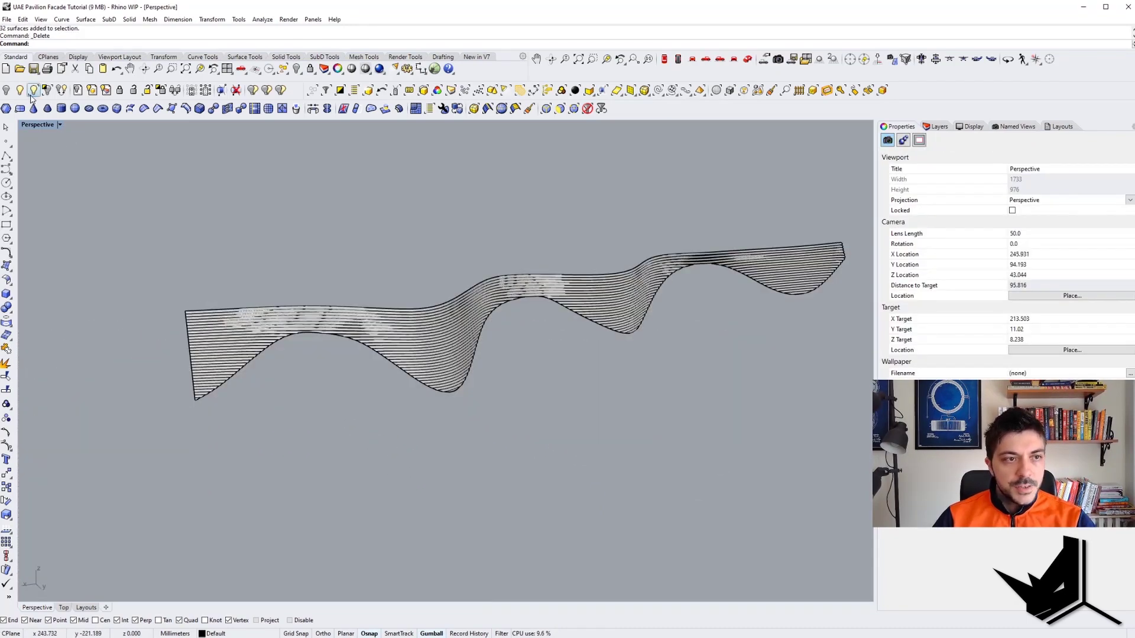
Show the hidden lower facade beneath the trimmed strips
left_click(34, 90)
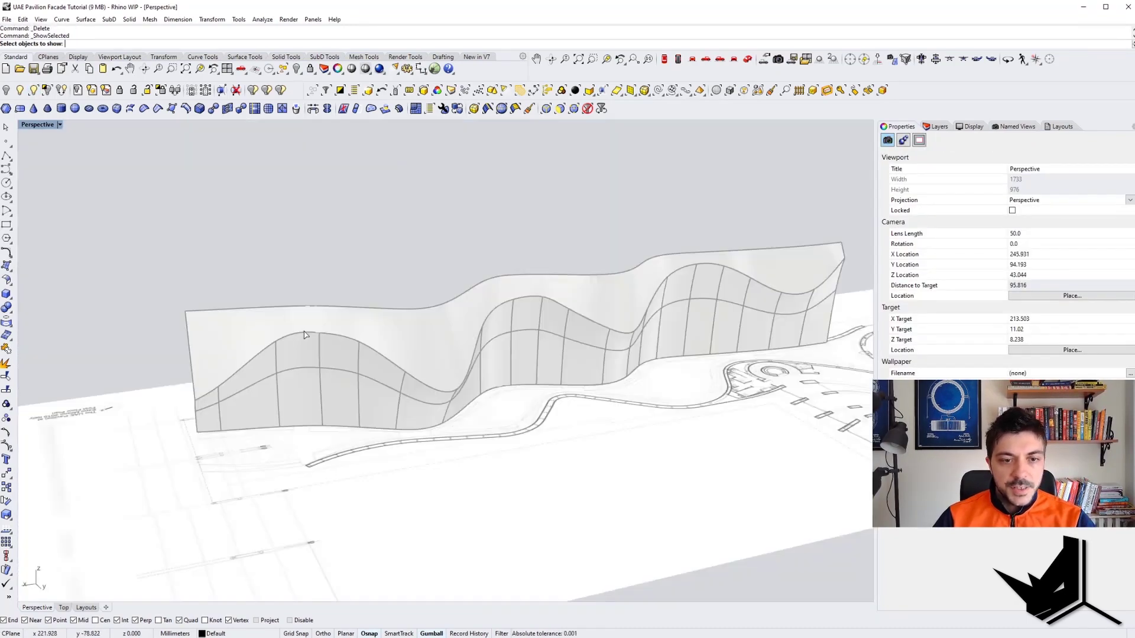
scroll(457, 380, "up", 5)
right_click_drag(457, 380, 541, 407)
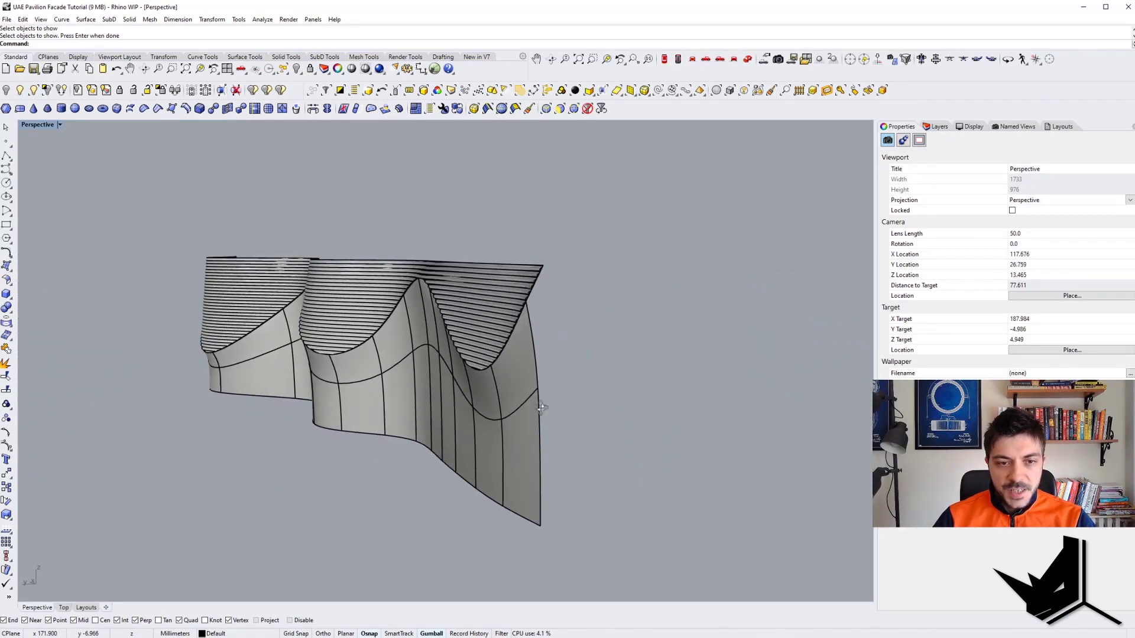
scroll(522, 323, "up", 6)
scroll(461, 301, "down", 2)
scroll(460, 301, "down", 2)
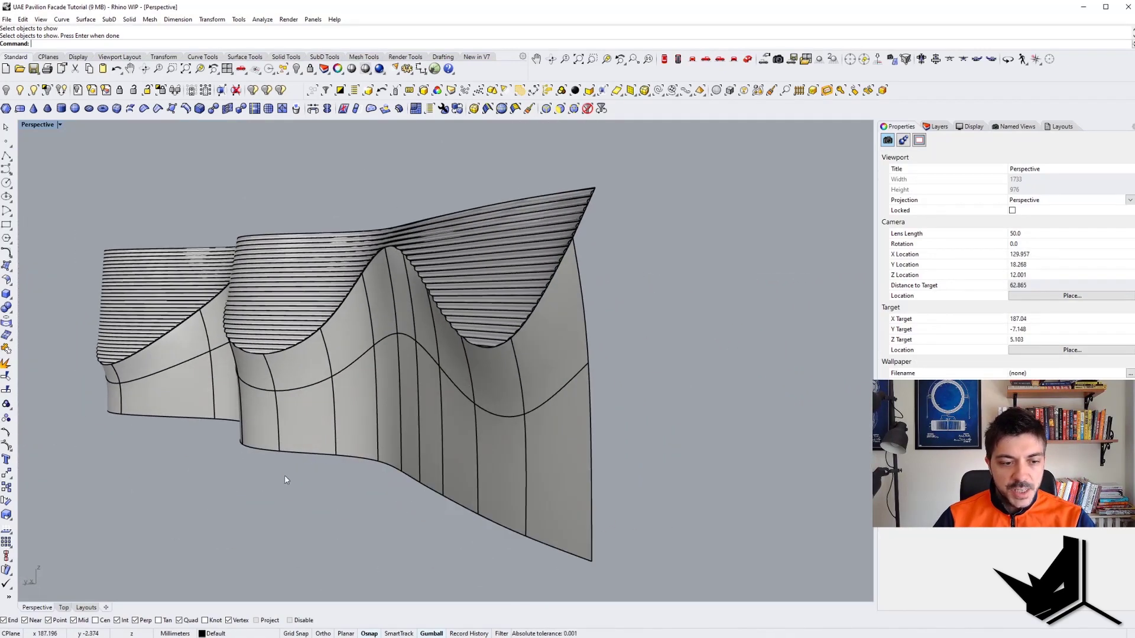
Switch to the reference photo of the ribbed wall, then return to Rhino and compare it with the facade's strips
left_click(178, 637)
left_click(260, 609)
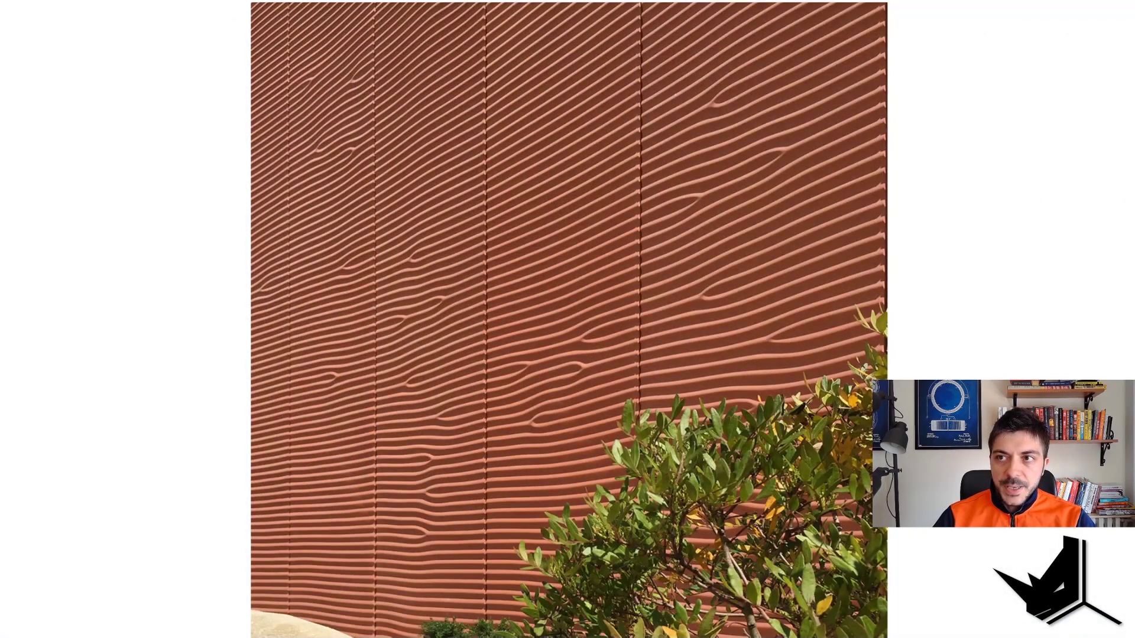
key("alt+Tab")
right_click_drag(414, 342, 300, 353)
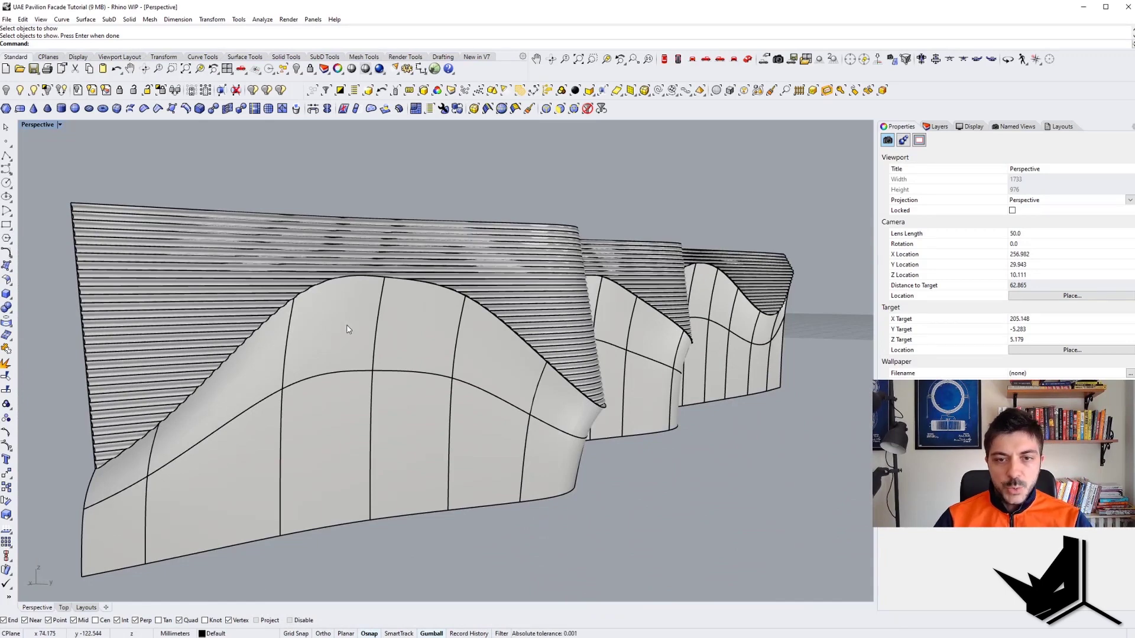
right_click_drag(427, 319, 426, 329)
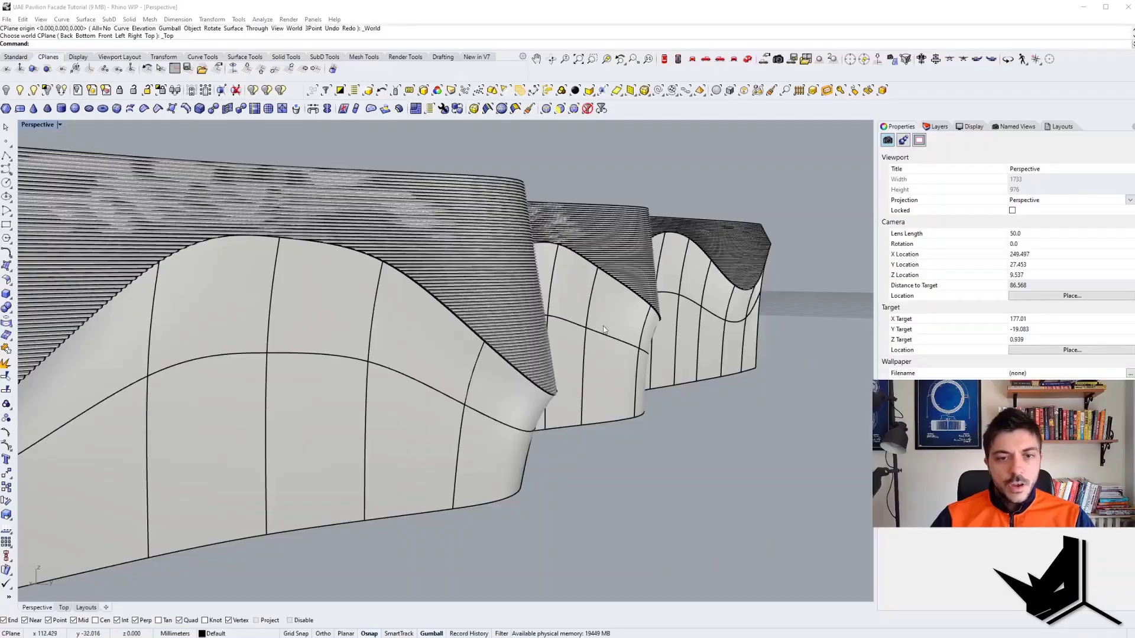
right_click_drag(604, 329, 402, 330)
scroll(593, 332, "down", 4)
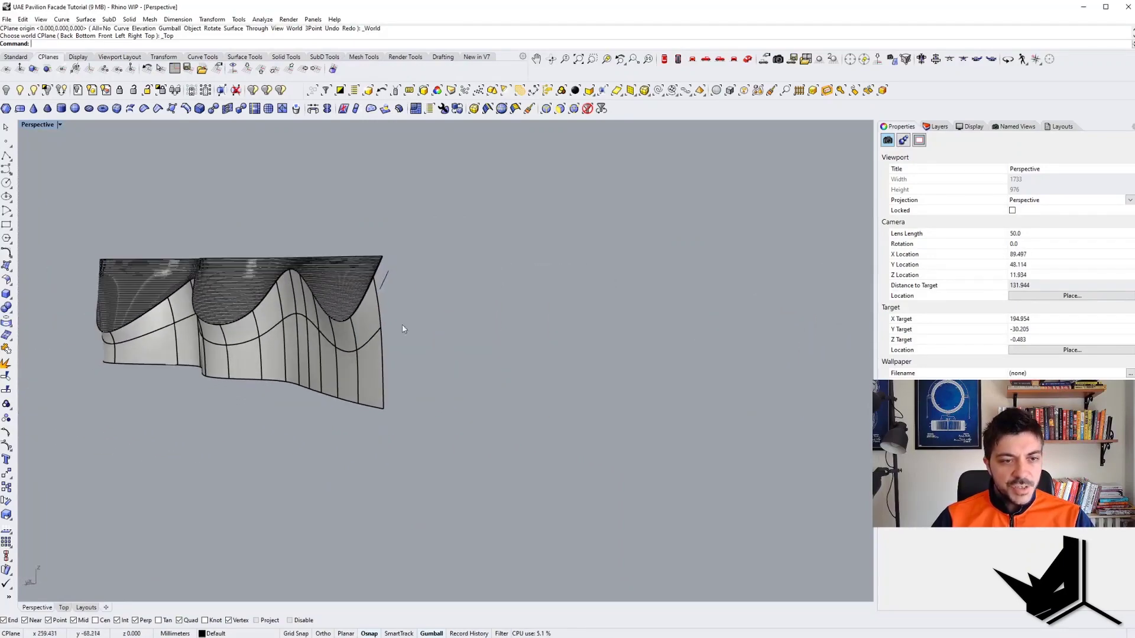
Examine the facade's strips and lower panels in Shaded display and compare them with the reference photo of the panelled wall
scroll(223, 296, "up", 4)
right_click_drag(223, 296, 526, 354, "shift")
mouse_move(526, 354)
right_mouse_down()
mouse_move(334, 313)
mouse_move(502, 309)
mouse_move(669, 332)
mouse_move(514, 321)
mouse_move(580, 321)
mouse_move(589, 332)
mouse_move(532, 324)
mouse_move(518, 291)
mouse_move(507, 294)
right_mouse_up()
scroll(524, 324, "up", 4)
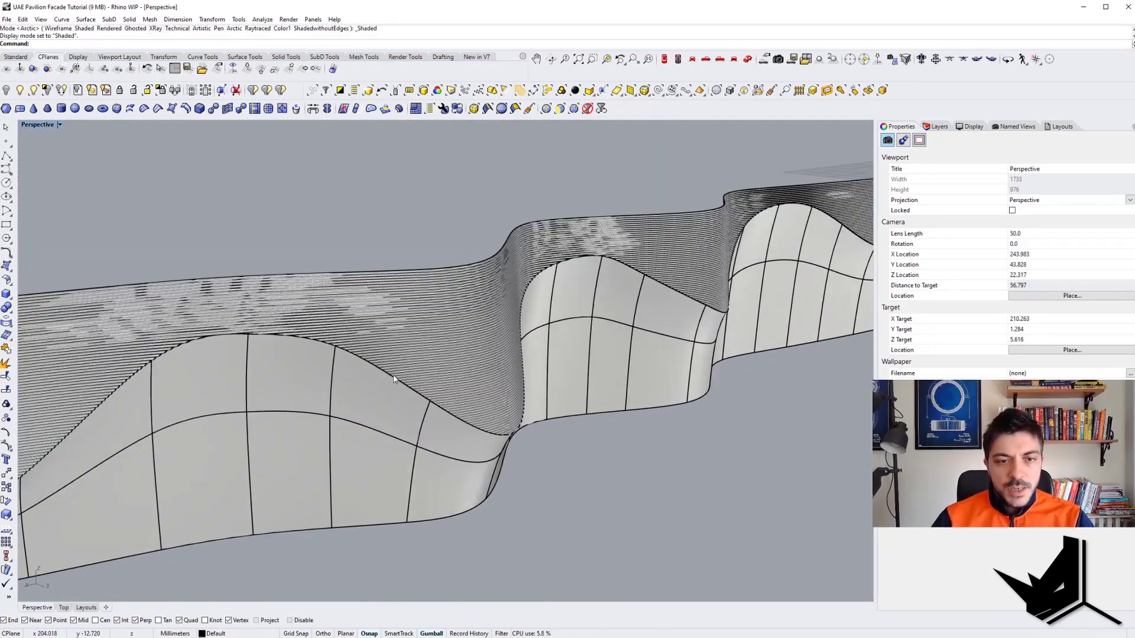
right_click_drag(394, 379, 388, 382)
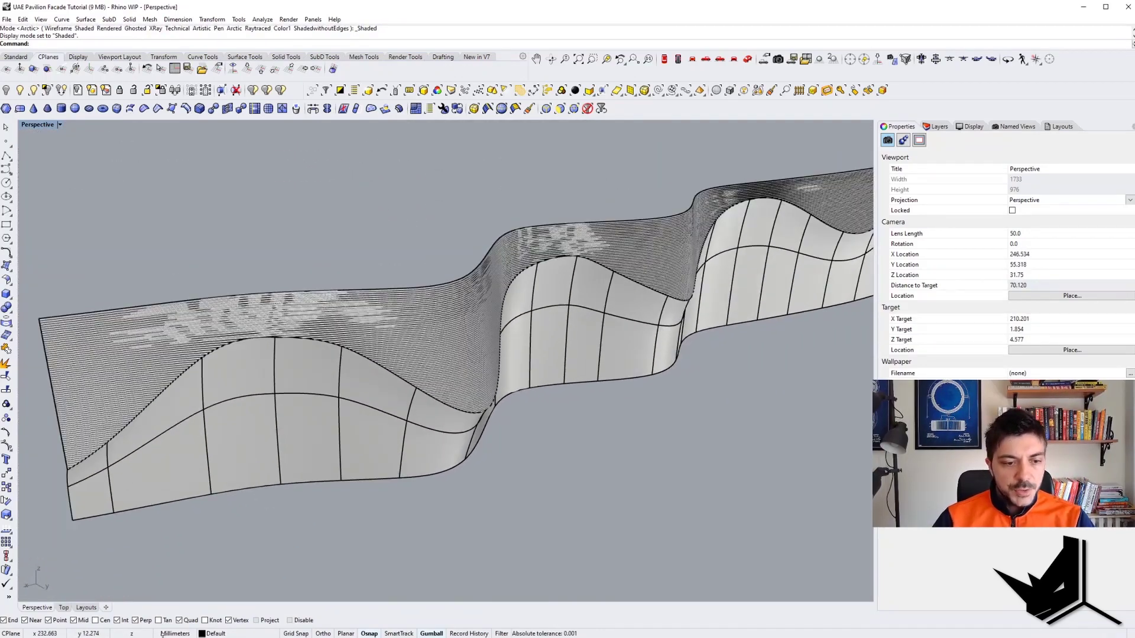
left_click(257, 637)
left_click(21, 603)
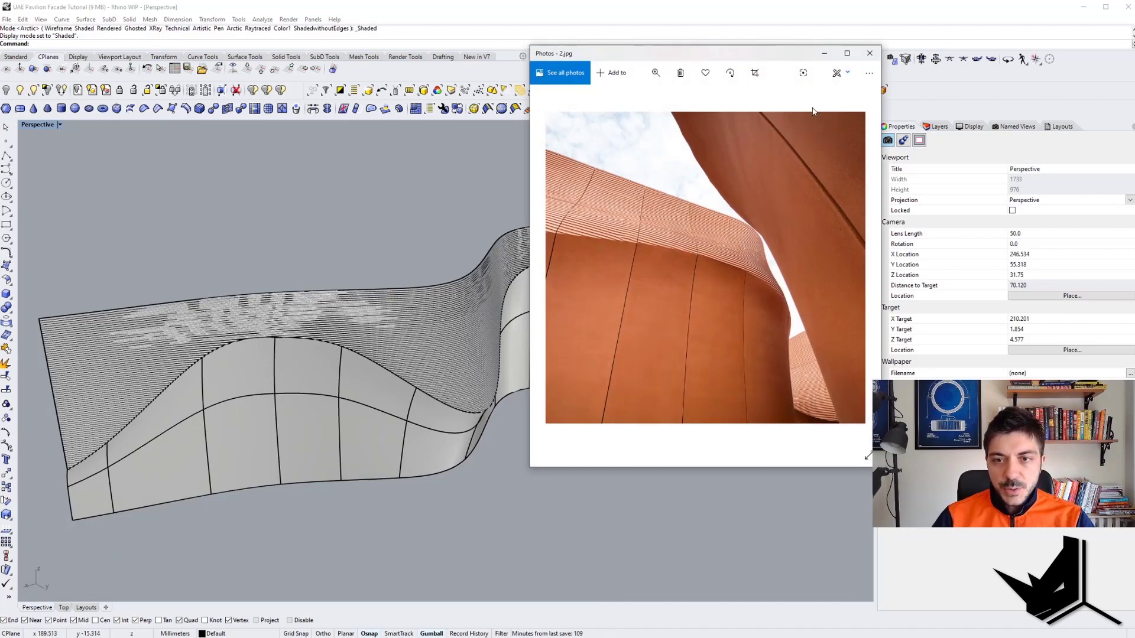
left_click(824, 53)
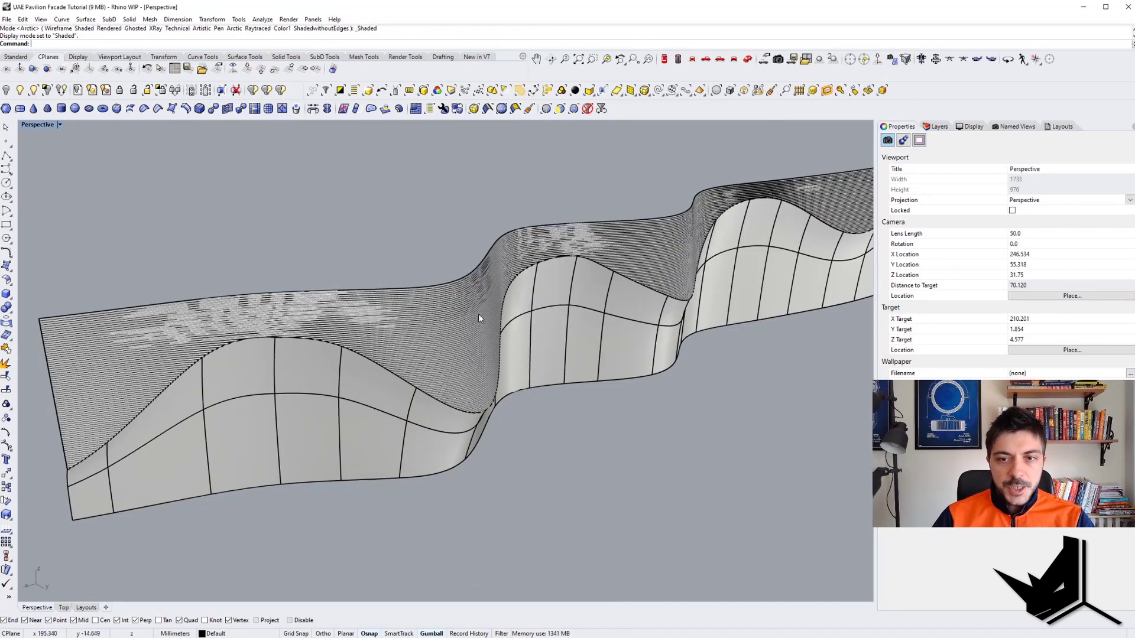
Duplicate the border of the lower facade polysurface with DupBorder
right_click_drag(414, 361, 348, 322)
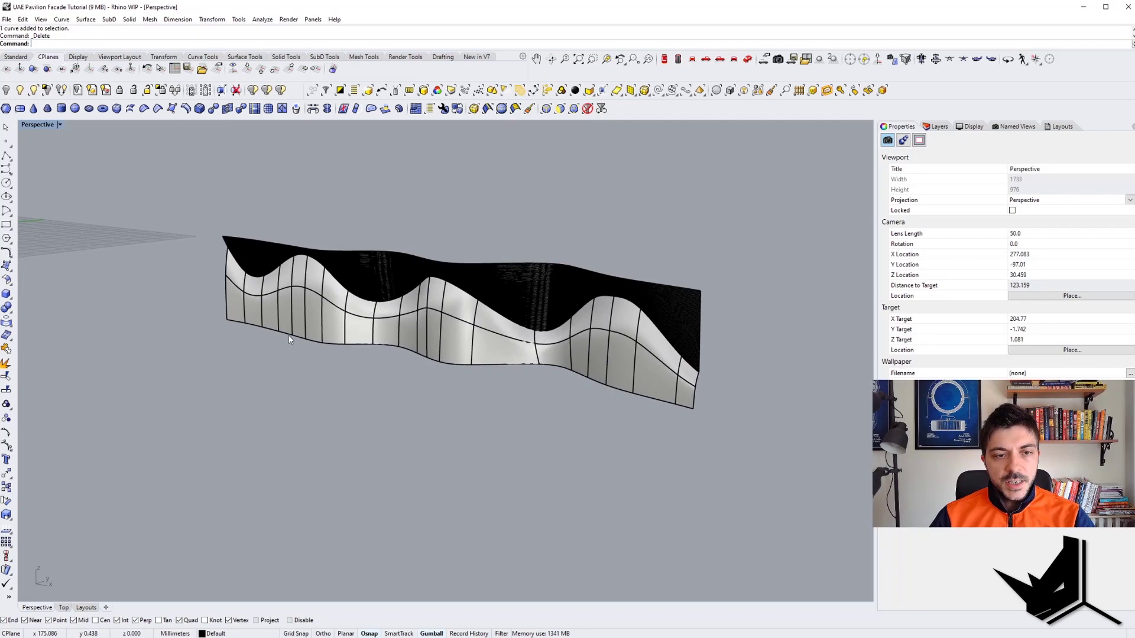
left_click(289, 335)
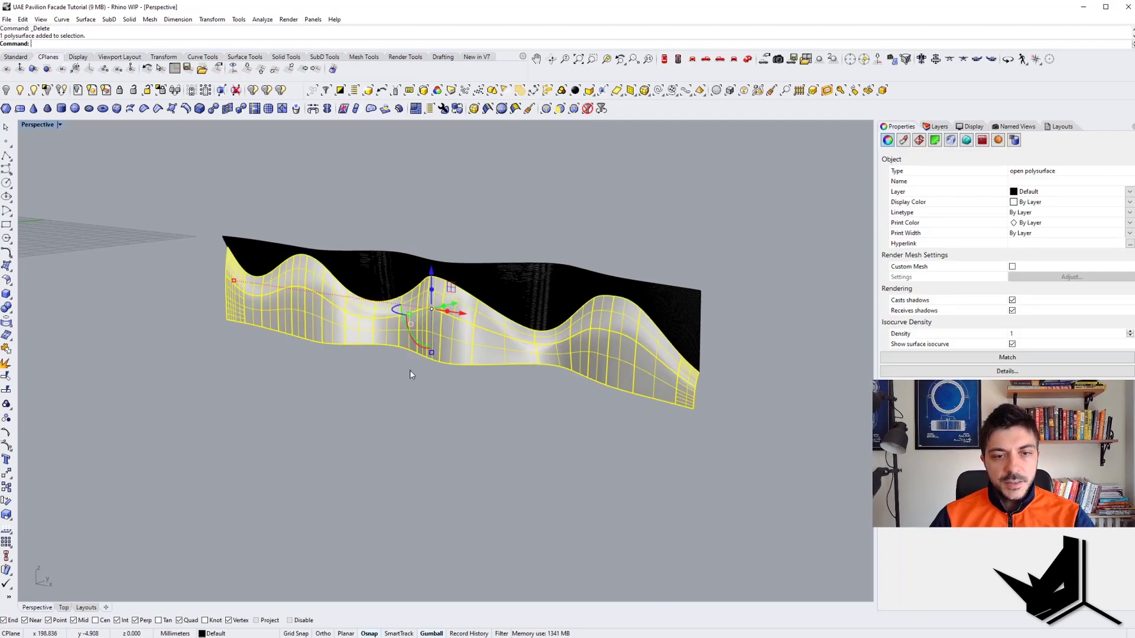
left_click(409, 370)
right_click_drag(410, 370, 435, 345)
left_click(436, 343)
key("Return")
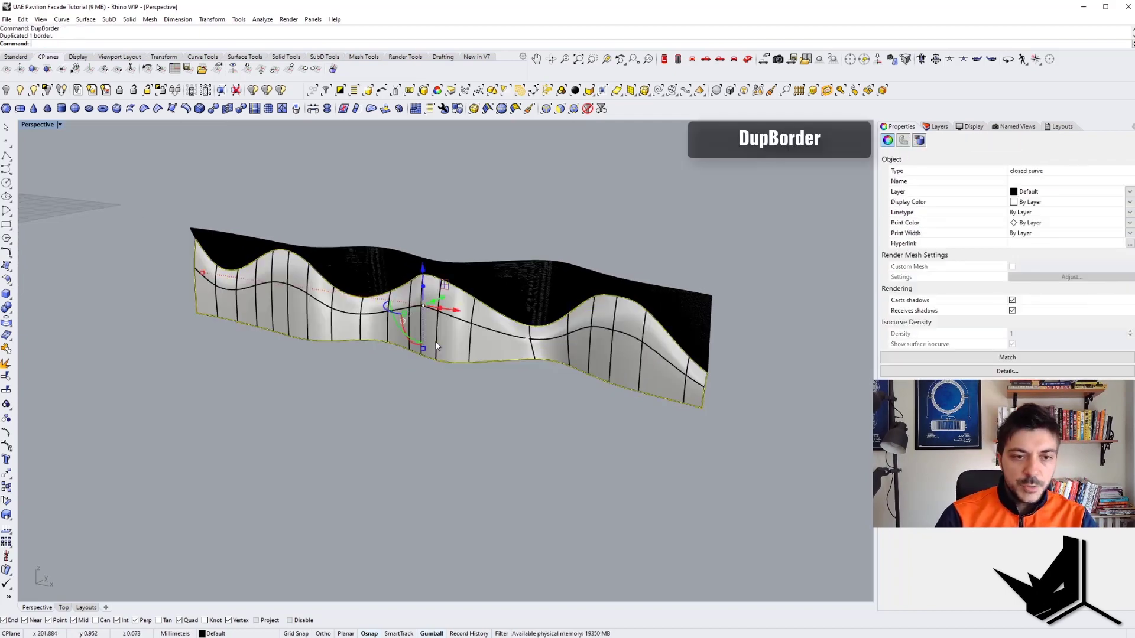
Move the duplicated border away in front of the facade and explode it into separate segments
right_click_drag(344, 338, 440, 262)
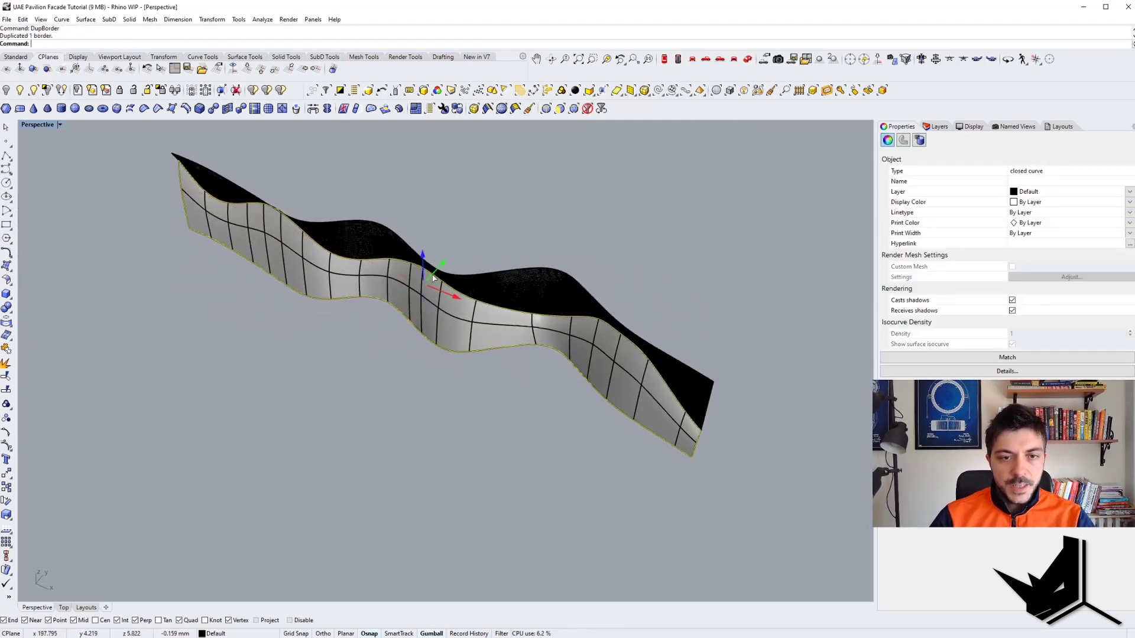
left_click_drag(433, 278, 320, 397)
right_click_drag(321, 367, 528, 295)
type("Explode")
key("Return")
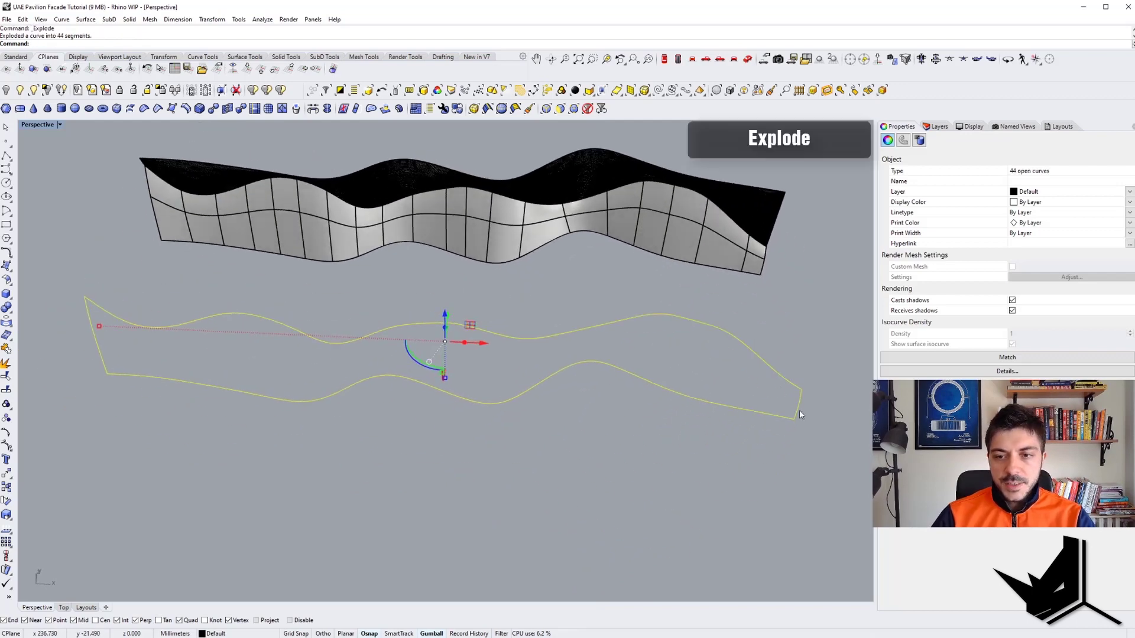
Join the border segments except the end pieces, and delete the upper curve and side pieces, keeping the lower wavy curve
scroll(798, 414, "up", 5)
left_click(791, 415, "ctrl")
scroll(790, 418, "down", 5)
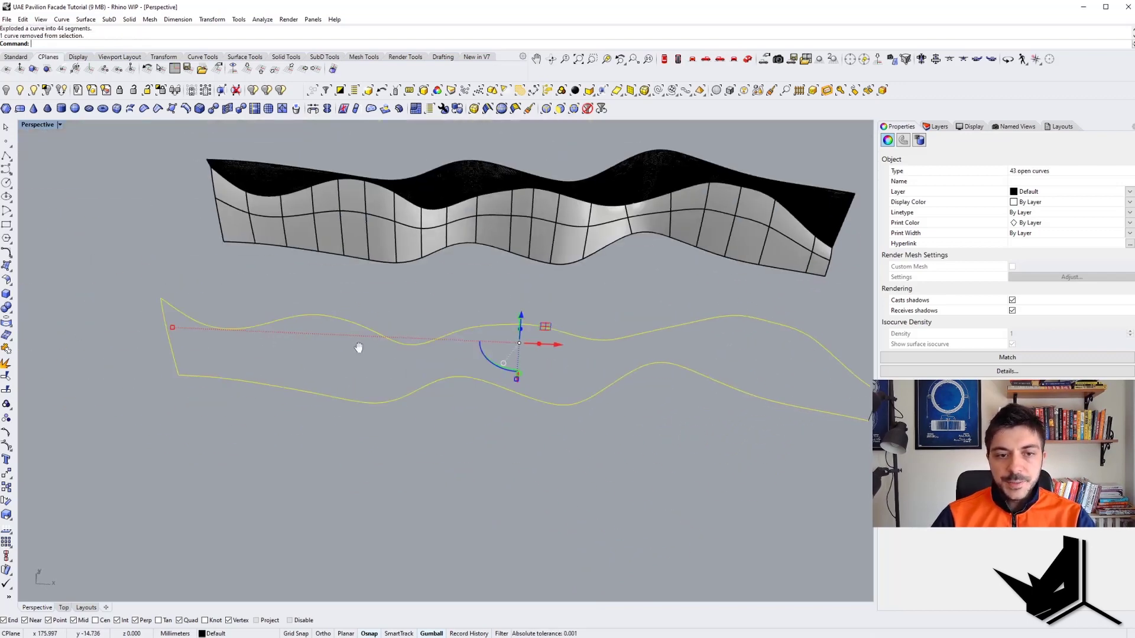
right_click_drag(358, 347, 518, 344, "shift")
scroll(322, 374, "up", 4)
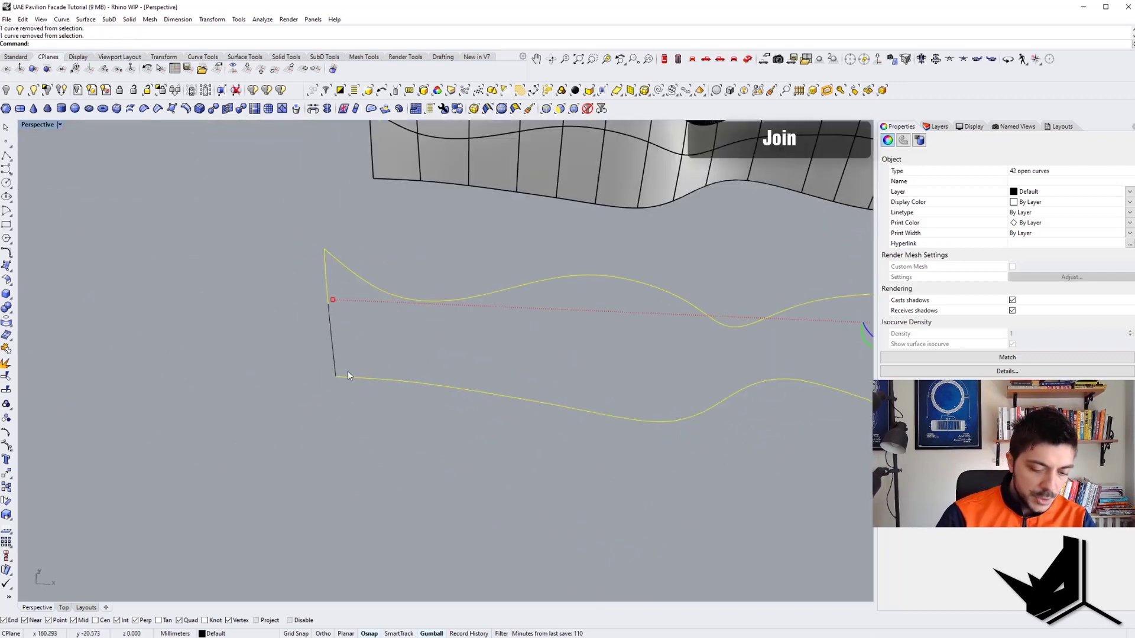
key("Escape")
left_click(367, 379)
key("Escape")
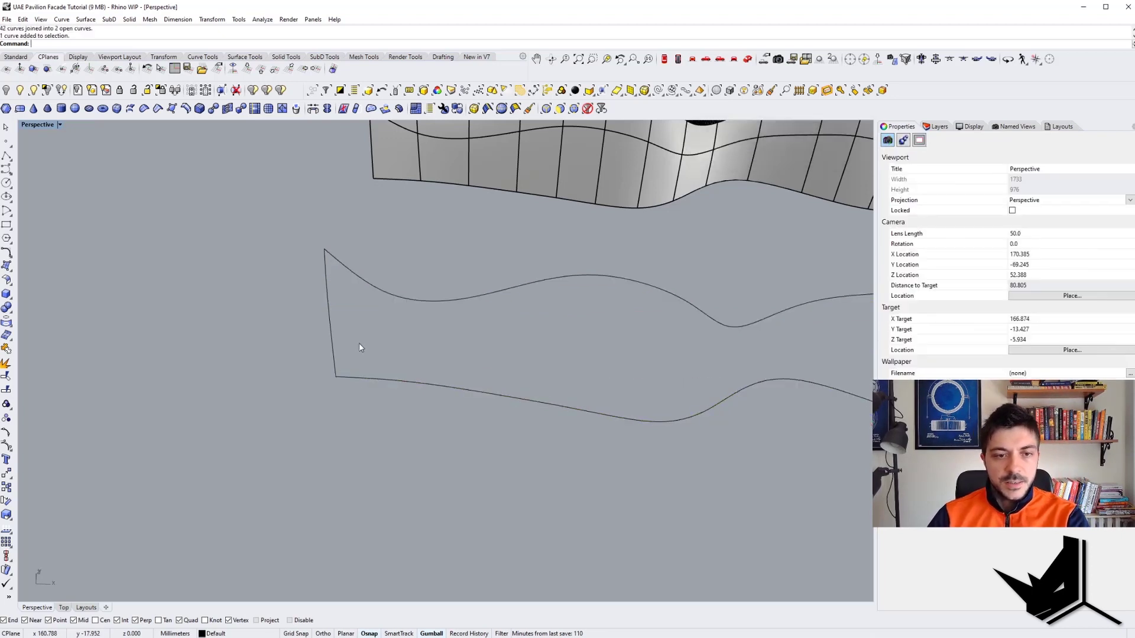
key("Delete")
scroll(320, 272, "down", 5)
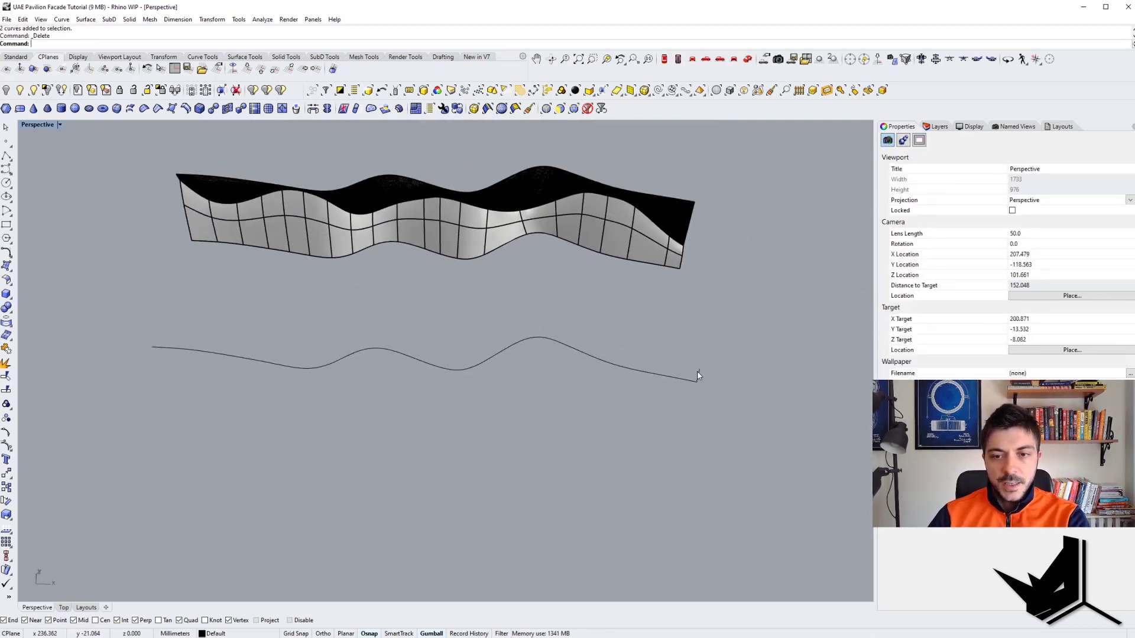
Divide the lower wavy curve by length with points every 5 mm
left_click(687, 383)
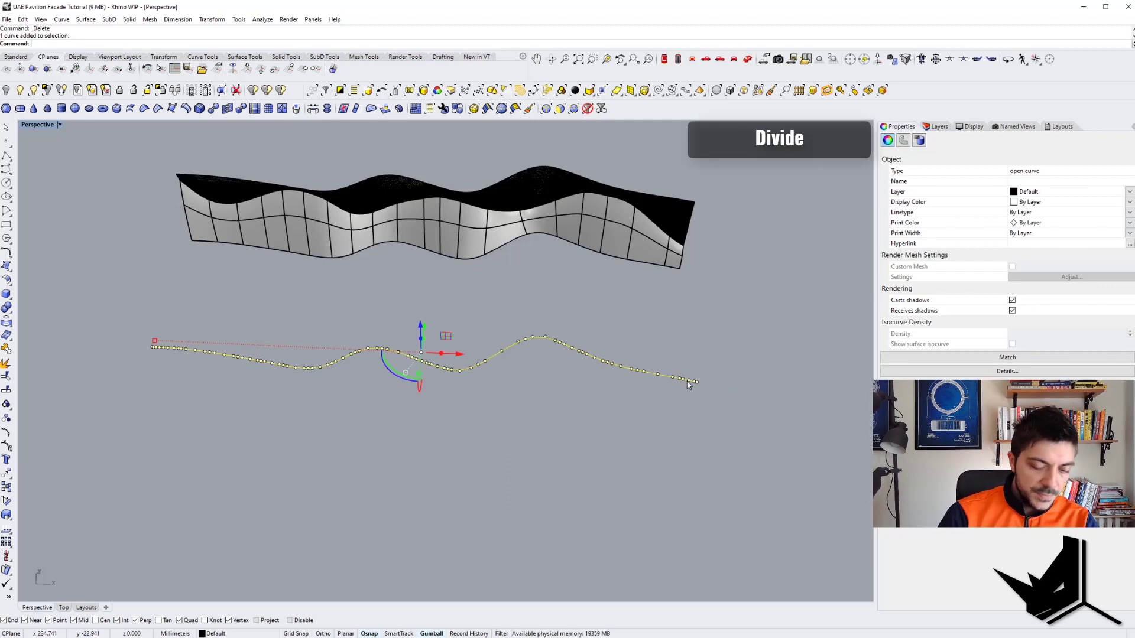
type("Divide")
key("Return")
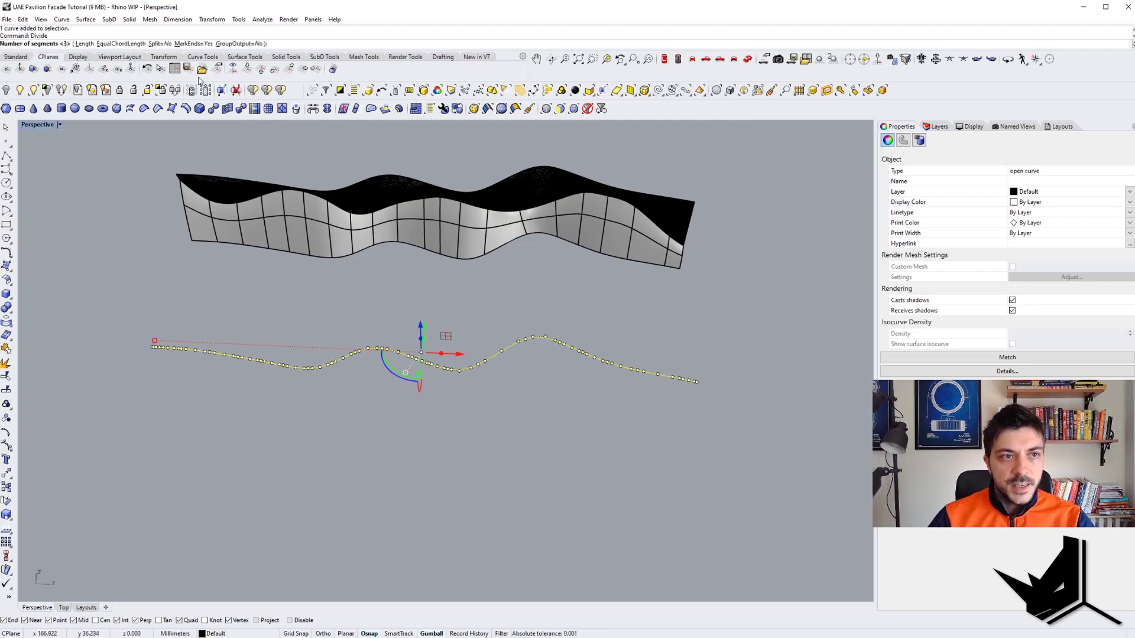
left_click(83, 44)
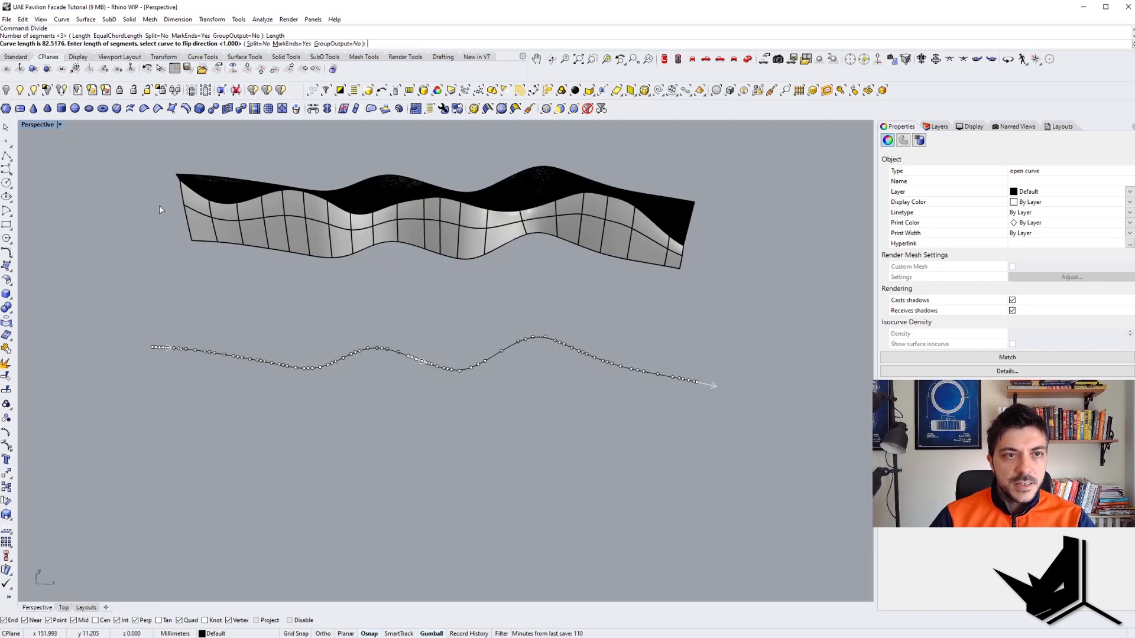
type("5")
key("Return")
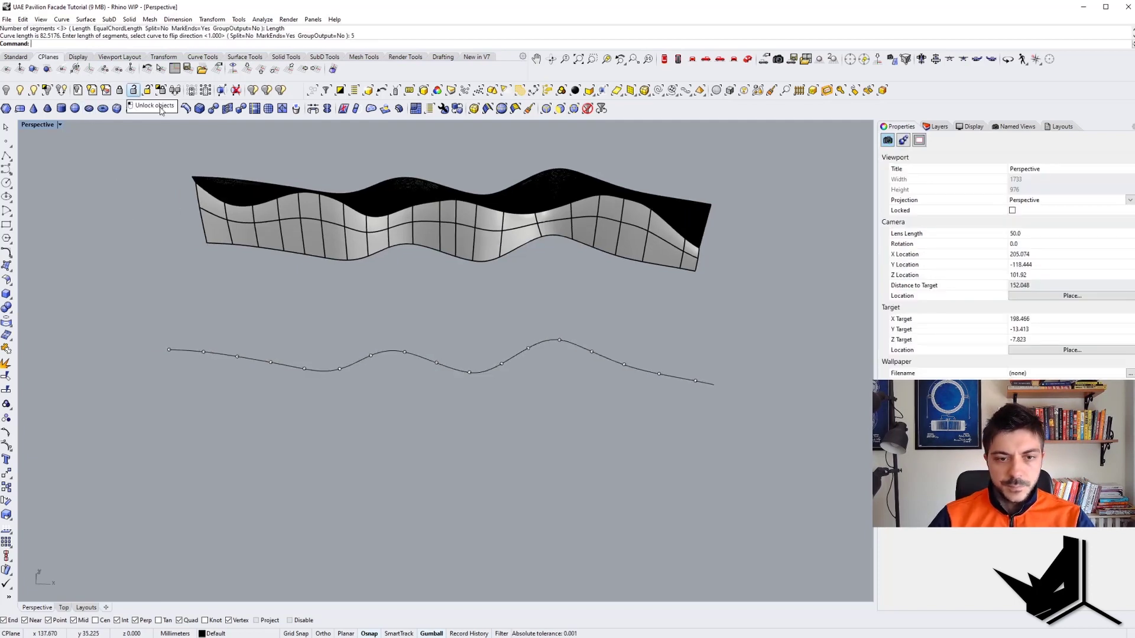
mouse_move(417, 387)
right_mouse_down()
mouse_move(418, 372)
mouse_move(418, 393)
mouse_move(423, 380)
right_mouse_up()
left_click(417, 372)
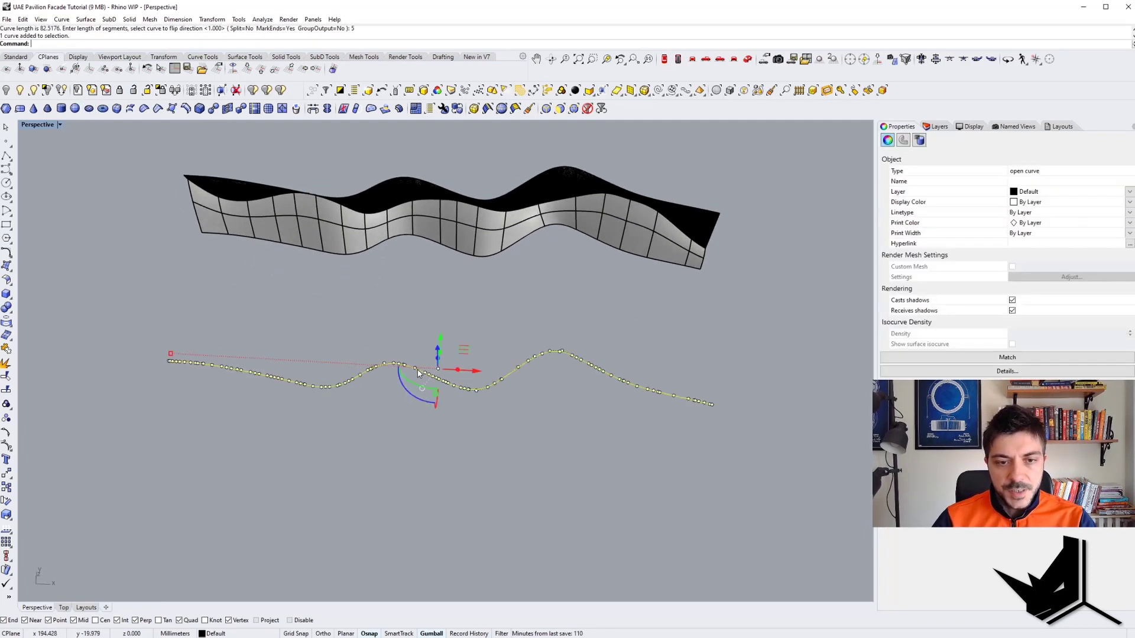
key("ctrl+z")
Draw short lines perpendicular to the wavy curve from its division points after the start point, all on the side facing the facade
scroll(416, 373, "up", 5)
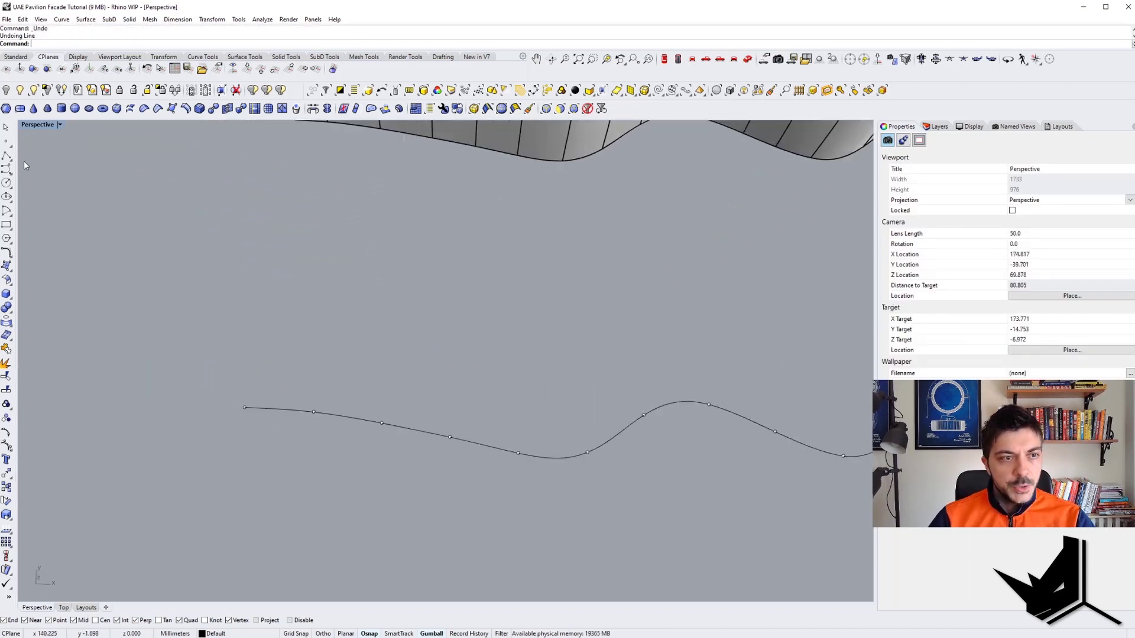
left_click(12, 164)
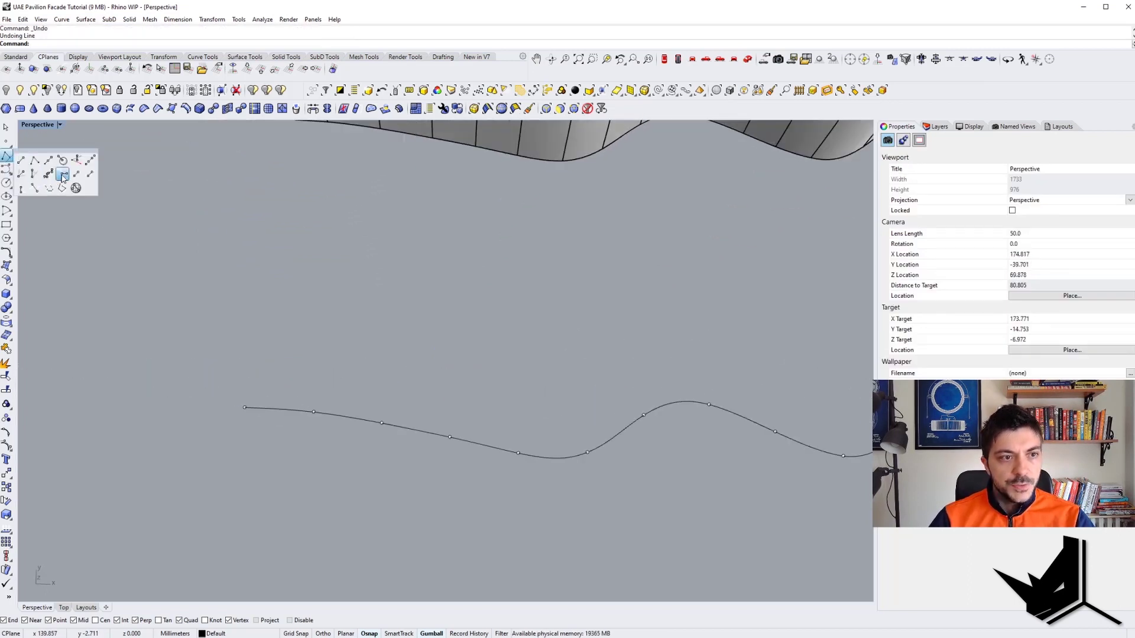
left_click(63, 175)
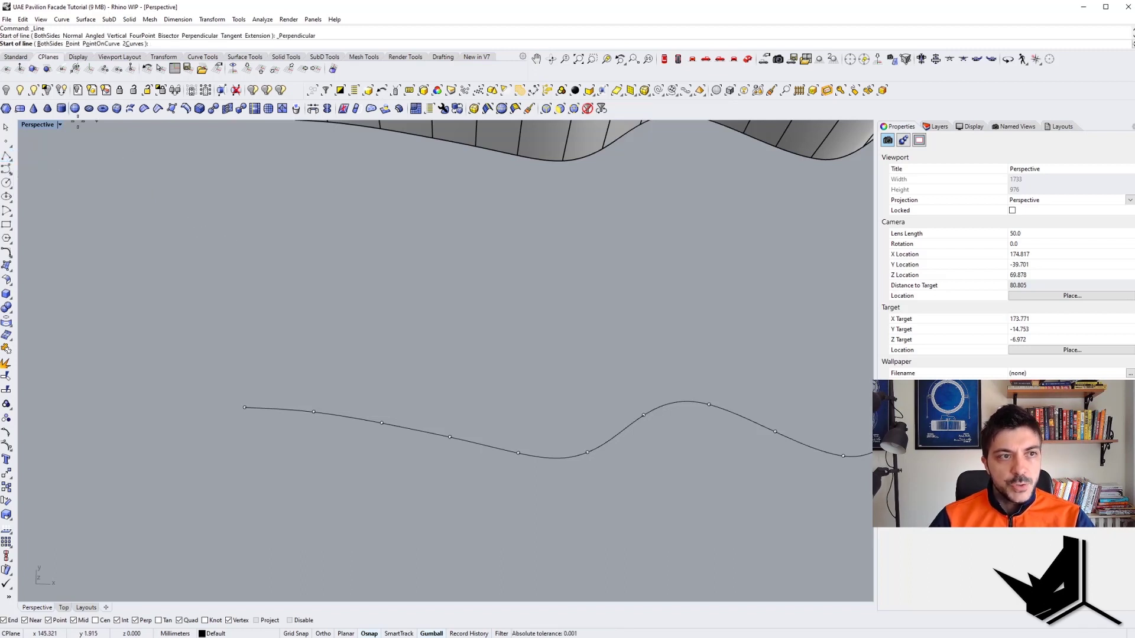
left_click(314, 411)
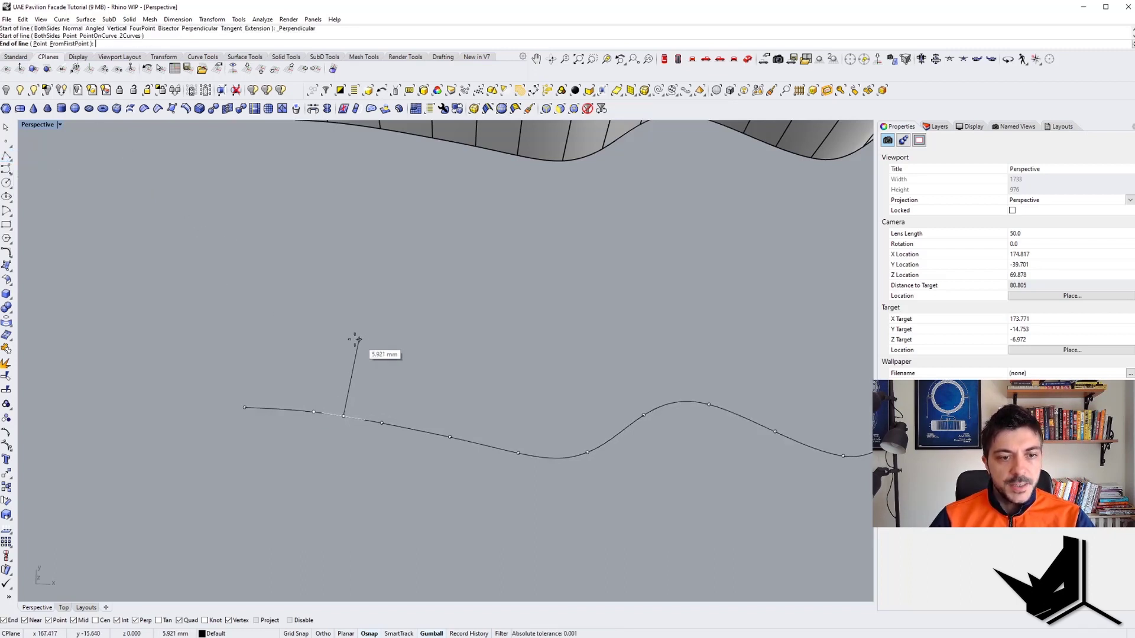
scroll(325, 349, "up", 3)
left_click(323, 347)
right_click_drag(441, 384, 419, 386, "shift")
right_click(419, 387)
left_click(399, 447)
left_click(420, 368)
right_click(417, 375)
left_click(396, 453)
right_click_drag(532, 393, 411, 390, "shift")
left_click(416, 384)
right_click(411, 390)
left_click(390, 465)
left_click(381, 350)
key("Return")
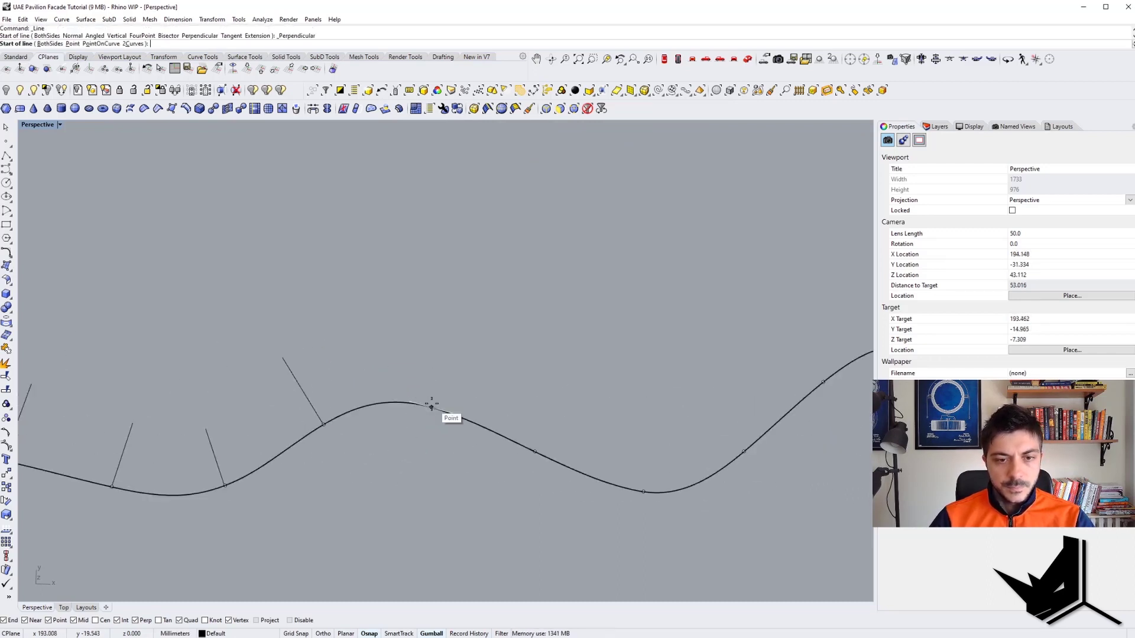
left_click(429, 406)
left_click(451, 348)
left_click(414, 450)
left_click(452, 382)
key("Return")
left_click(423, 491)
left_click(441, 421)
left_click(494, 462)
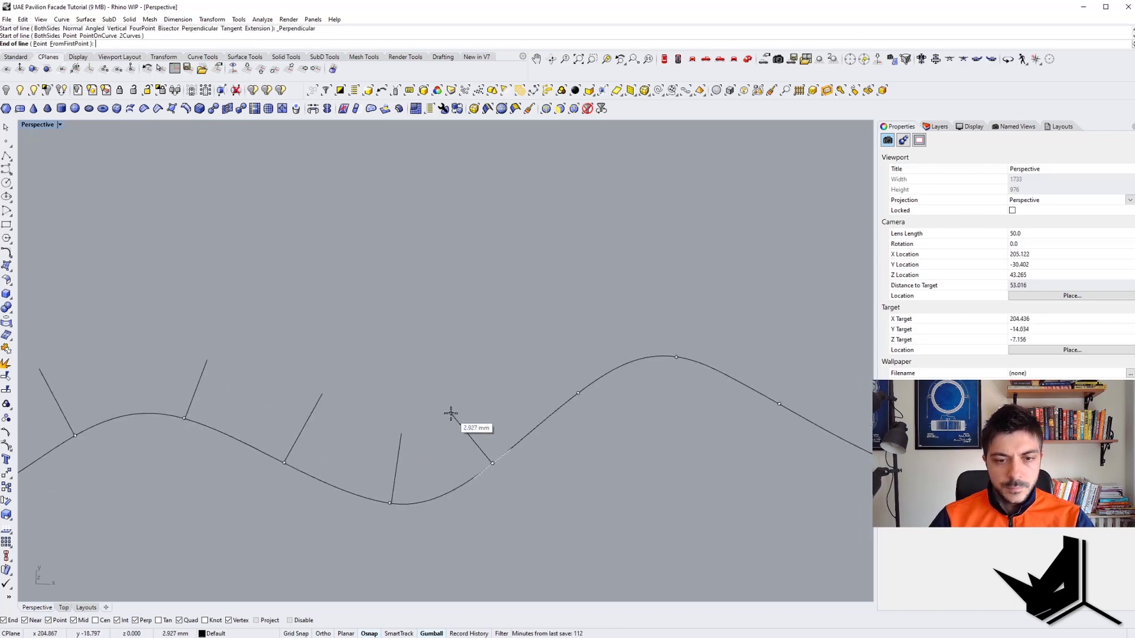
left_click(458, 412)
left_click(497, 409)
left_click(596, 373)
left_click(470, 423)
left_click(502, 373)
left_click(570, 478)
left_click(594, 427)
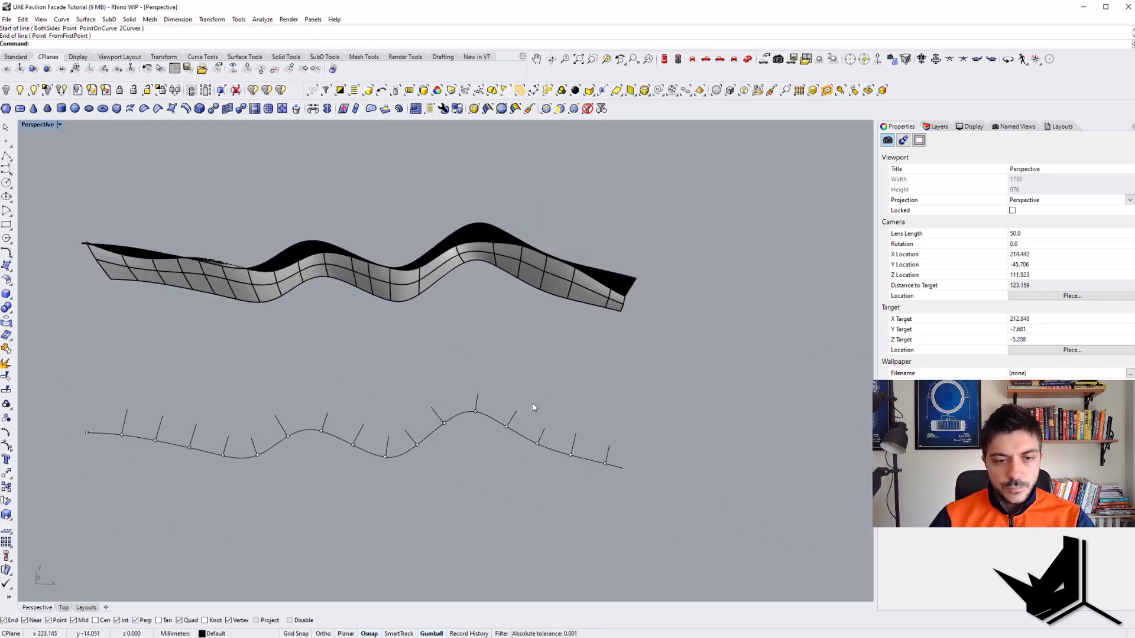
Offset the perpendicular lines by 0.1 mm to form narrow pairs along the wavy curve
right_click_drag(533, 408, 216, 435)
scroll(217, 434, "up", 3)
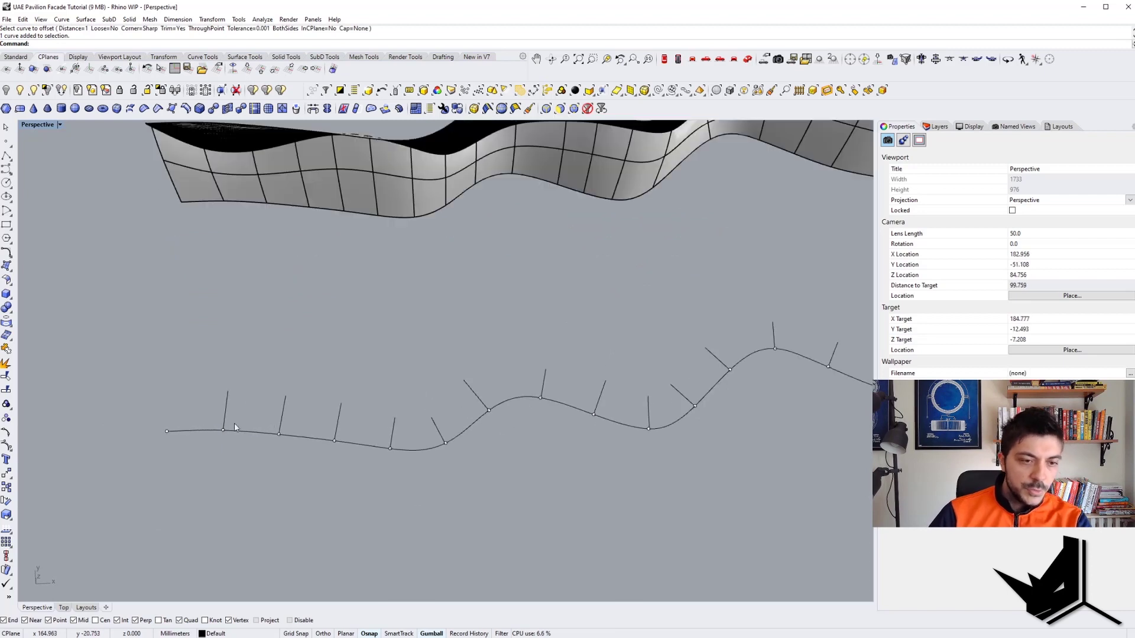
left_click(220, 402)
type("O")
key("Return")
scroll(236, 400, "up", 3)
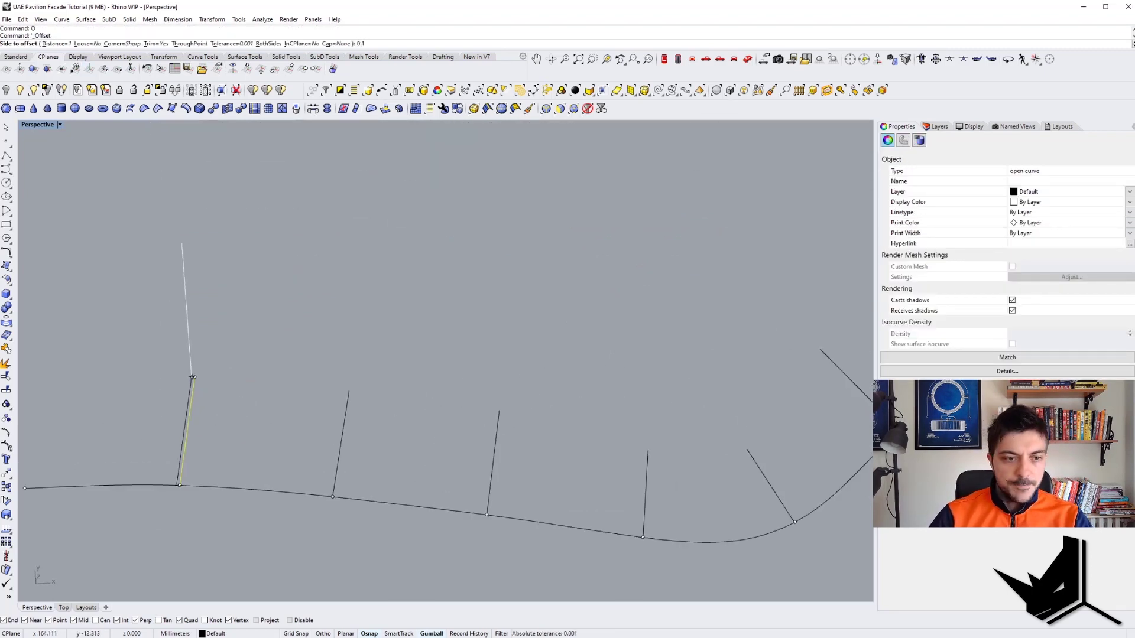
key("Return")
scroll(336, 497, "down", 3)
left_click(283, 467)
key("Escape")
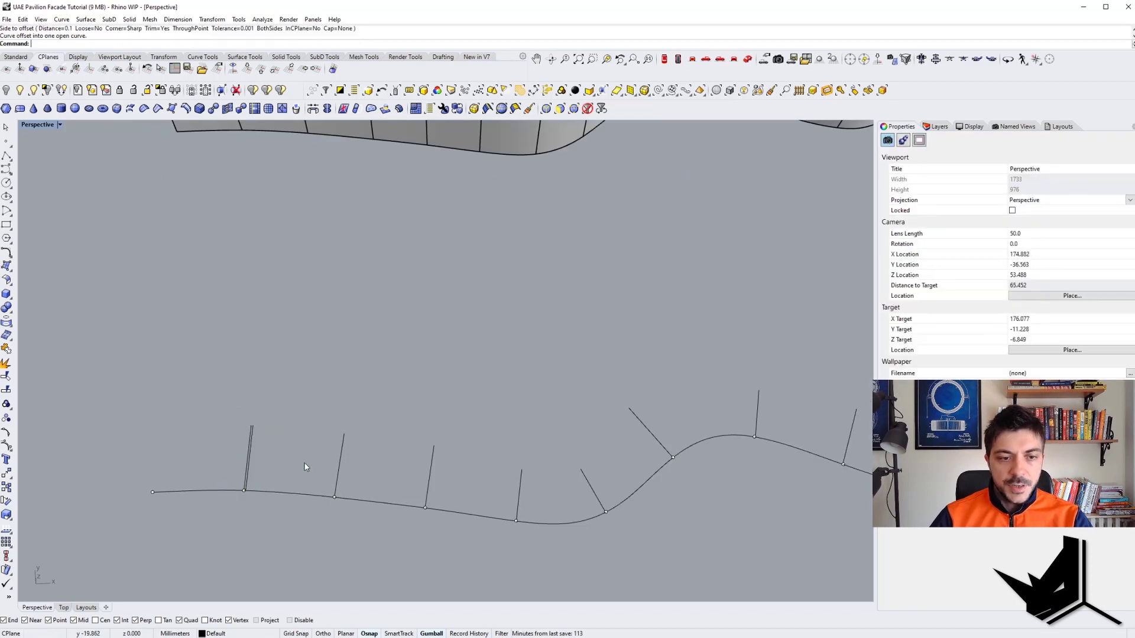
Offset the wavy curve by 1 mm on the side opposite the perpendicular line pairs
scroll(306, 467, "down", 5)
left_click(279, 467)
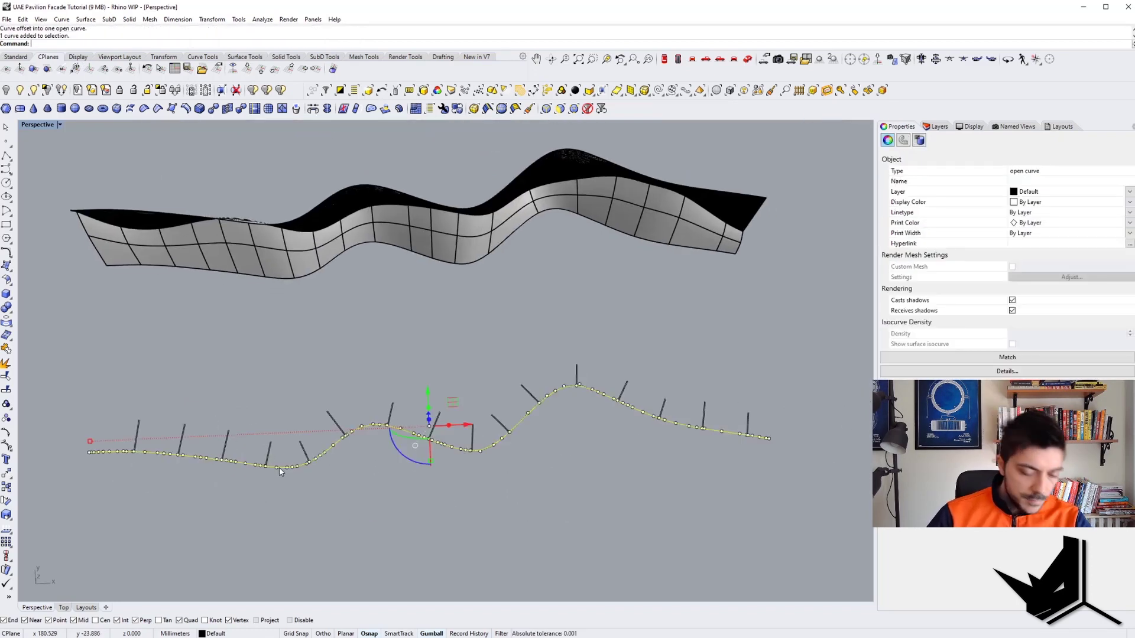
type("O")
key("Return")
type("d")
key("Return")
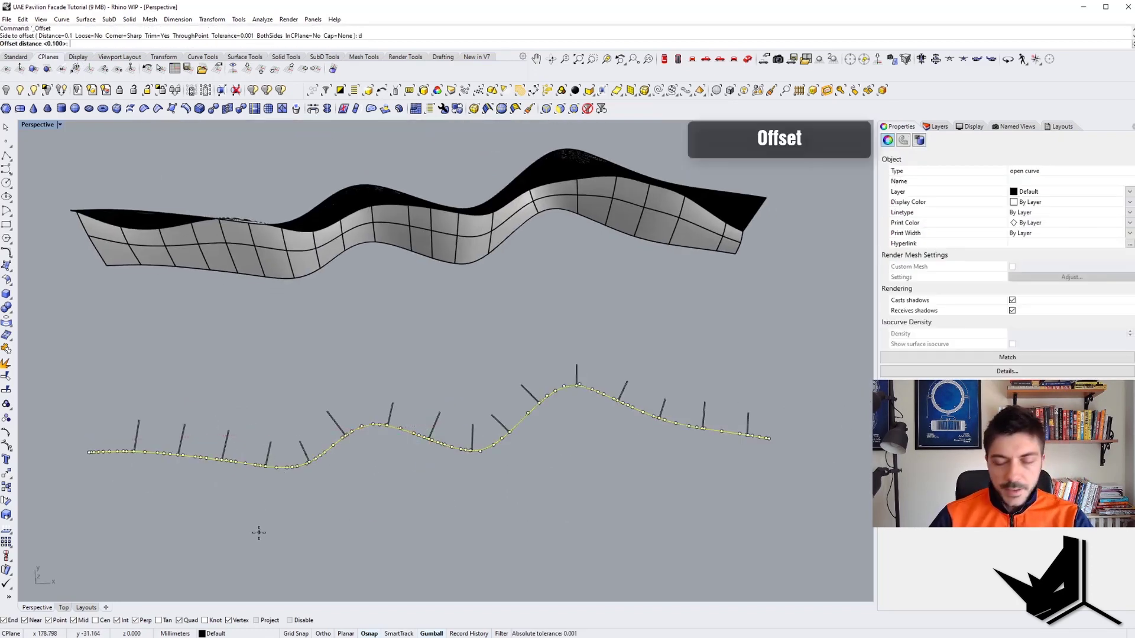
type("1")
key("Return")
left_click(263, 519)
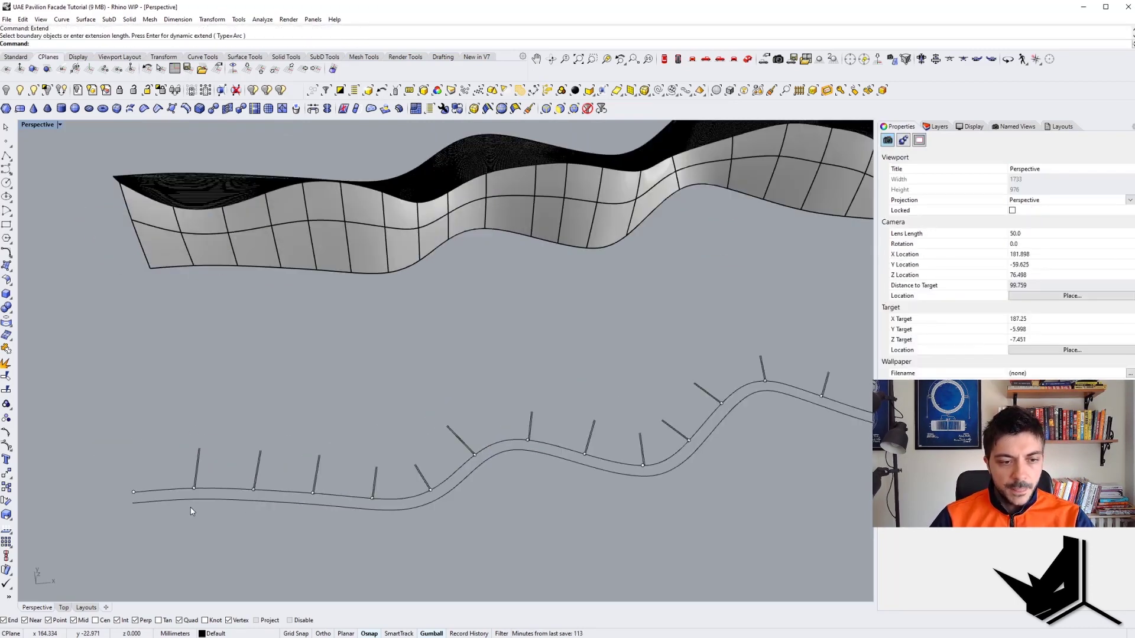
Extend the paired perpendicular lines across the wavy curve to the offset curve
type("EXtend")
key("Return")
left_click(202, 500)
scroll(189, 483, "up", 10)
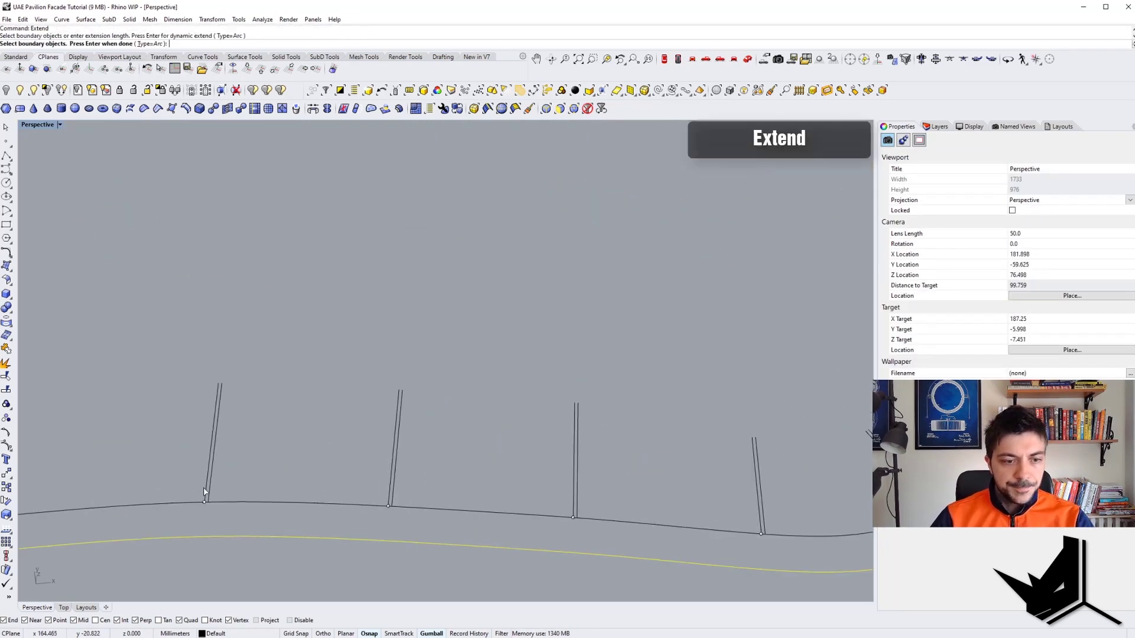
key("Return")
left_click(209, 496)
scroll(289, 445, "down", 5)
key("Return")
left_click(281, 451)
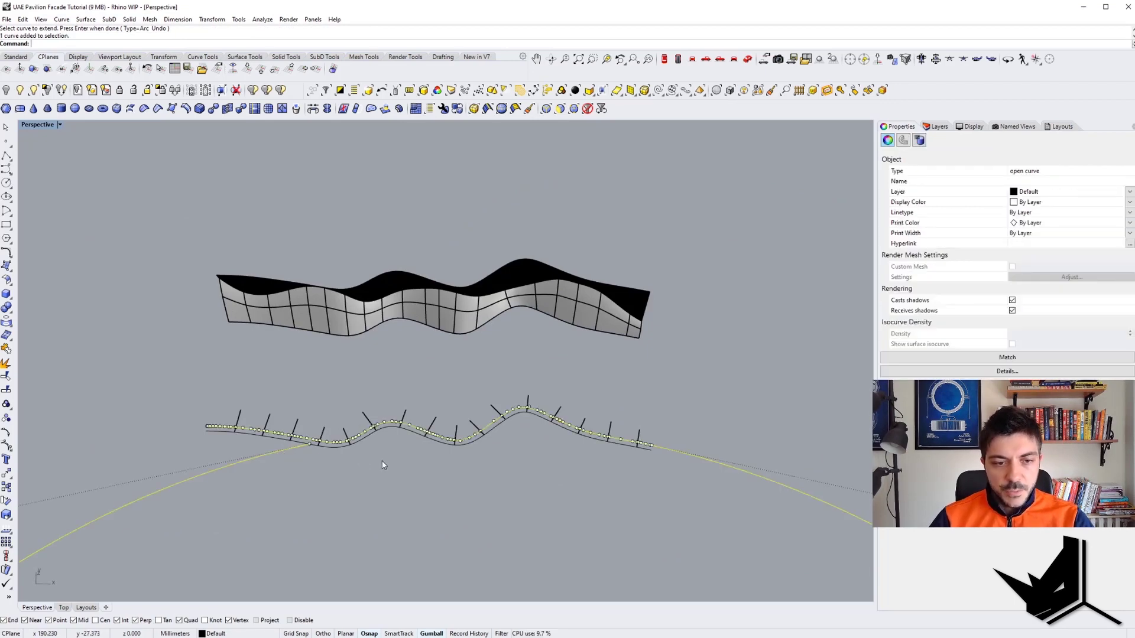
key("Escape")
Draw a line from the offset curve's end across to the original wavy curve, closing the band
scroll(652, 452, "up", 5)
right_click_drag(653, 450, 640, 452, "shift")
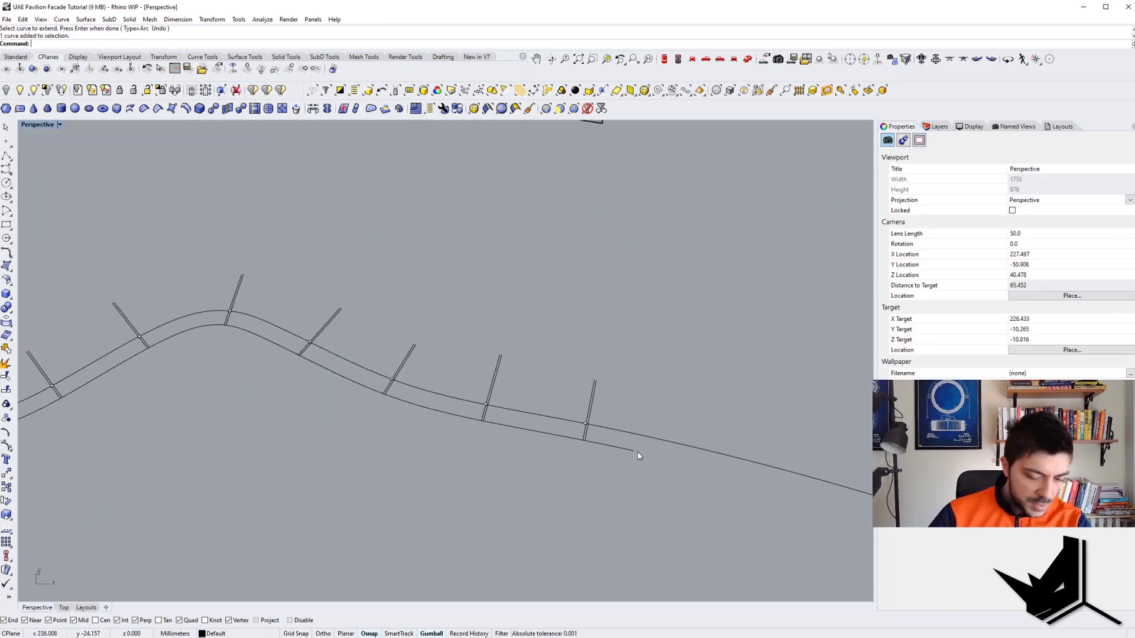
type("Line")
key("Return")
left_click(634, 451)
left_click(637, 435)
Trim off the part of the original wavy curve that extends past the band's closing line
type("Trim")
key("Return")
left_click_drag(652, 456, 627, 427)
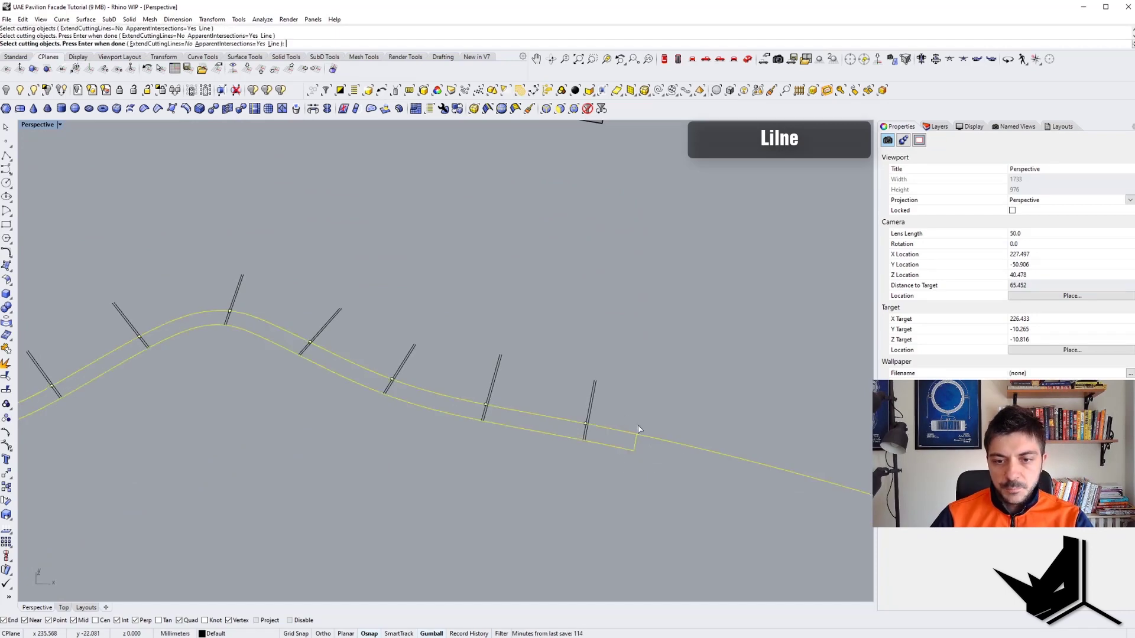
key("Return")
left_click(667, 443)
key("Return")
Delete the leftover long line and the offset wavy curve, keeping the original wavy curve with its perpendicular line pairs
scroll(668, 446, "down", 8)
left_click(196, 448)
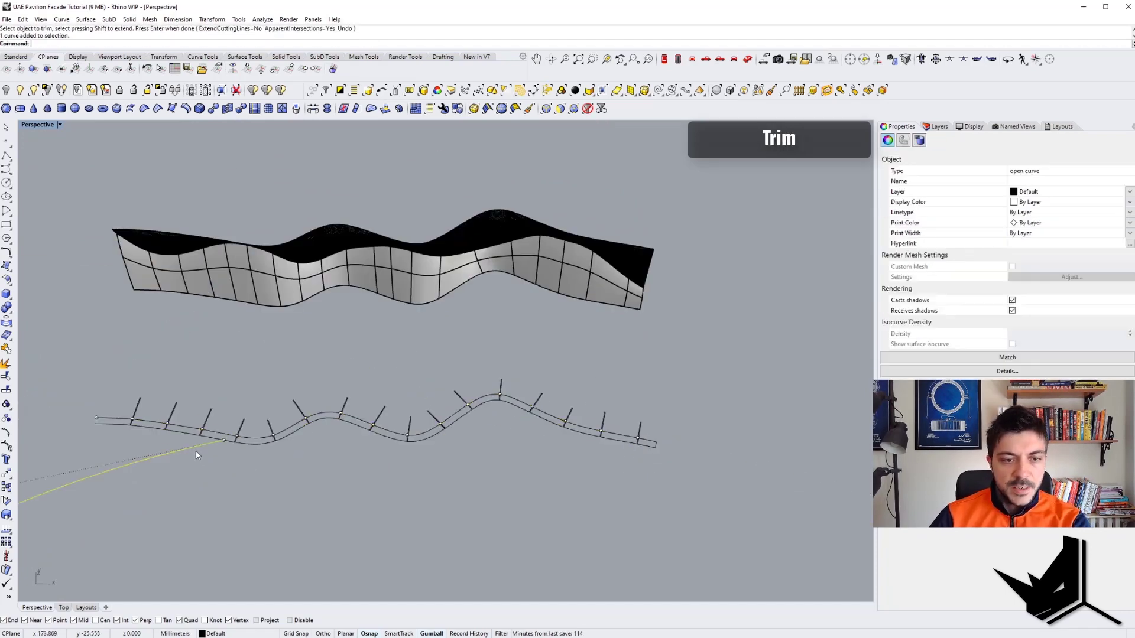
key("Delete")
left_click(218, 438)
key("Delete")
Copy all the perpendicular line pairs from the wavy curve's end point to the bottom corner at the facade's matching end
scroll(216, 438, "up", 2)
right_click_drag(215, 439, 242, 446, "shift")
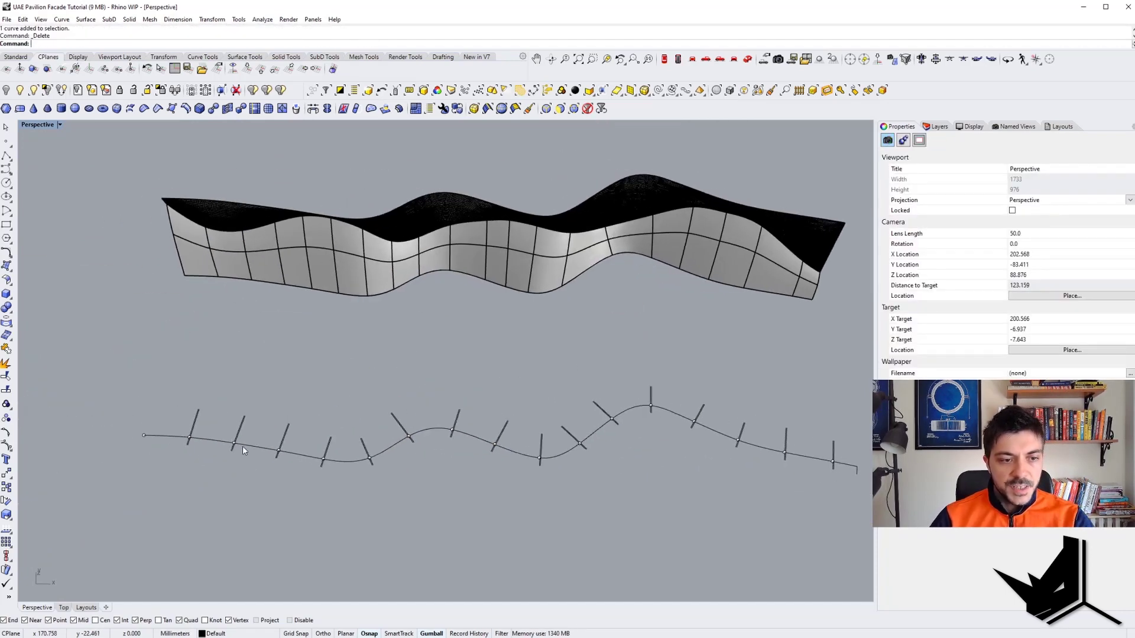
left_click_drag(185, 406, 186, 406)
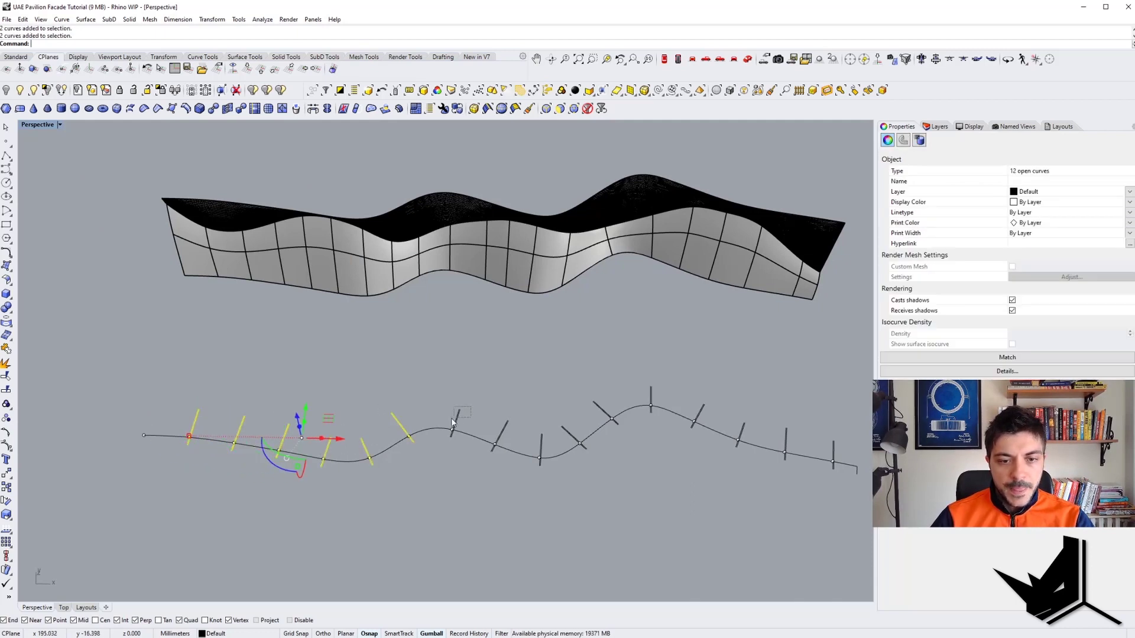
left_click_drag(551, 434, 530, 450, "shift")
right_click_drag(576, 434, 474, 443, "shift")
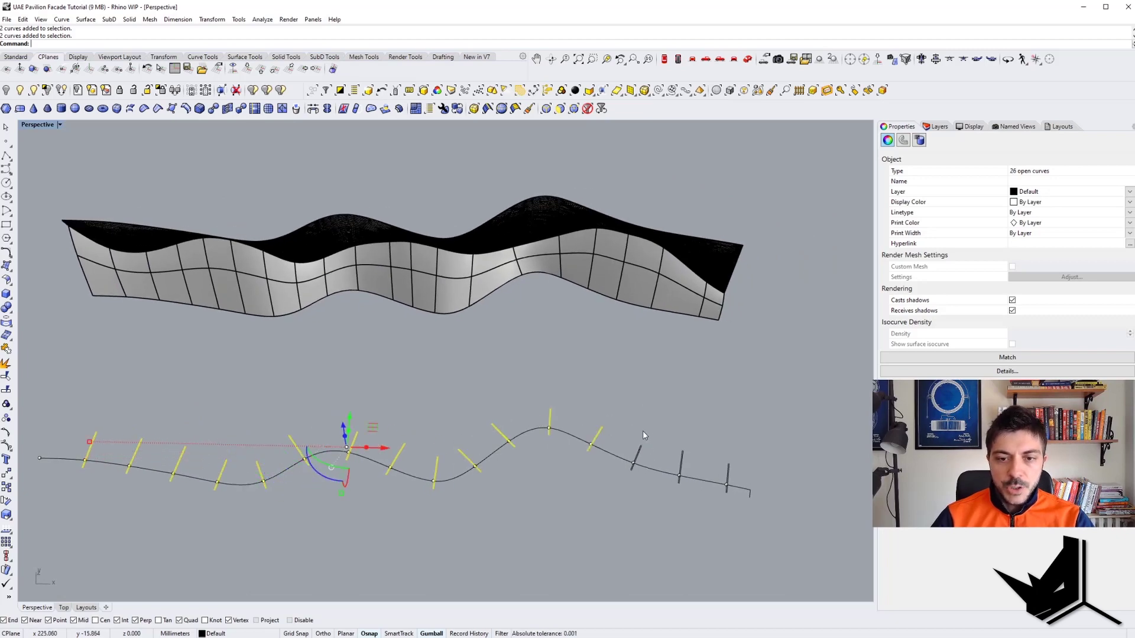
left_click_drag(749, 460, 712, 492, "shift")
right_click_drag(713, 485, 486, 400)
type("c")
key("Return")
left_click(441, 501)
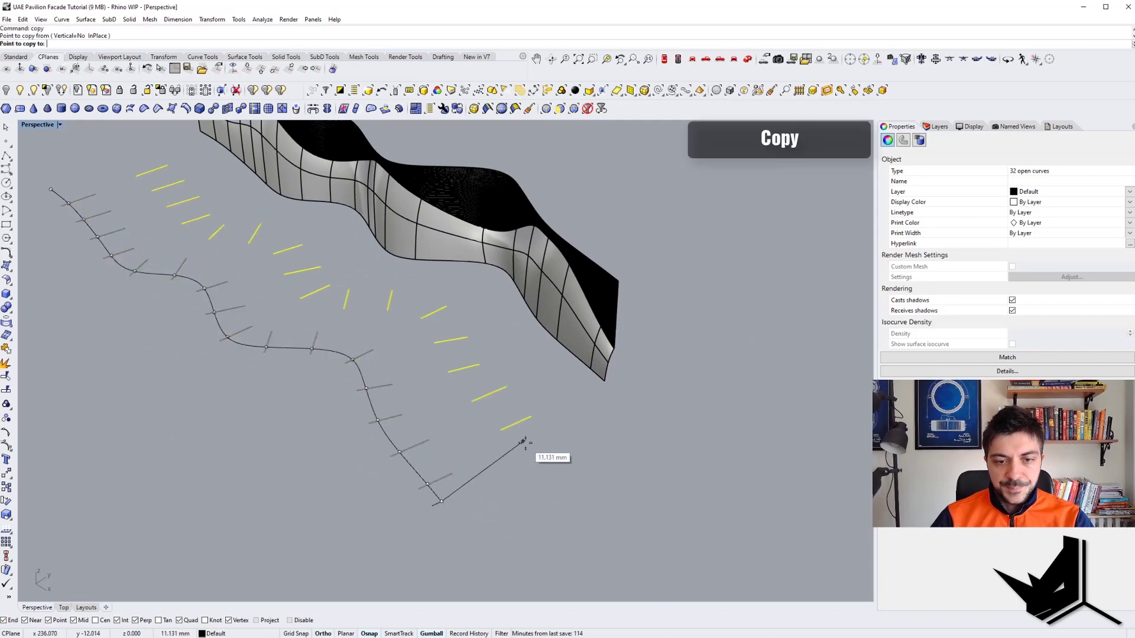
scroll(591, 393, "up", 3)
left_click(620, 376)
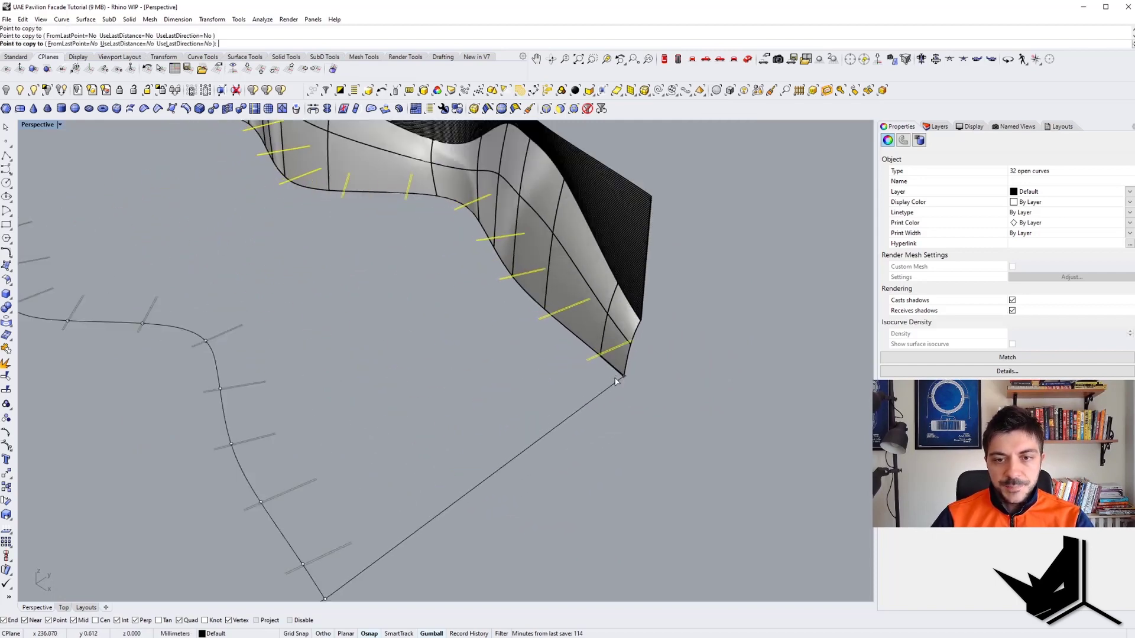
key("Return")
scroll(620, 375, "down", 3)
right_click_drag(621, 374, 249, 313)
key("Escape")
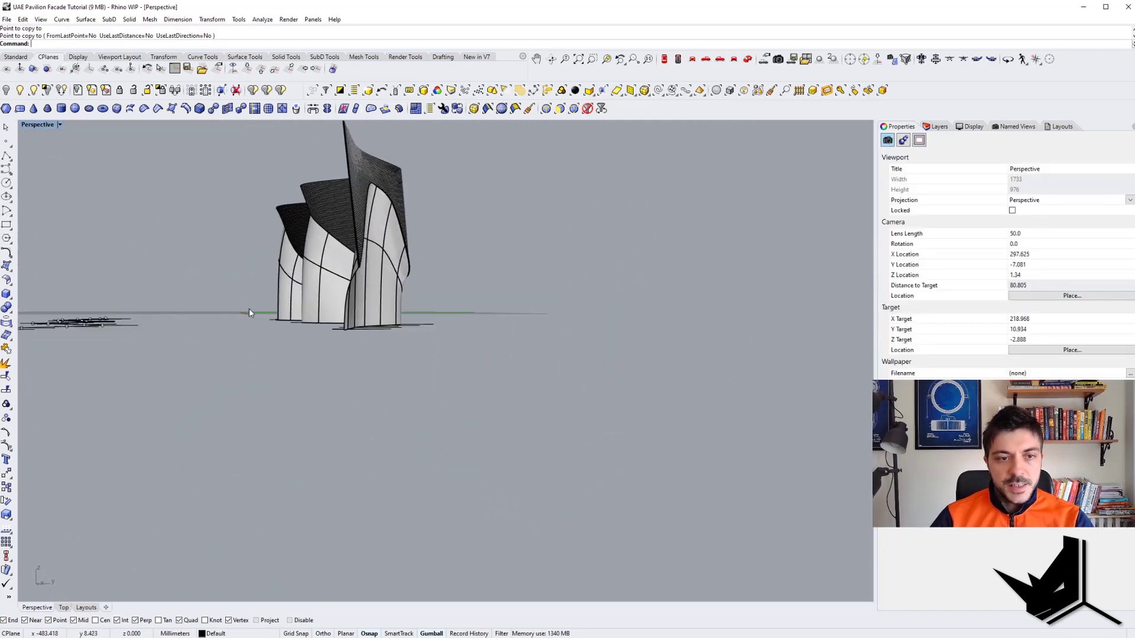
Move the copied line pairs below the facade's base and extrude them vertically past its top edge
left_click_drag(494, 365, 494, 365)
right_click_drag(493, 365, 378, 327)
scroll(378, 327, "up", 3)
left_click_drag(250, 262, 252, 287)
right_click_drag(251, 287, 298, 350)
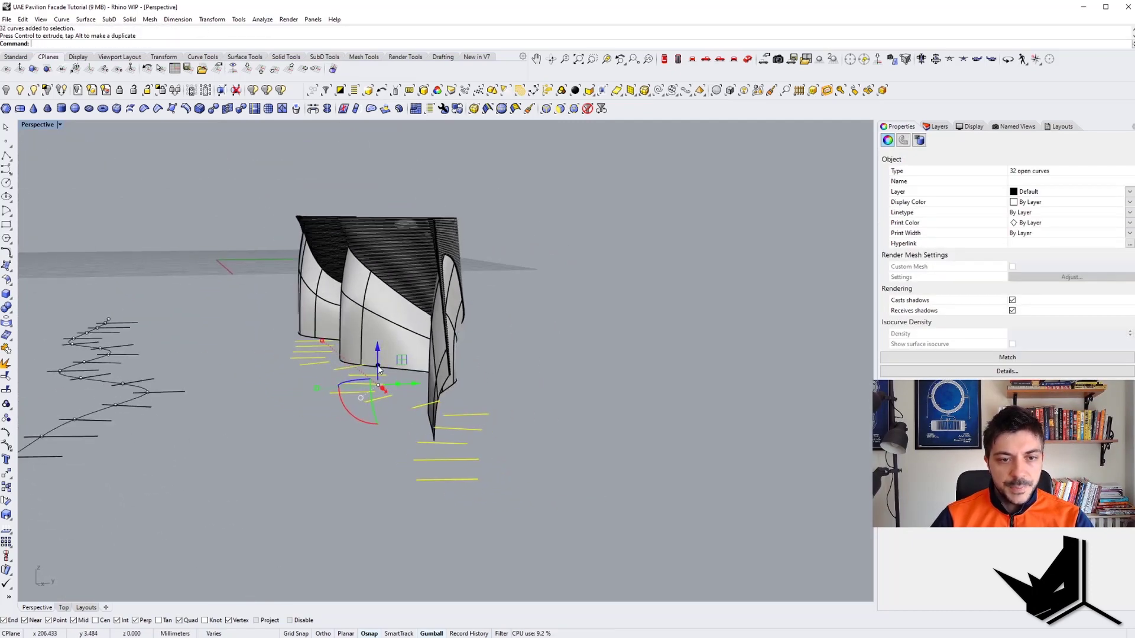
left_click_drag(378, 366, 376, 171)
right_click_drag(376, 171, 463, 306)
Delete the copied line pairs and the original wavy curve with its points and perpendicular lines
scroll(351, 316, "down", 3)
scroll(463, 306, "down", 4)
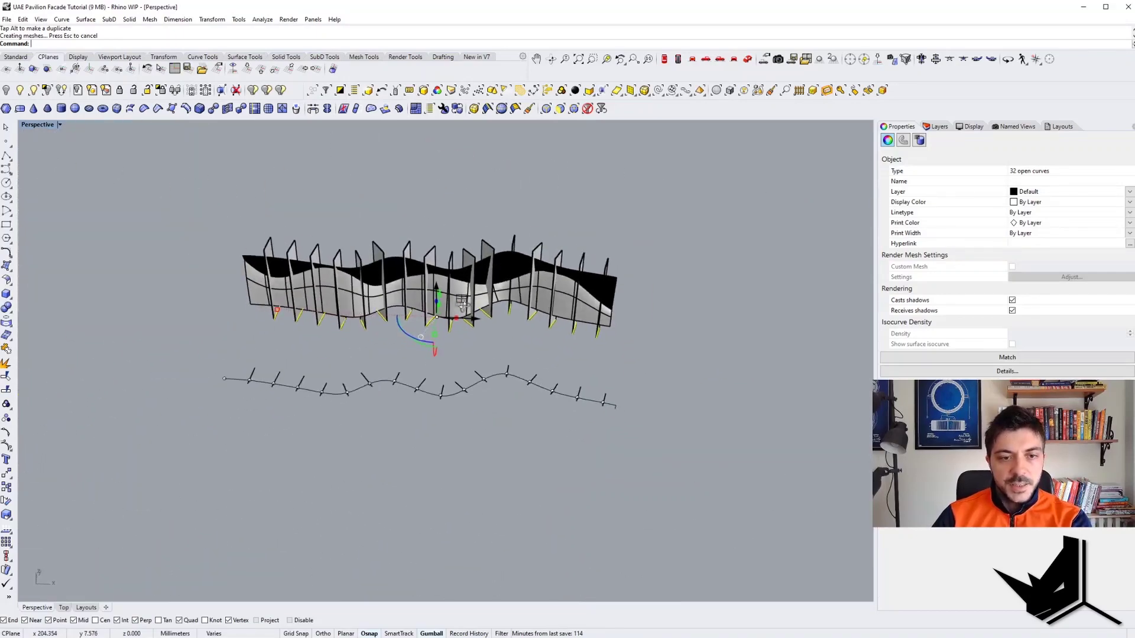
key("Delete")
left_click_drag(223, 376, 224, 376)
key("Delete")
Split all the facade's horizontal strips and the lower wall using the vertical extrusions as cutting objects
right_click_drag(334, 349, 301, 307)
scroll(384, 240, "up", 6)
right_click_drag(301, 308, 100, 337, "shift")
scroll(289, 316, "up", 4)
scroll(323, 337, "down", 4)
right_click_drag(302, 373, 243, 319)
right_click_drag(252, 367, 351, 366, "shift")
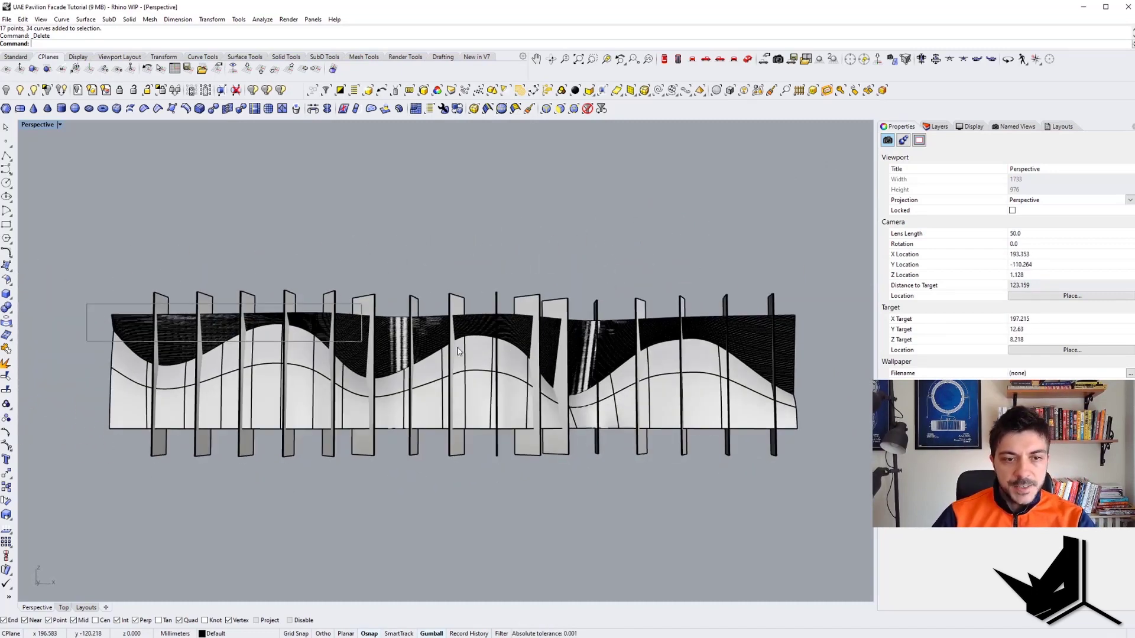
left_click_drag(457, 351, 824, 437)
right_click_drag(685, 405, 690, 414)
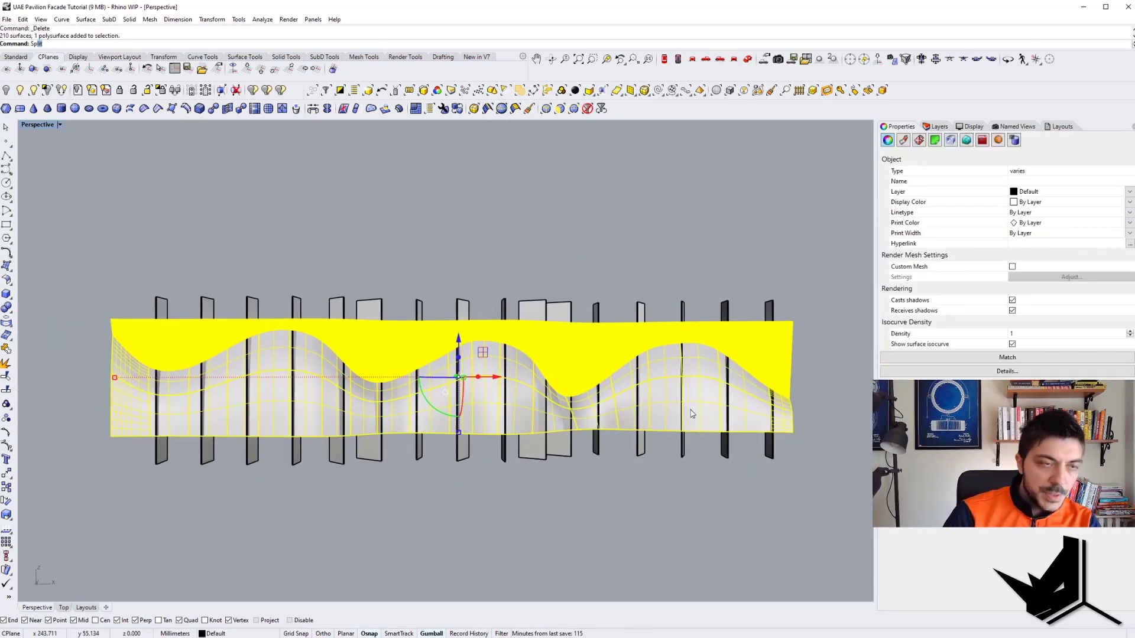
key("Return")
left_click_drag(793, 492, 188, 495)
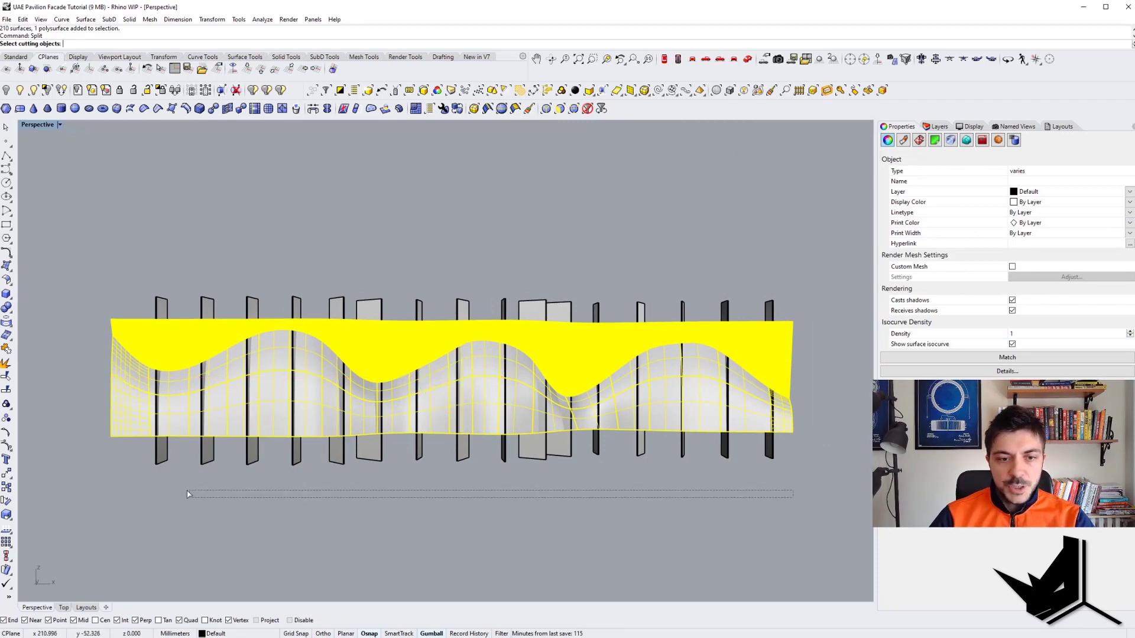
left_click_drag(147, 459, 140, 454)
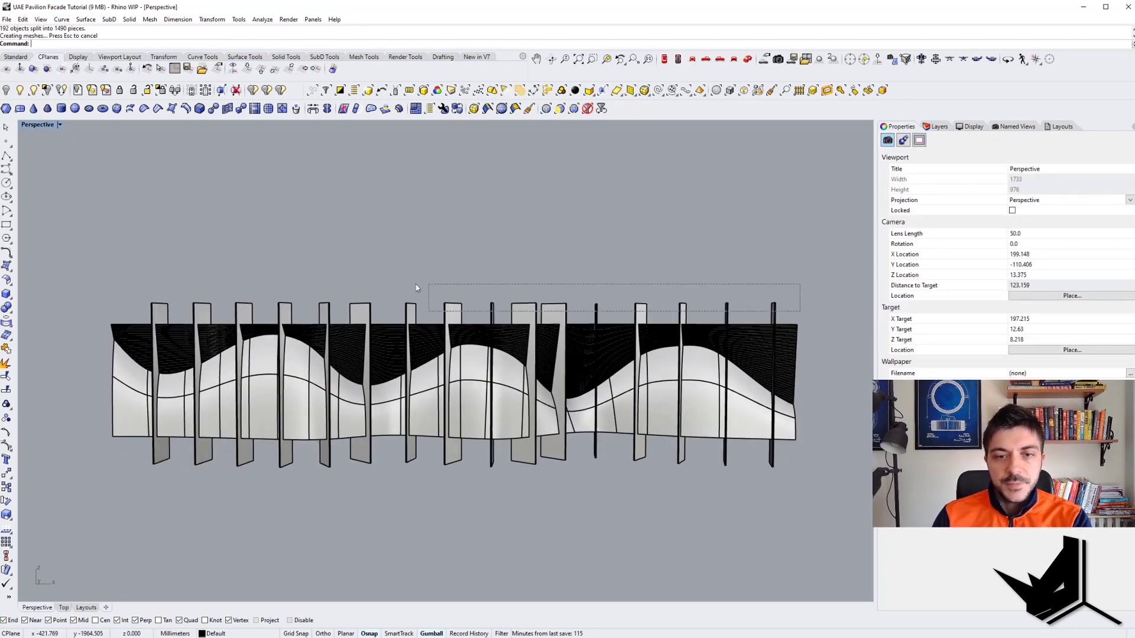
Delete all the vertical cutting extrusions from the facade
left_click_drag(154, 266, 155, 267)
key("Delete")
Delete the narrow slivers between the paired cuts one joint at a time, working along the facade from its near end
right_click_drag(156, 269, 246, 402)
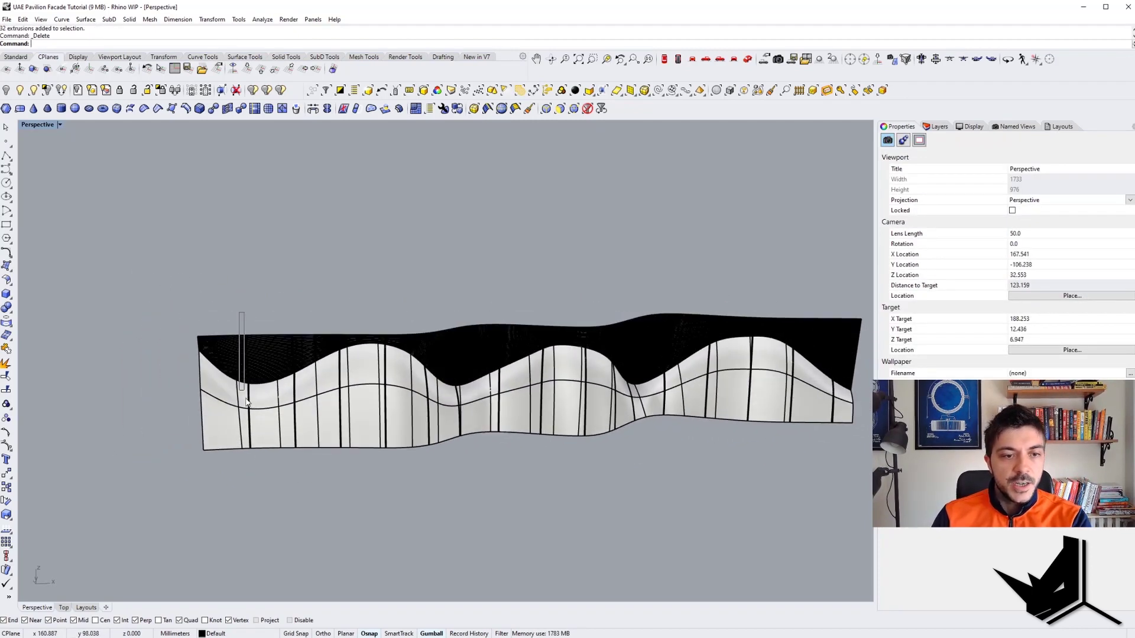
key("Delete")
left_click_drag(287, 302, 301, 458)
right_click_drag(301, 458, 318, 467)
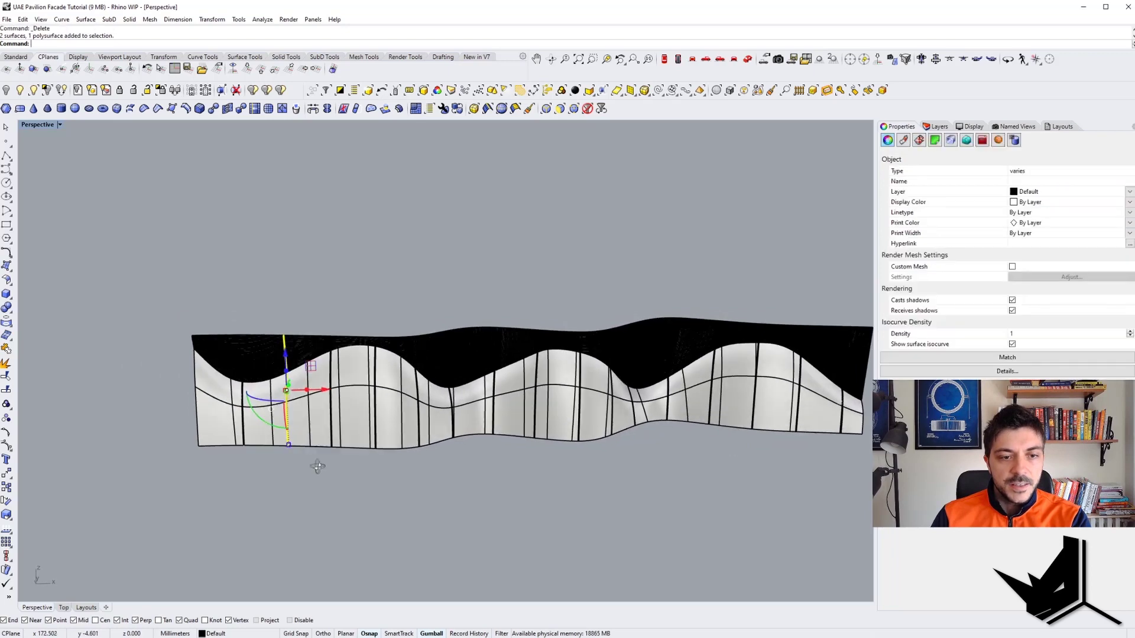
left_click_drag(323, 380, 395, 452)
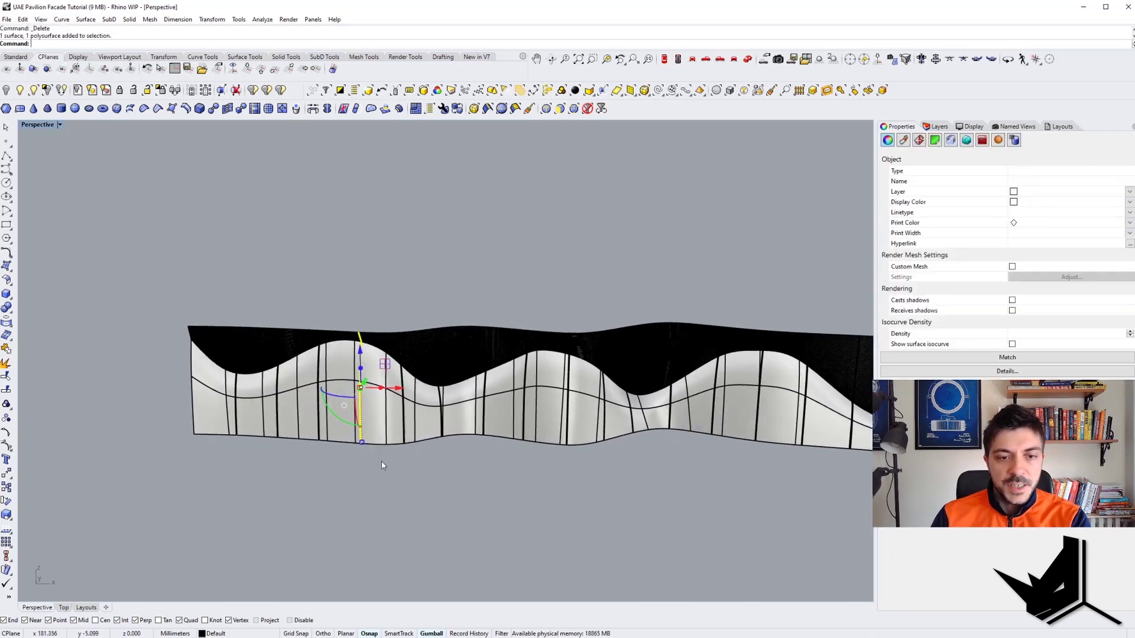
key("Delete")
left_click_drag(384, 302, 414, 468)
right_click_drag(414, 468, 414, 492)
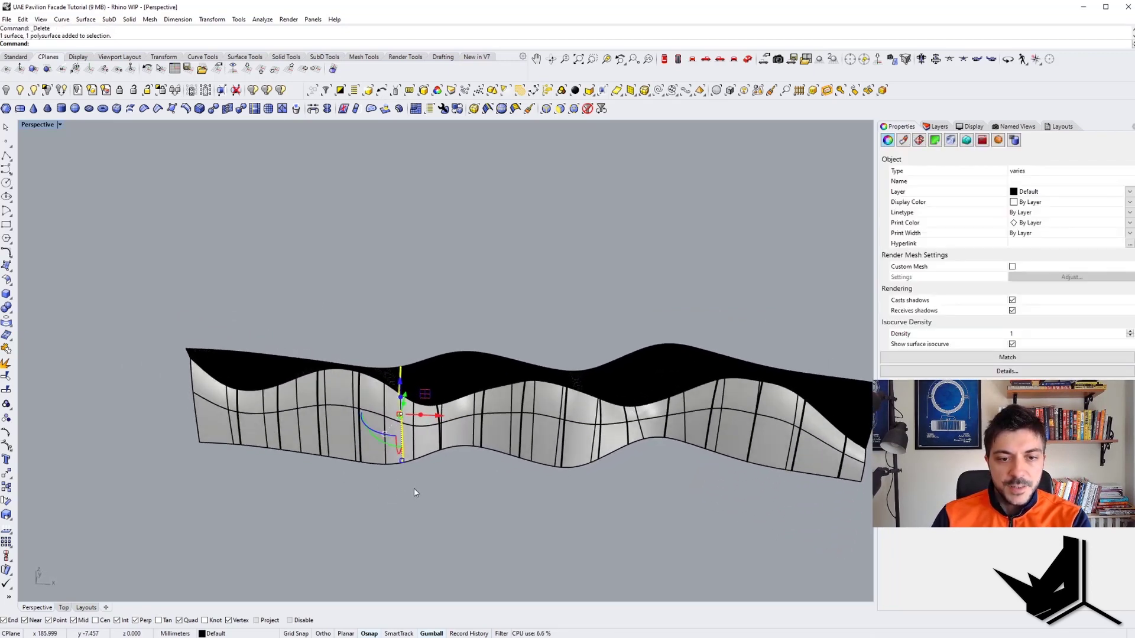
key("Delete")
left_click_drag(424, 324, 448, 465)
right_click_drag(448, 465, 449, 481)
Set the perspective view's display mode to Arctic and inspect the facade's strips and vertical joints
right_click_drag(558, 331, 344, 251)
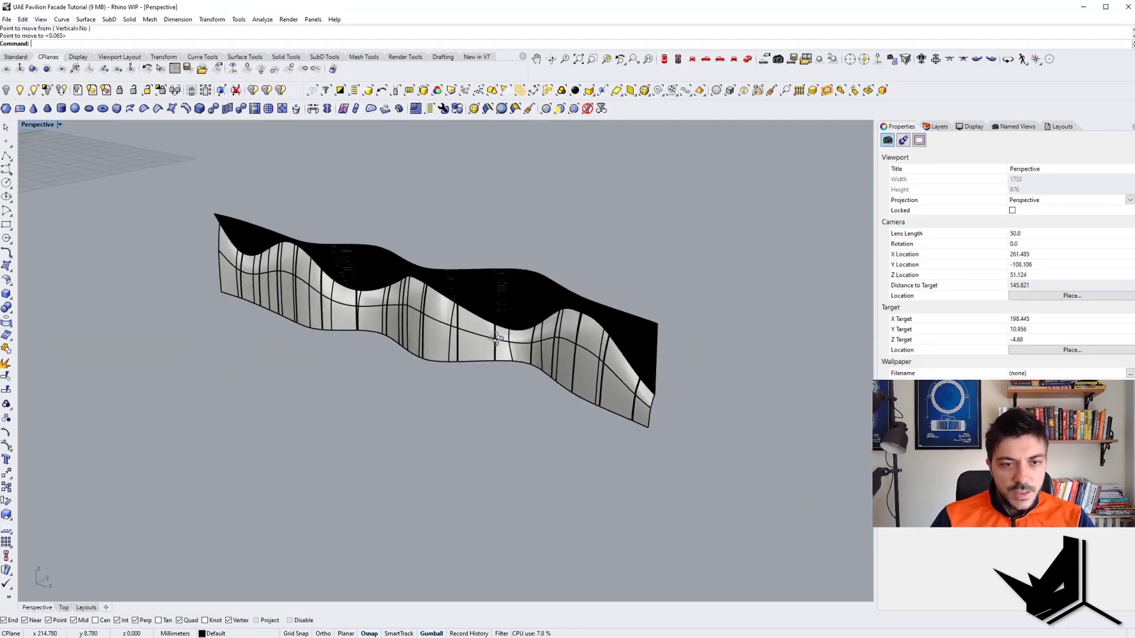
scroll(333, 276, "up", 5)
left_click(59, 125)
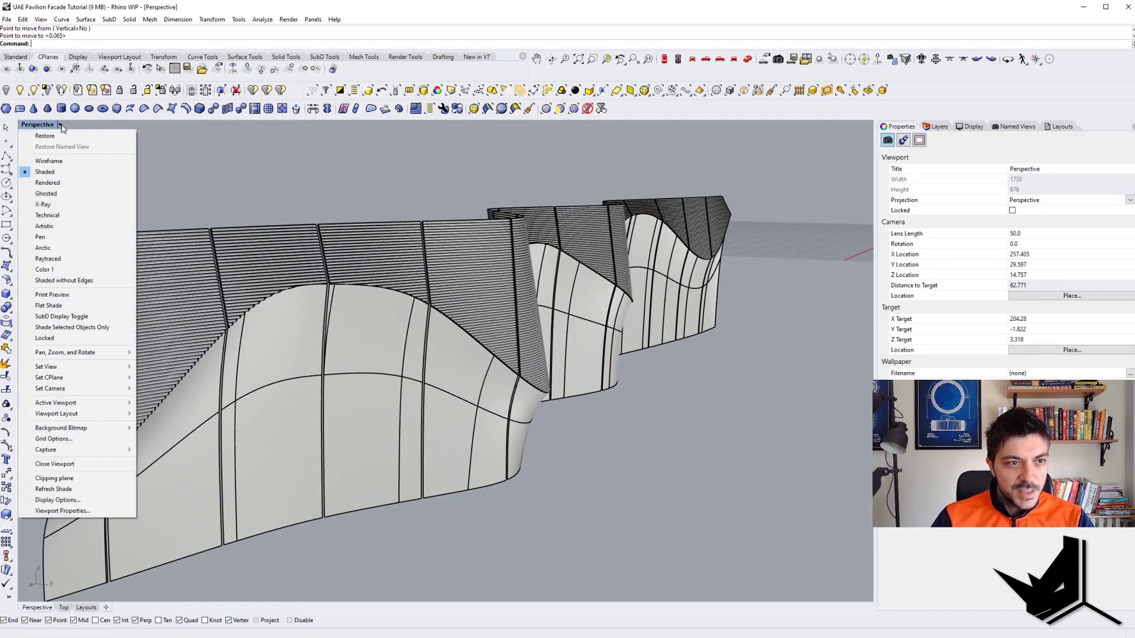
left_click(54, 250)
right_click_drag(578, 296, 282, 473)
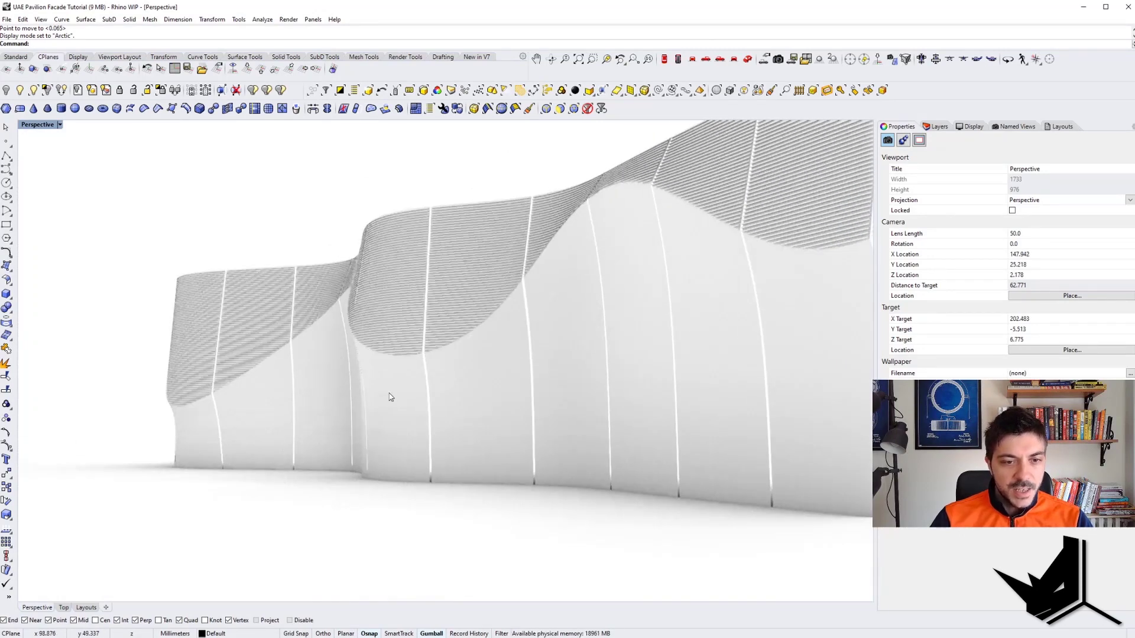
right_click_drag(389, 397, 384, 396)
Open the reference photo 2.jpg beside the model and compare its panel joints with the modelled facade
left_click(266, 637)
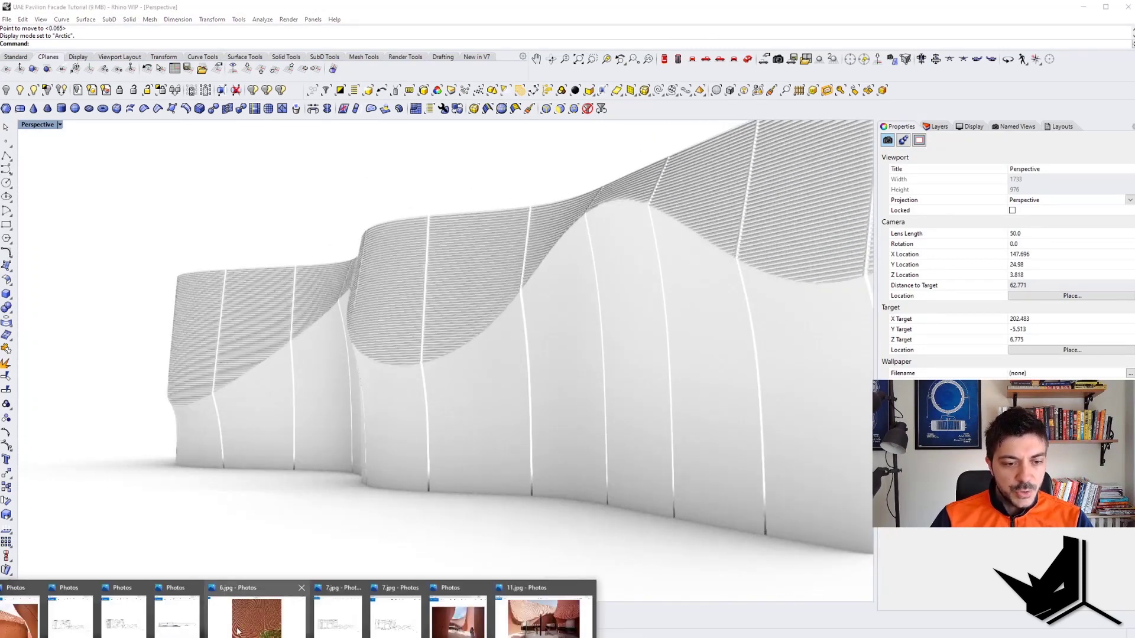
left_click(19, 618)
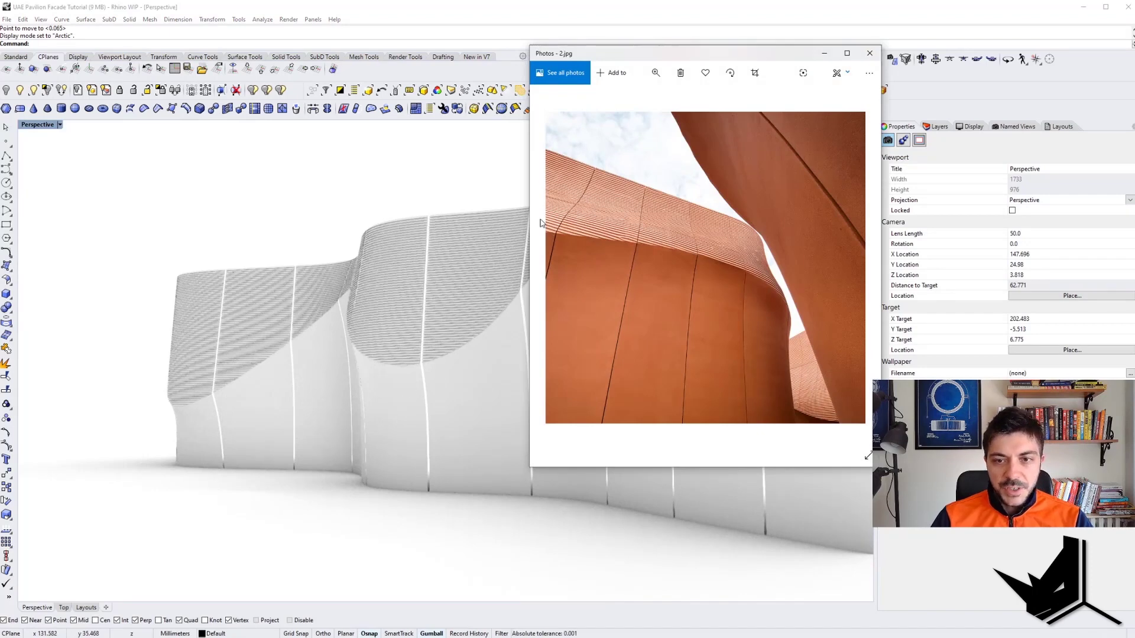
right_click_drag(463, 376, 522, 345)
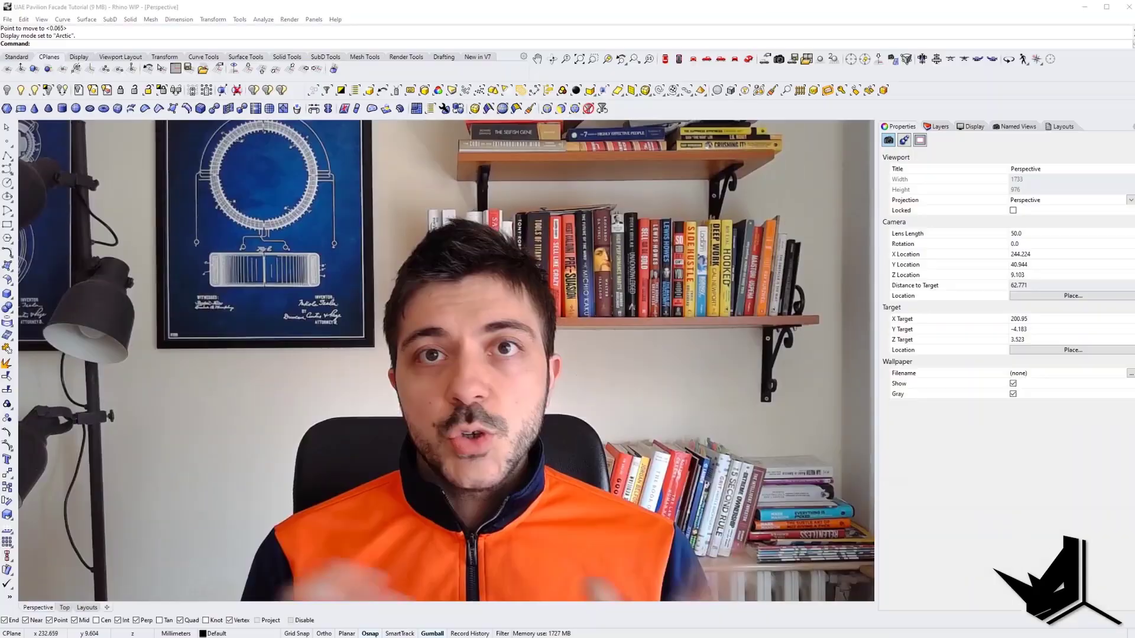